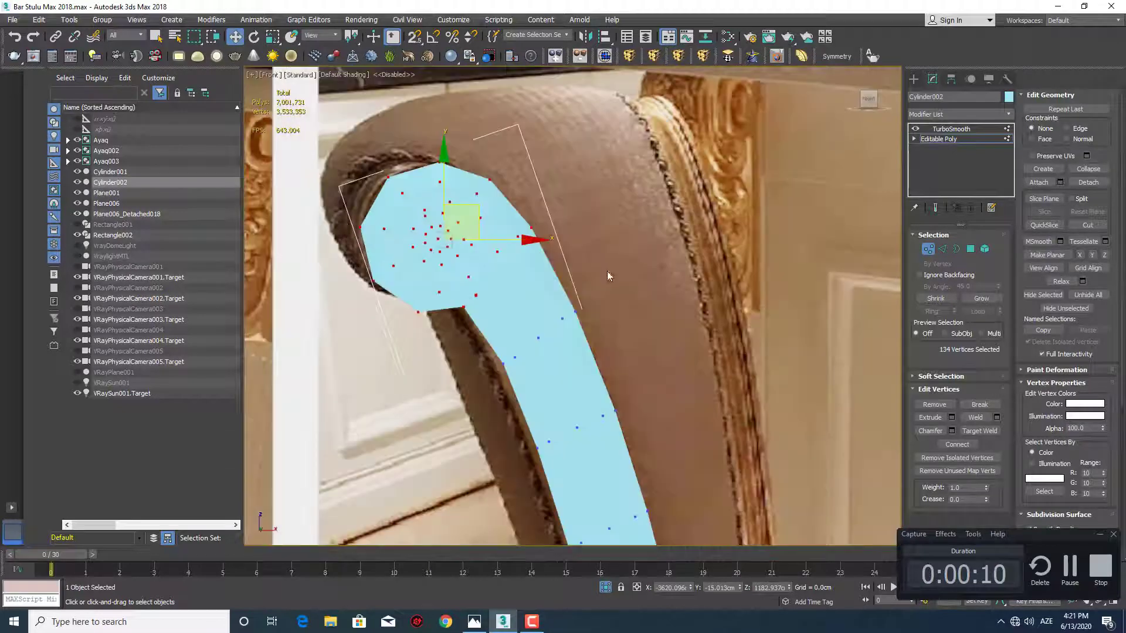
Move two groups of vertices on the scroll's inner rings, on the side facing the post, toward the outer edge
scroll(607, 271, "up", 8)
middle_click_drag(517, 316, 558, 266)
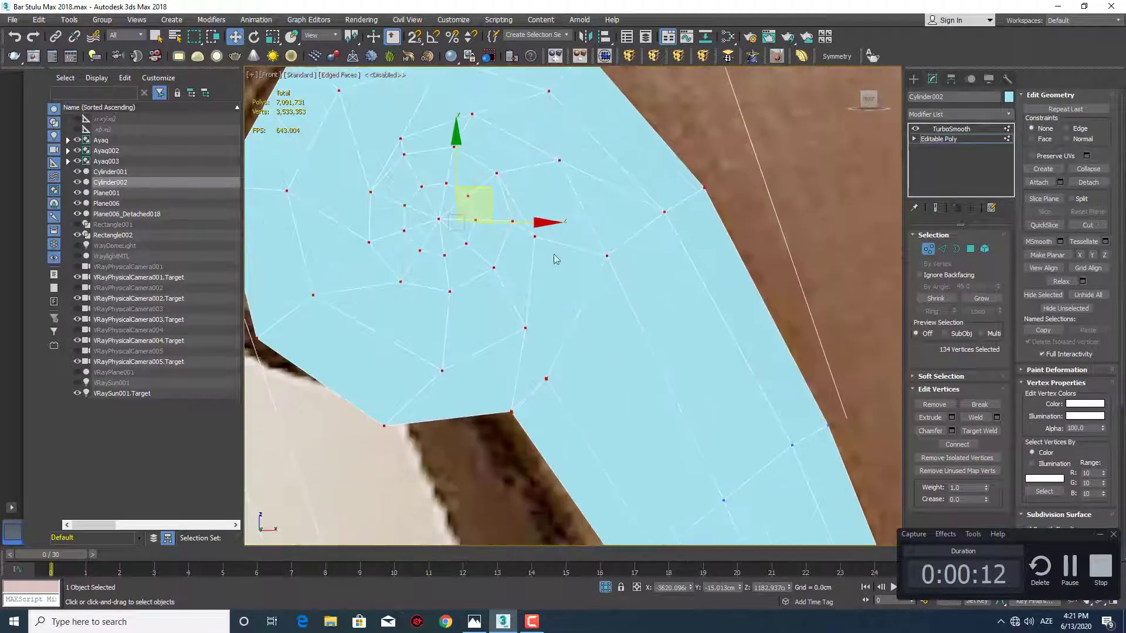
left_click(535, 236)
mouse_move(582, 243)
left_mouse_down()
mouse_move(593, 251)
mouse_move(580, 241)
left_mouse_up()
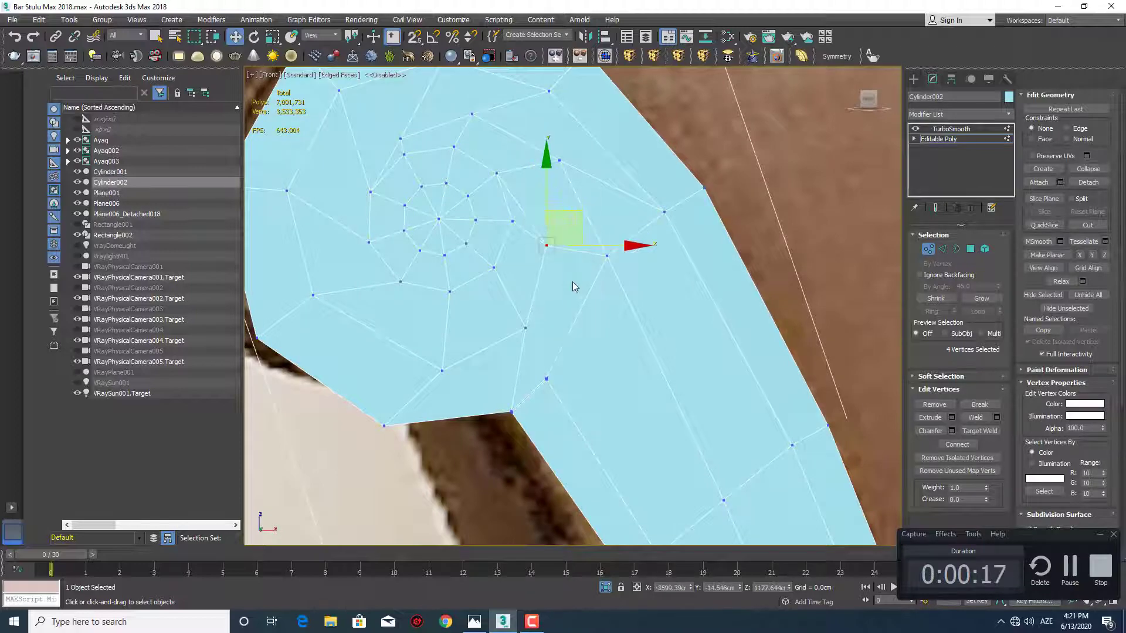
left_click(591, 297)
left_click(607, 255)
middle_click_drag(643, 229, 653, 266)
scroll(653, 260, "down", 4)
scroll(606, 304, "up", 3)
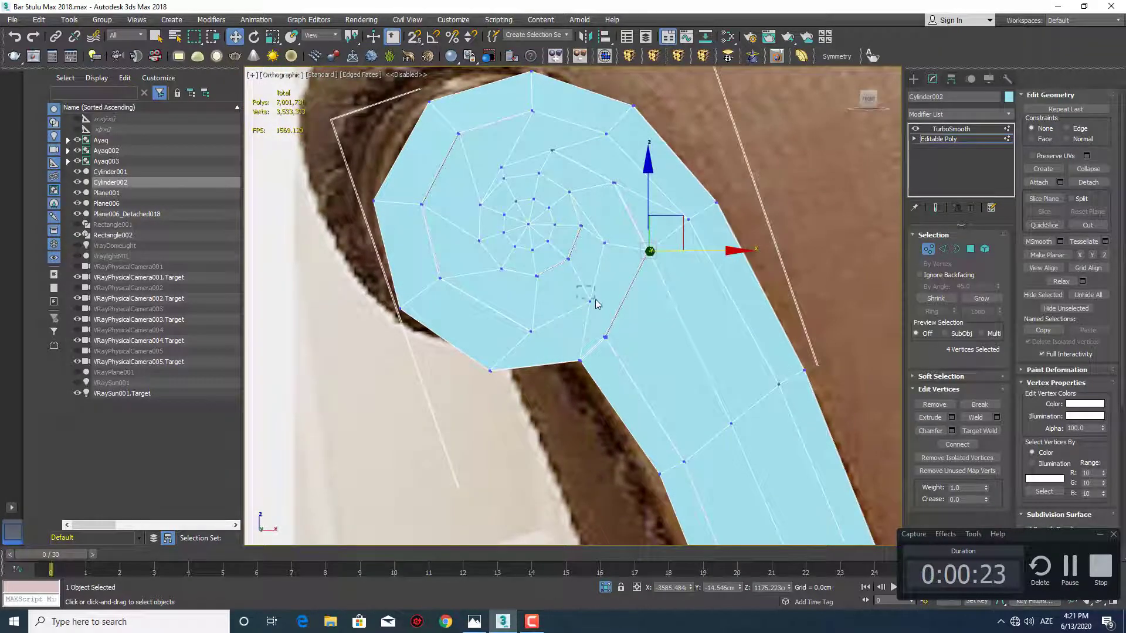
Reposition the vertices along the lower part of the scroll's inner ring to round out the spiral
middle_click_drag(596, 299, 577, 302, "alt")
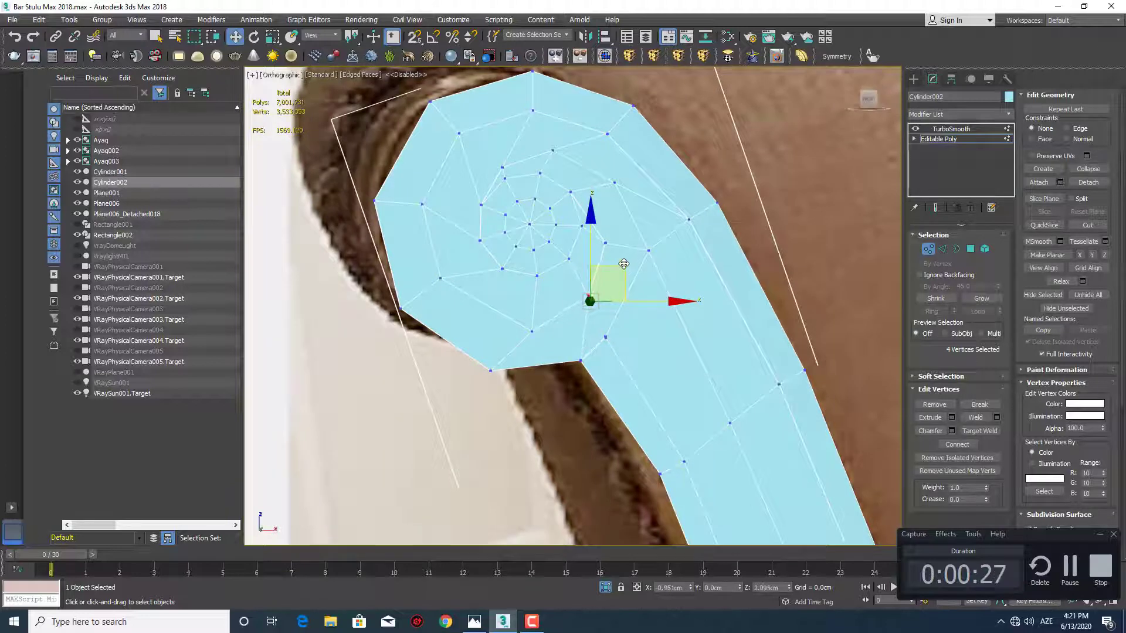
left_click(630, 322)
middle_click_drag(631, 321, 569, 327, "alt")
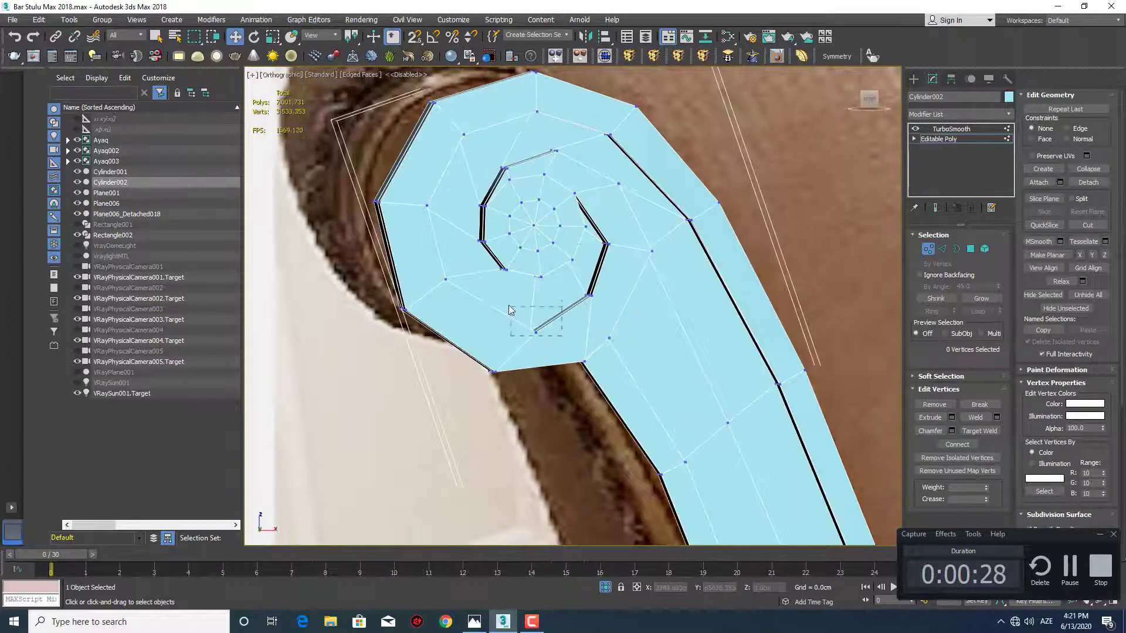
left_click_drag(509, 309, 510, 308)
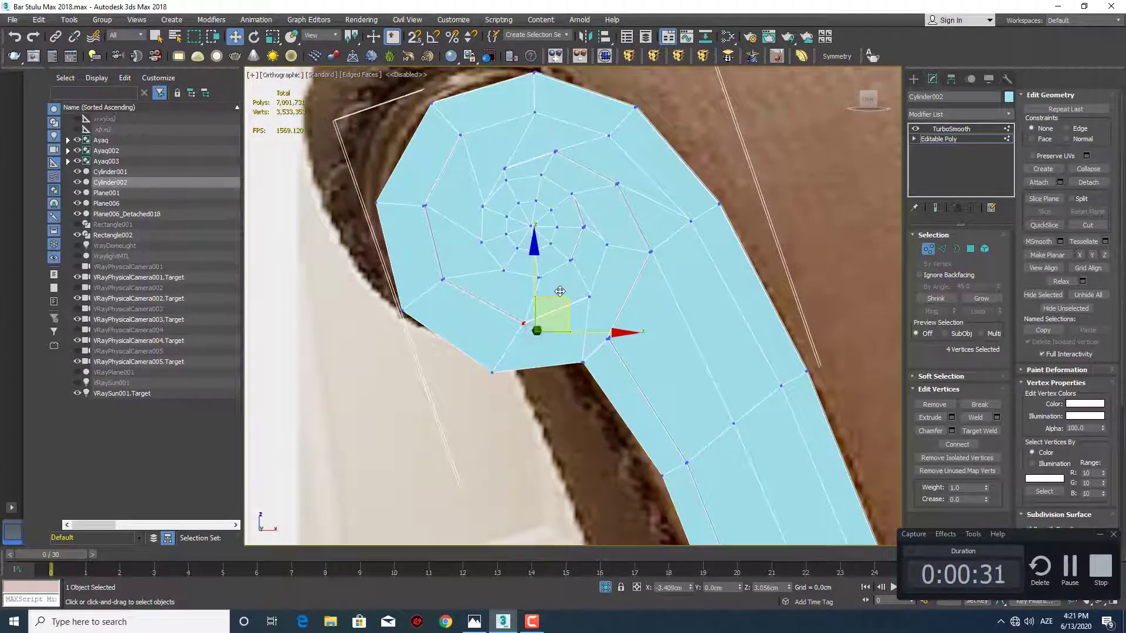
left_click(561, 292)
left_click_drag(566, 342, 590, 384)
middle_click_drag(550, 367, 528, 357, "alt")
left_click_drag(544, 334, 493, 295)
left_click_drag(561, 288, 554, 286)
left_click(536, 389)
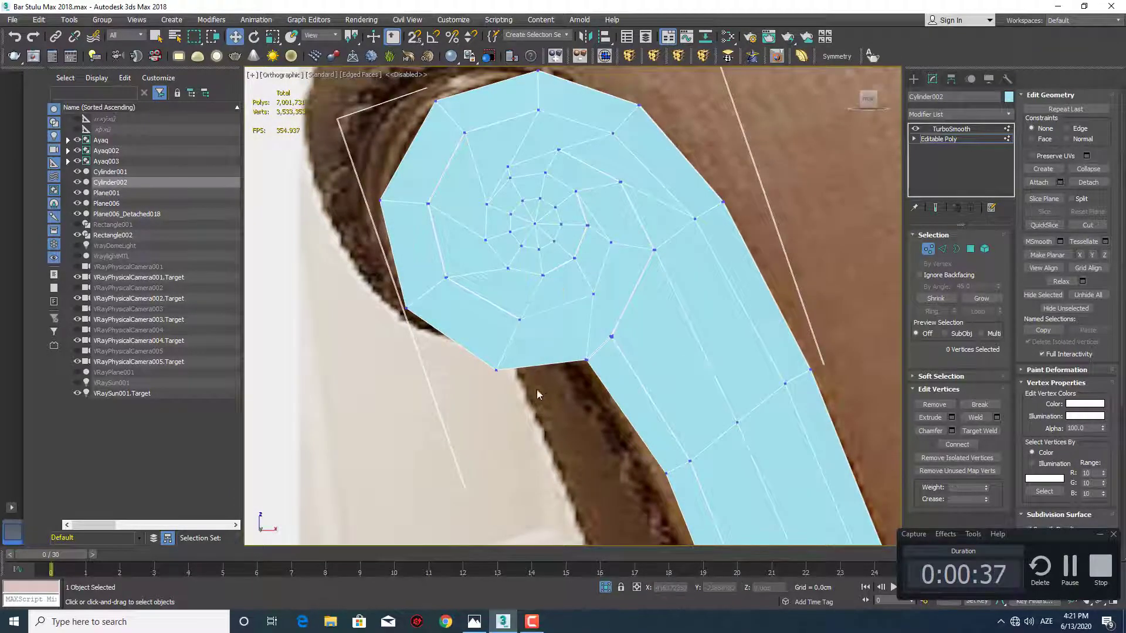
Move the middle-ring vertices where the scroll flows into the post slightly down the post
left_click_drag(536, 389, 536, 343)
left_click(551, 354)
scroll(552, 353, "down", 1)
middle_click_drag(553, 353, 592, 342)
scroll(574, 349, "up", 1)
left_click_drag(598, 336, 611, 288)
middle_click_drag(638, 347, 627, 348, "alt")
left_click_drag(627, 266, 664, 303)
left_click_drag(682, 256, 687, 269)
left_click(657, 327)
Adjust the neighbouring vertices higher on the scroll's middle ring to even out the spiral's spacing
middle_click_drag(656, 326, 628, 249, "alt")
left_click_drag(602, 200, 623, 228)
middle_click_drag(624, 227, 633, 229, "alt")
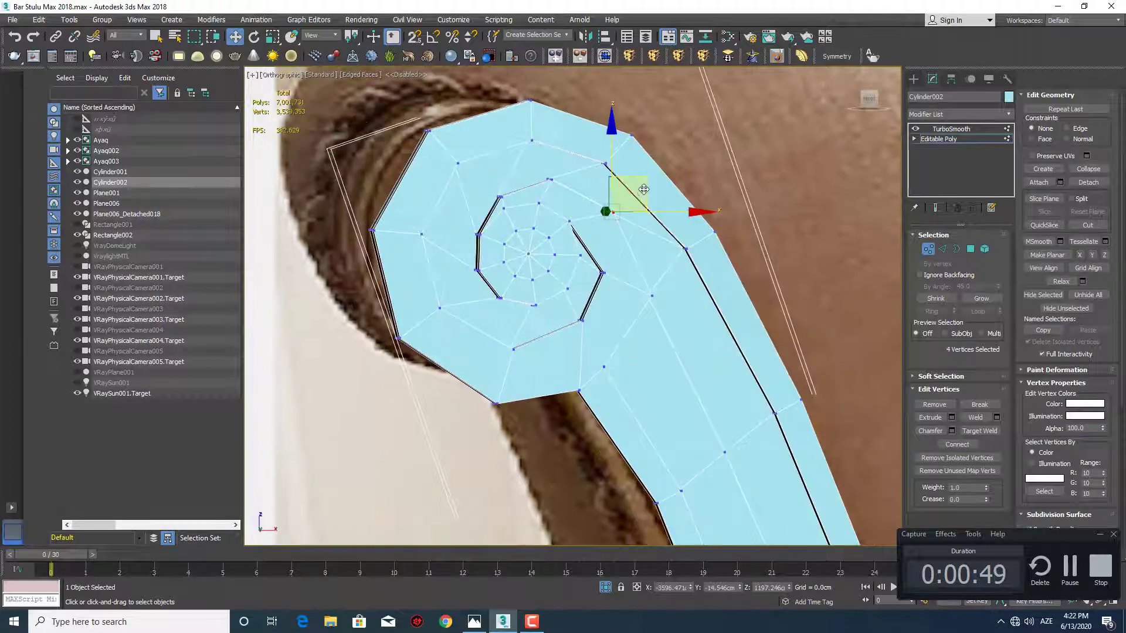
left_click_drag(647, 184, 653, 187)
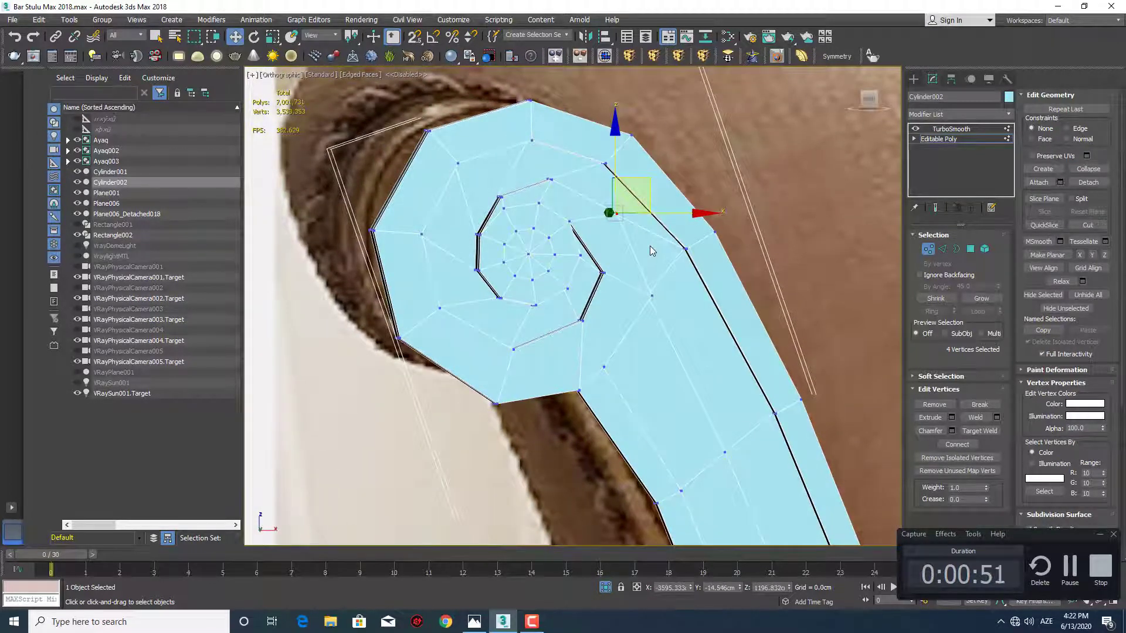
Inspect the smoothed post without edged faces and compare its scroll and curve with the reference chair photo
left_click(913, 78)
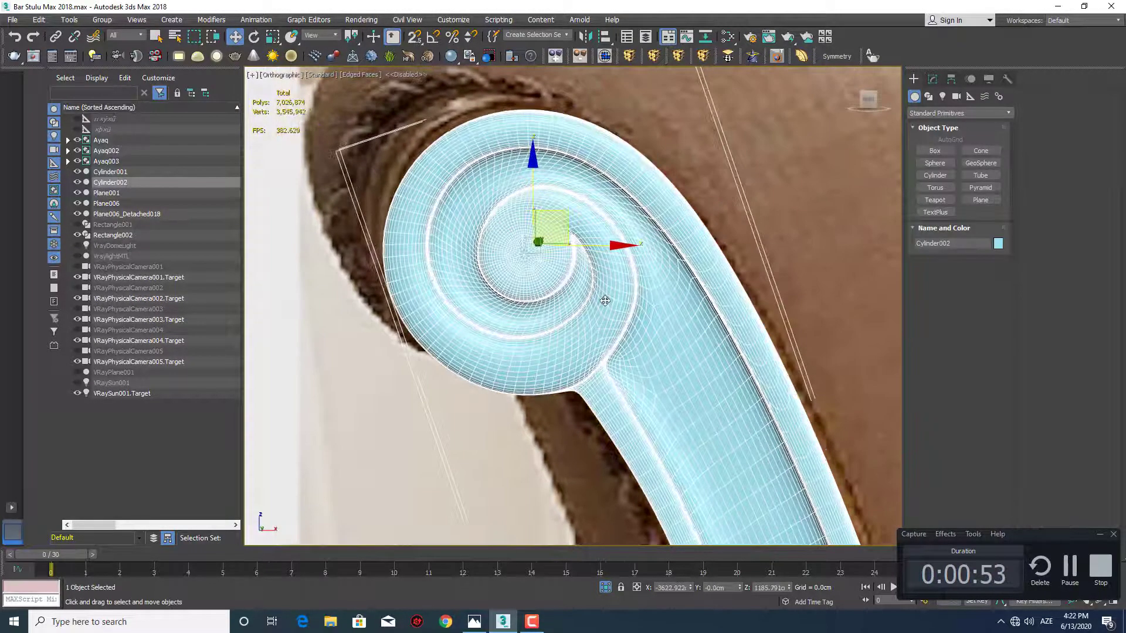
key("F4")
scroll(616, 306, "down", 5)
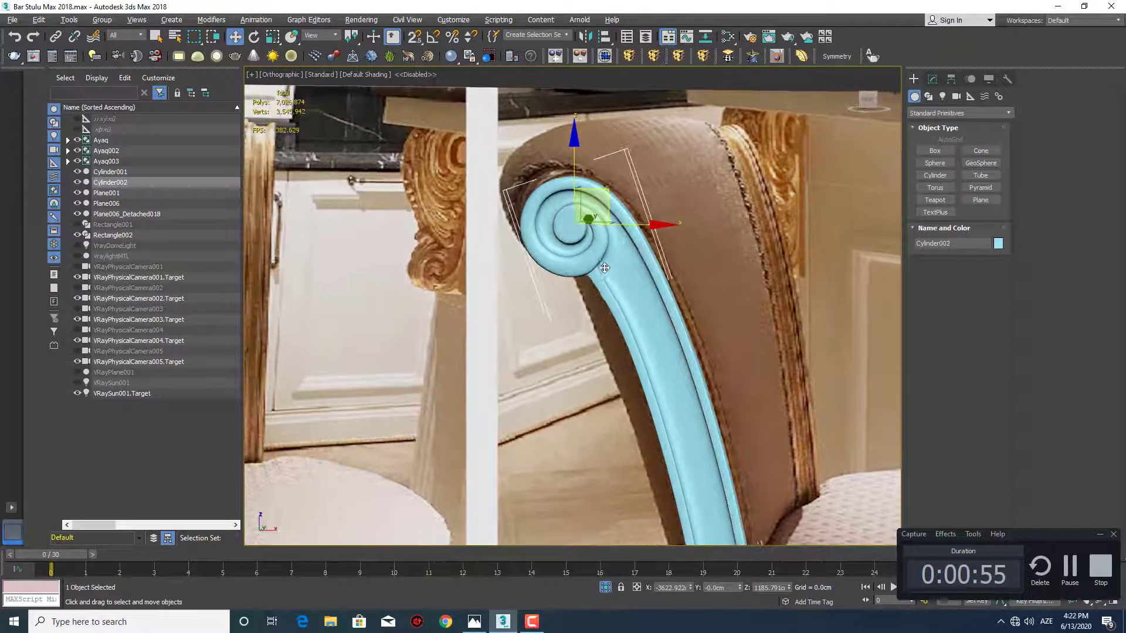
scroll(620, 255, "up", 4)
scroll(616, 251, "down", 3)
scroll(540, 225, "up", 2)
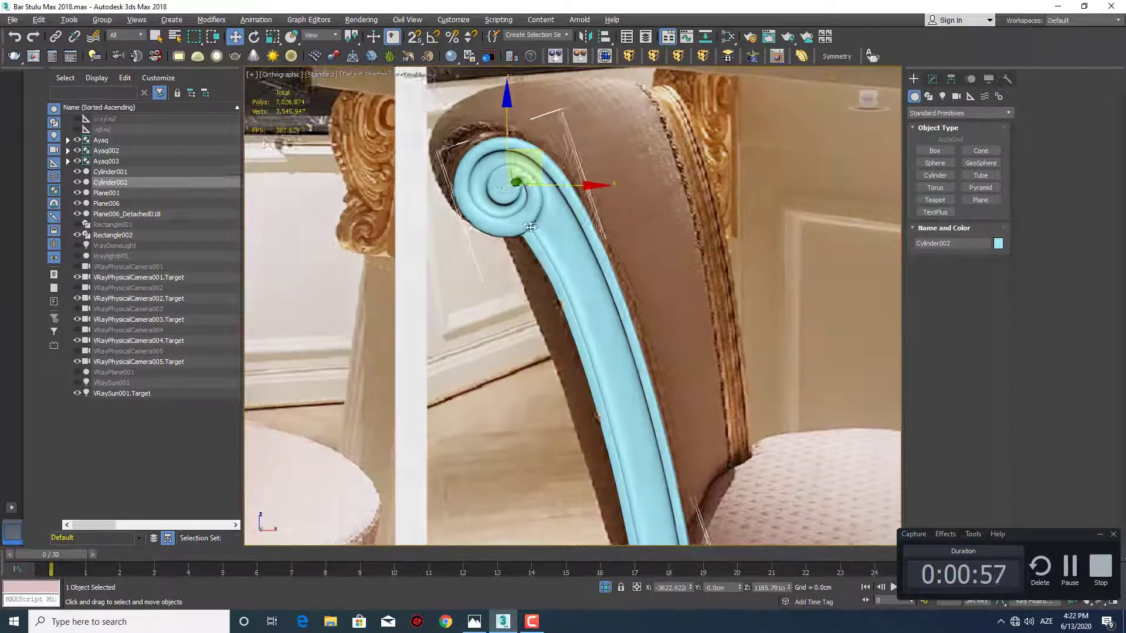
scroll(539, 225, "up", 3)
middle_click_drag(521, 227, 541, 251)
scroll(541, 251, "down", 6)
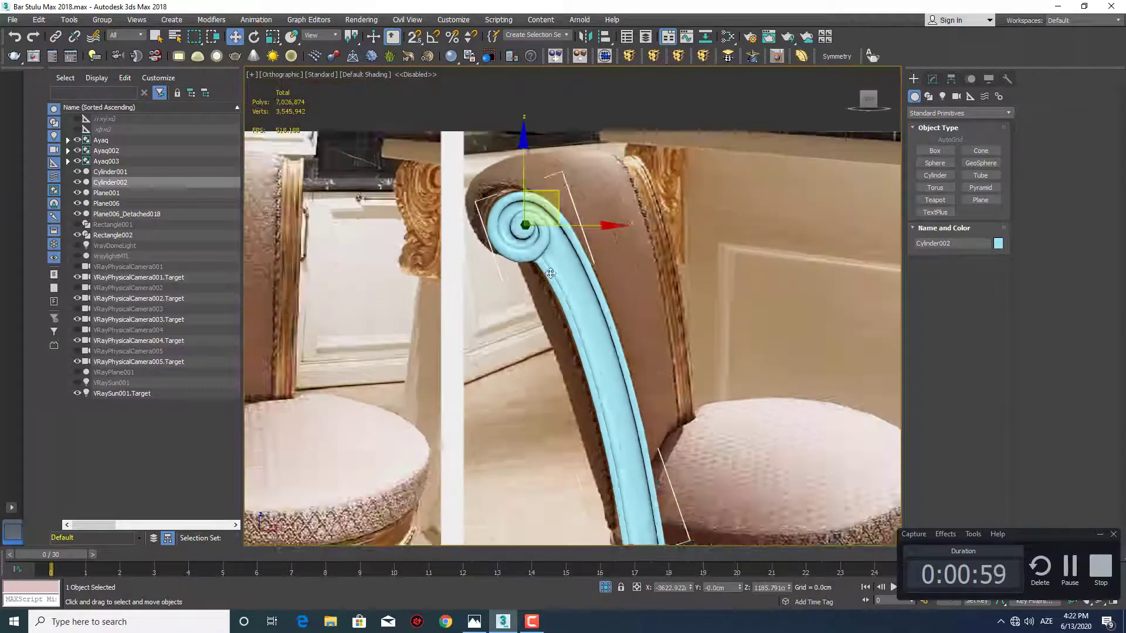
middle_click_drag(582, 298, 575, 222)
key("q")
scroll(547, 216, "up", 4)
scroll(576, 223, "down", 4)
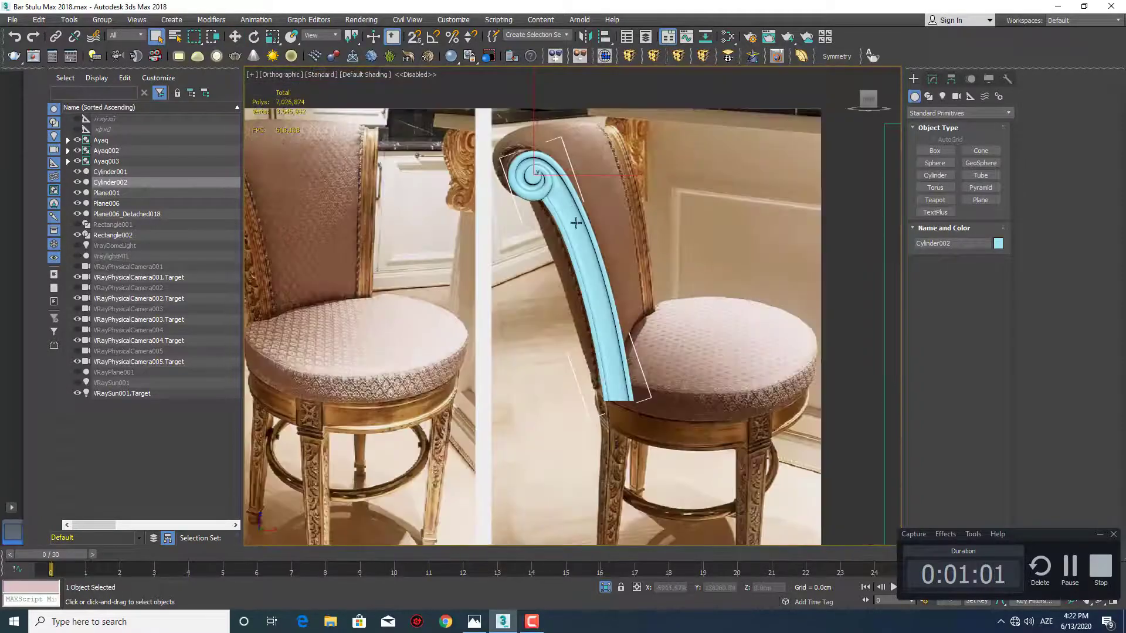
middle_click_drag(602, 280, 573, 241, "alt")
scroll(545, 229, "up", 4)
scroll(614, 252, "up", 2)
scroll(614, 252, "down", 6)
key("f")
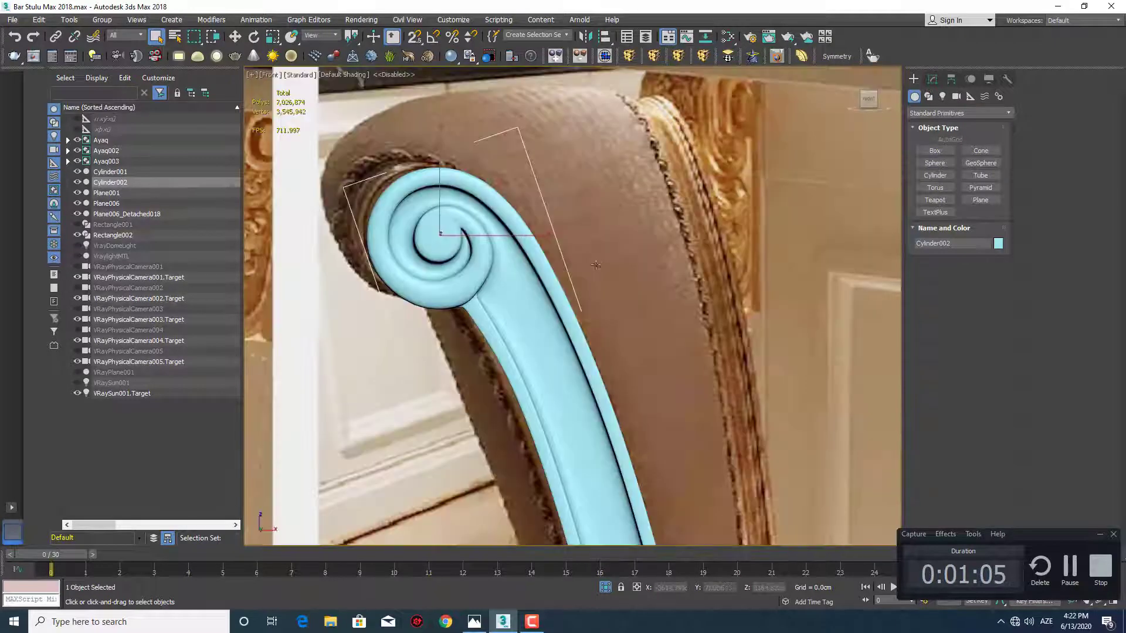
scroll(556, 281, "down", 8)
scroll(515, 258, "up", 3)
Clone the scroll post along X, placing the copy beside the reference image above the modelled chair leg
key("w")
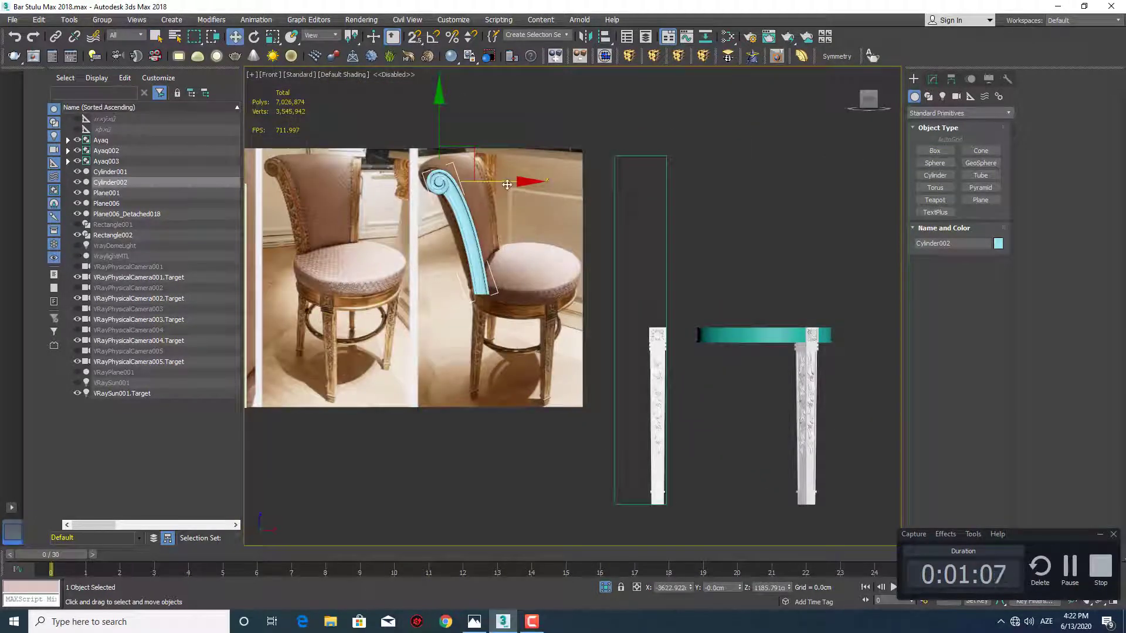
left_click_drag(507, 184, 633, 184, "shift")
left_click(564, 361)
scroll(646, 280, "up", 3)
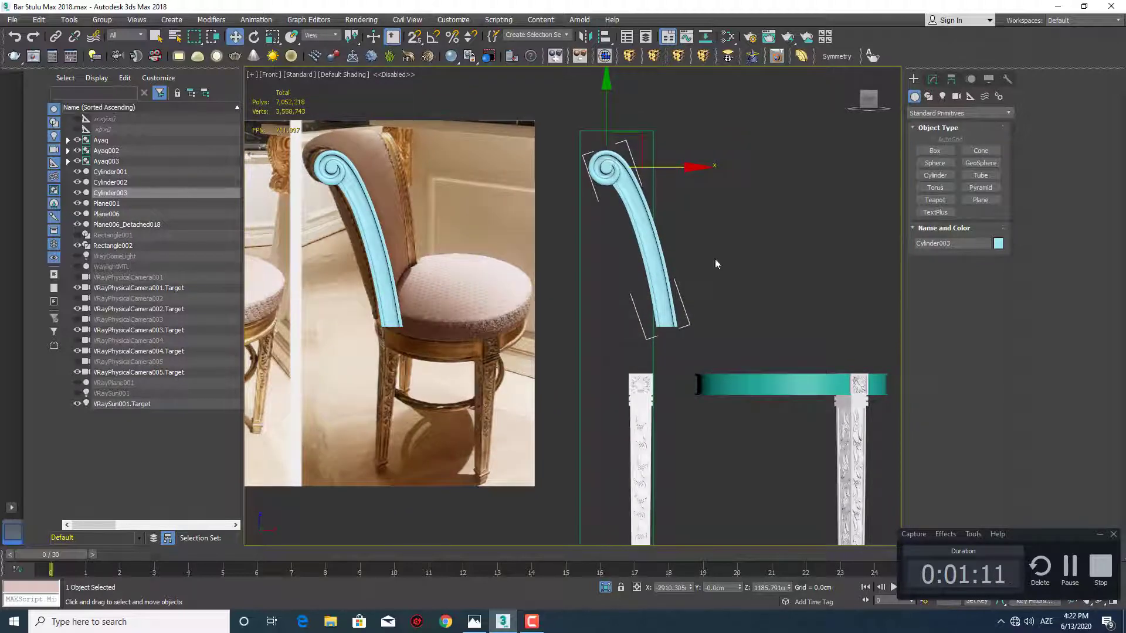
Examine the copied post's unsmoothed Editable Poly mesh with edged faces shown
left_click(932, 79)
left_click(941, 139)
key("F4")
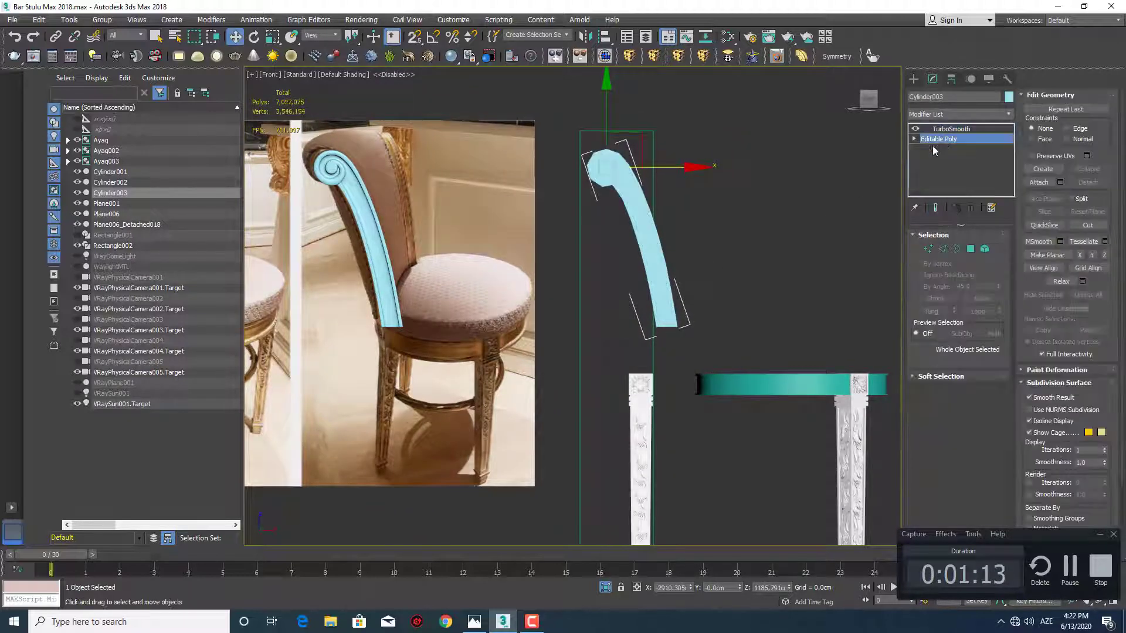
scroll(606, 288, "up", 3)
middle_click_drag(658, 253, 655, 183)
scroll(682, 269, "down", 2)
scroll(681, 269, "up", 2)
left_click(914, 79)
Move the copied scroll post down over the leg's top and rotate it upright to line up with the leg
left_click_drag(640, 87, 589, 246)
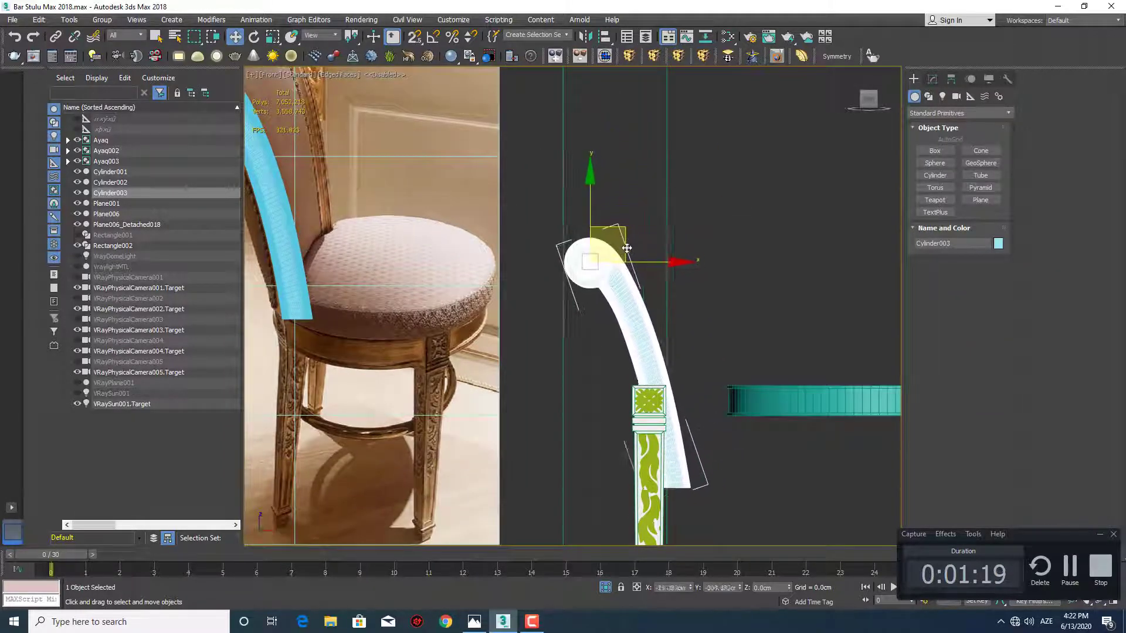
middle_click_drag(692, 298, 682, 198)
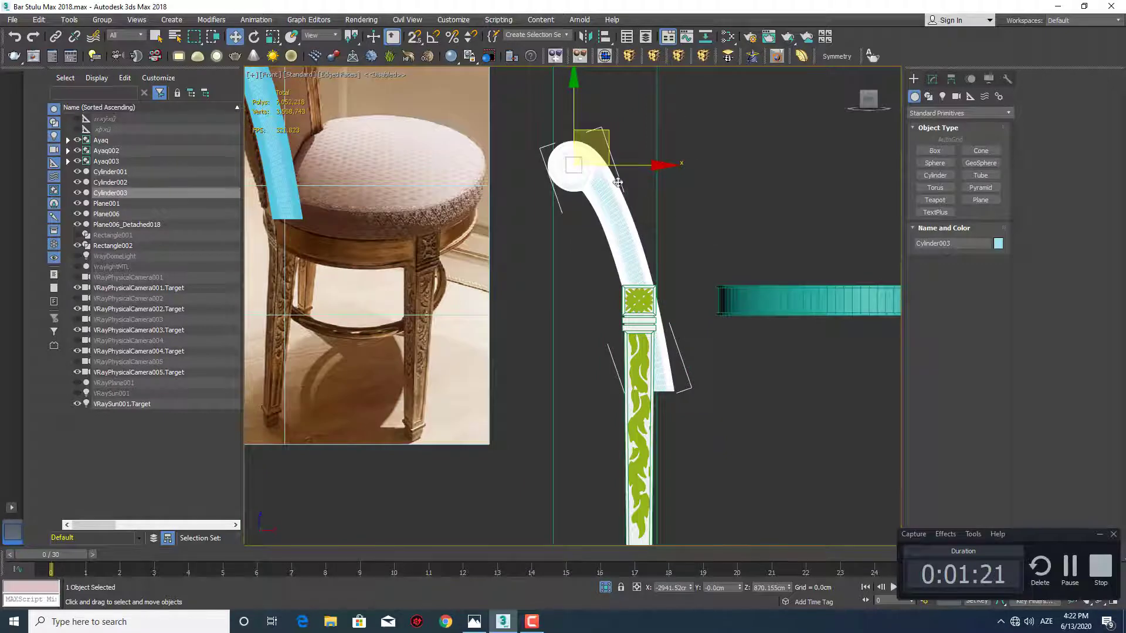
key("e")
scroll(617, 183, "up", 2)
left_click_drag(617, 118, 637, 149)
key("w")
left_click_drag(577, 117, 650, 265)
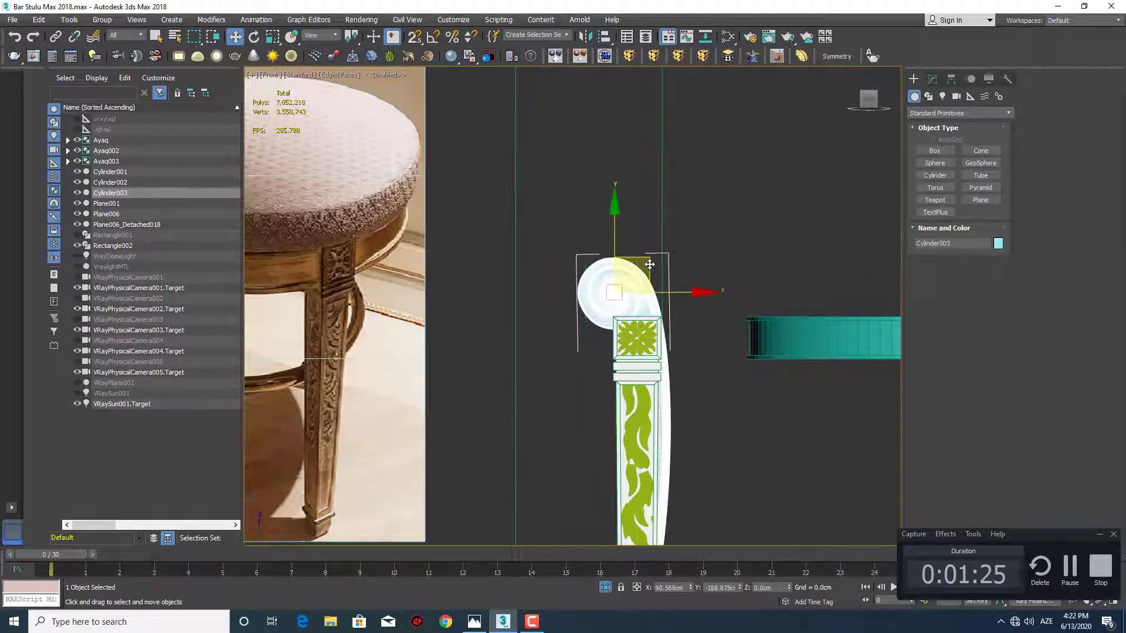
scroll(649, 265, "up", 2)
left_click_drag(630, 215, 613, 48)
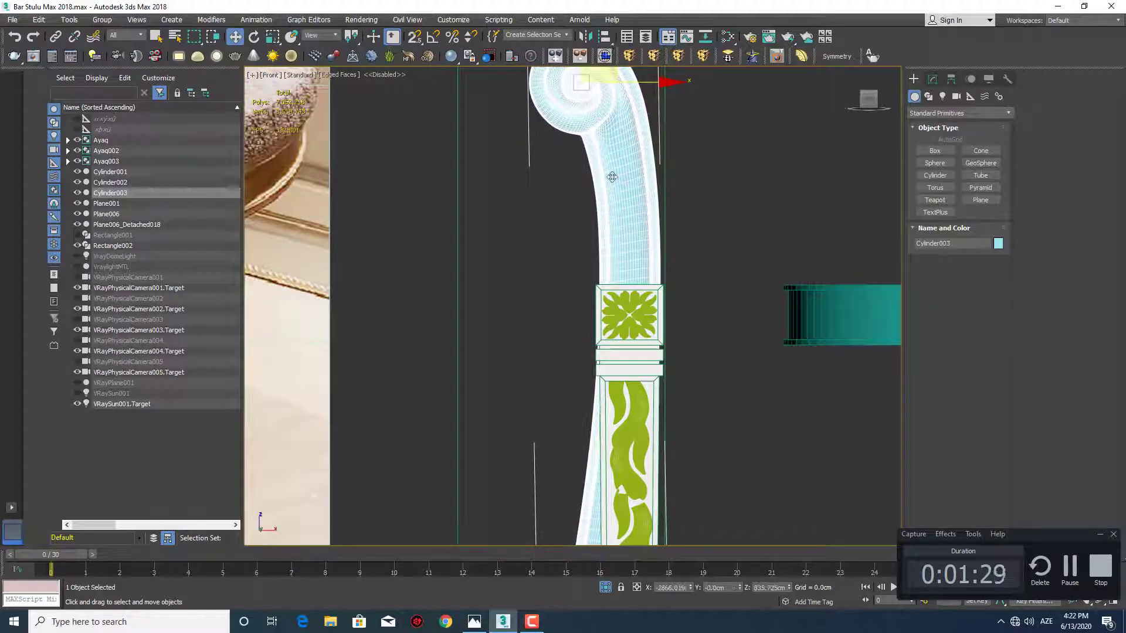
Switch to the Photos app and examine how the chair's carved back post meets the seat and leg
scroll(635, 236, "down", 4)
middle_click_drag(636, 236, 823, 327)
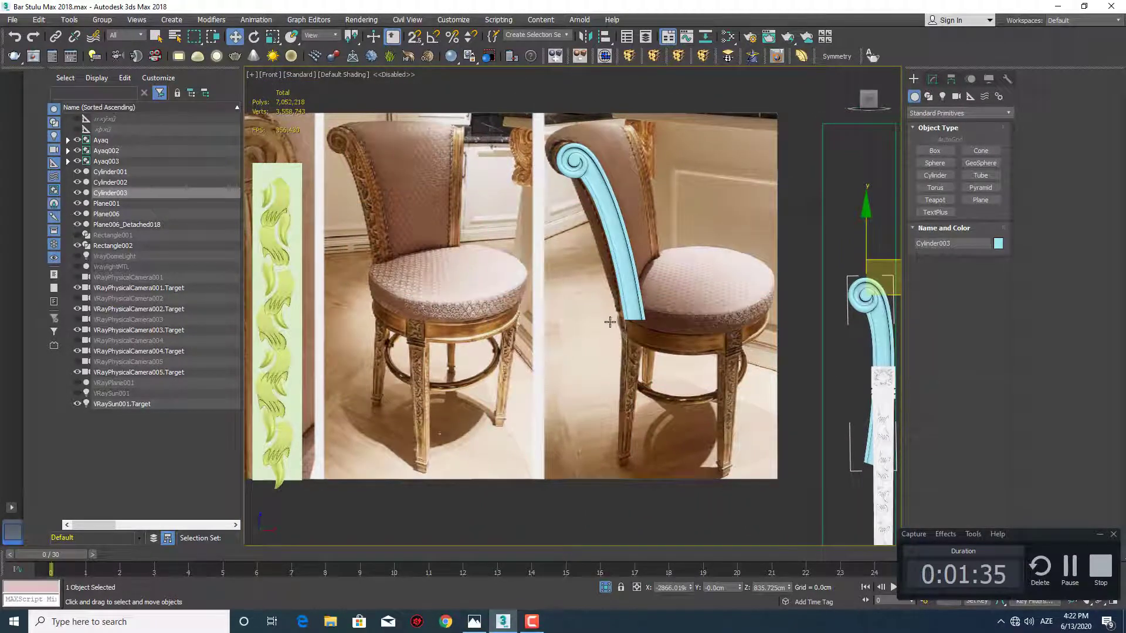
middle_click_drag(610, 322, 692, 313)
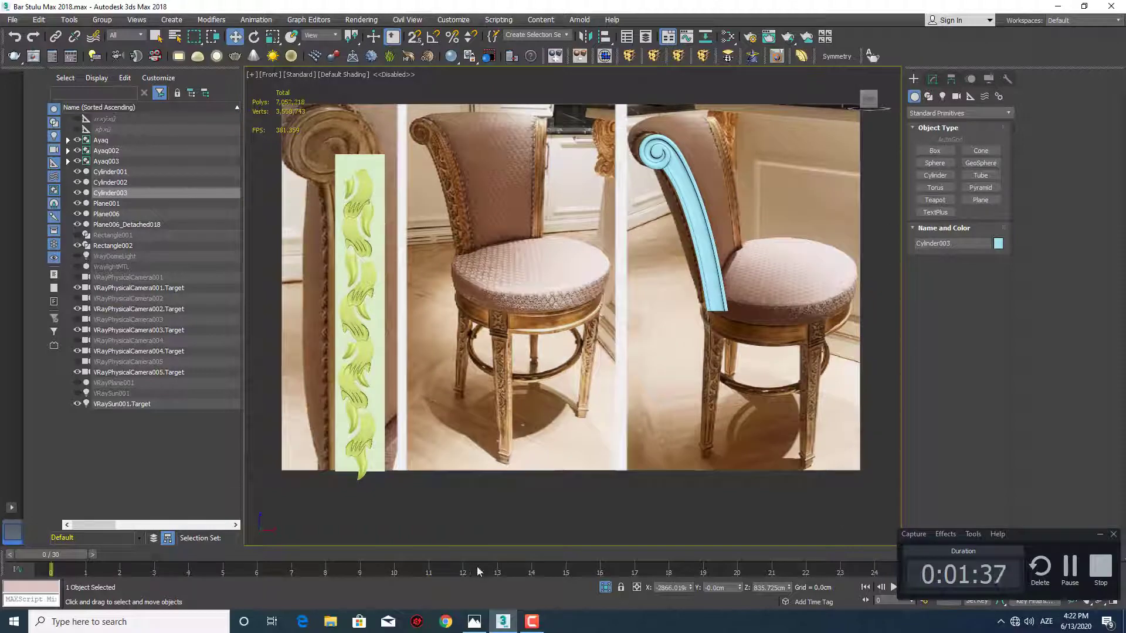
left_click(478, 619)
scroll(545, 236, "down", 1)
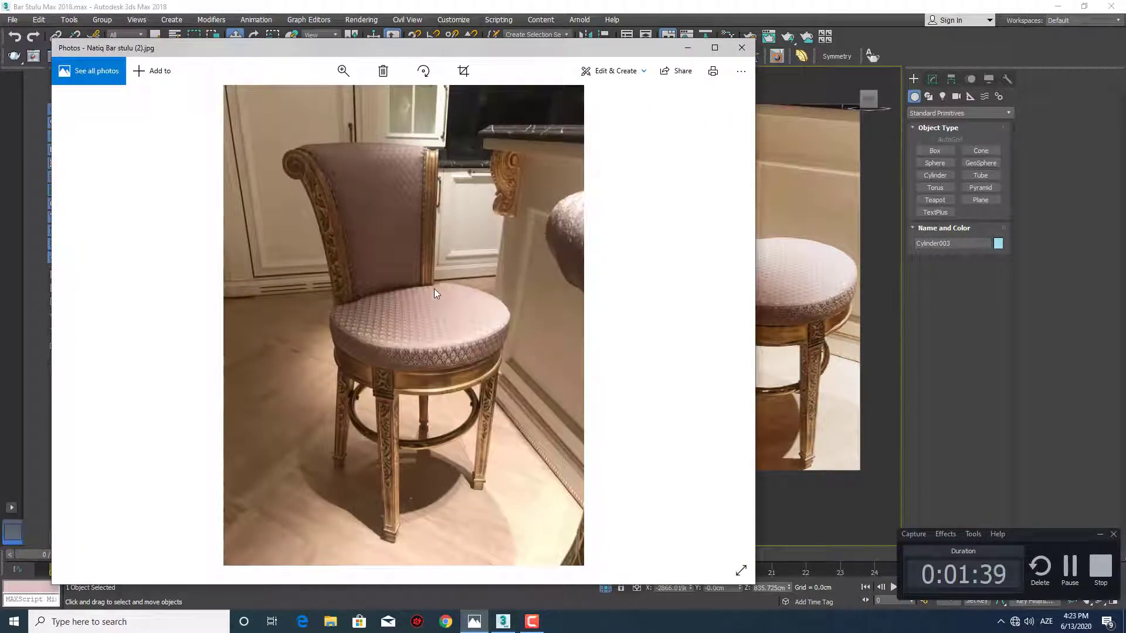
scroll(434, 290, "down", 2)
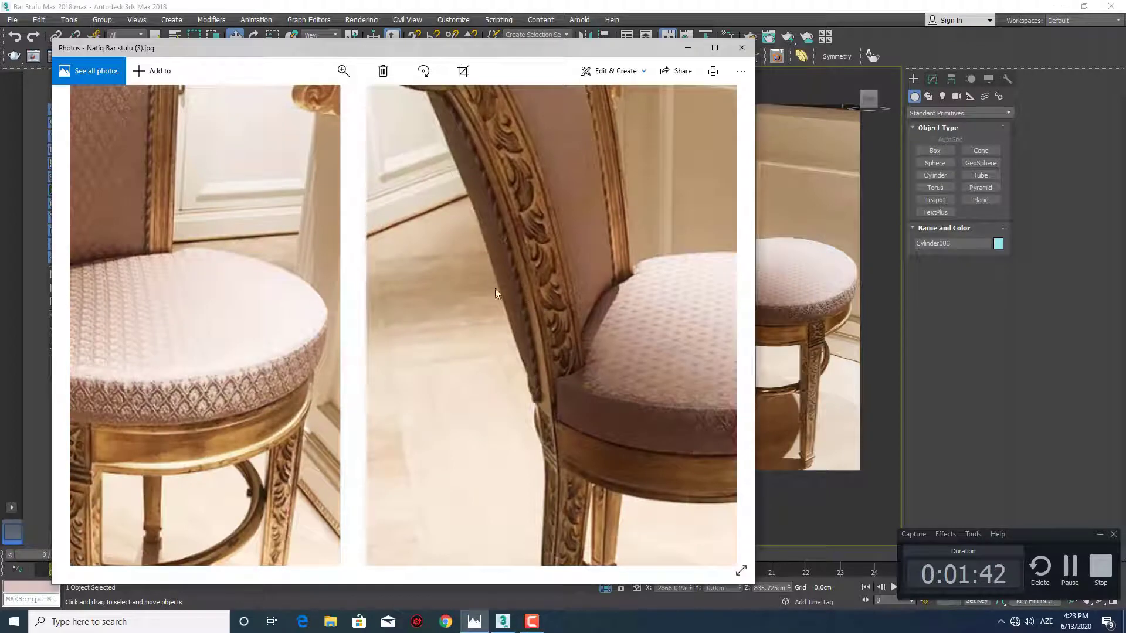
double_click(514, 370)
double_click(561, 318)
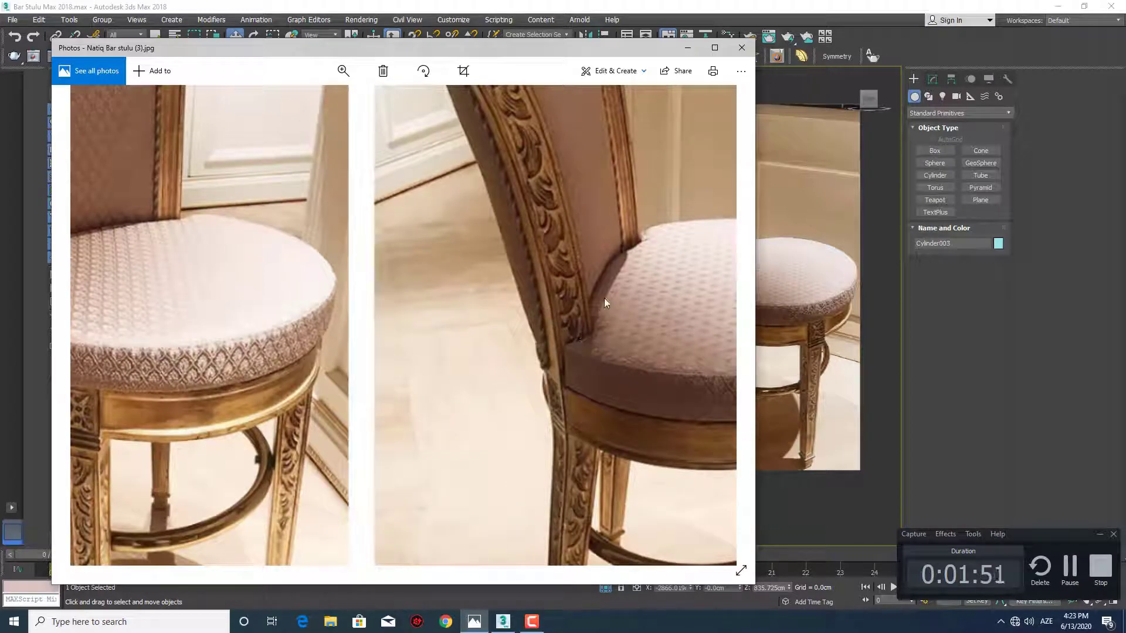
left_click(688, 48)
Raise the copied scroll post so that only its lower end overlaps the top of the leg
middle_click_drag(732, 270, 617, 270)
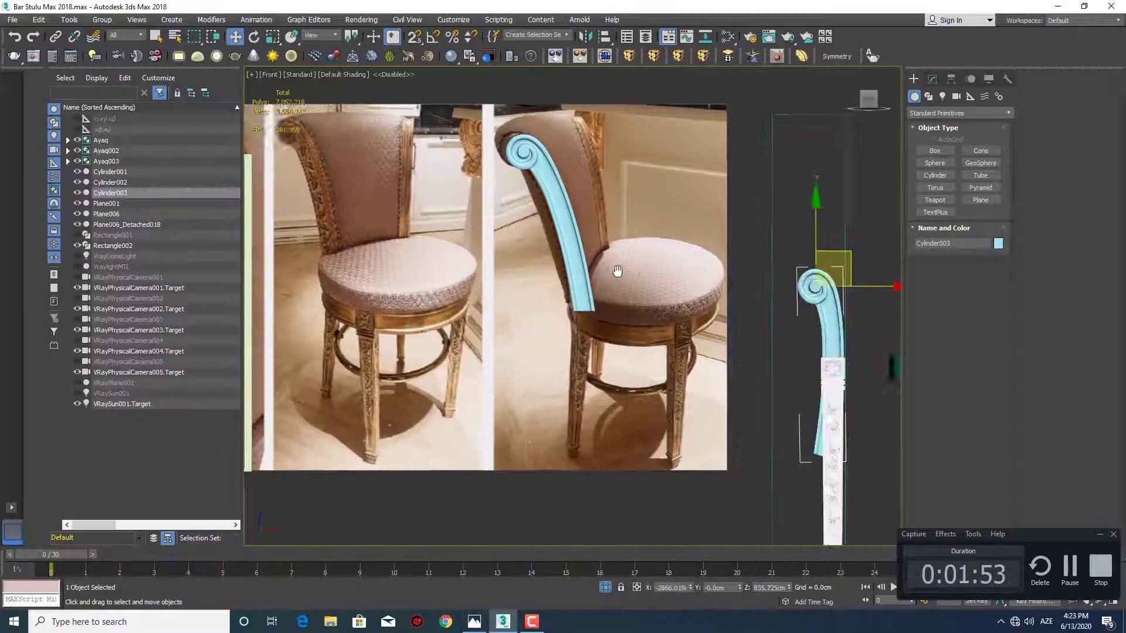
scroll(586, 275, "down", 2)
scroll(531, 217, "up", 3)
middle_click_drag(715, 316, 543, 266)
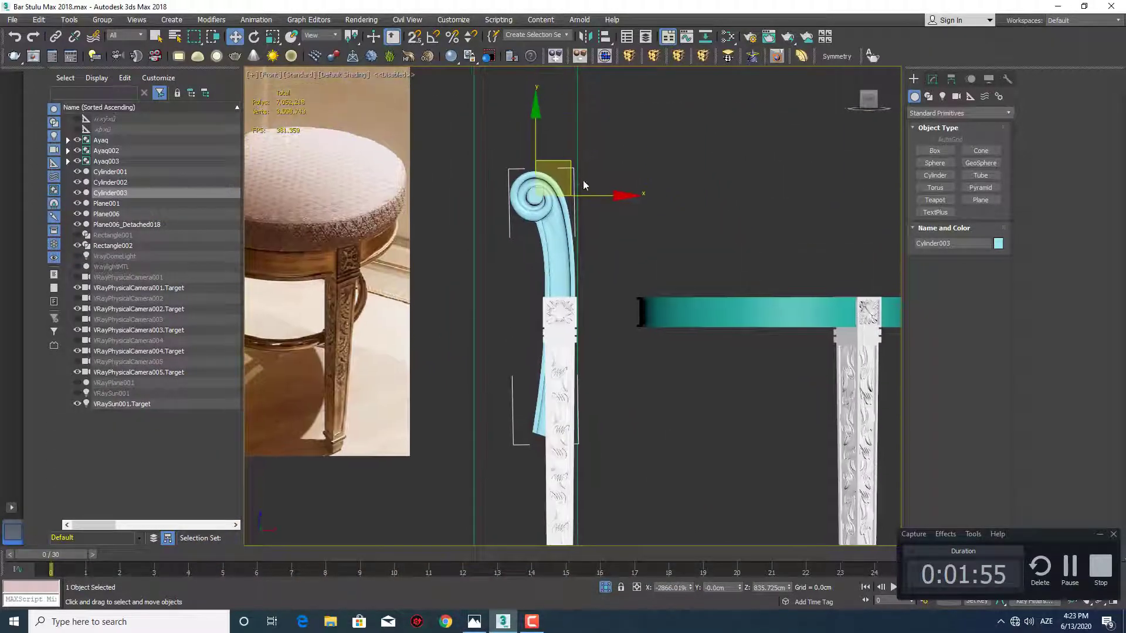
left_click_drag(571, 164, 578, 80)
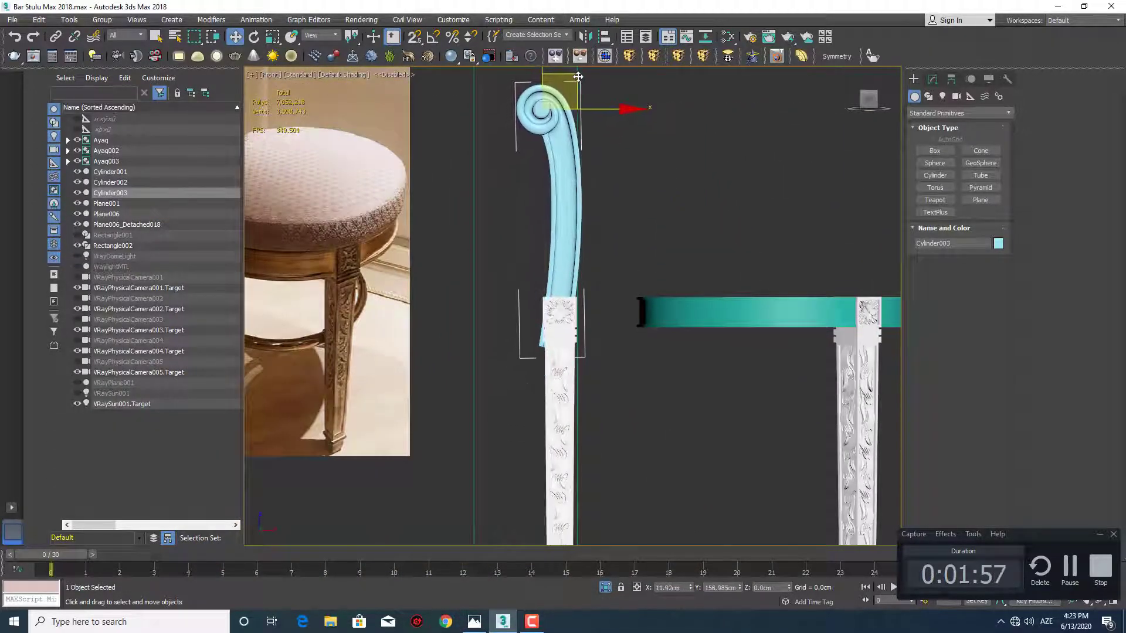
scroll(551, 134, "up", 2)
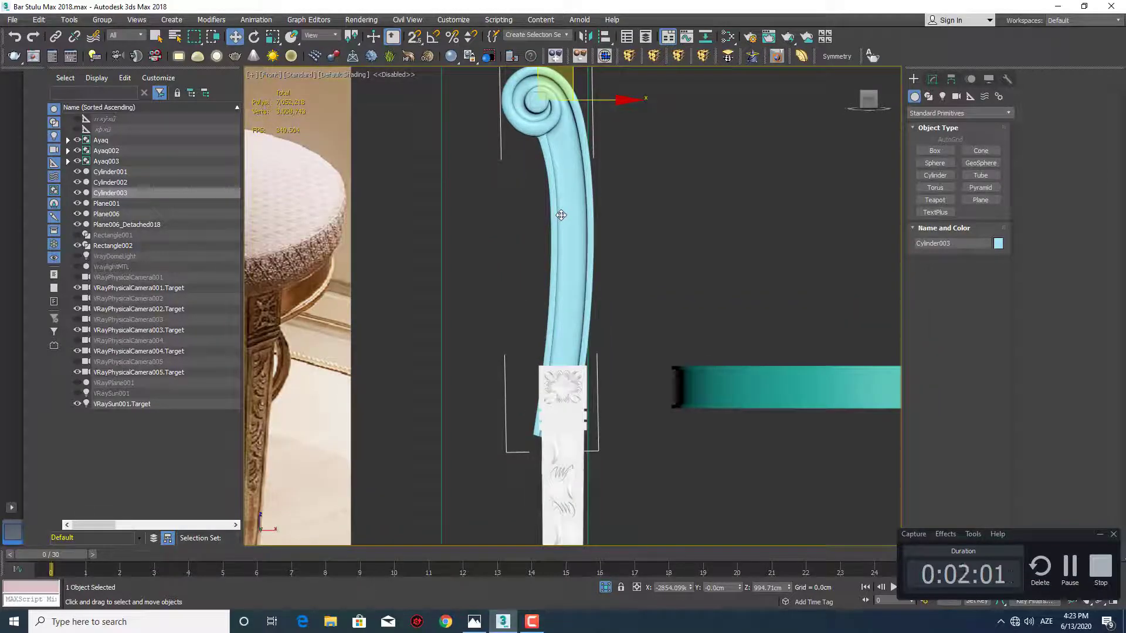
left_click(273, 36)
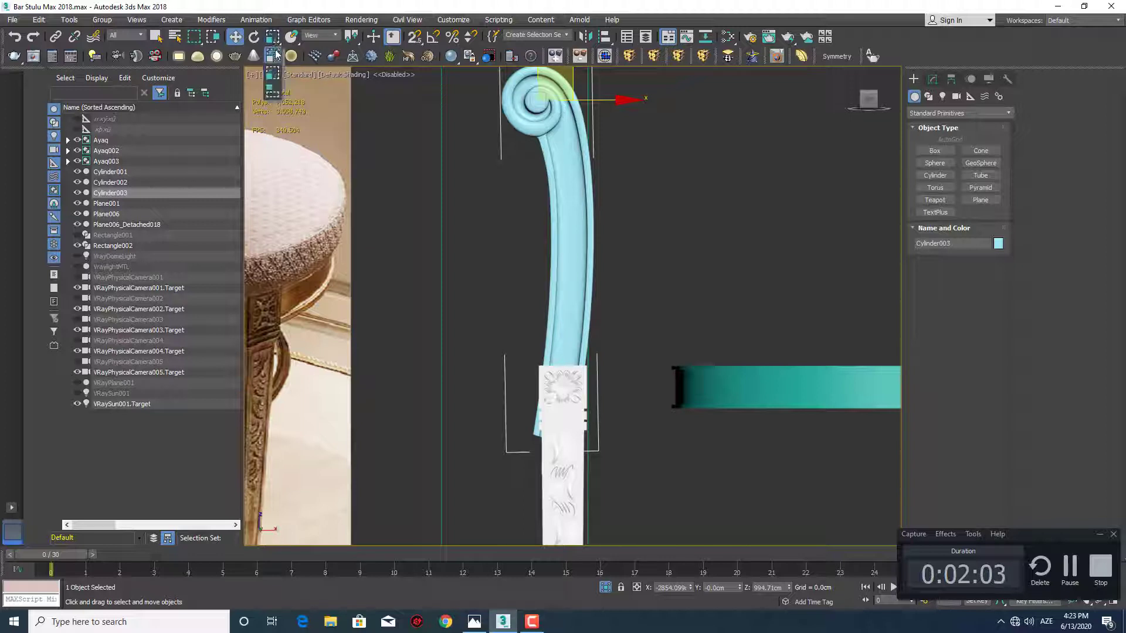
right_click(274, 37)
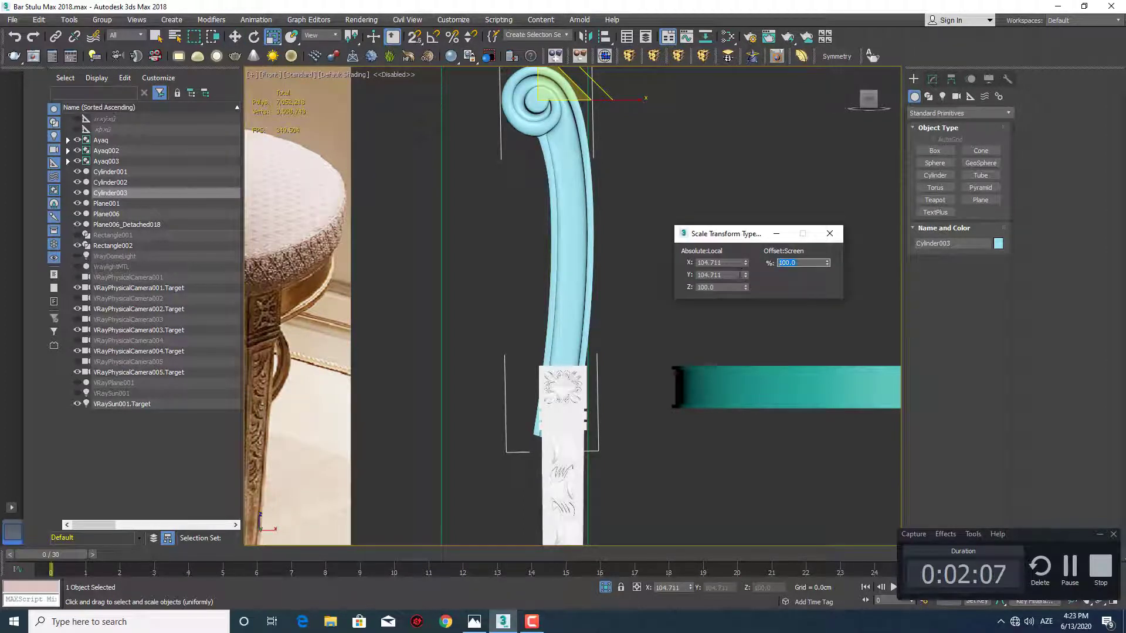
left_click(828, 234)
Rotate the copied scroll post about its scroll so its lower end swings toward the seat ring
middle_click_drag(599, 181, 598, 202)
key("e")
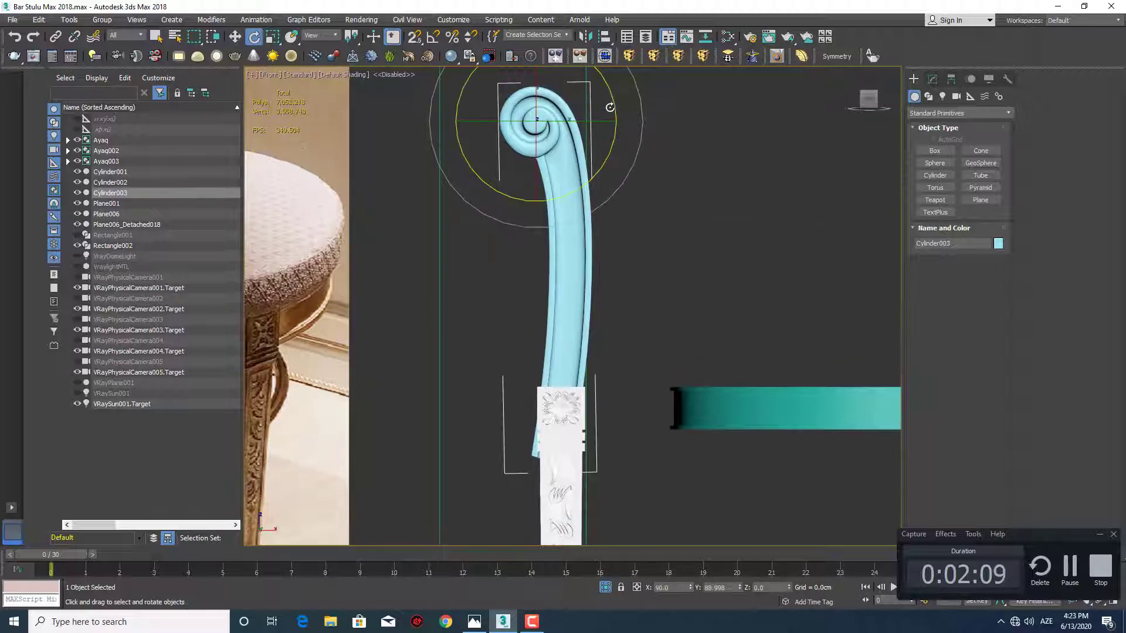
left_click_drag(614, 102, 612, 130)
key("w")
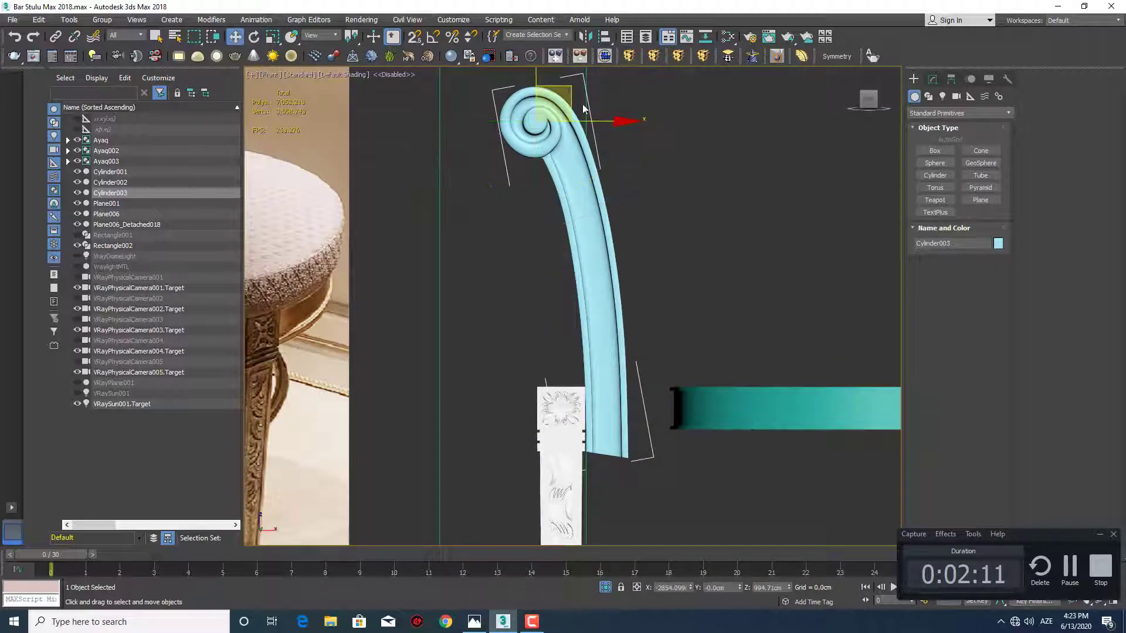
Move the copied scroll post up and toward its scroll side so its lower end sits just above the leg's top block
left_click_drag(553, 74, 519, 10)
middle_click_drag(551, 219, 561, 260)
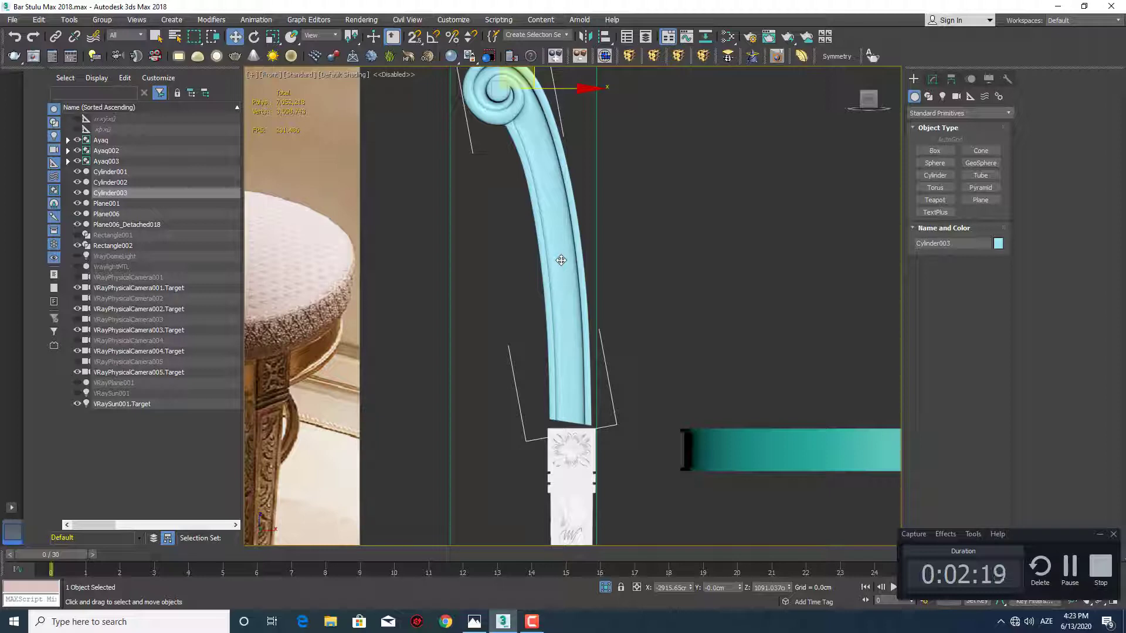
scroll(572, 293, "down", 4)
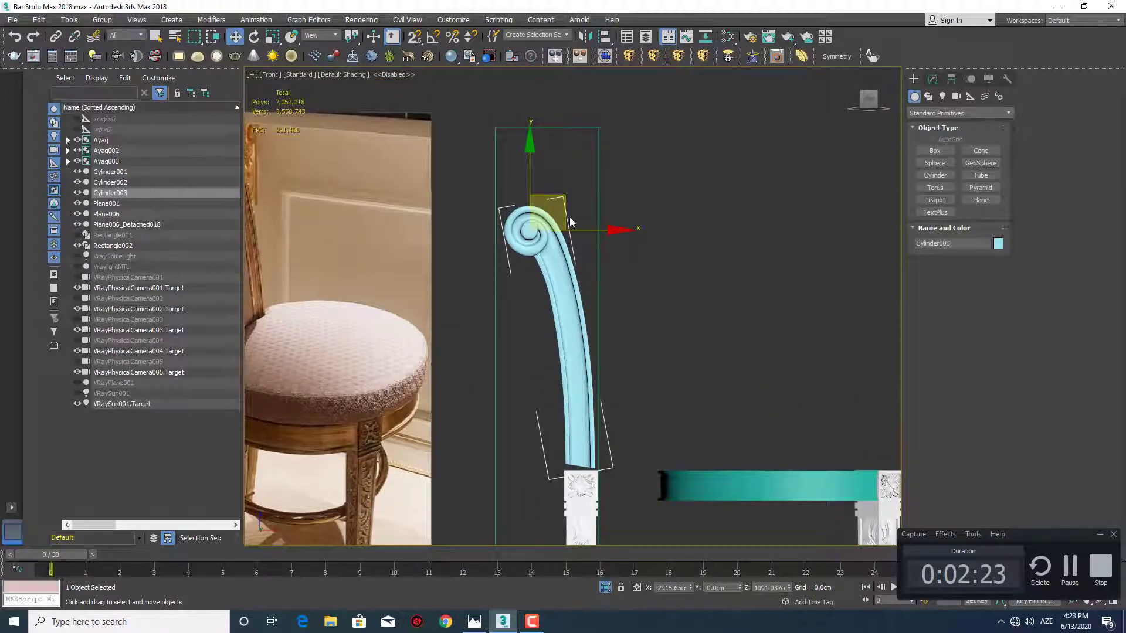
middle_click_drag(581, 295, 580, 243)
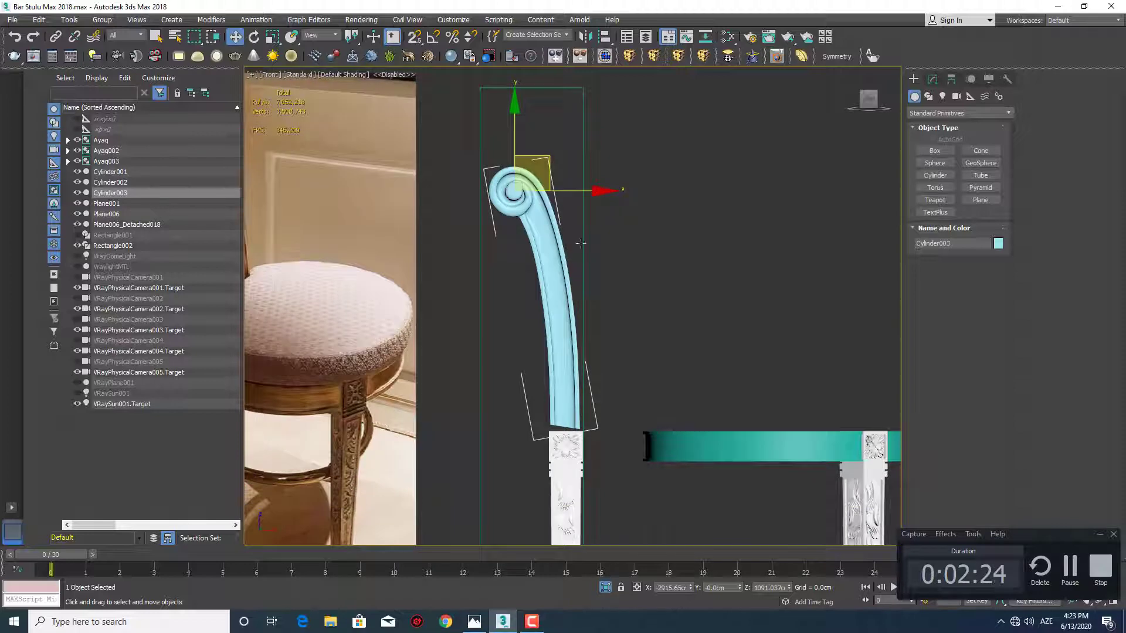
In the copied post's Editable Poly mesh, scale the bottom-end vertices vertically to flatten them parallel to the leg's top
left_click(933, 78)
left_click(938, 139)
middle_click_drag(619, 377, 630, 341)
key("F4")
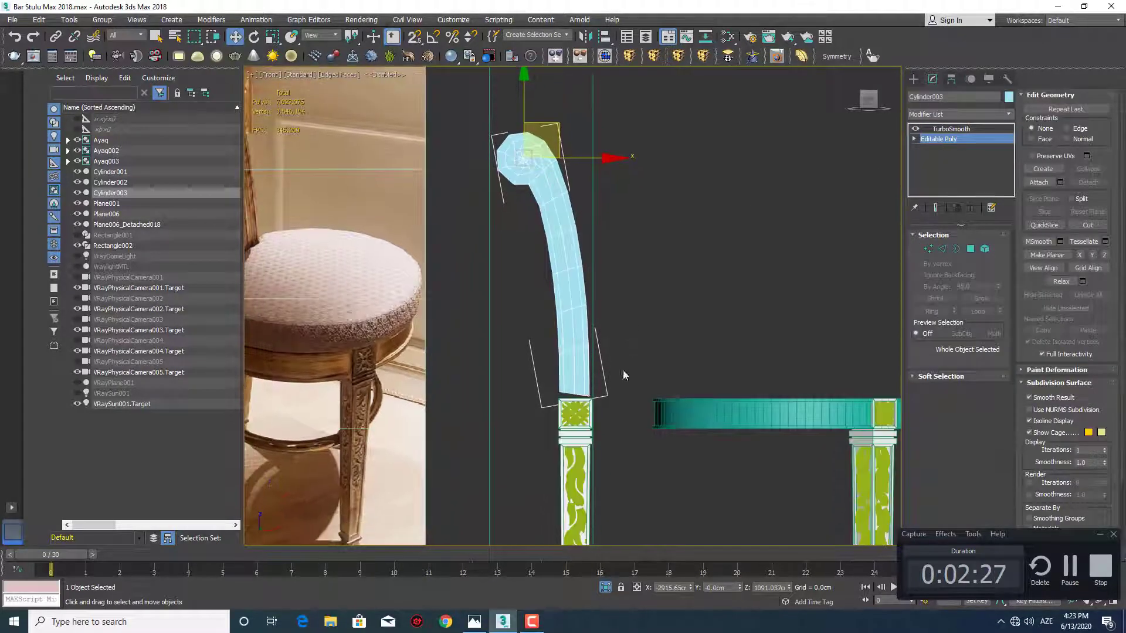
scroll(587, 389, "up", 6)
key("1")
middle_click_drag(550, 379, 536, 337)
scroll(536, 338, "up", 2)
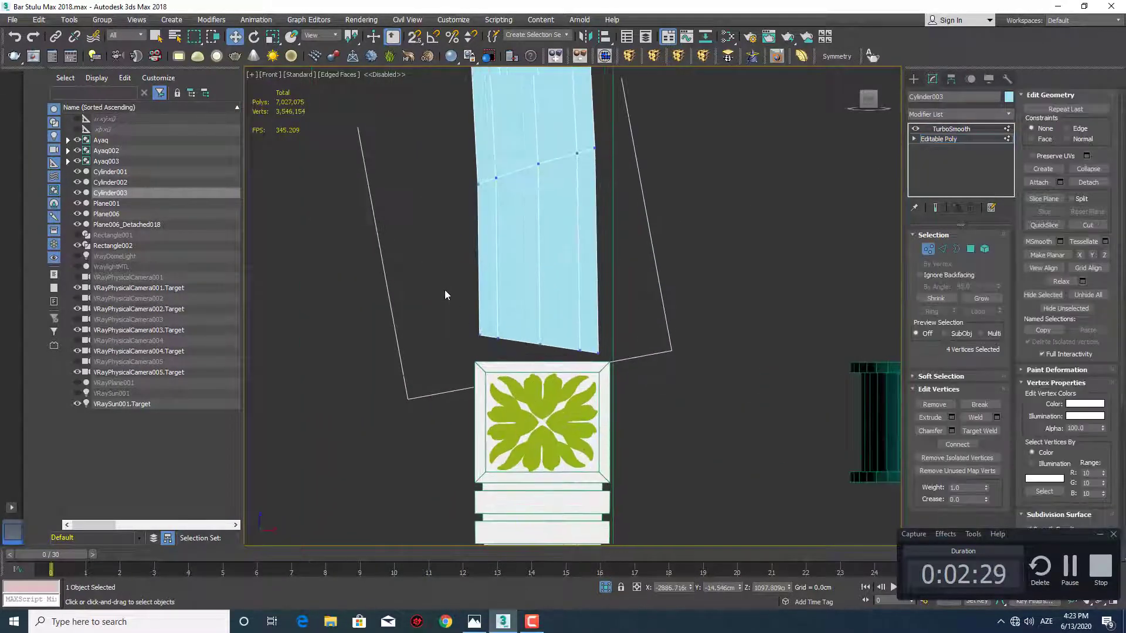
left_click_drag(444, 289, 628, 359)
key("r")
left_click_drag(540, 244, 544, 291)
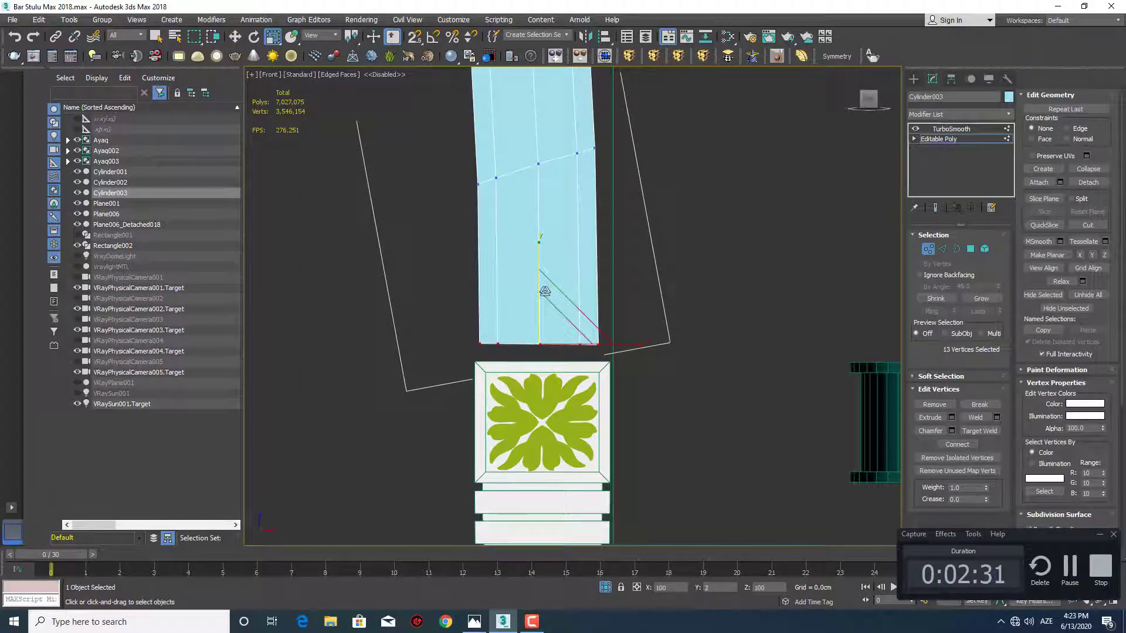
left_click_drag(503, 85, 503, 85)
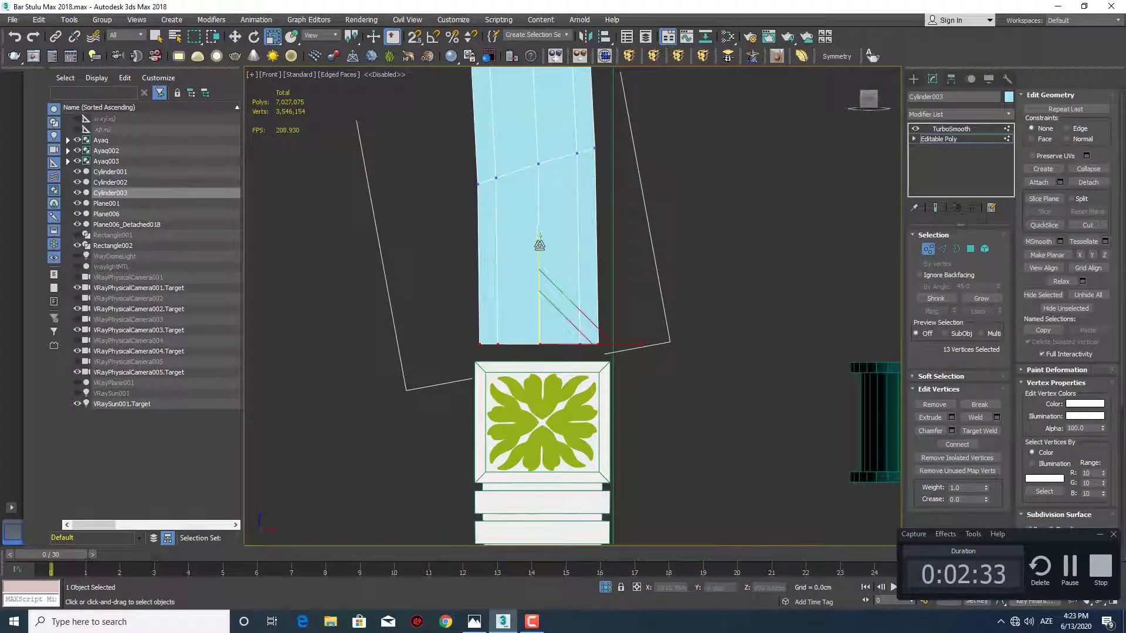
mouse_move(538, 243)
left_mouse_down()
mouse_move(538, 404)
mouse_move(538, 254)
left_mouse_up()
middle_click_drag(554, 326, 549, 374)
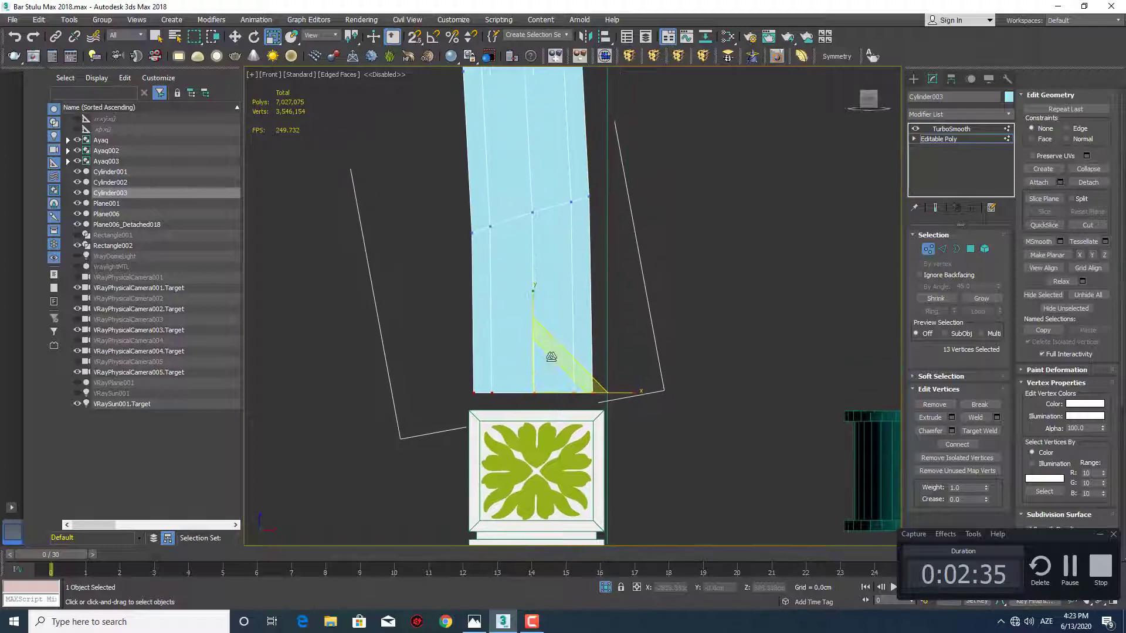
Leave mesh editing, hide the edge display and inspect how the smoothed post meets the leg
left_click(913, 78)
middle_click_drag(644, 329, 576, 231)
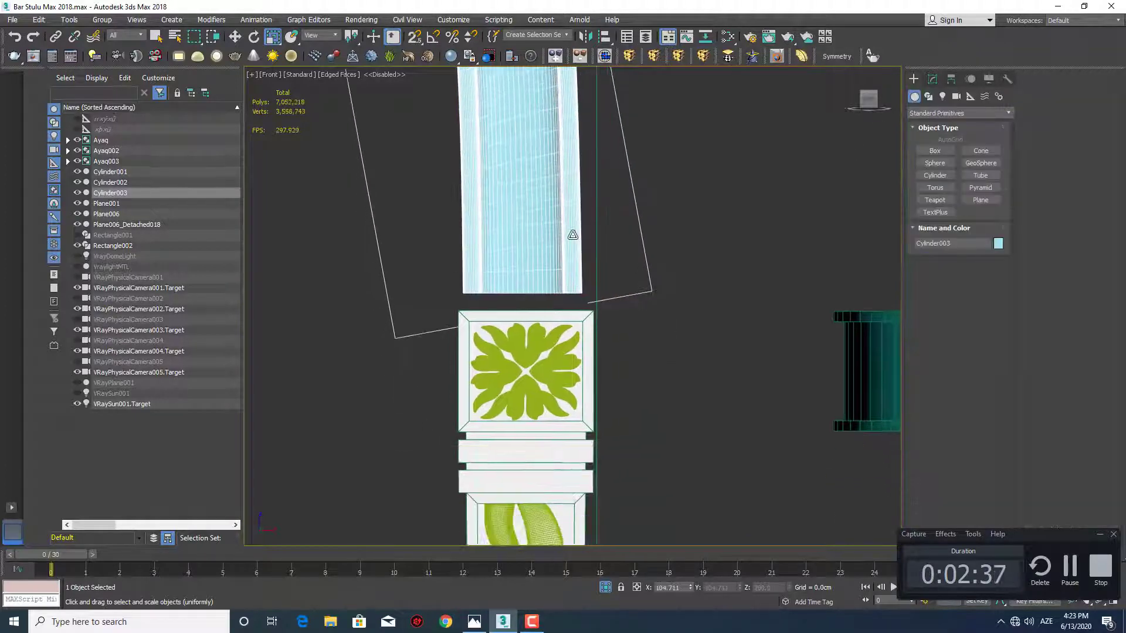
scroll(564, 245, "down", 6)
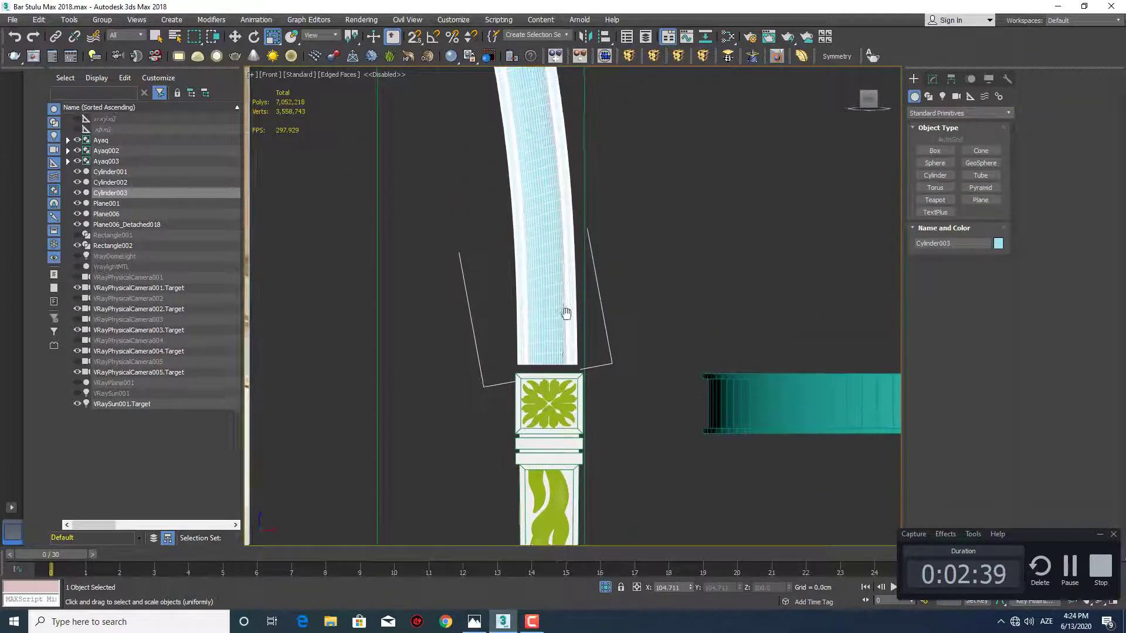
mouse_move(565, 226)
middle_mouse_down()
mouse_move(563, 291)
mouse_move(561, 259)
middle_mouse_up()
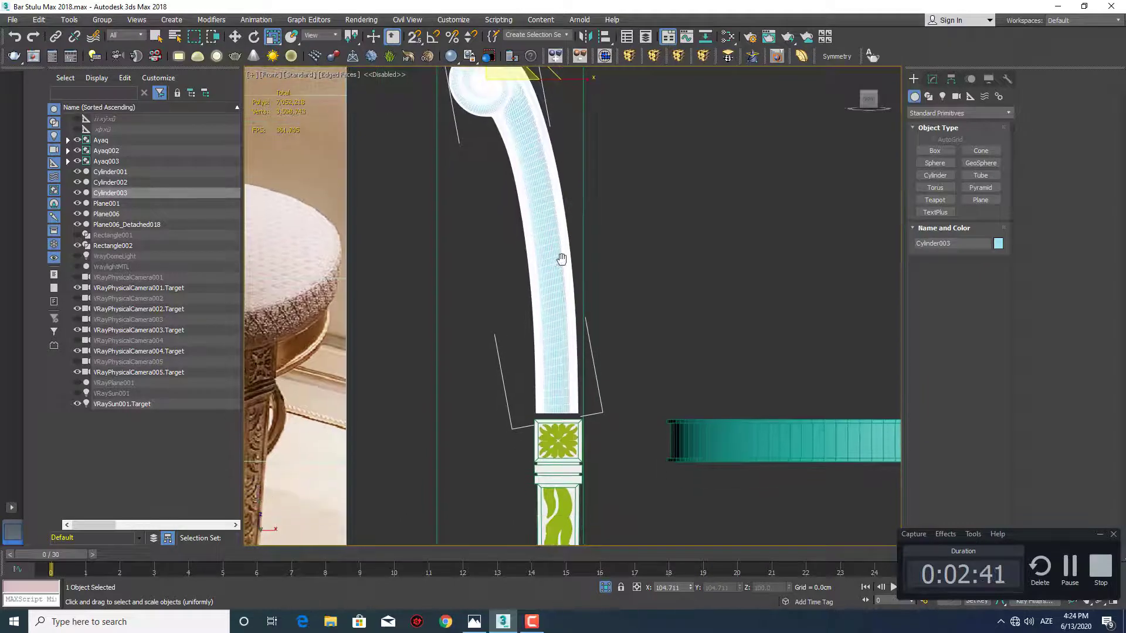
key("F4")
scroll(572, 341, "up", 2)
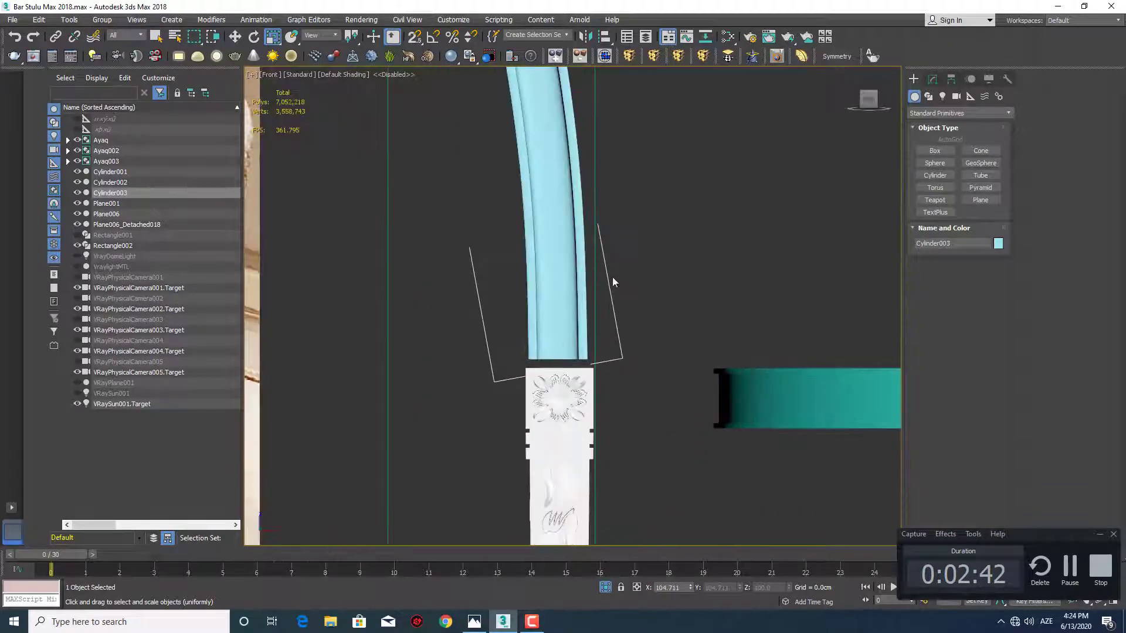
Reopen the post's Editable Poly vertices with edges shown and select the lowest two rows of the inner vertex line beside the scroll-side edge
left_click(932, 78)
left_click(938, 139)
key("F4")
scroll(613, 307, "up", 2)
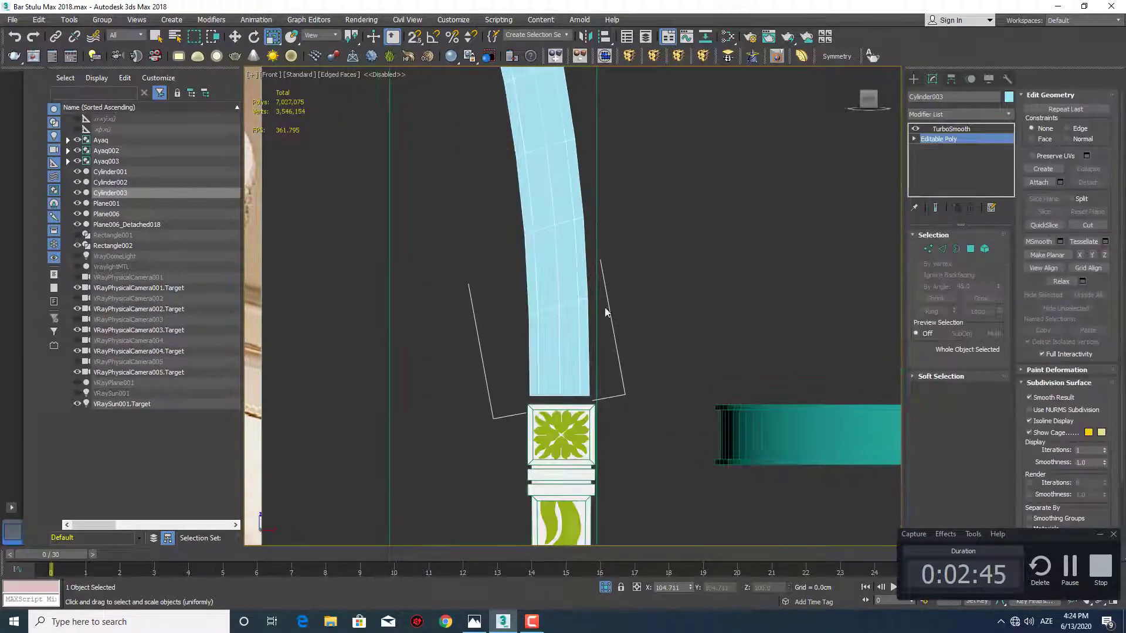
key("1")
scroll(538, 299, "down", 2)
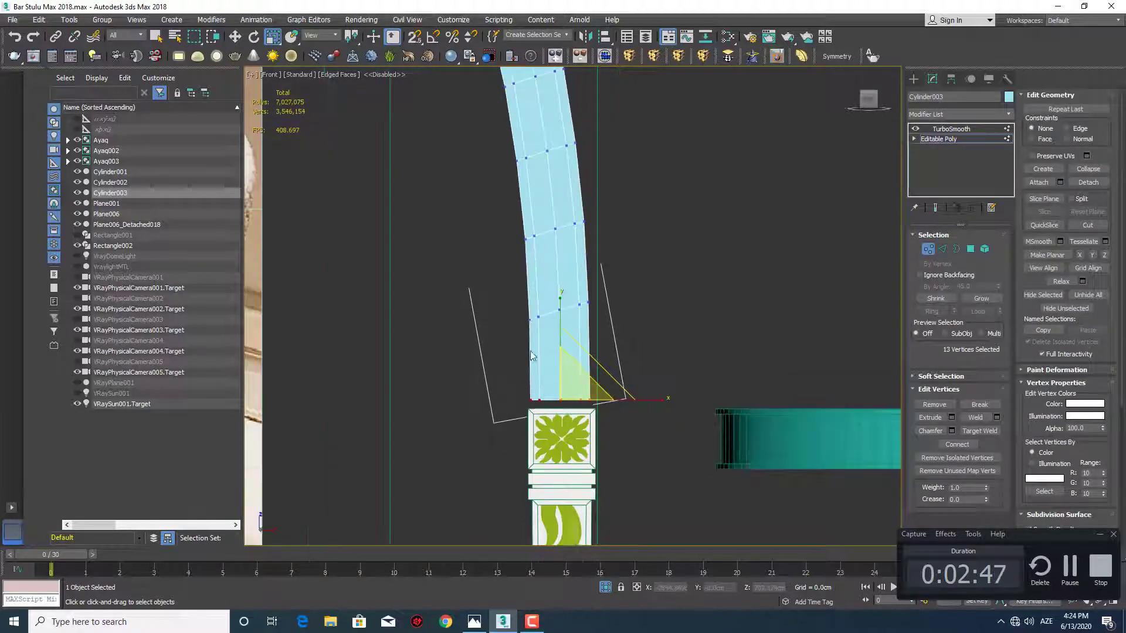
middle_click_drag(537, 302, 522, 245)
scroll(558, 297, "up", 1)
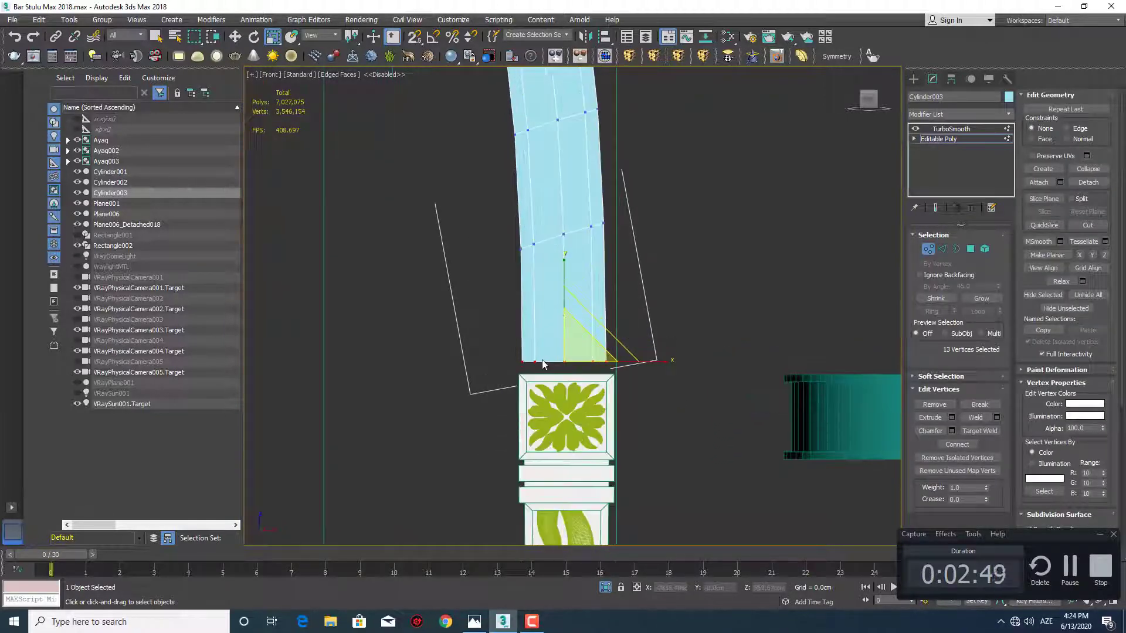
left_click_drag(545, 367, 531, 229)
middle_click_drag(554, 261, 559, 292)
scroll(559, 293, "down", 3)
middle_click_drag(563, 203, 573, 287)
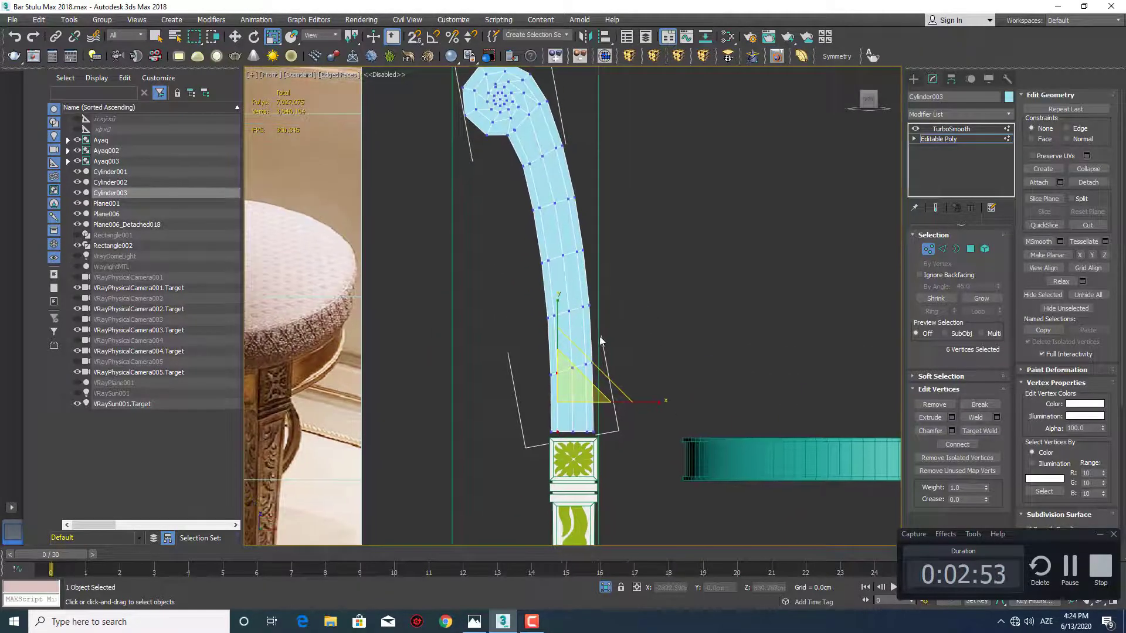
middle_click_drag(589, 412, 572, 294)
scroll(574, 321, "up", 1)
scroll(561, 241, "up", 1)
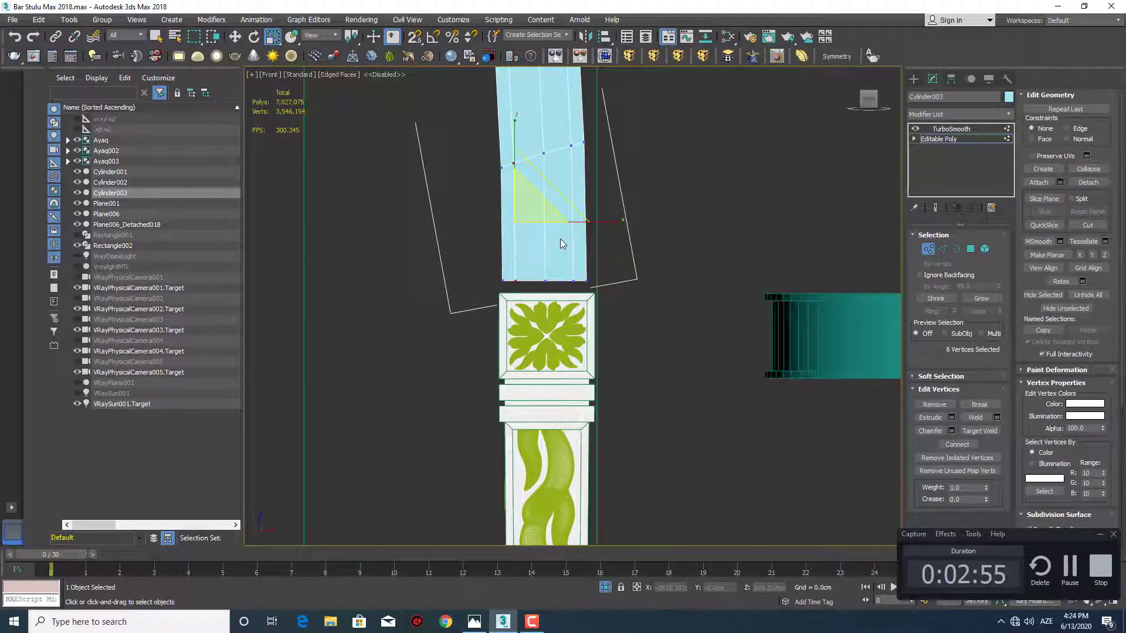
scroll(536, 242, "up", 1)
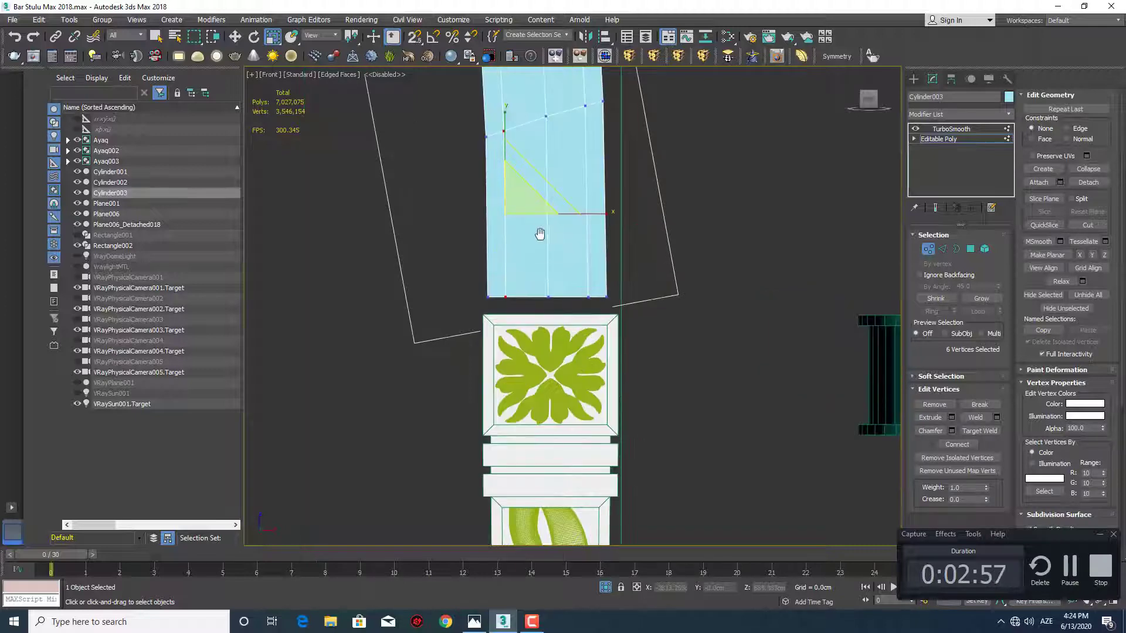
middle_click_drag(535, 232, 543, 274)
scroll(551, 351, "down", 2)
scroll(543, 273, "up", 2)
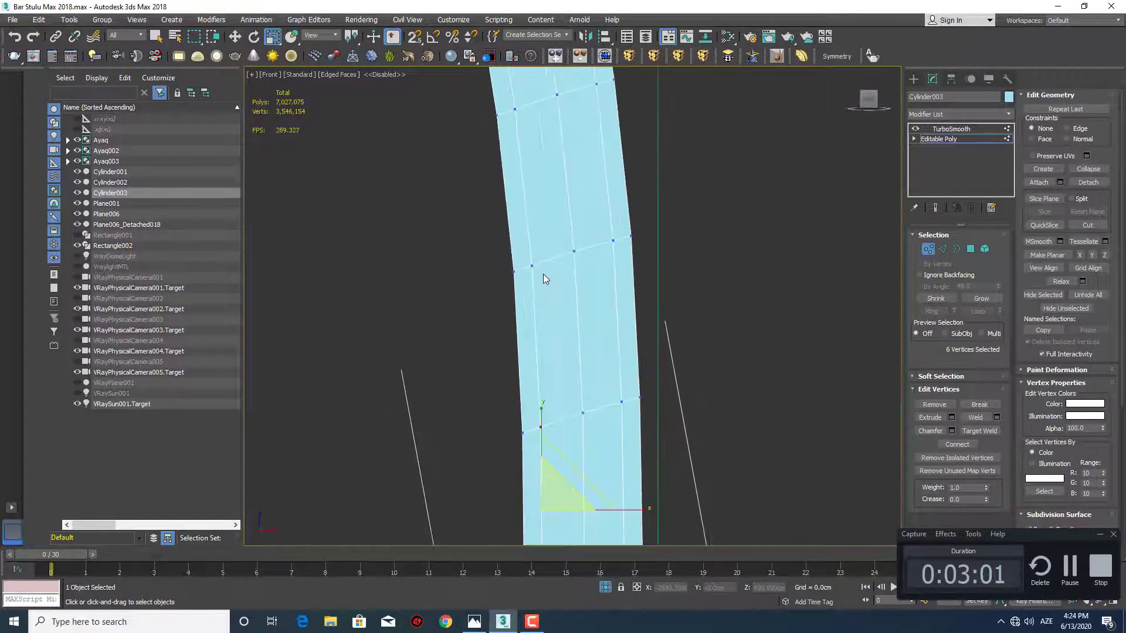
Add the remaining scroll-side inner line vertices up to the scroll and shift them closer to the post's outer edge
left_click_drag(543, 273, 528, 246, "ctrl")
middle_click_drag(531, 253, 543, 349)
left_click_drag(526, 198, 520, 195, "ctrl")
middle_click_drag(522, 196, 535, 340)
left_click_drag(532, 231, 511, 193, "ctrl")
middle_click_drag(516, 187, 547, 330)
left_click_drag(538, 231, 511, 205, "ctrl")
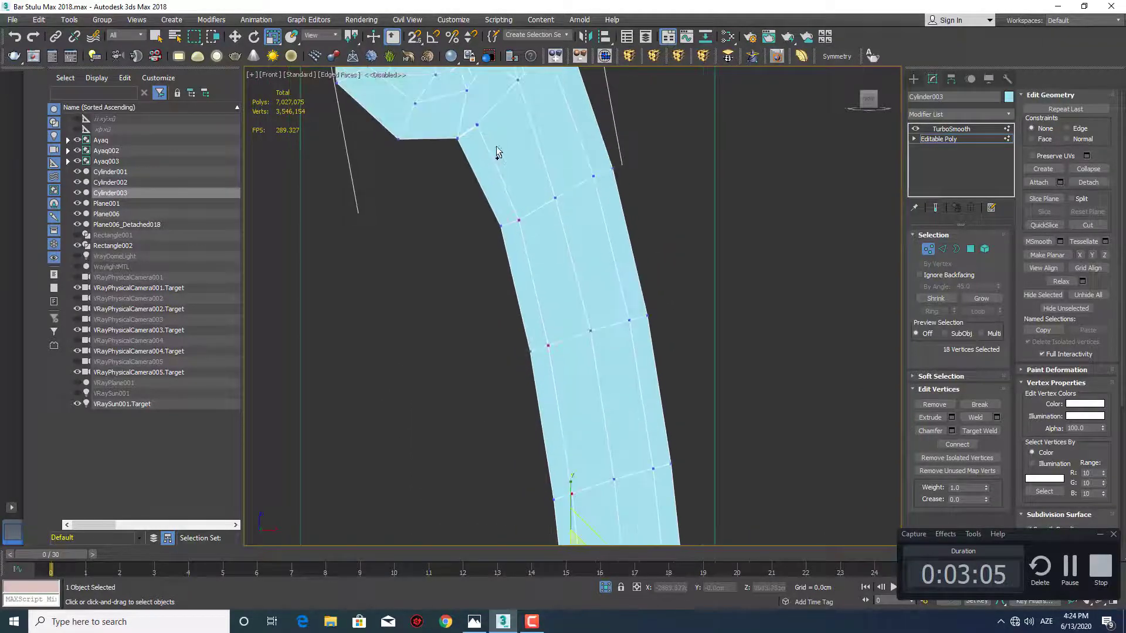
left_click_drag(496, 147, 468, 115, "ctrl")
scroll(488, 143, "down", 2)
middle_click_drag(537, 318, 551, 280)
scroll(547, 273, "up", 2)
key("w")
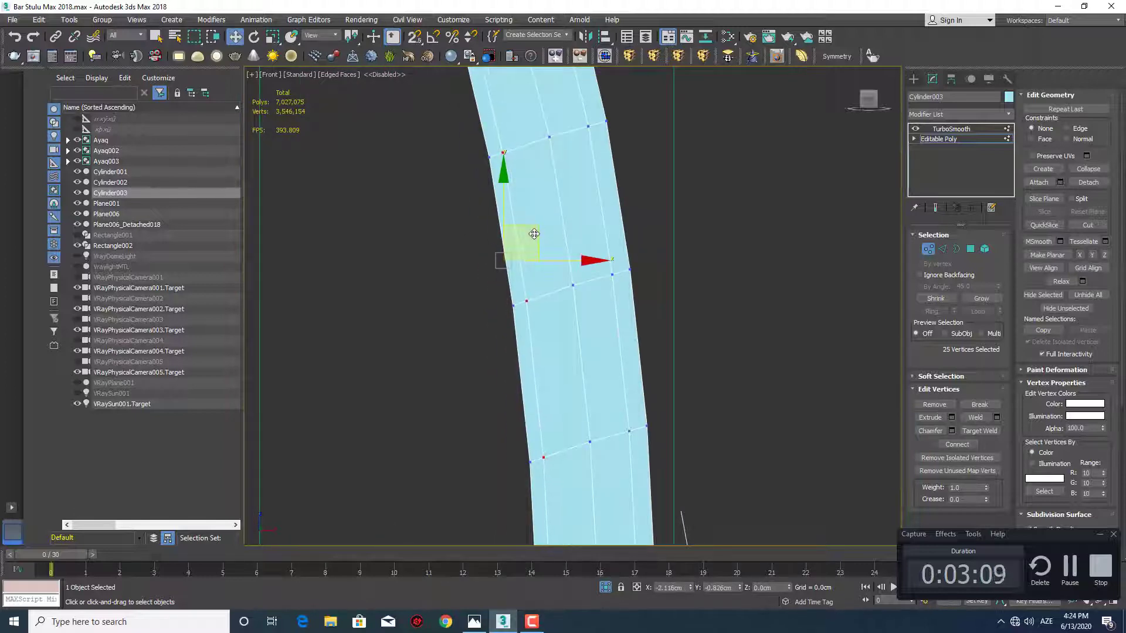
left_click_drag(534, 234, 531, 235)
Select the vertices of the inner line beside the post's seat-side edge, from mid-height up to the scroll
scroll(584, 267, "down", 2)
middle_click_drag(584, 268, 510, 248)
scroll(510, 248, "up", 2)
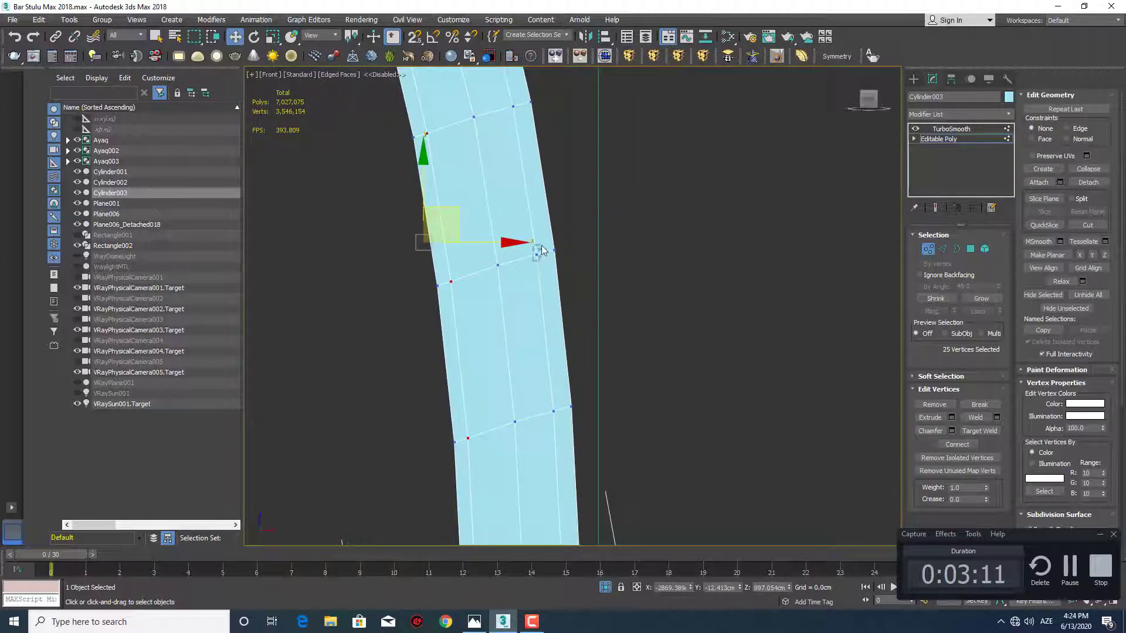
left_click_drag(540, 246, 541, 245)
middle_click_drag(521, 147, 552, 320)
left_click_drag(541, 284, 547, 272, "ctrl")
middle_click_drag(542, 243, 552, 321)
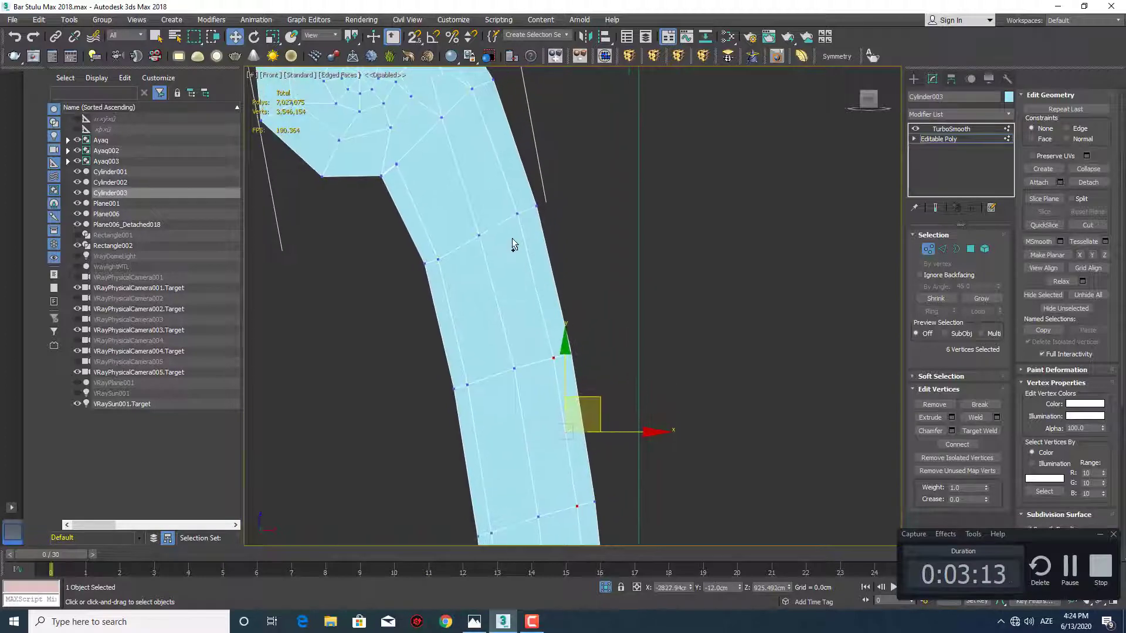
left_click_drag(510, 228, 523, 206, "ctrl")
middle_click_drag(512, 197, 530, 305)
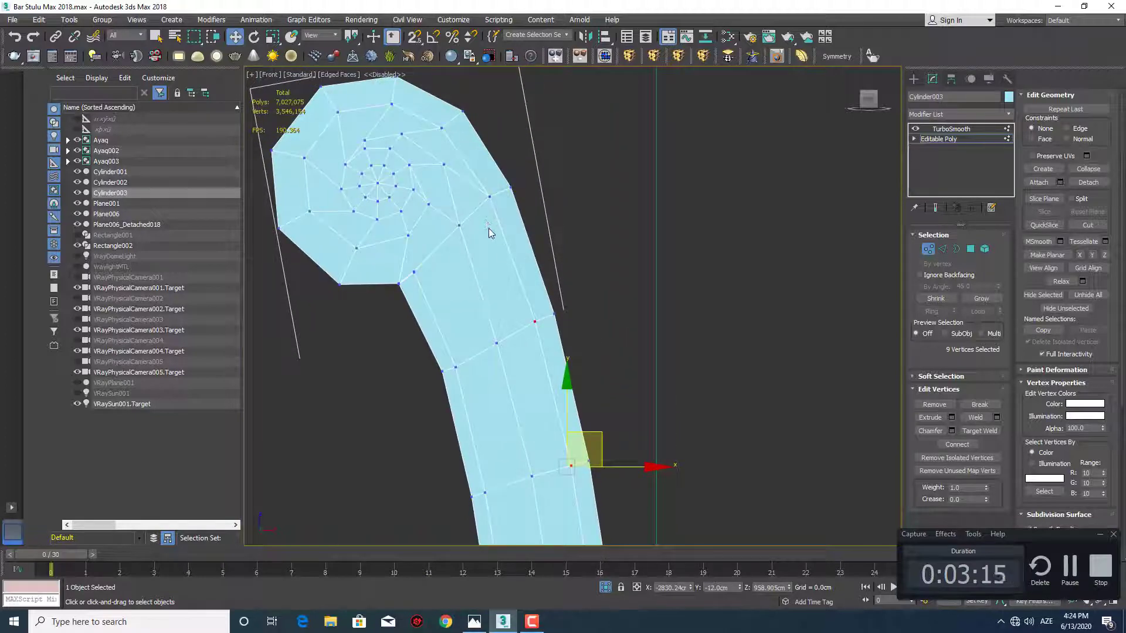
left_click_drag(482, 211, 497, 186, "ctrl")
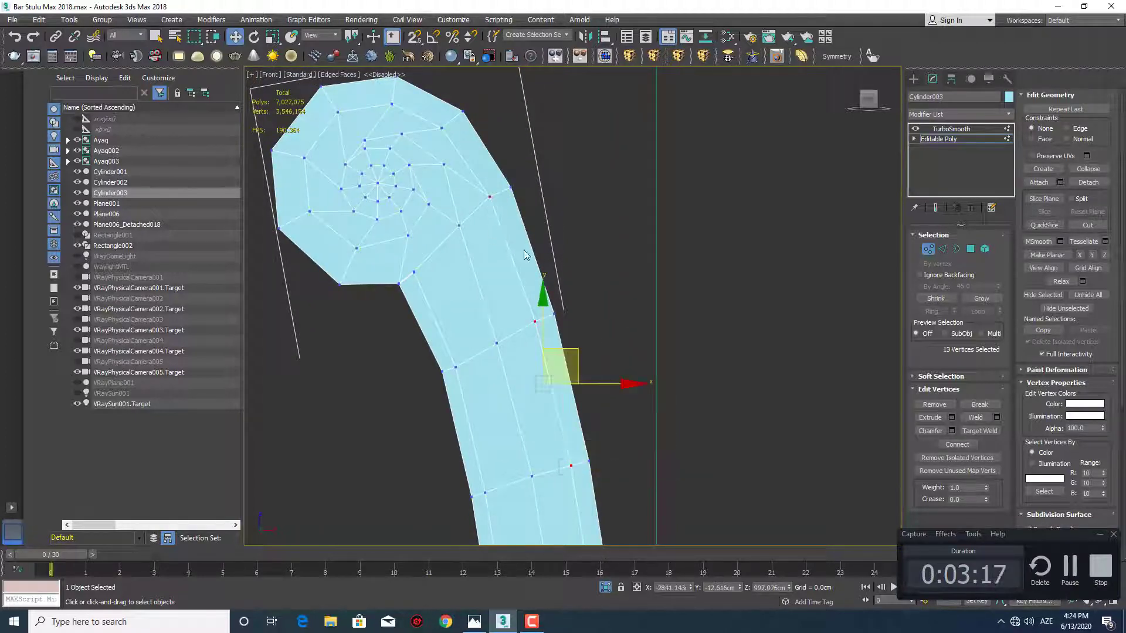
Add that line's lower vertices down to the bottom end and shift the line closer to the seat-side edge
scroll(525, 256, "down", 5)
middle_click_drag(545, 405, 522, 106)
scroll(557, 282, "up", 2)
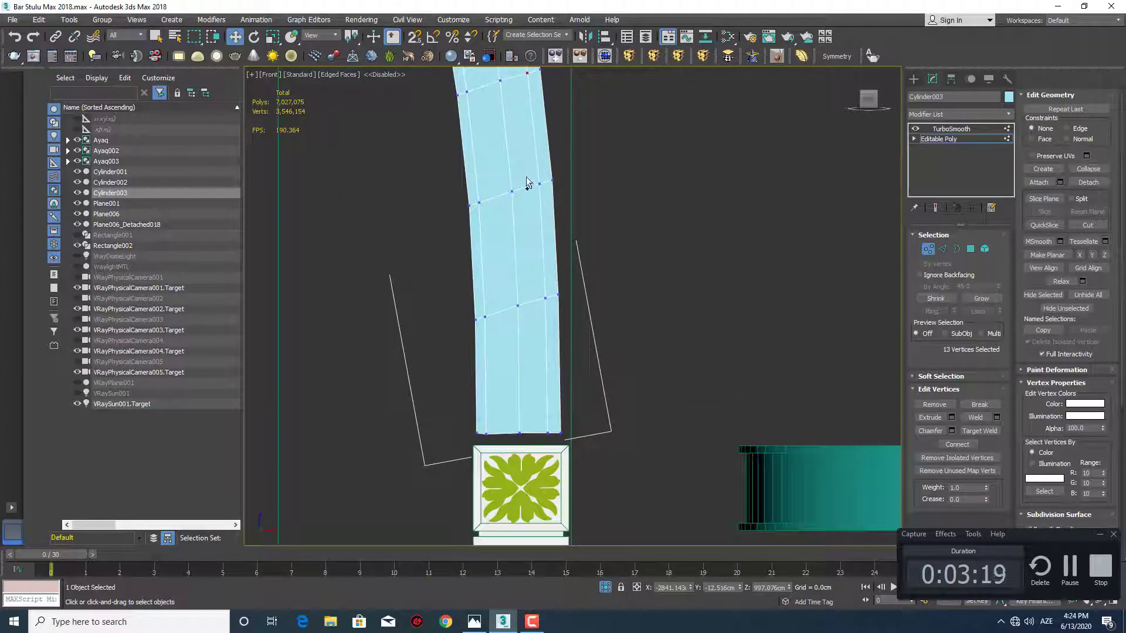
left_click_drag(543, 209, 542, 210, "ctrl")
left_click_drag(549, 339, 548, 340, "ctrl")
left_click_drag(538, 413, 548, 451, "ctrl")
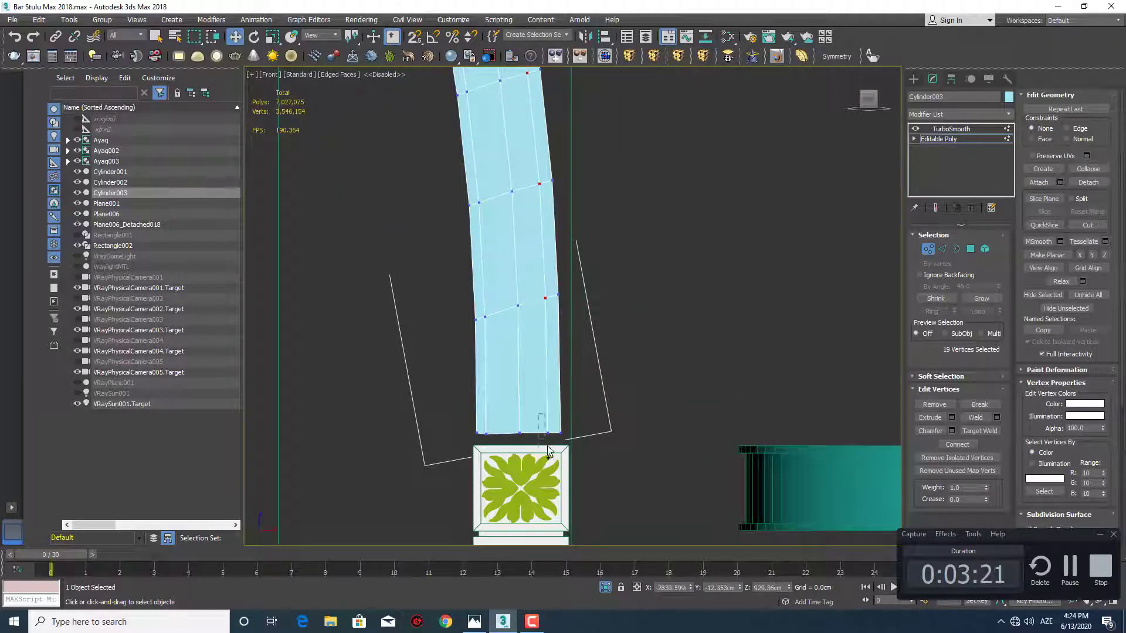
middle_click_drag(597, 293, 598, 363)
scroll(568, 281, "up", 2)
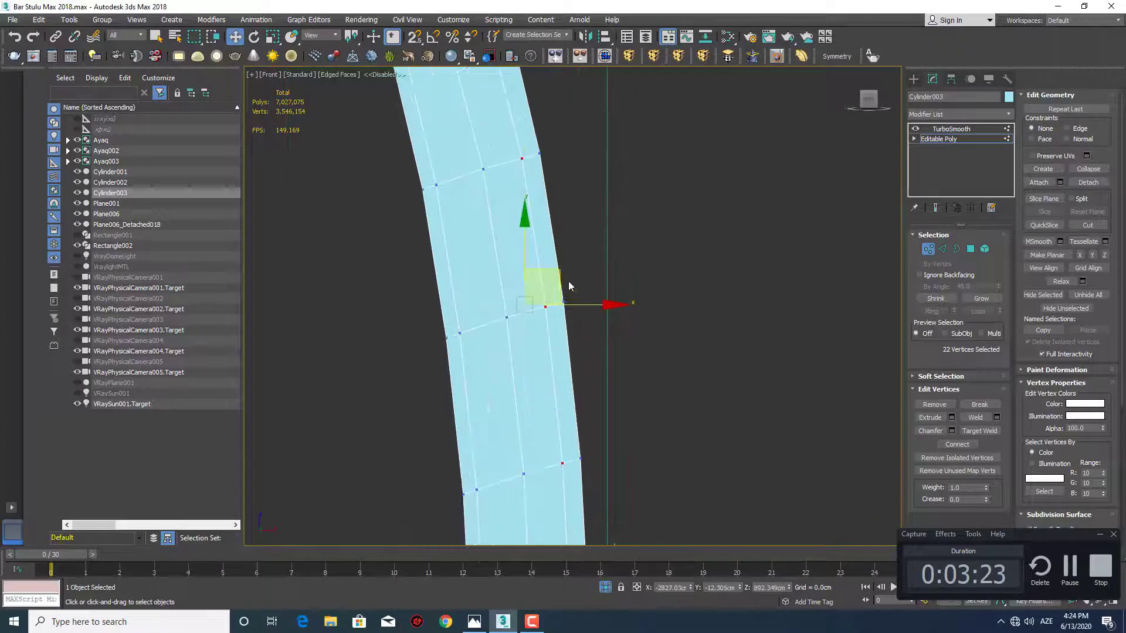
left_click_drag(562, 272, 567, 269)
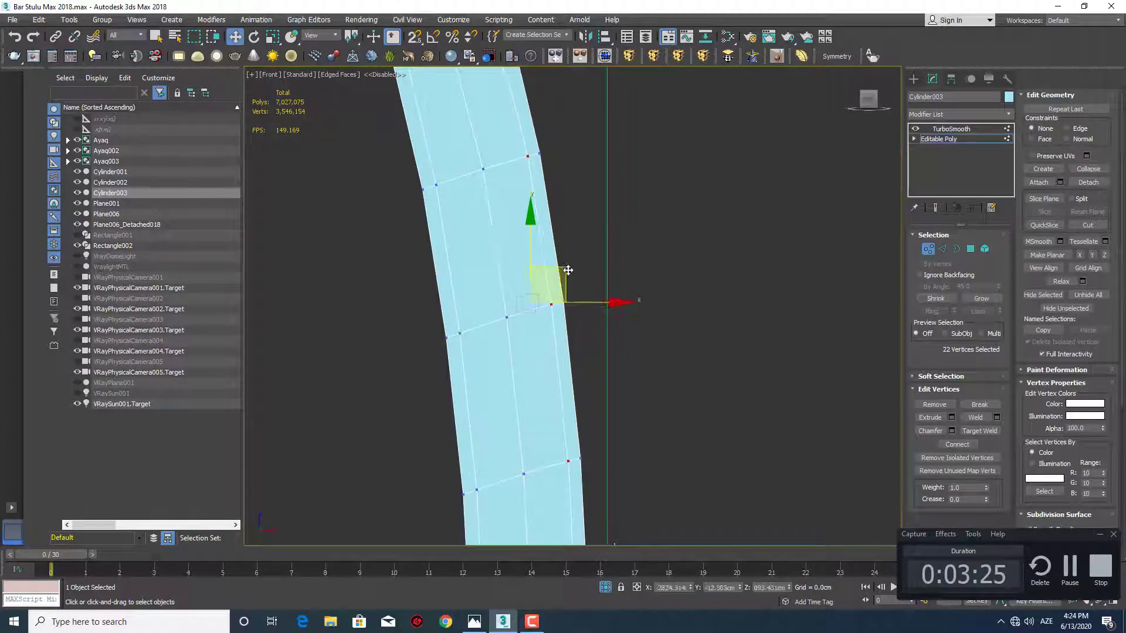
left_click(655, 280)
Flatten the post's bottom row of vertices again by scaling it vertically
scroll(639, 311, "down", 3)
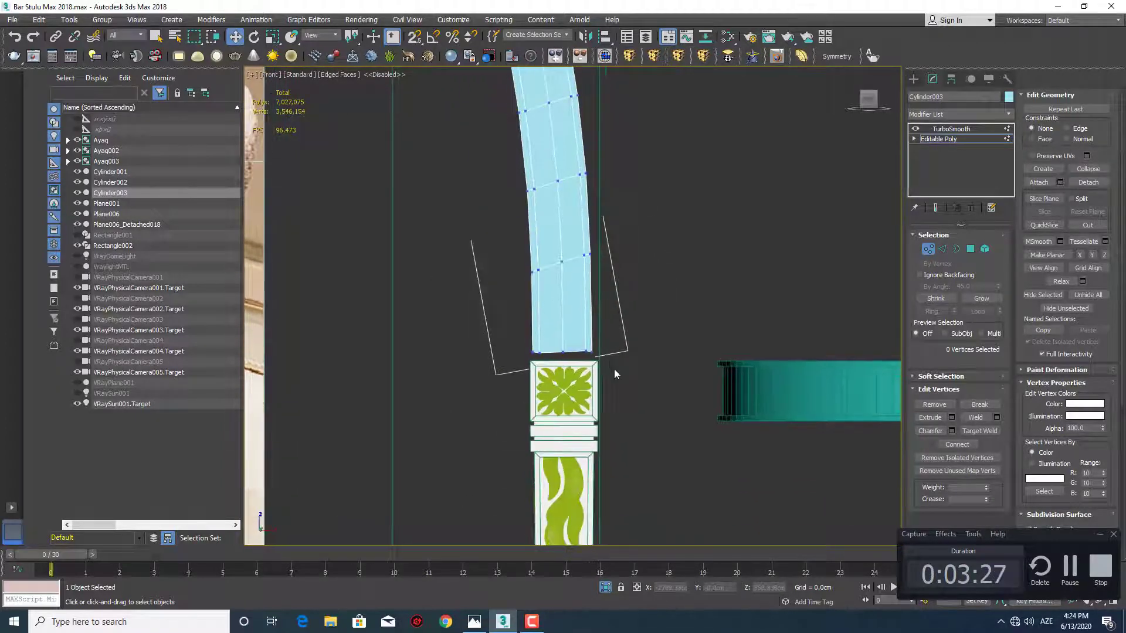
left_click_drag(608, 363, 514, 331)
scroll(576, 328, "up", 3)
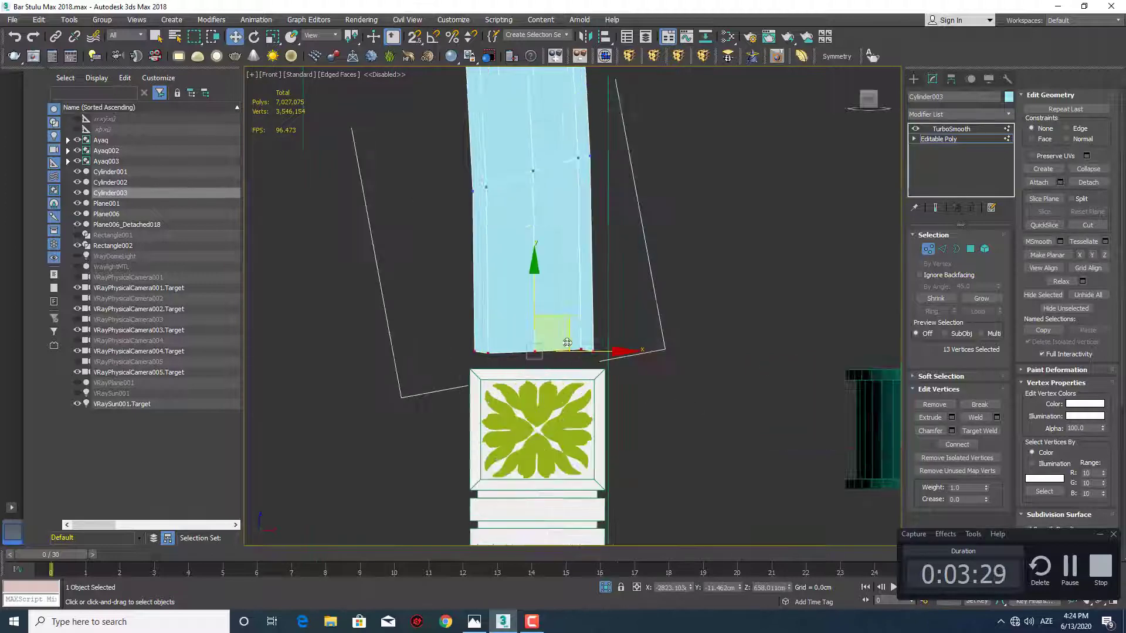
key("r")
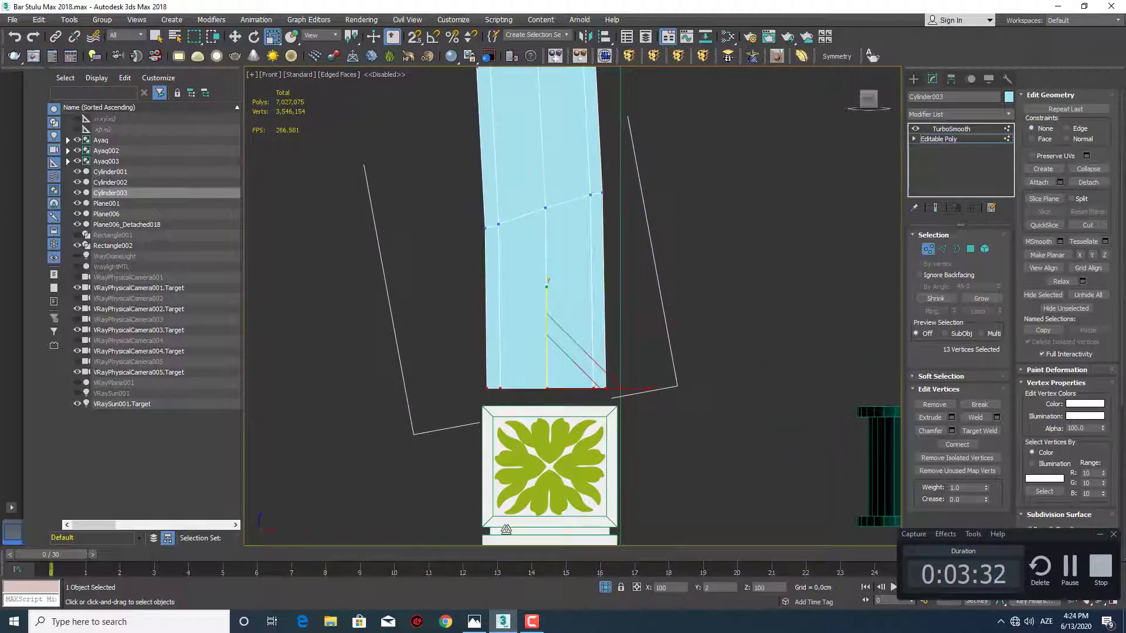
left_click_drag(506, 530, 500, 520)
scroll(551, 382, "up", 2)
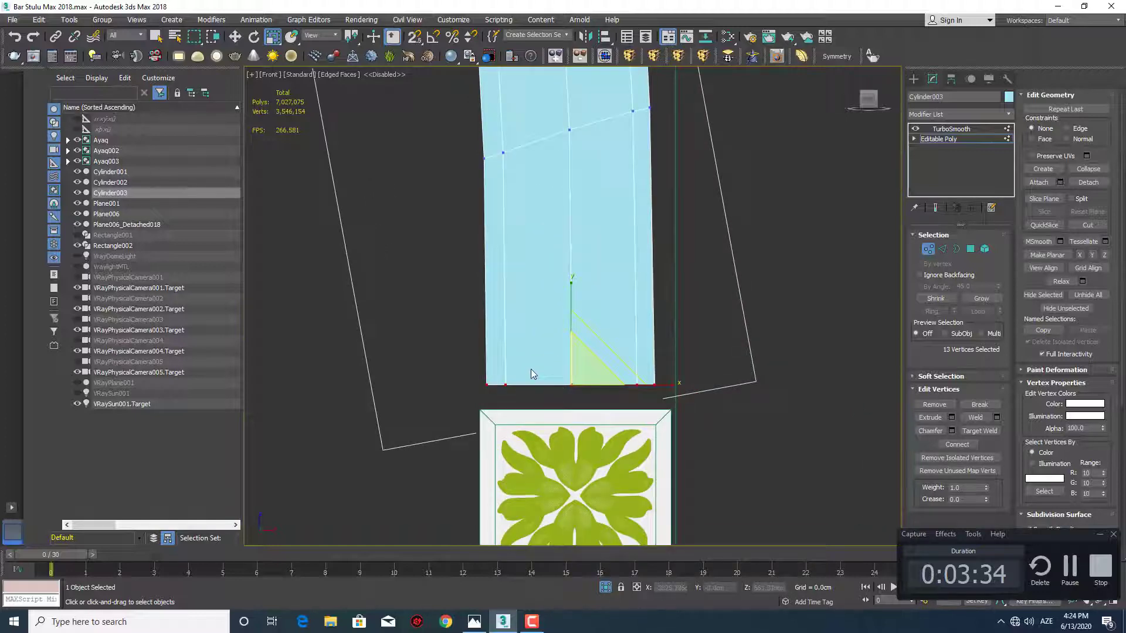
middle_click_drag(530, 368, 531, 393)
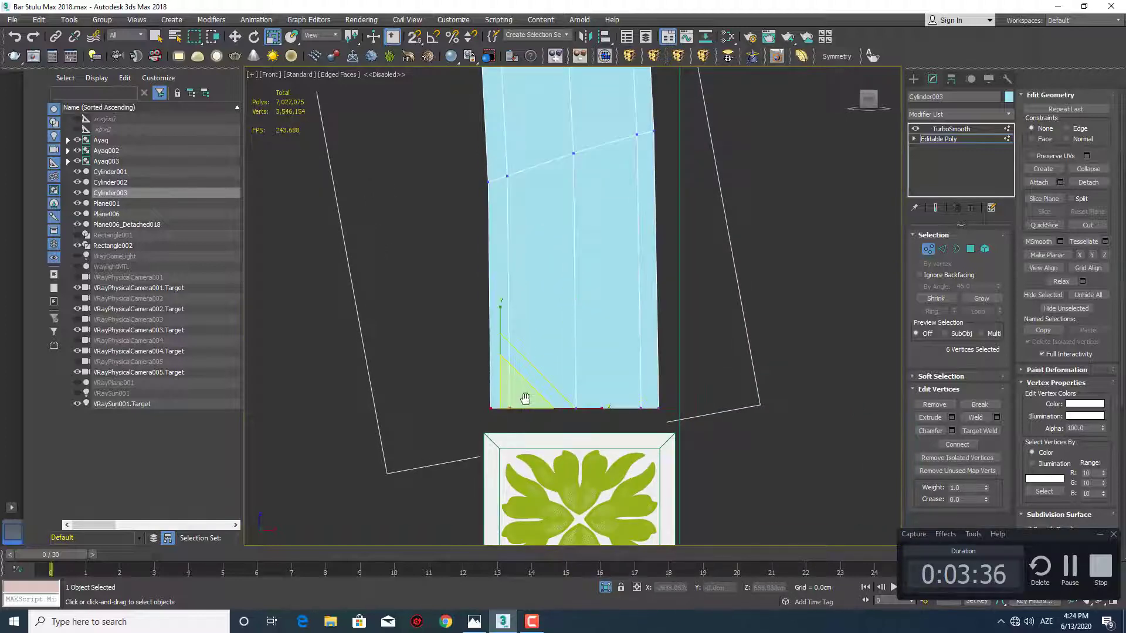
scroll(524, 398, "down", 6)
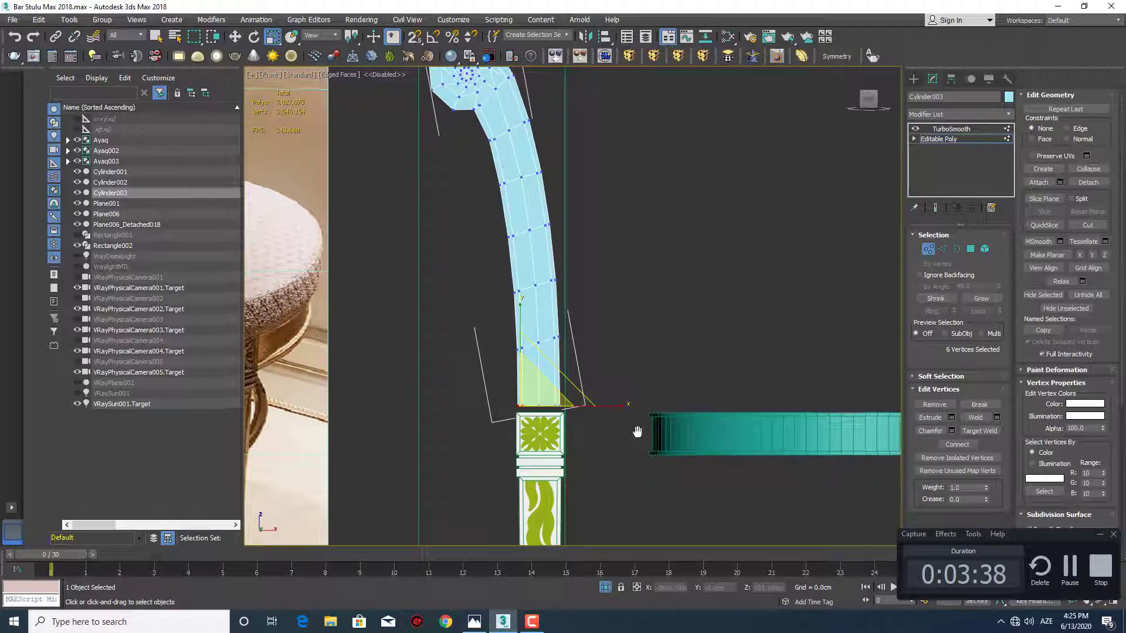
scroll(637, 432, "down", 2)
left_click_drag(668, 456, 466, 132)
scroll(543, 364, "up", 4)
middle_click_drag(543, 364, 498, 308)
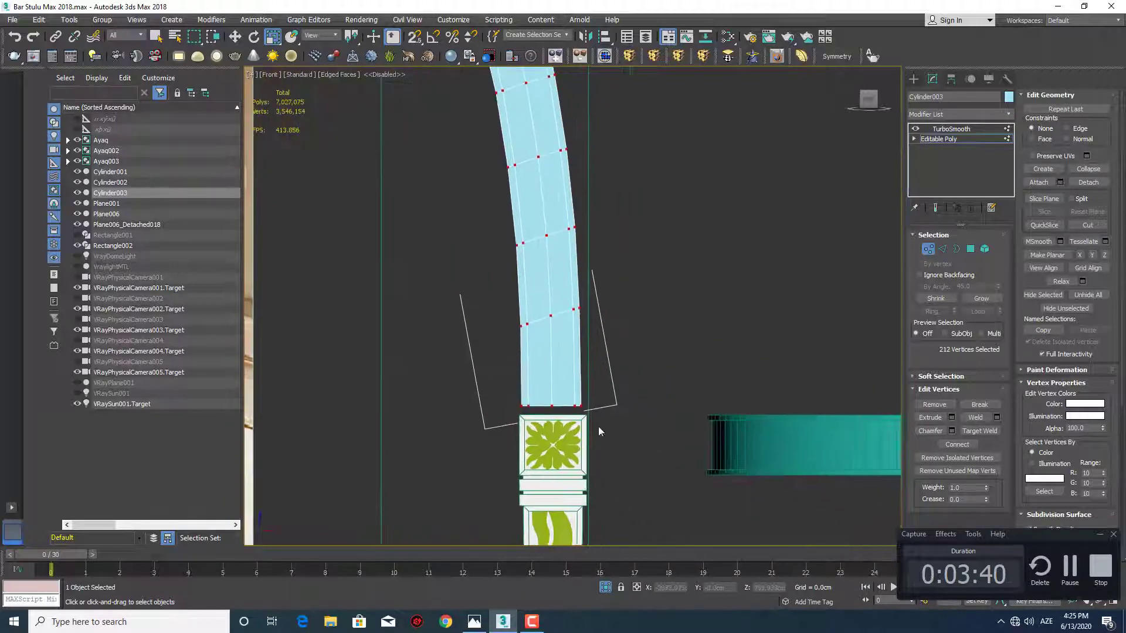
Move the post's bottom row of vertices straight down onto the top of the leg's carved block
scroll(533, 418, "up", 5)
key("w")
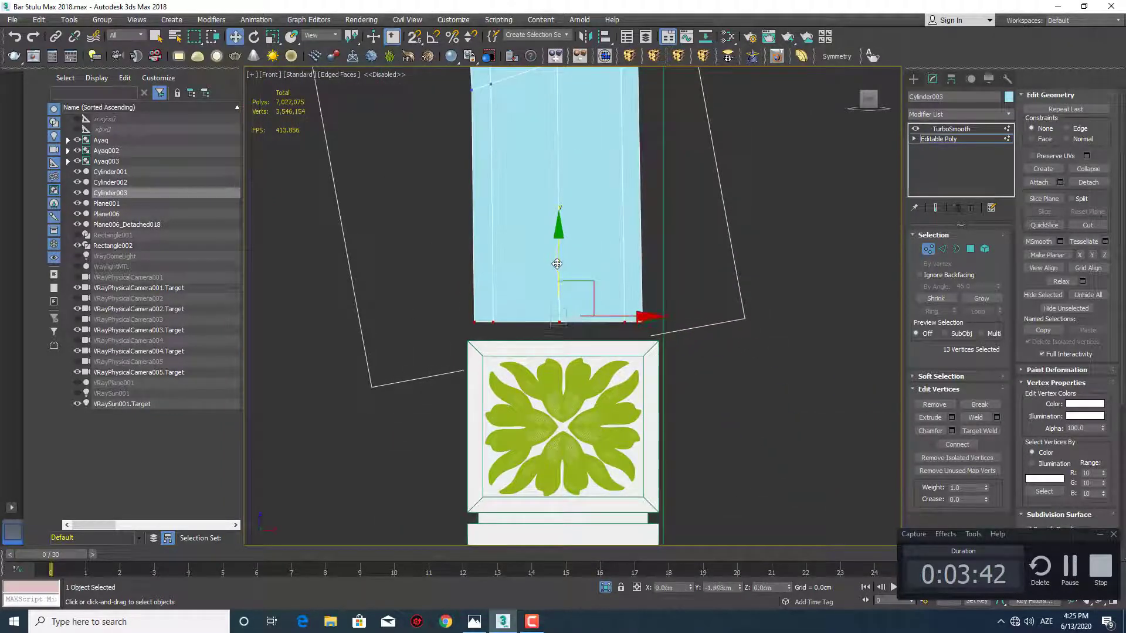
left_click_drag(552, 280, 547, 282)
middle_click_drag(502, 301, 530, 365)
scroll(508, 355, "down", 7)
scroll(520, 355, "up", 3)
scroll(529, 365, "down", 3)
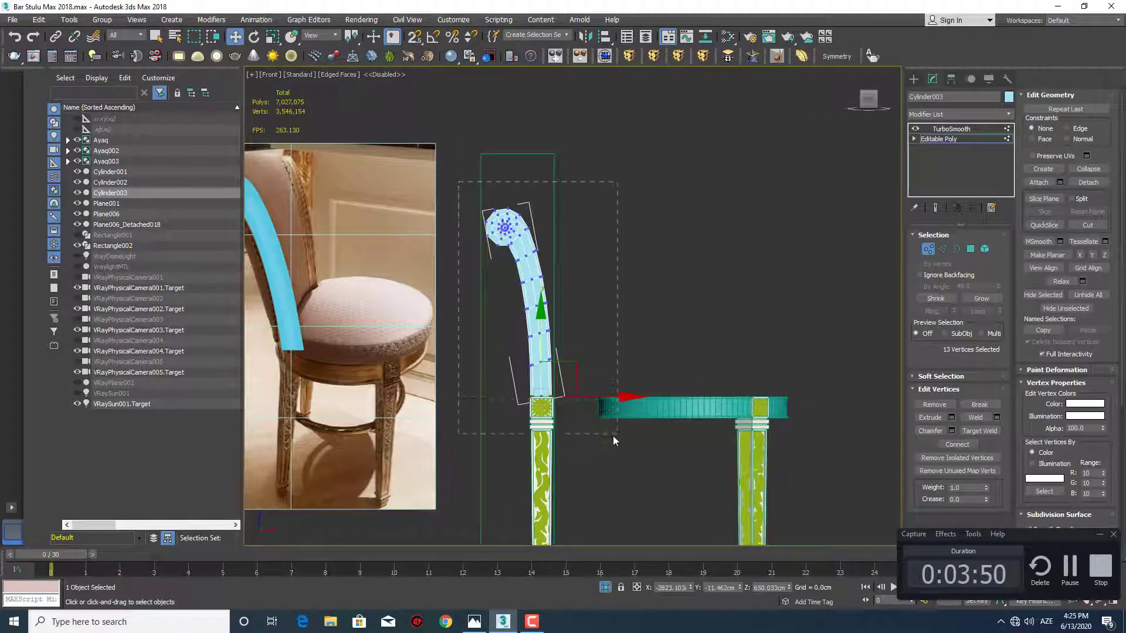
Select all of the post's vertices and shift them sideways so the scroll-side edge lines up with the leg block
left_click_drag(614, 435, 616, 435)
scroll(560, 369, "up", 5)
left_click_drag(505, 71, 504, 71)
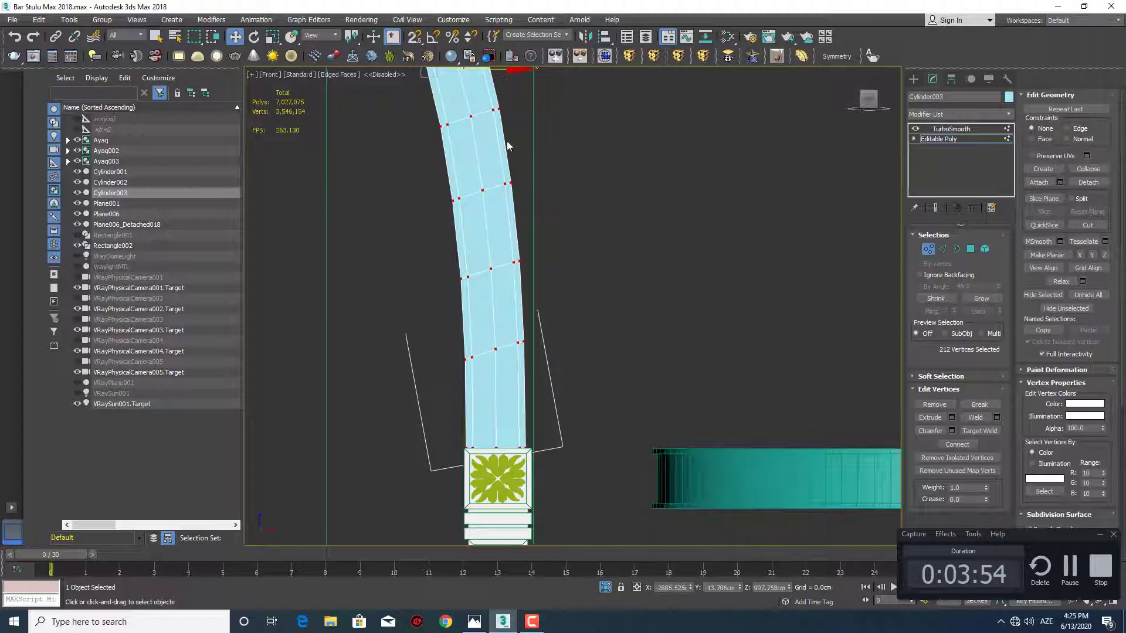
middle_click_drag(513, 189, 518, 151)
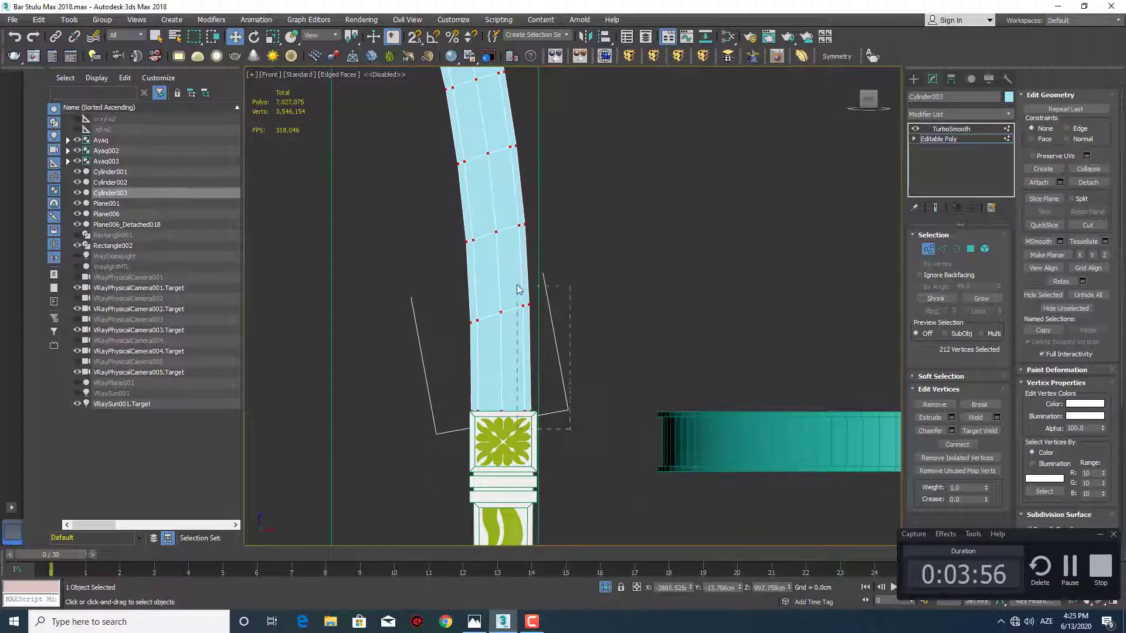
Select the post's seat-side edge vertices up to below the scroll and shift them toward the seat to match the leg block's edge
left_click_drag(517, 285, 515, 285)
middle_click_drag(516, 284, 537, 369)
left_click_drag(570, 333, 532, 295, "ctrl")
scroll(553, 310, "down", 2)
middle_click_drag(552, 312, 566, 347)
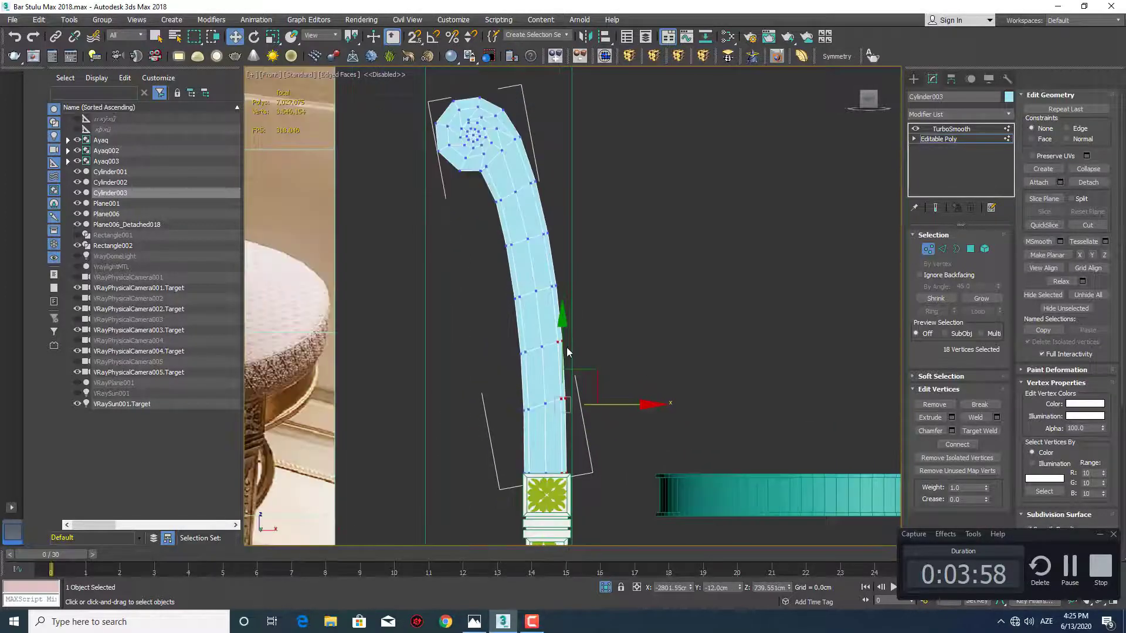
left_click_drag(551, 273, 539, 196, "ctrl")
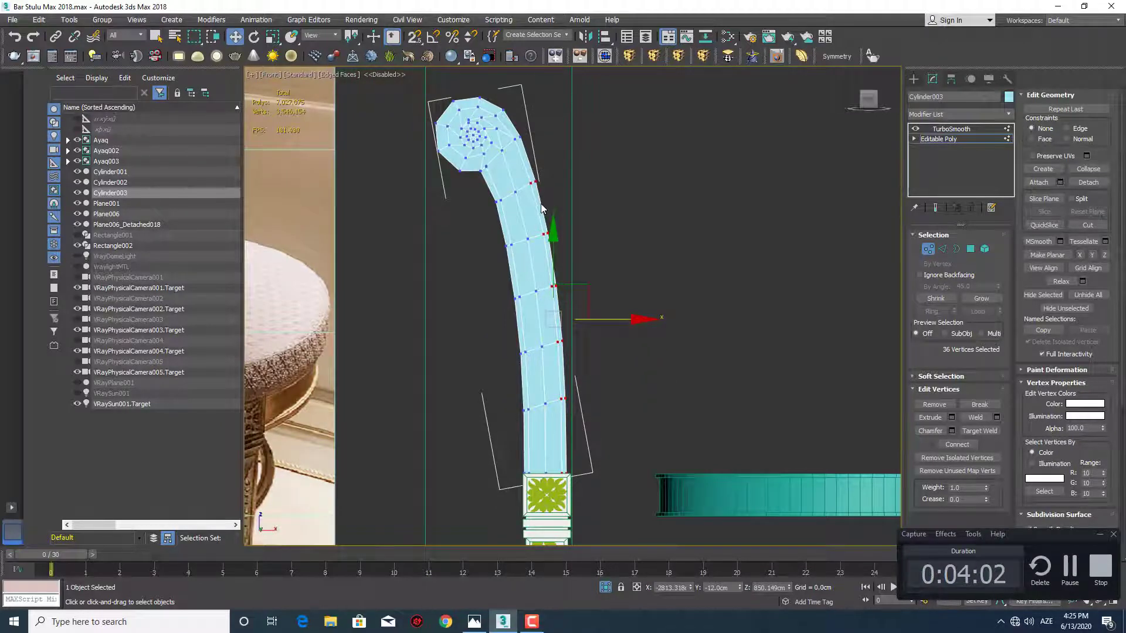
scroll(550, 206, "up", 2)
middle_click_drag(586, 319, 644, 298)
left_click(643, 297)
middle_click_drag(515, 205, 576, 323)
Raise the scroll and its adjoining vertex row to the top of the green guide rectangle and align it with the rectangle's outer edge
scroll(556, 217, "down", 3)
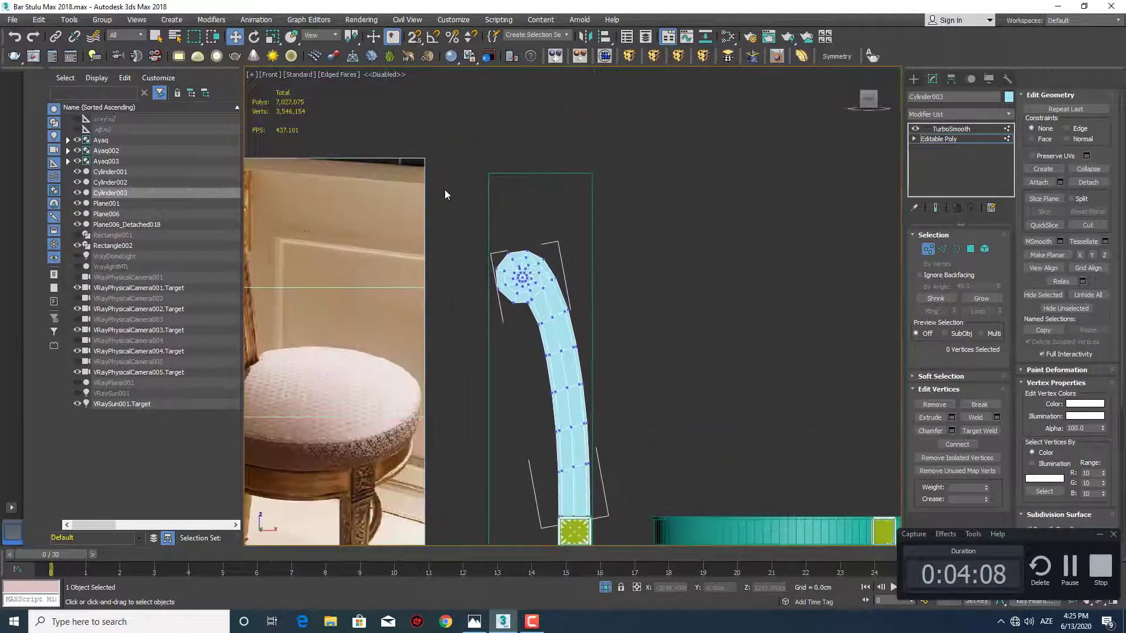
mouse_move(662, 310)
left_mouse_down()
mouse_move(676, 309)
mouse_move(684, 328)
mouse_move(657, 330)
left_mouse_up()
middle_click_drag(527, 276, 535, 327)
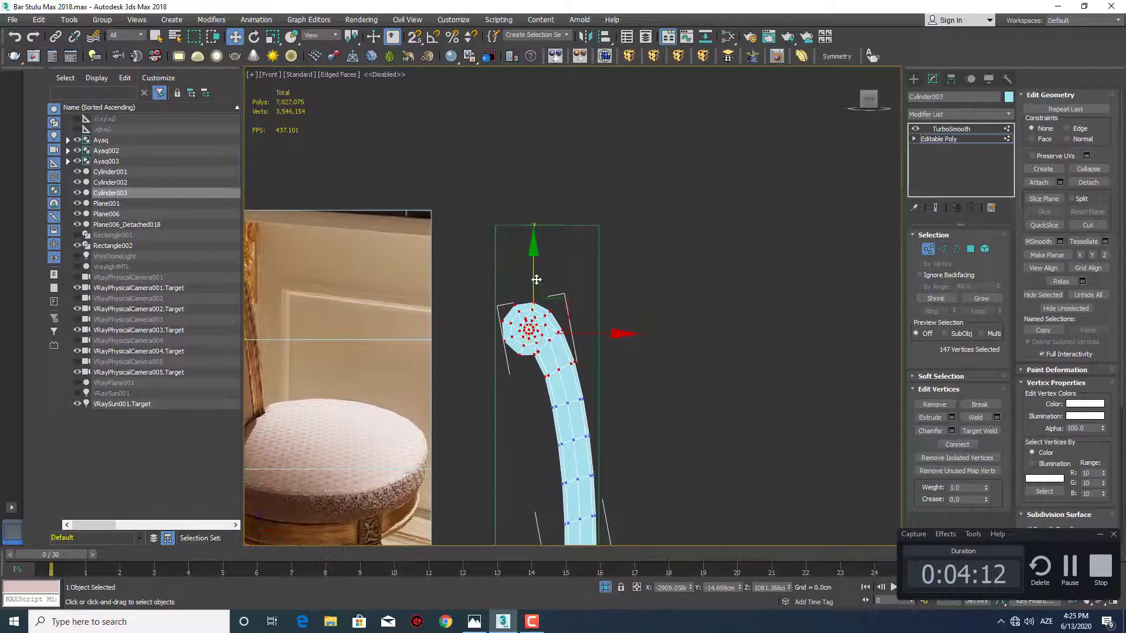
left_click_drag(537, 280, 534, 216)
scroll(537, 271, "up", 5)
scroll(537, 272, "up", 3)
left_click_drag(588, 276, 561, 284)
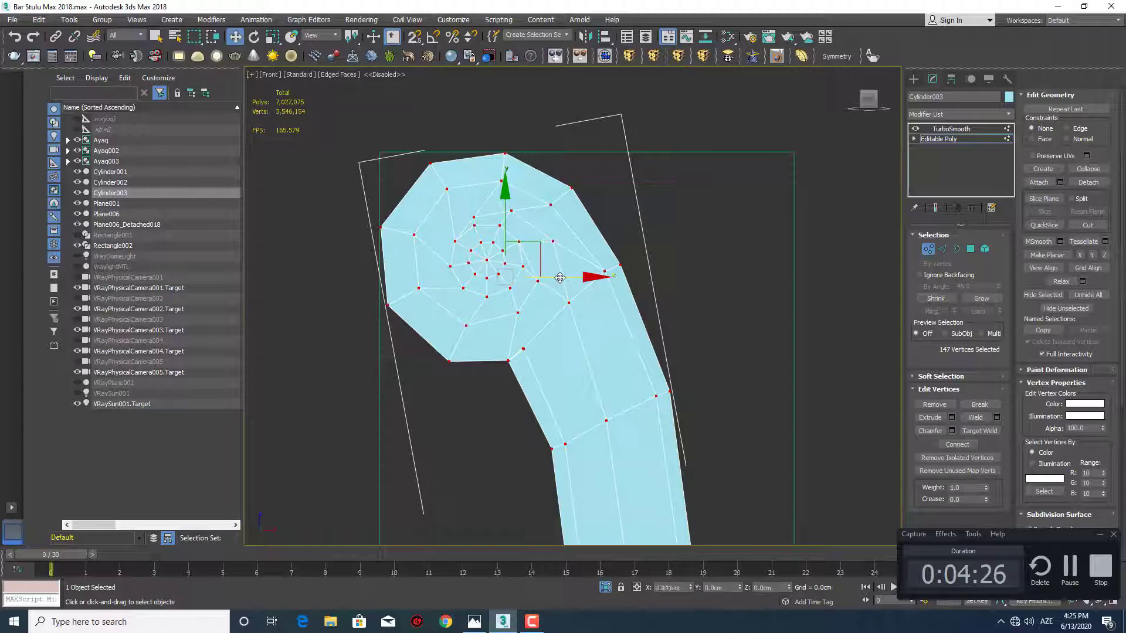
left_click_drag(560, 278, 558, 278)
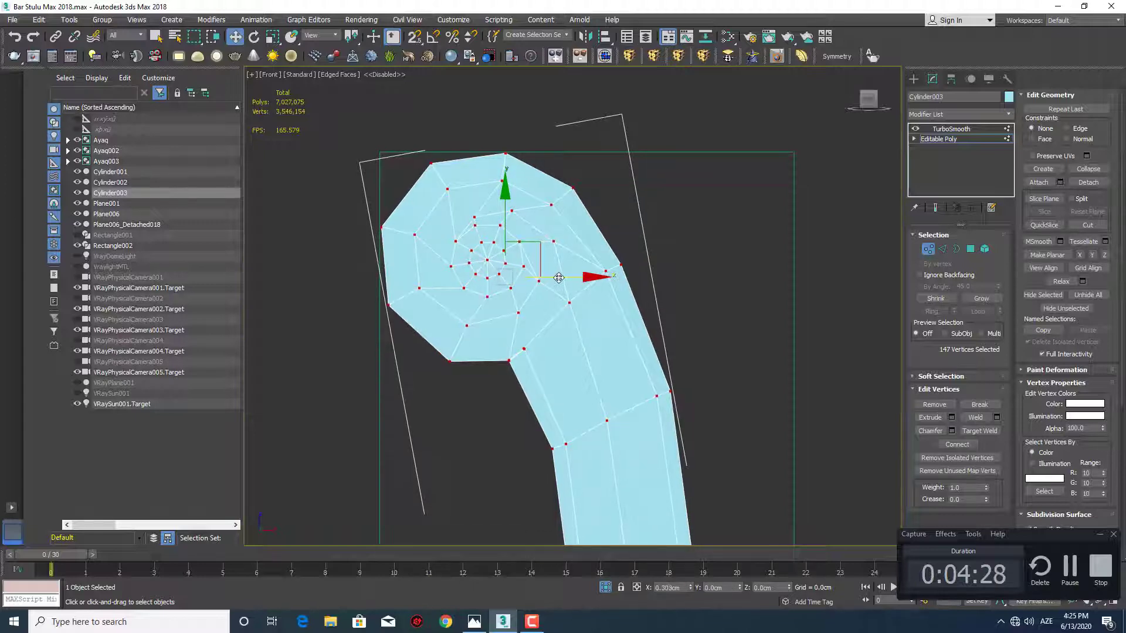
scroll(542, 308, "down", 8)
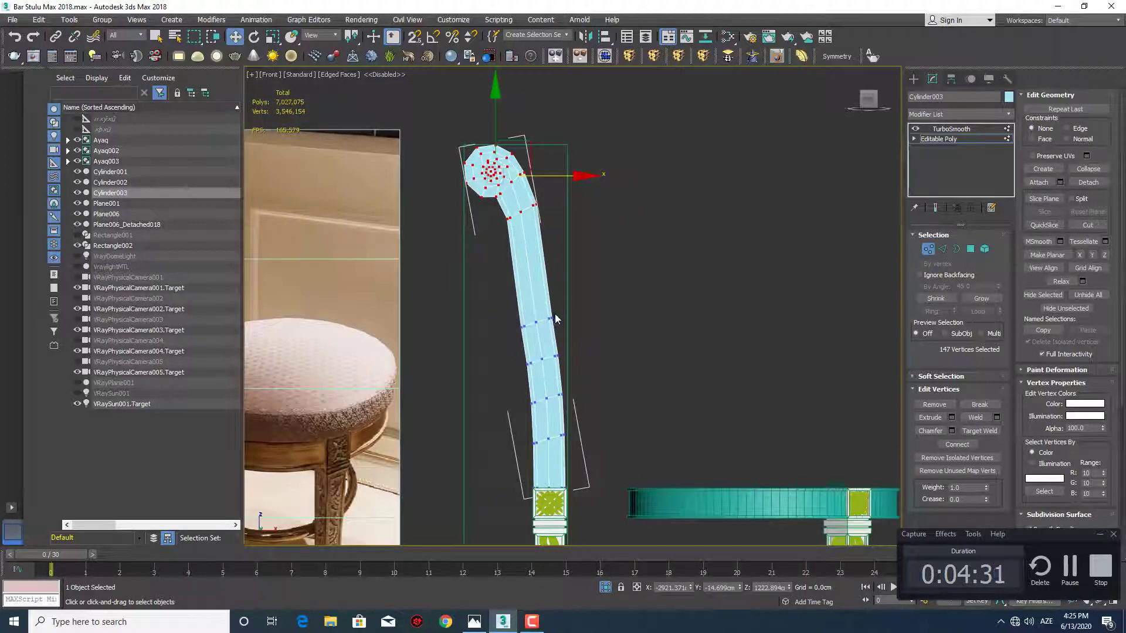
Move the uppermost vertex row of the post's shaft up into the stretched span below the scroll
middle_click_drag(571, 342, 589, 324)
scroll(556, 237, "up", 3)
middle_click_drag(555, 238, 649, 296)
scroll(586, 319, "down", 4)
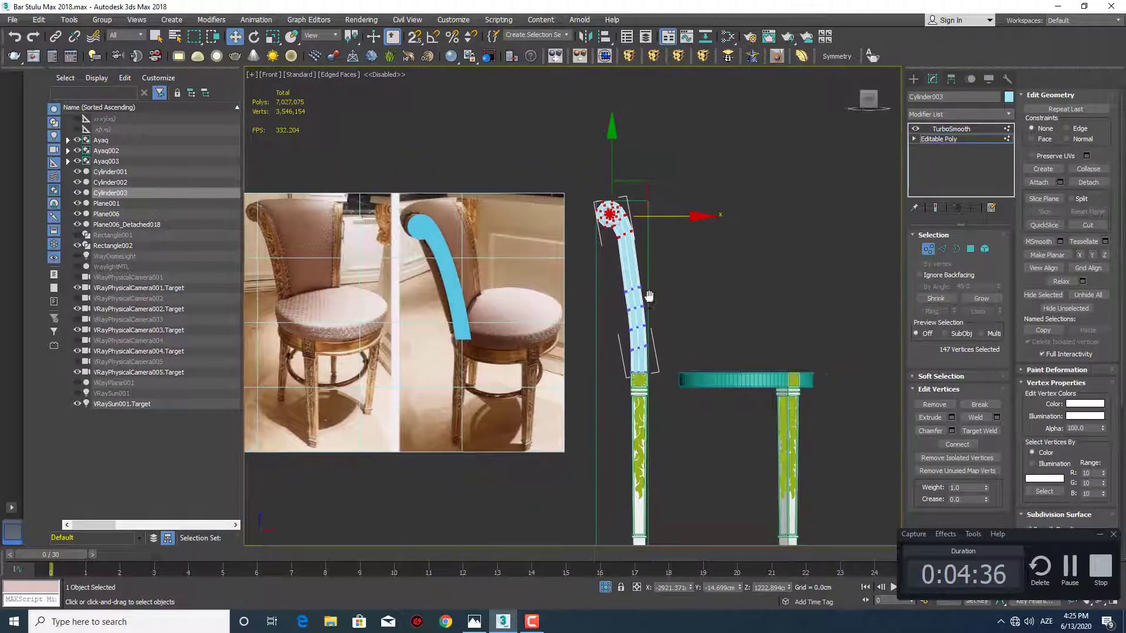
scroll(642, 285, "up", 4)
left_click_drag(619, 308, 596, 321)
scroll(624, 302, "up", 2)
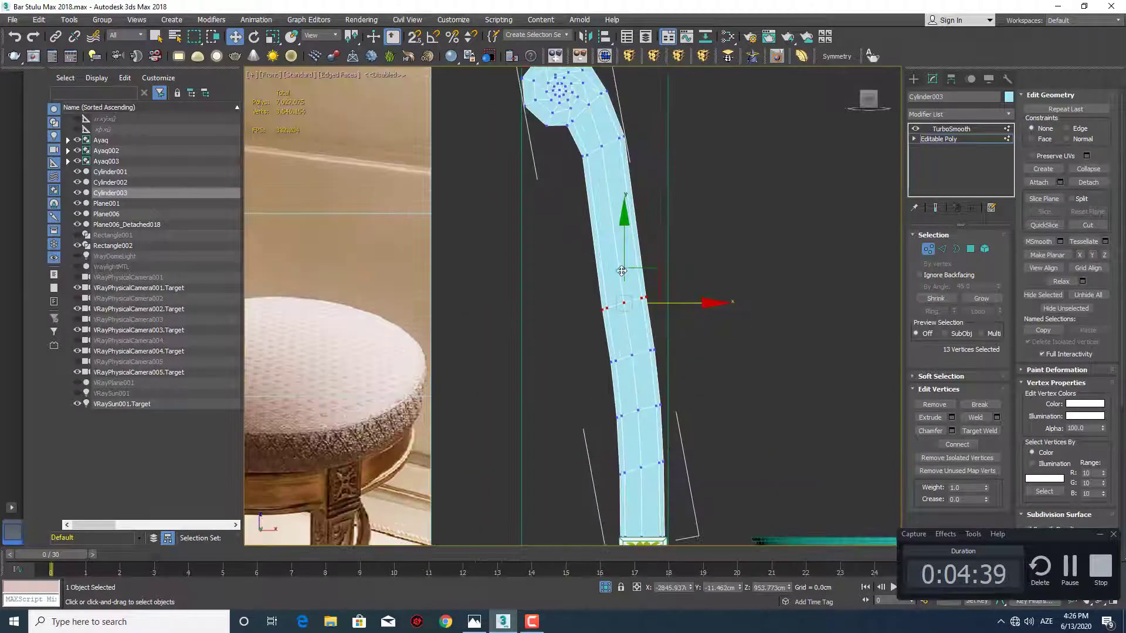
left_click_drag(625, 247, 615, 171)
Move the next vertex rows down the shaft upward to even out their spacing
left_click_drag(674, 328, 594, 374)
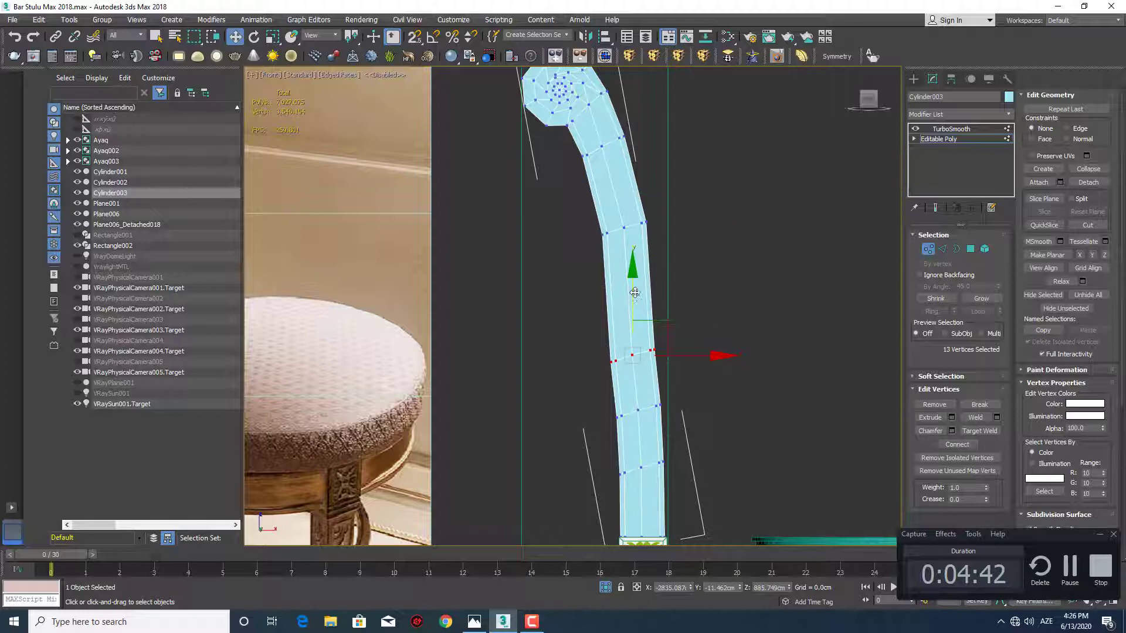
left_click_drag(635, 292, 634, 253)
middle_click_drag(690, 413, 664, 347)
left_click_drag(664, 332, 608, 320)
Shift the second vertex row below the scroll slightly toward the scroll side to smooth the post's curve
left_click_drag(685, 214, 579, 279)
scroll(571, 246, "down", 4)
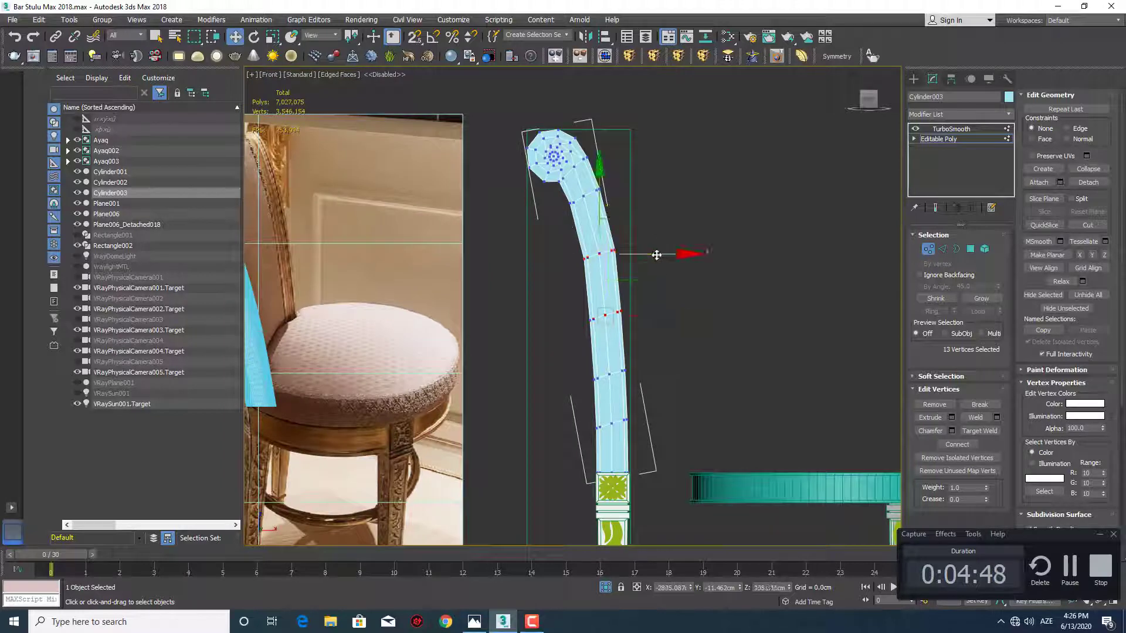
left_click_drag(656, 255, 655, 256)
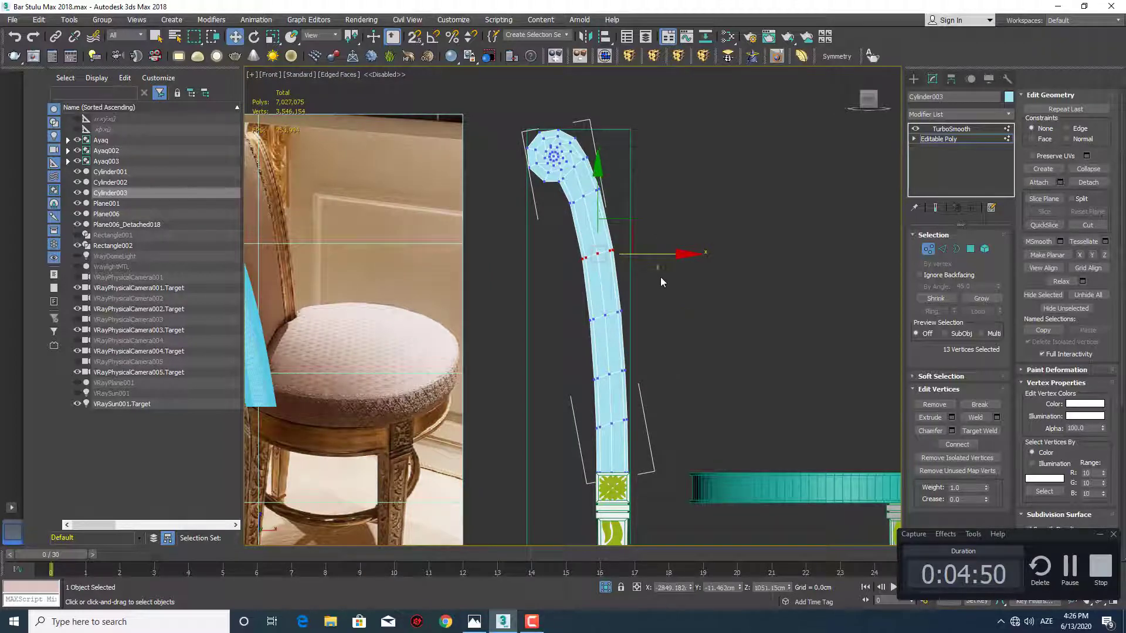
left_click(660, 276)
mouse_move(656, 329)
middle_mouse_down()
mouse_move(653, 273)
mouse_move(652, 350)
middle_mouse_up()
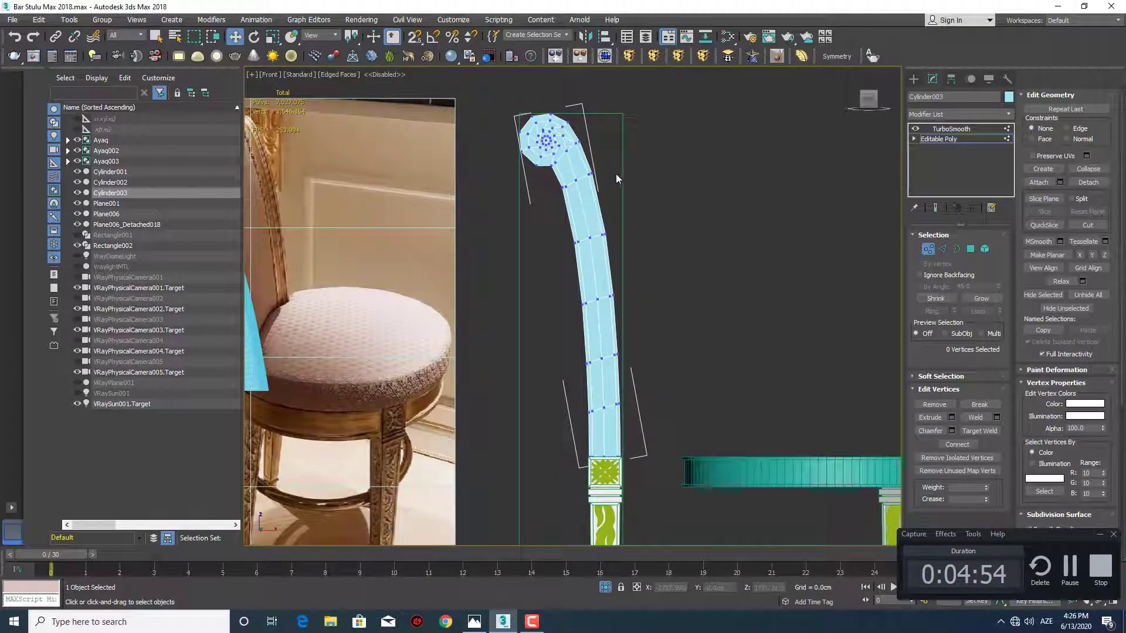
Select only the vertex row directly below the scroll, leaving out the scroll's own vertices, and move it slightly down
left_click_drag(614, 167, 548, 198)
scroll(604, 165, "up", 2)
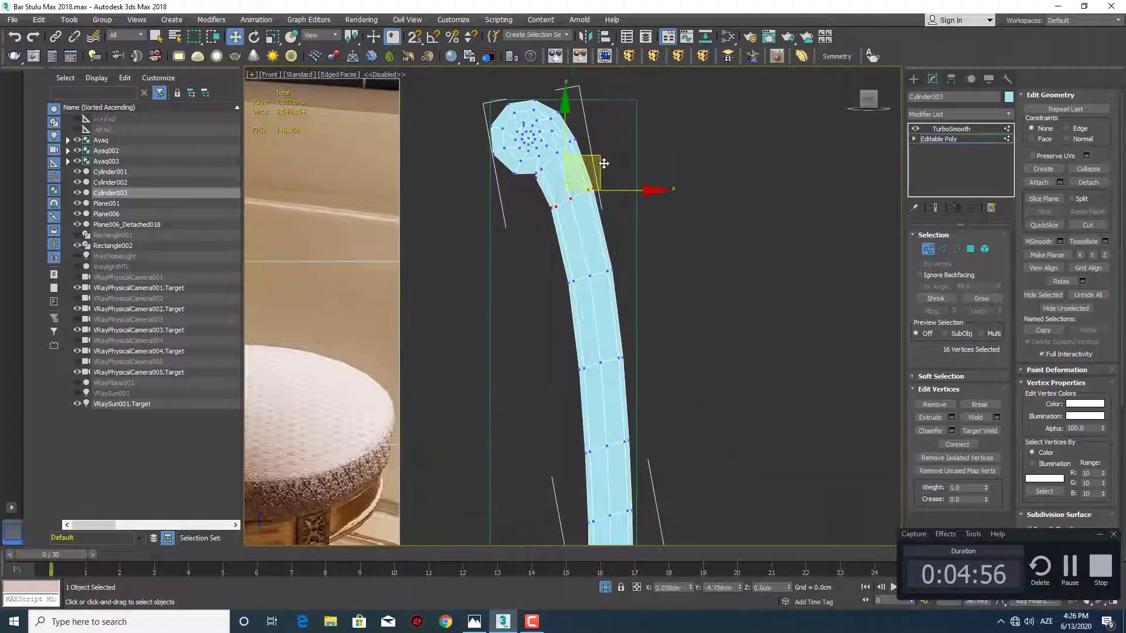
left_click_drag(606, 164, 578, 174)
left_click_drag(522, 148, 541, 185, "alt")
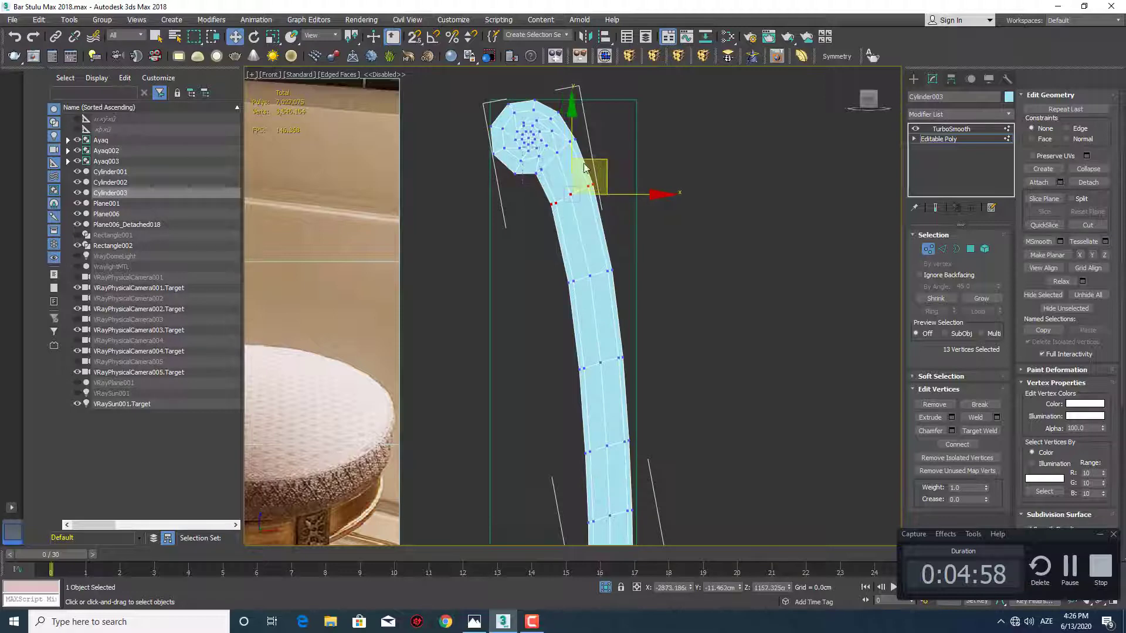
left_click_drag(604, 160, 605, 168)
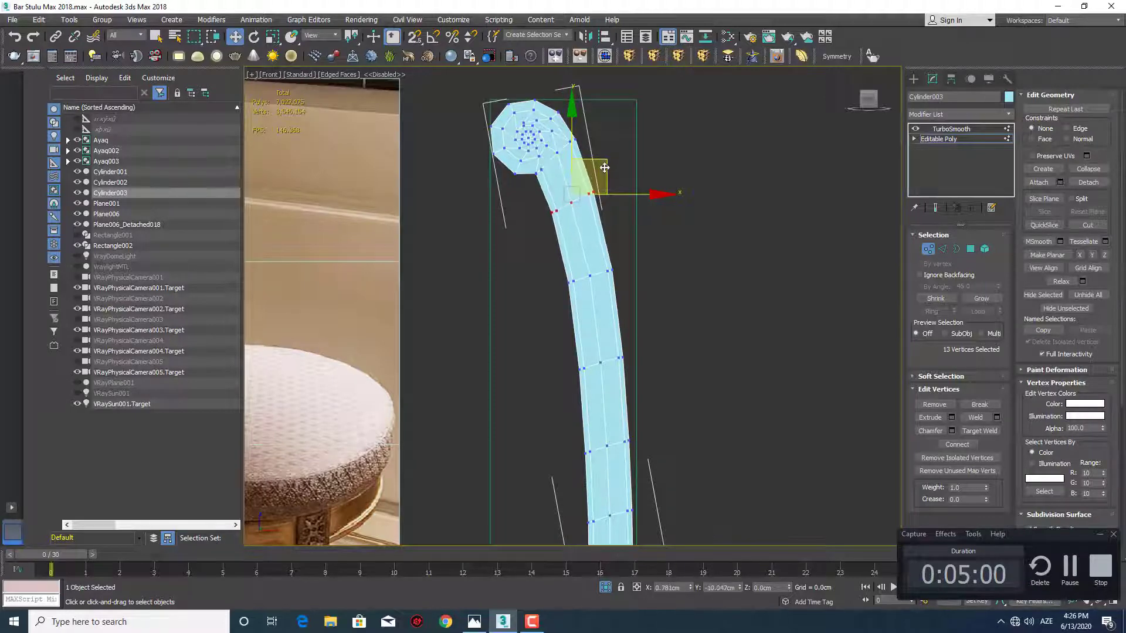
Nudge the second vertex row below the scroll sideways to refine the curve, and deselect it
left_click_drag(665, 249, 517, 322)
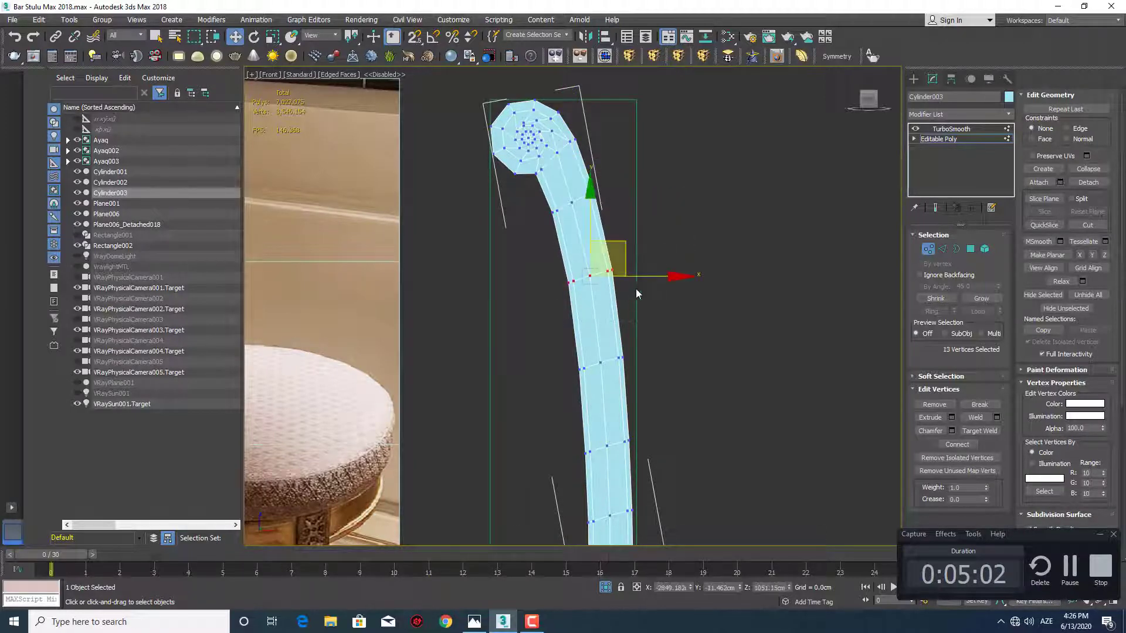
left_click_drag(644, 279, 642, 279)
left_click(682, 353)
middle_click_drag(679, 345, 663, 276)
scroll(663, 275, "down", 3)
scroll(672, 320, "up", 4)
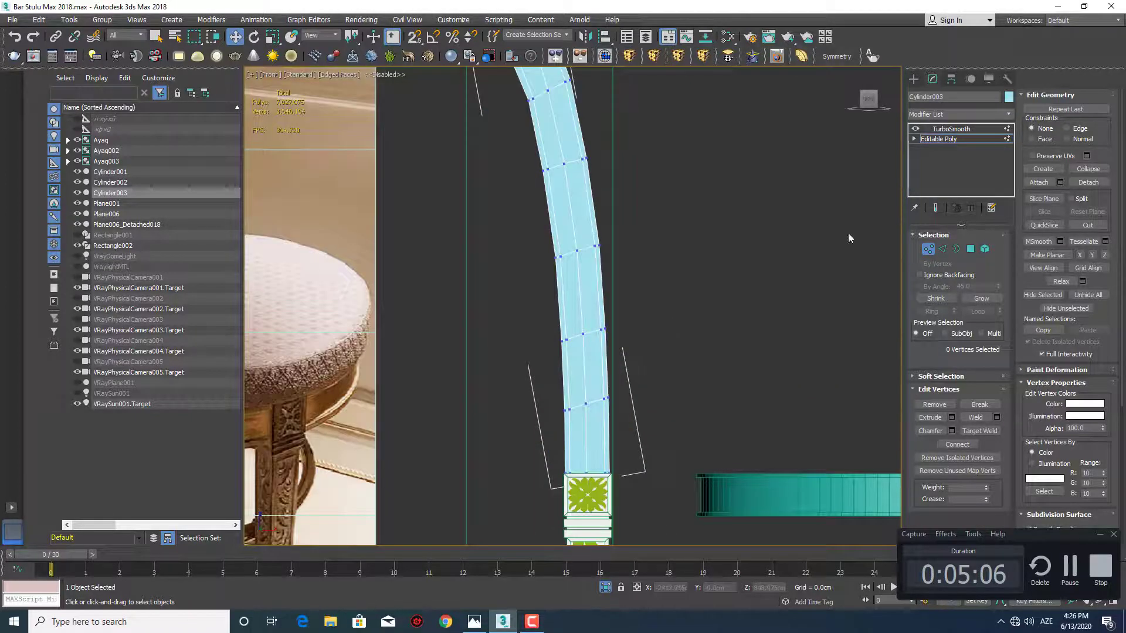
Leave vertex editing, turn off the edged faces display and deselect the post
left_click(912, 81)
scroll(648, 294, "down", 4)
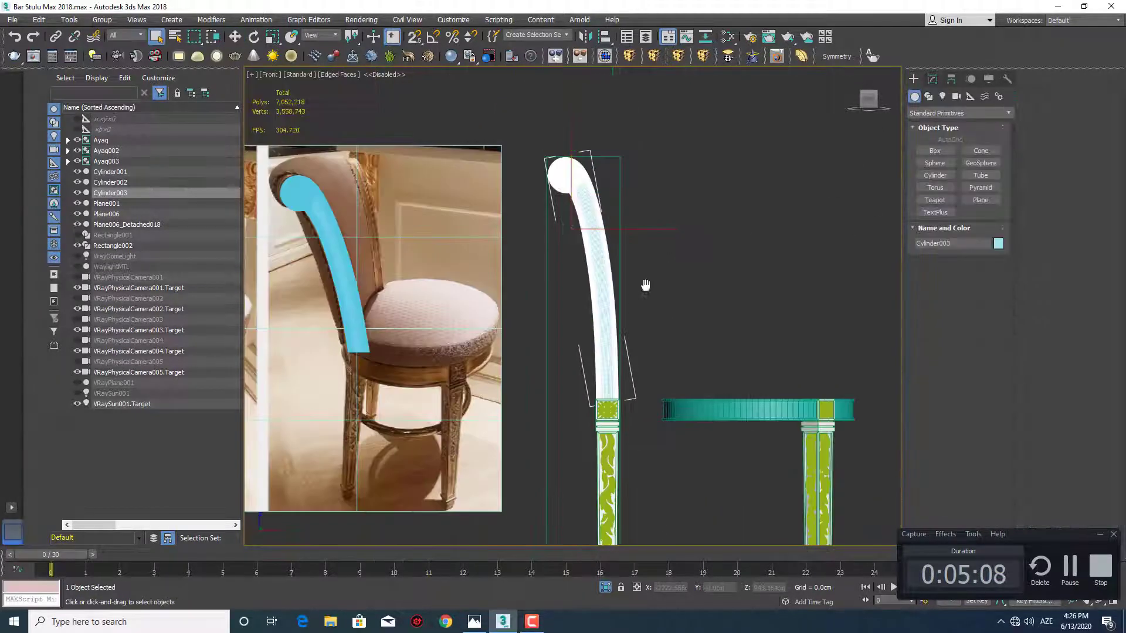
mouse_move(649, 284)
middle_mouse_down()
mouse_move(633, 295)
mouse_move(645, 300)
mouse_move(631, 292)
mouse_move(628, 256)
mouse_move(659, 274)
mouse_move(676, 243)
mouse_move(653, 285)
middle_mouse_up()
key("F4")
scroll(645, 300, "up", 2)
scroll(628, 256, "down", 2)
left_click(646, 270)
Inspect the smoothed post above the leg from the front and select the post
scroll(676, 244, "down", 4)
scroll(668, 233, "up", 4)
scroll(649, 246, "up", 2)
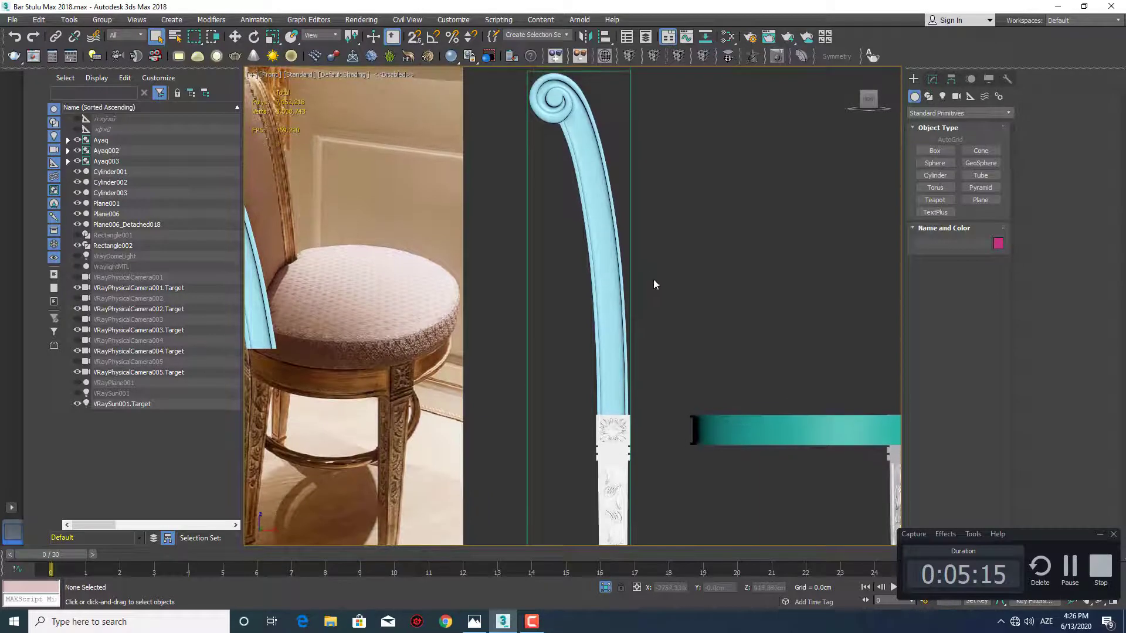
scroll(650, 343, "down", 2)
middle_click_drag(650, 342, 598, 256)
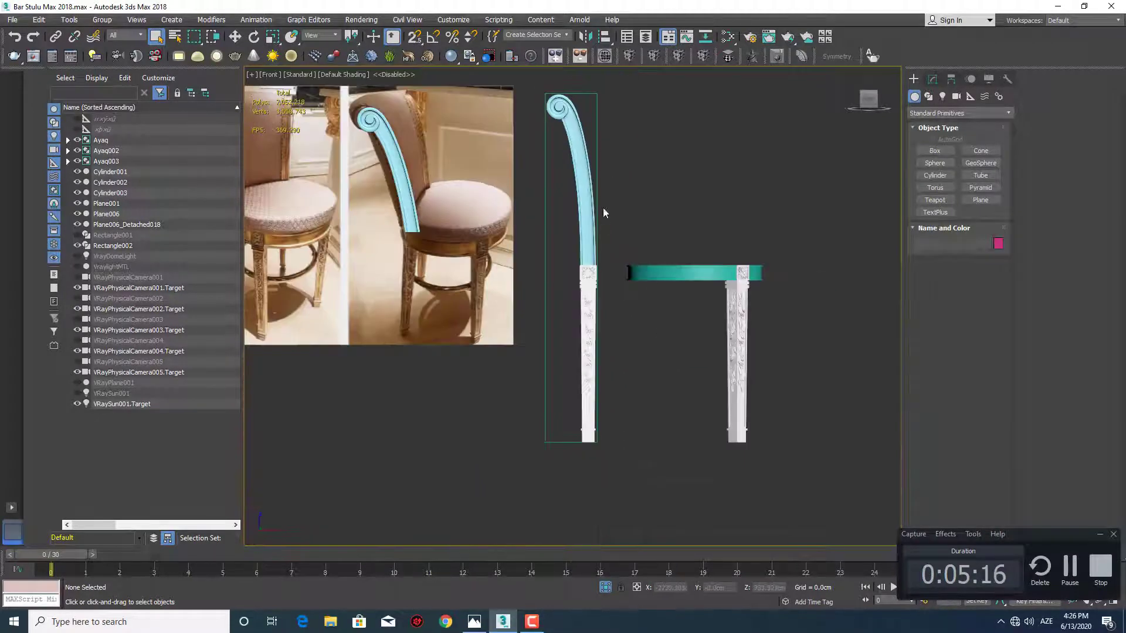
middle_click_drag(604, 209, 578, 235)
left_click(581, 245)
Examine the post, its original and the reference images from an angled view, and bring up the stool reference photo in Photos
scroll(584, 264, "up", 2)
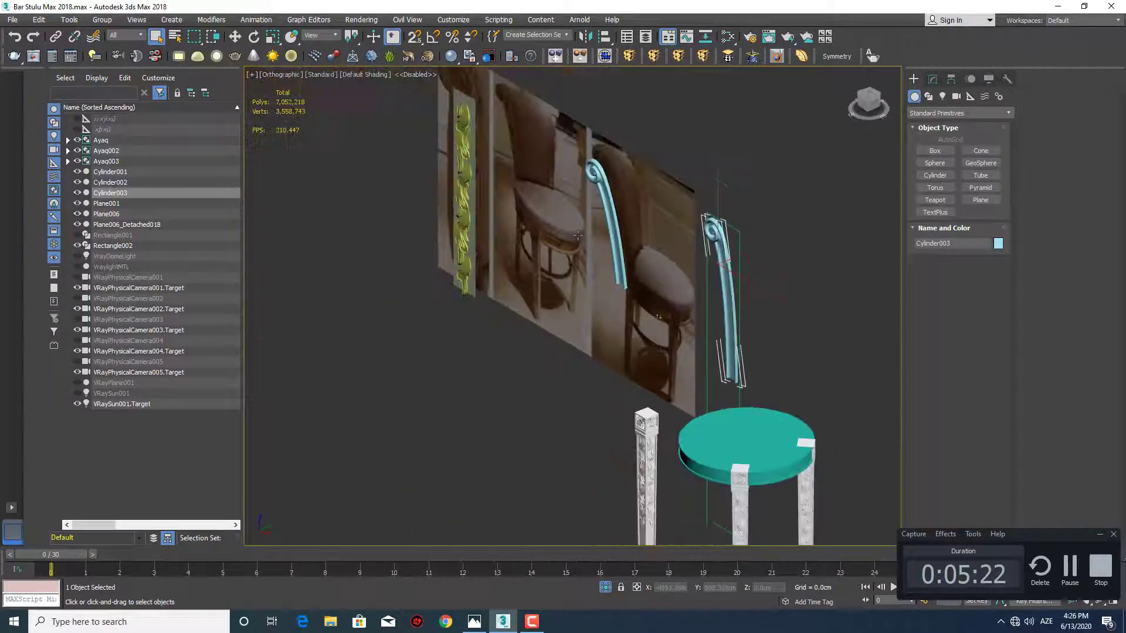
scroll(525, 180, "up", 8)
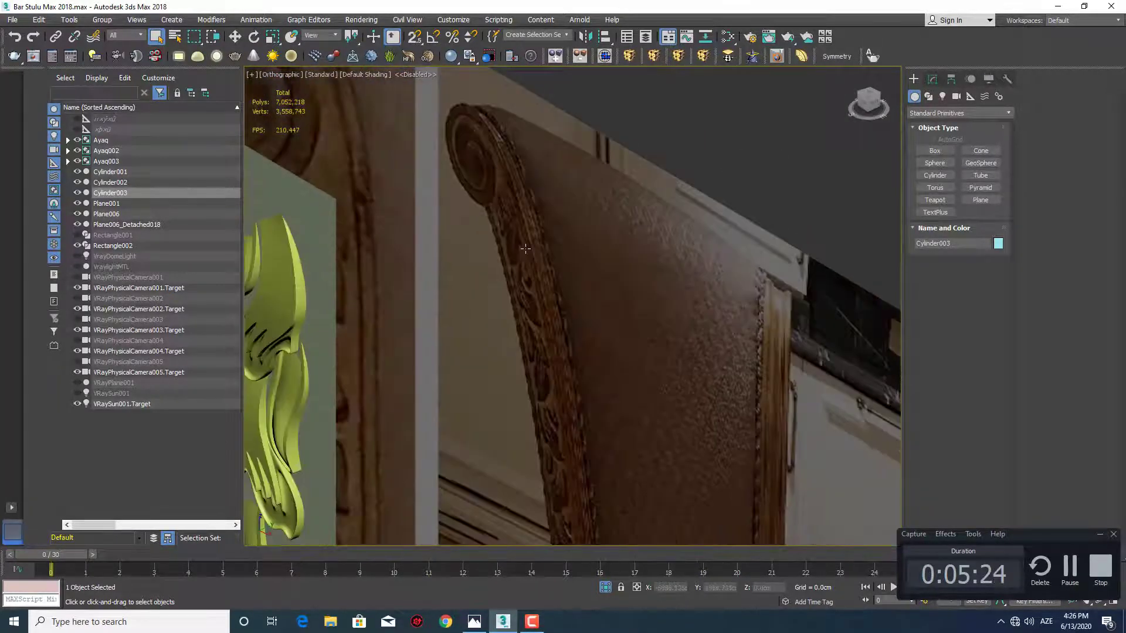
scroll(590, 242, "down", 6)
middle_click_drag(664, 261, 643, 251, "alt")
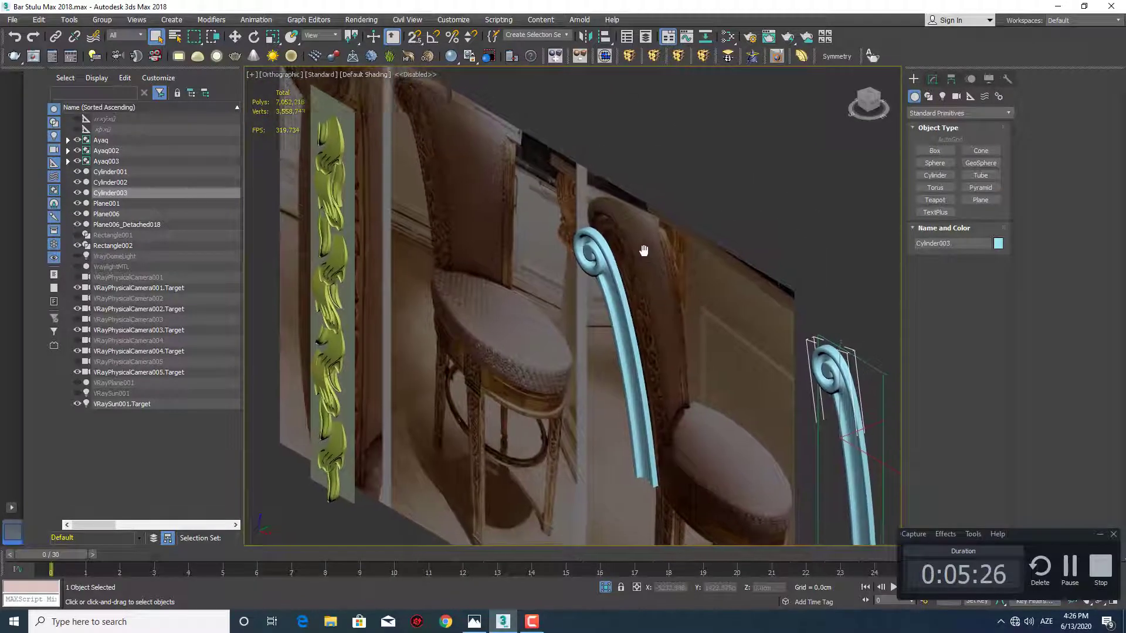
scroll(642, 251, "down", 5)
middle_click_drag(724, 311, 640, 259, "alt")
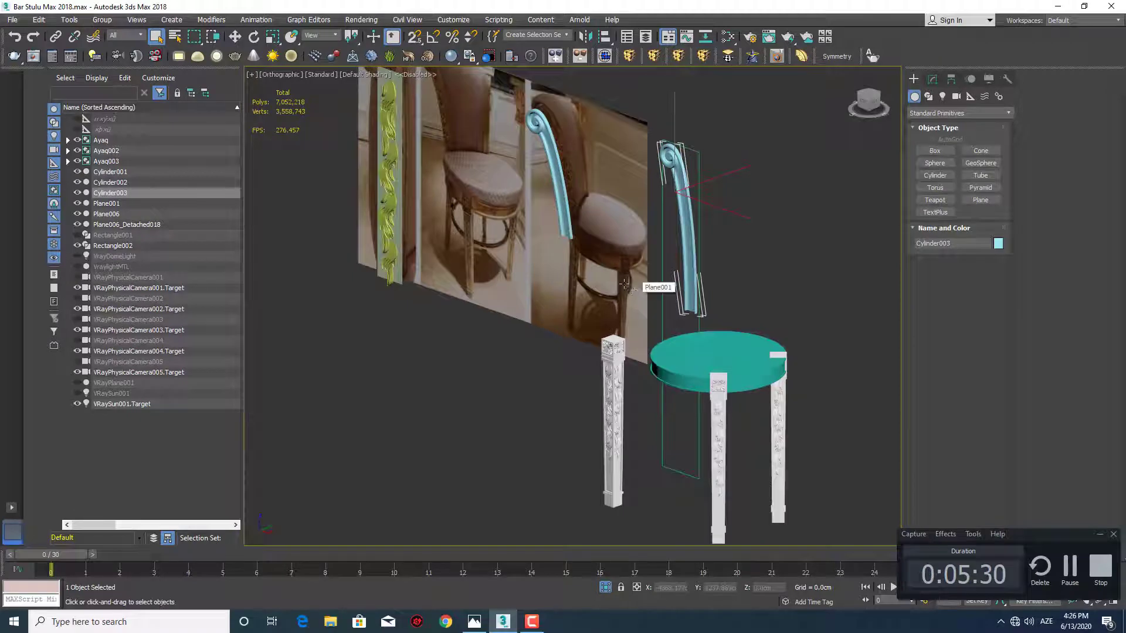
middle_click_drag(561, 184, 578, 230)
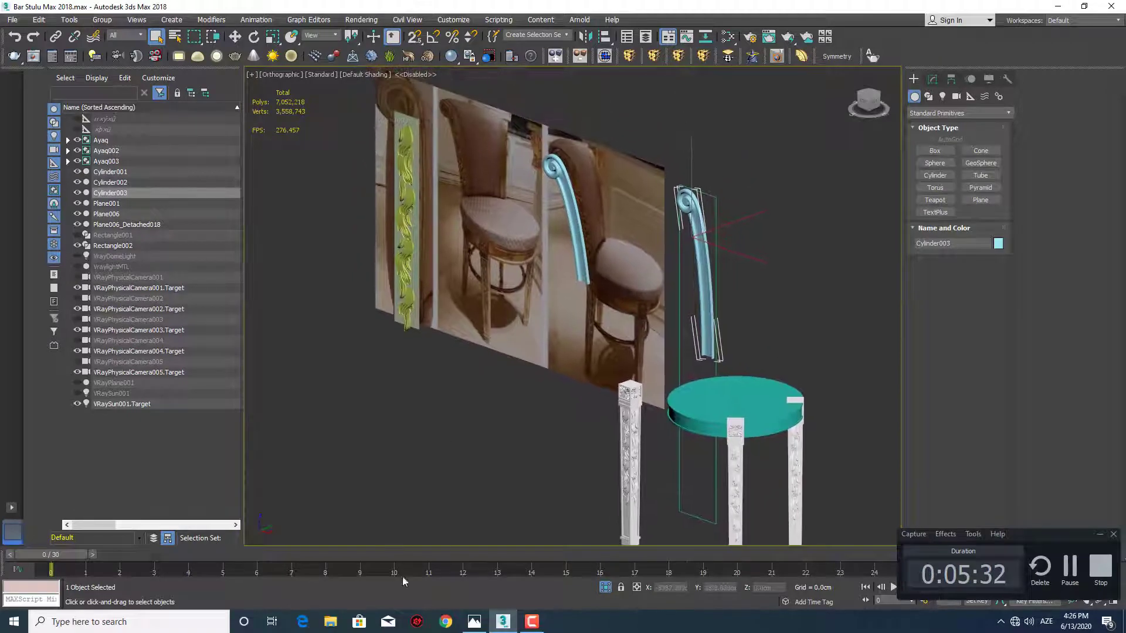
left_click(474, 622)
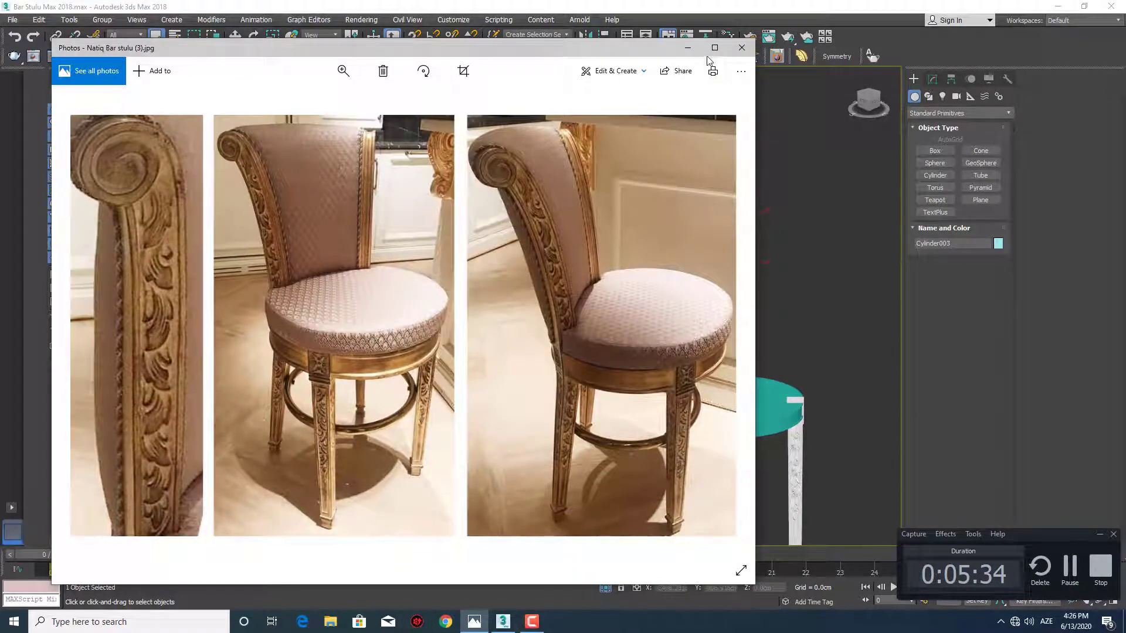
Close the open reference photo and open the first stool photo from the pictures folder of the bar stool project
left_click(713, 49)
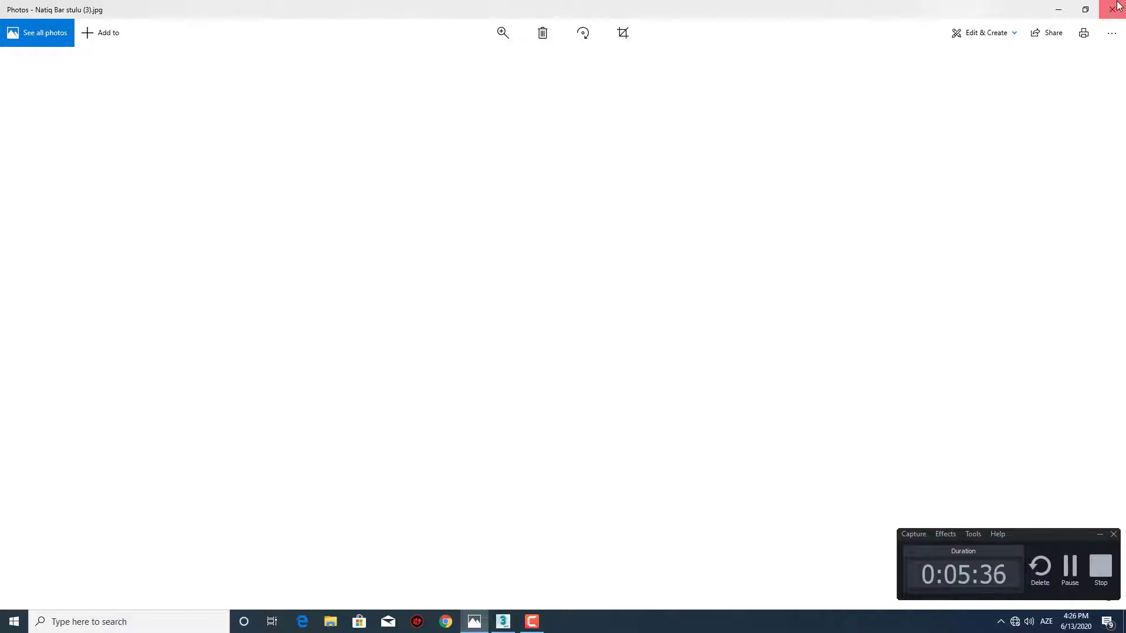
left_click(1117, 5)
middle_click_drag(670, 389, 638, 389)
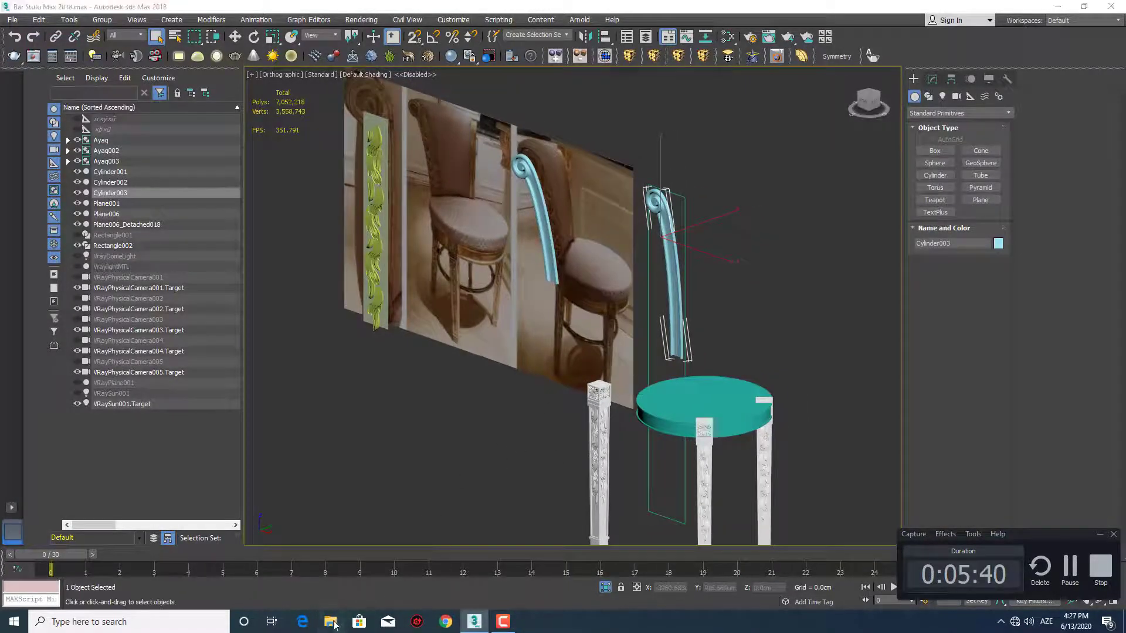
left_click(330, 621)
left_click(317, 152)
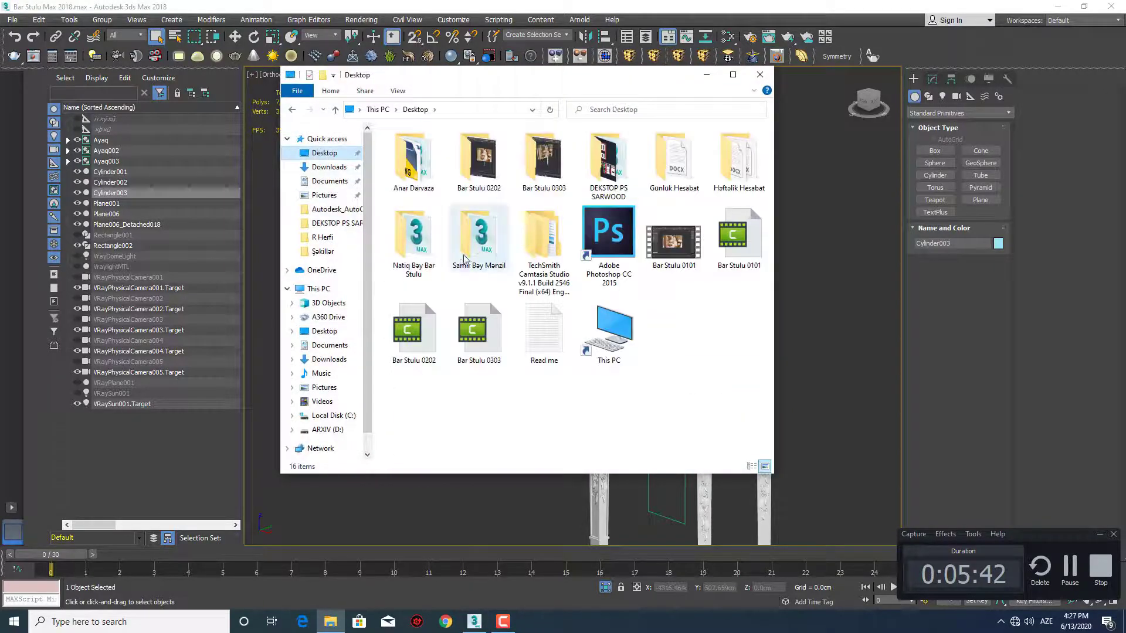
double_click(427, 224)
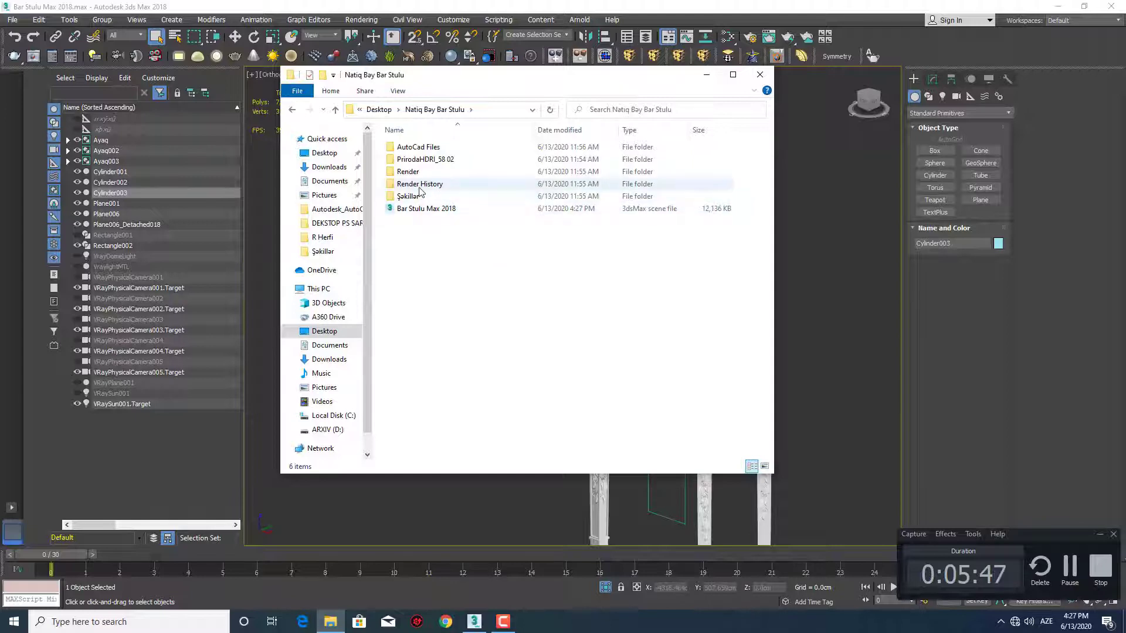
double_click(419, 199)
double_click(420, 193)
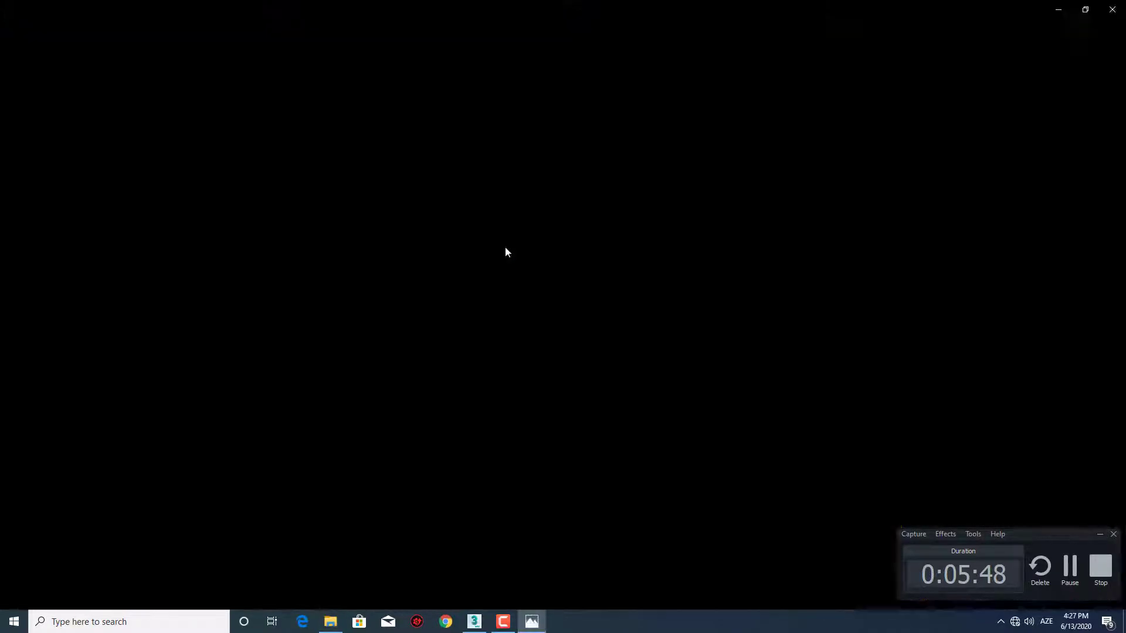
Examine the scrolled side posts and upholstered back in the first and second stool photos, and return to 3ds Max
scroll(473, 227, "up", 5)
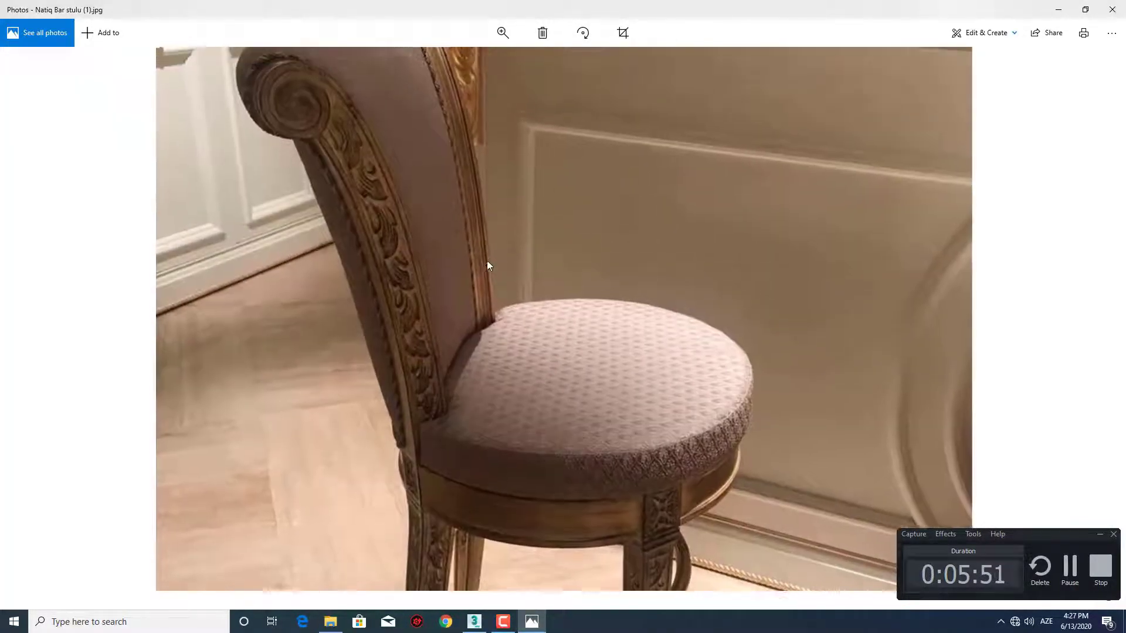
scroll(518, 262, "down", 5)
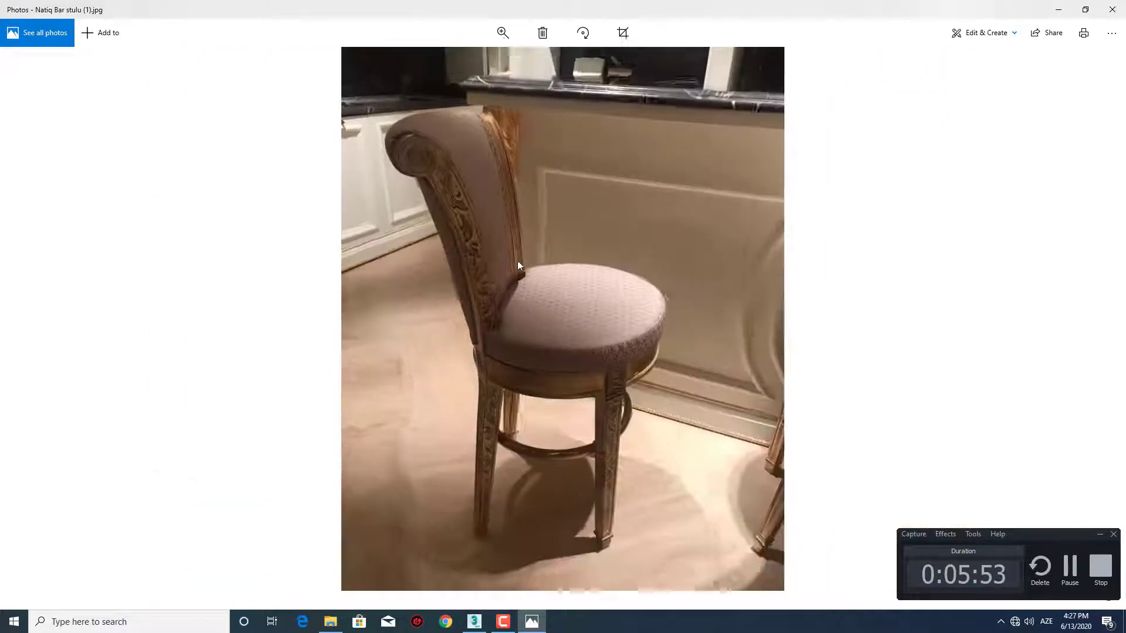
key("Right")
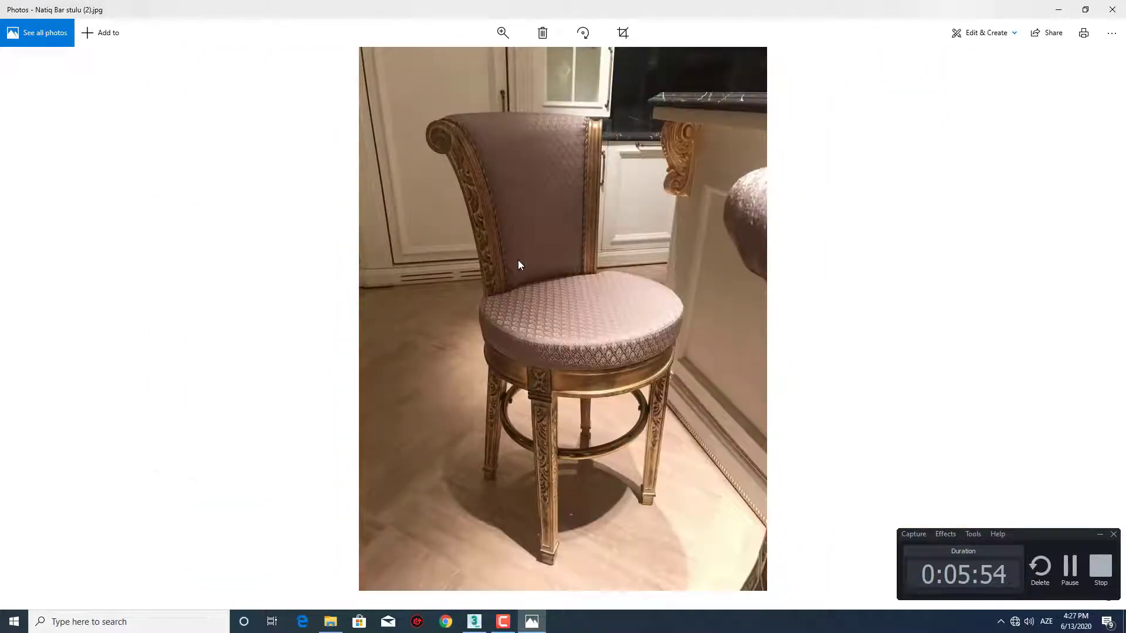
scroll(582, 168, "up", 3)
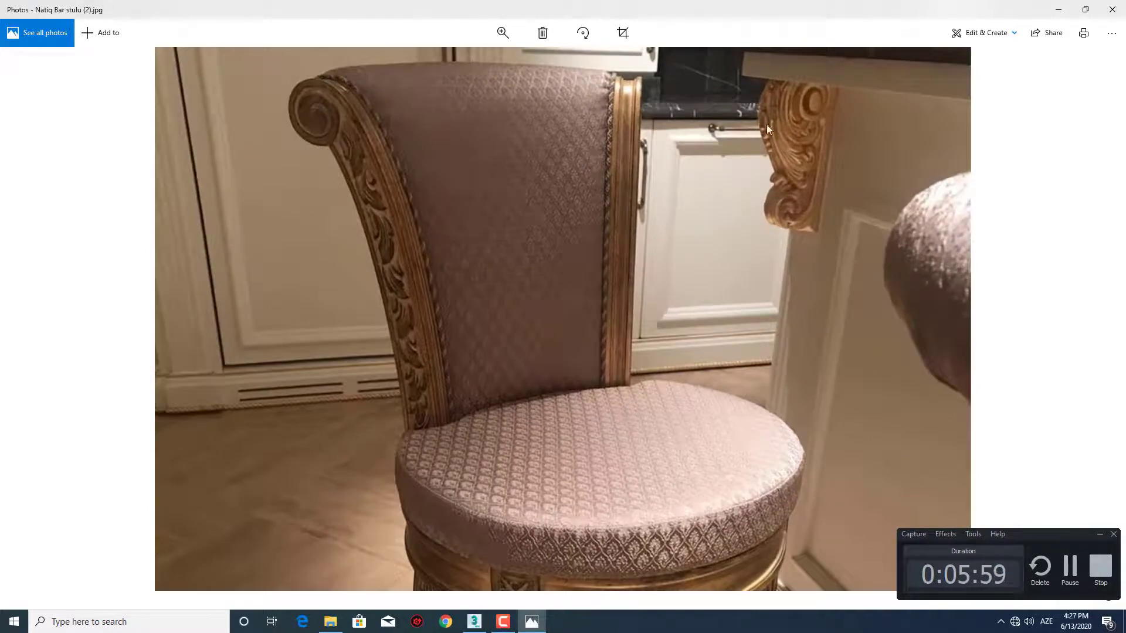
scroll(628, 91, "down", 3)
scroll(596, 127, "up", 3)
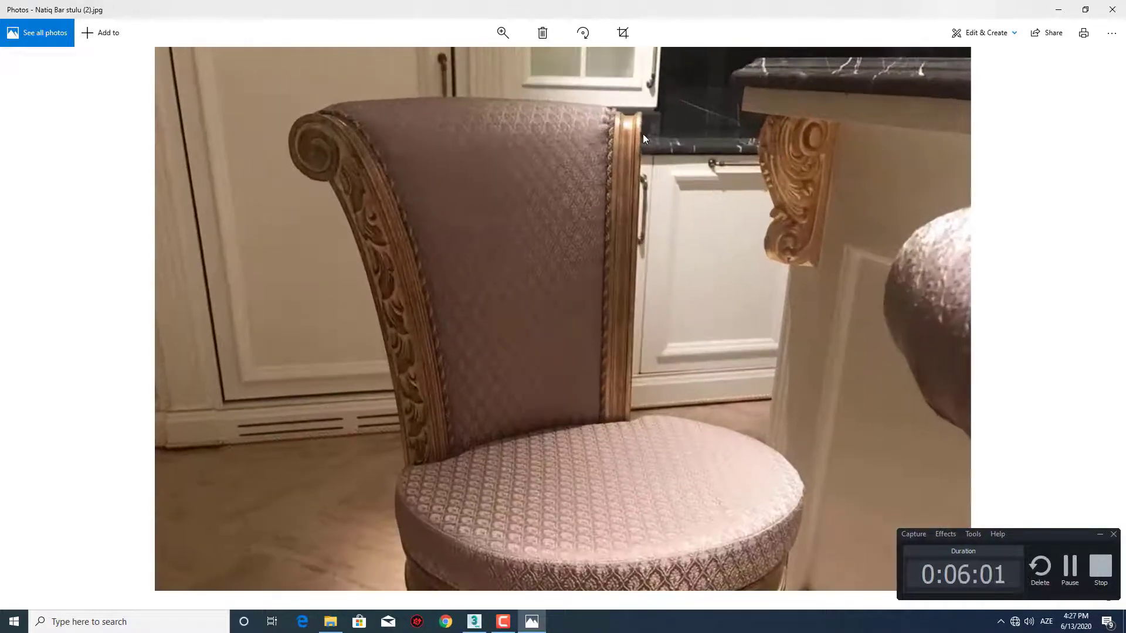
scroll(643, 134, "up", 2)
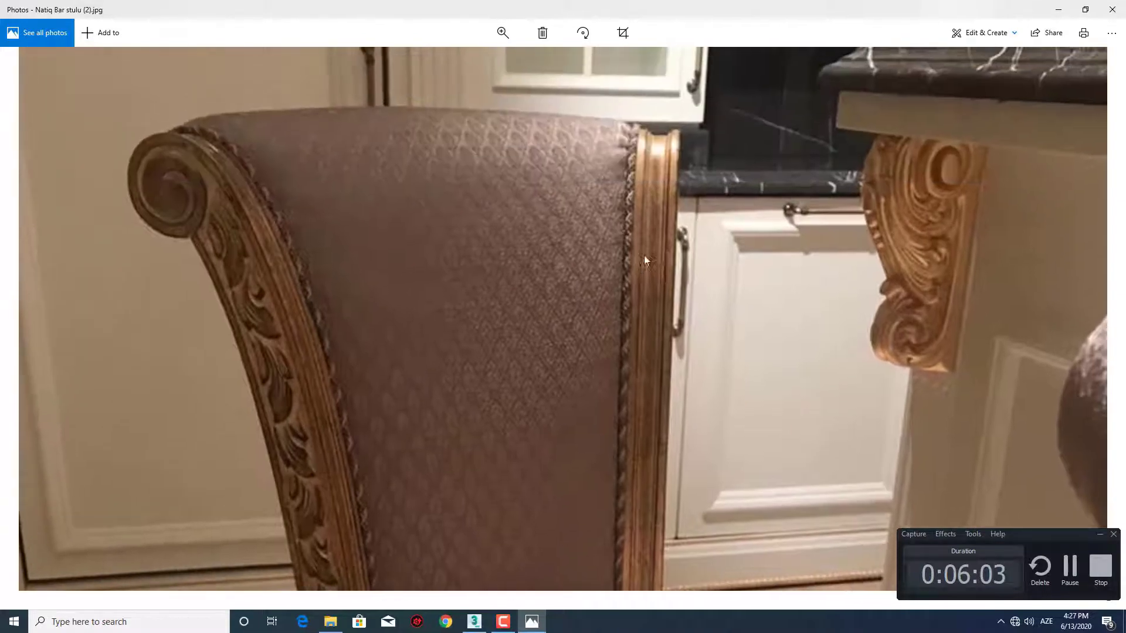
left_click(1060, 10)
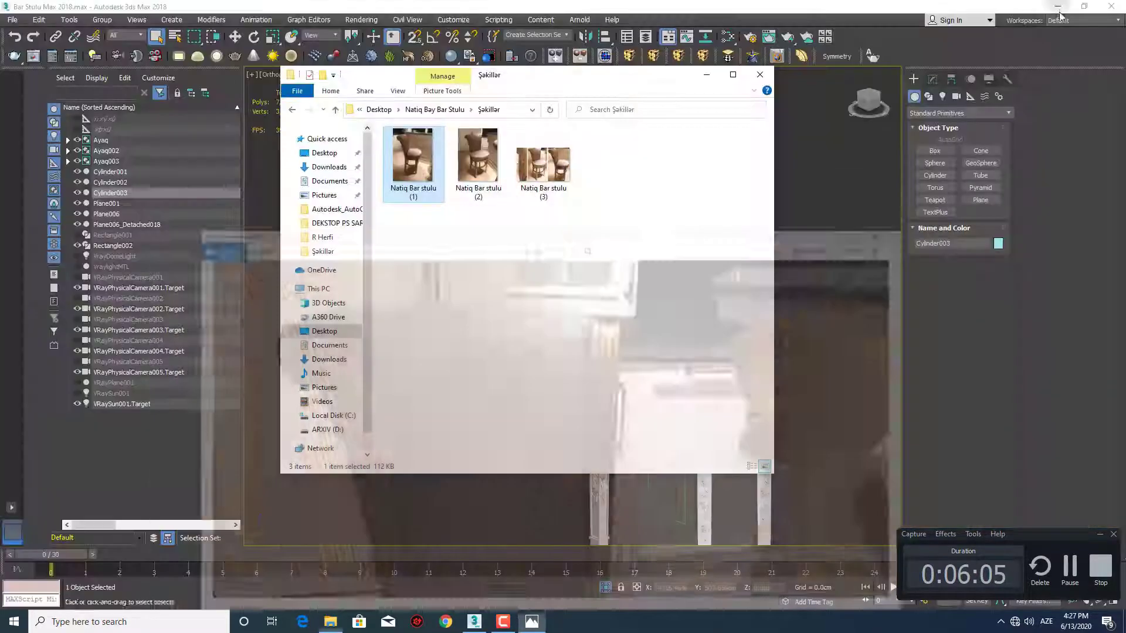
Isolate the scrolled post together with the leg beneath it and frame their joint in front view
middle_click_drag(826, 444, 606, 257)
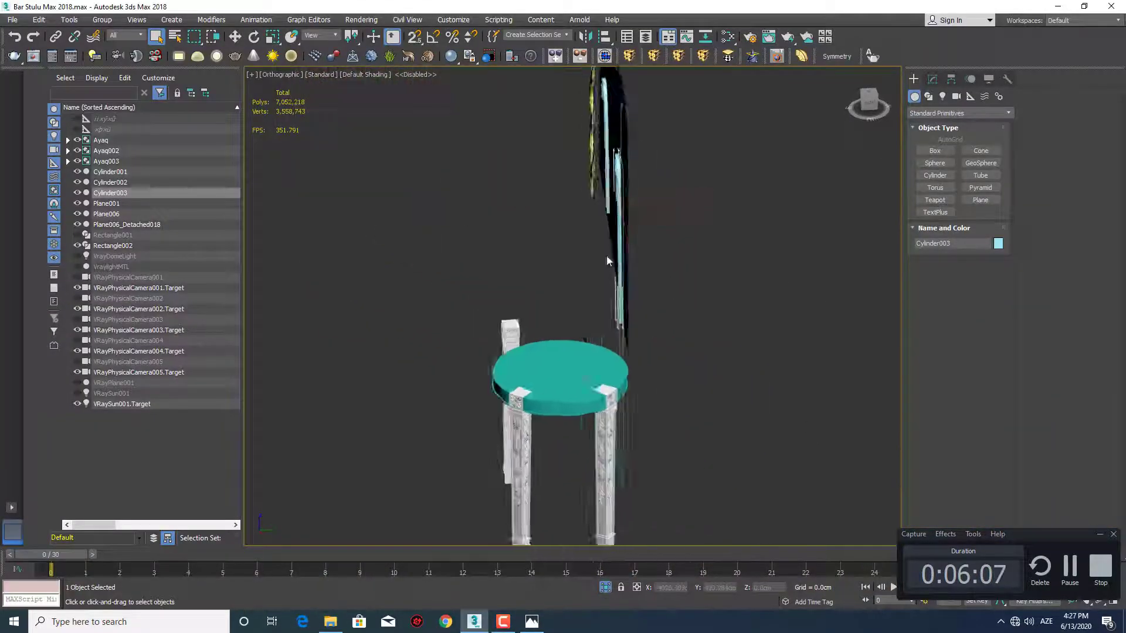
scroll(604, 234, "up", 4)
middle_click_drag(601, 219, 615, 258, "alt")
middle_click_drag(615, 258, 637, 257, "alt")
scroll(566, 267, "down", 4)
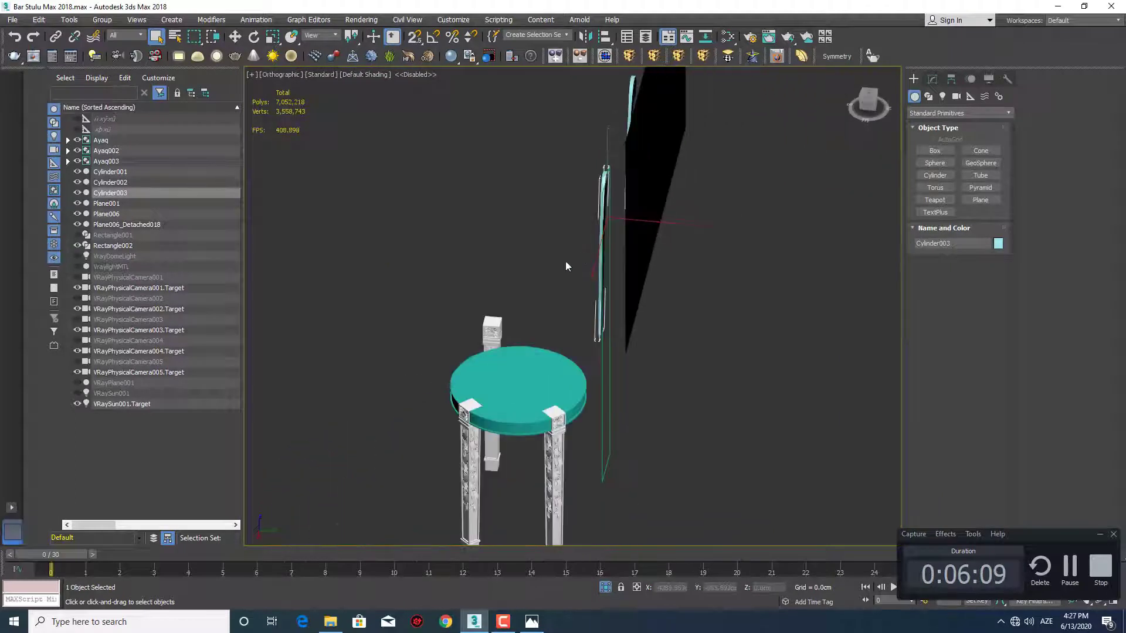
left_click(490, 324, "ctrl")
scroll(490, 324, "up", 2)
middle_click_drag(490, 324, 514, 270, "alt")
key("alt+q")
key("f")
key("z")
scroll(557, 282, "up", 3)
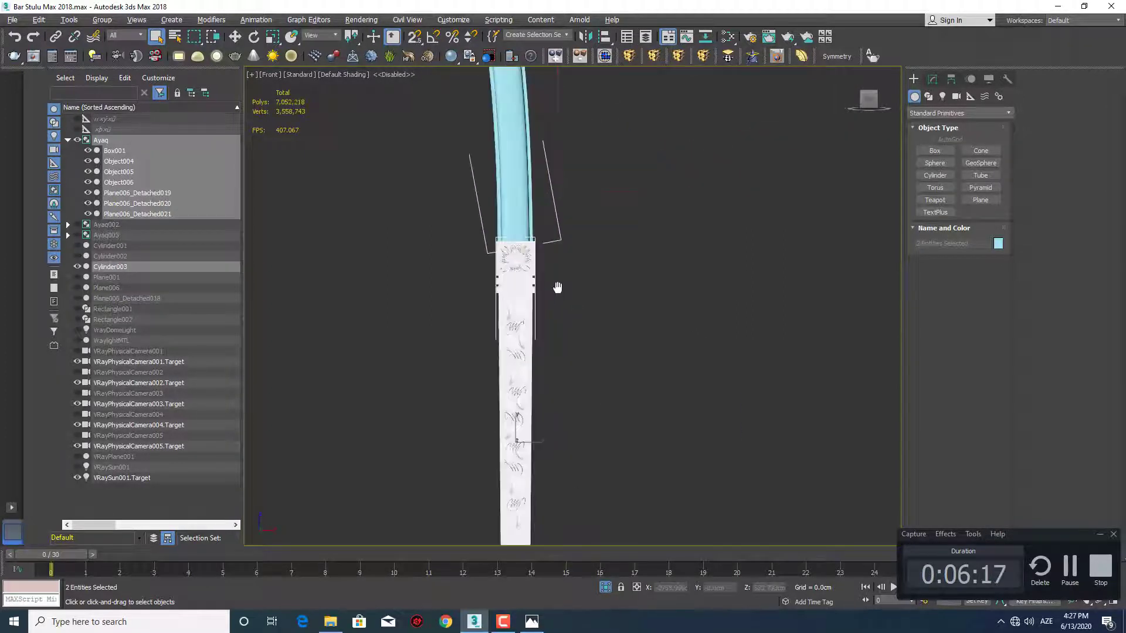
scroll(557, 305, "down", 4)
Shift the post slightly sideways in left view so it sits within the edge of the leg's top block
key("l")
middle_click_drag(642, 250, 523, 431)
left_click(457, 226)
key("w")
left_click_drag(513, 148, 644, 181)
scroll(611, 186, "up", 3)
middle_click_drag(593, 194, 588, 180)
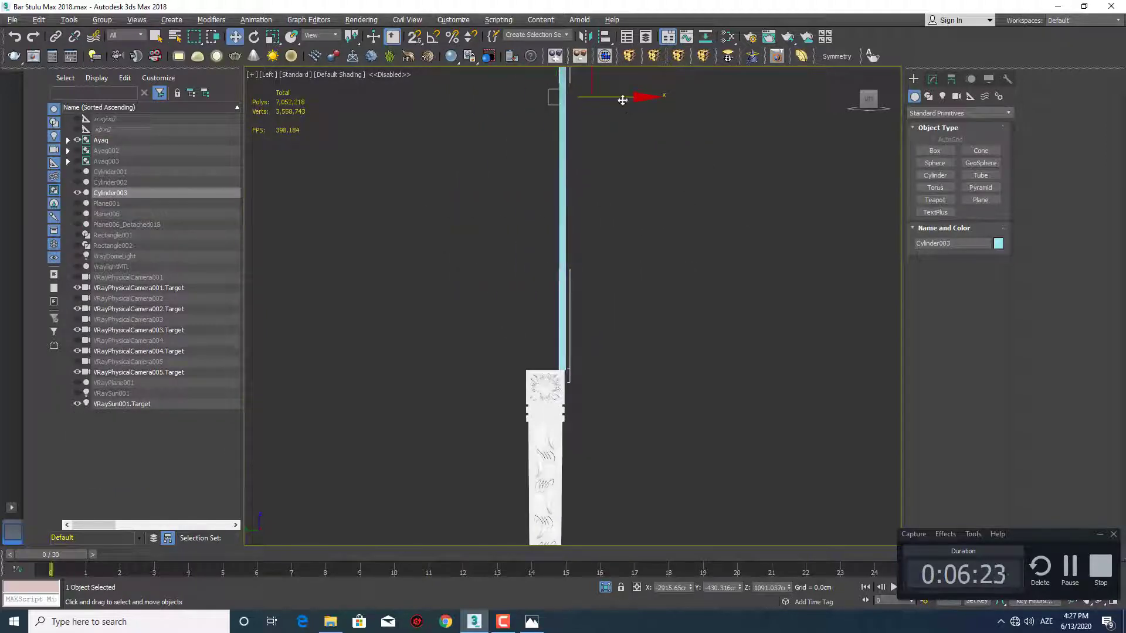
left_click_drag(622, 99, 620, 98)
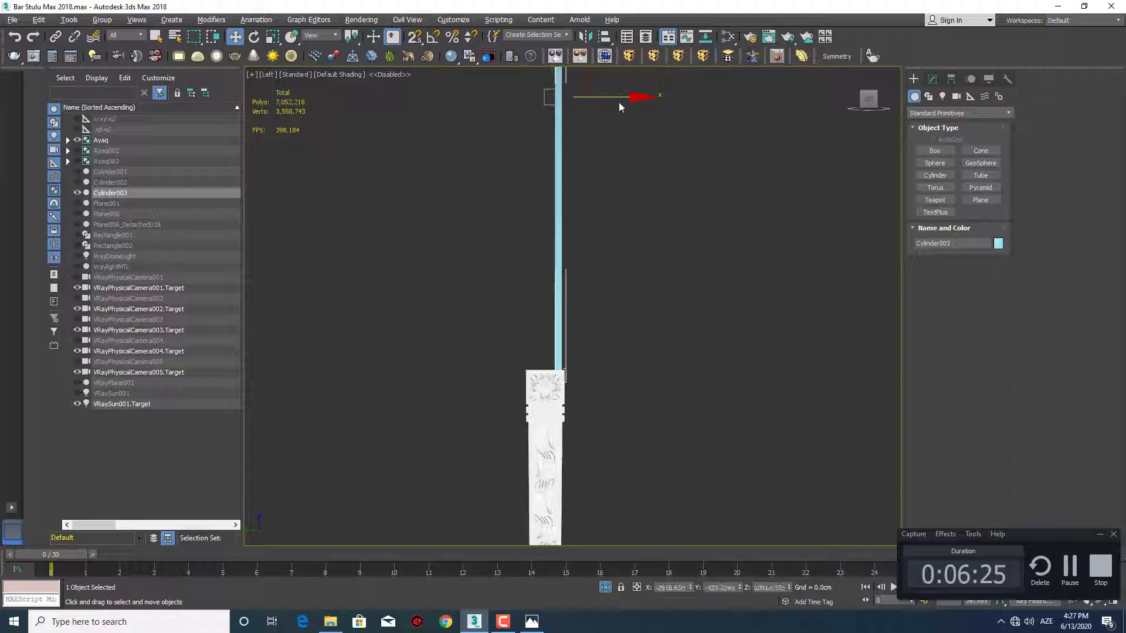
left_click(568, 192)
left_click(558, 191)
Select the post's open border at the Editable Poly level below TurboSmooth
scroll(559, 191, "down", 2)
middle_click_drag(559, 191, 565, 287)
key("1")
middle_click_drag(751, 242, 745, 259)
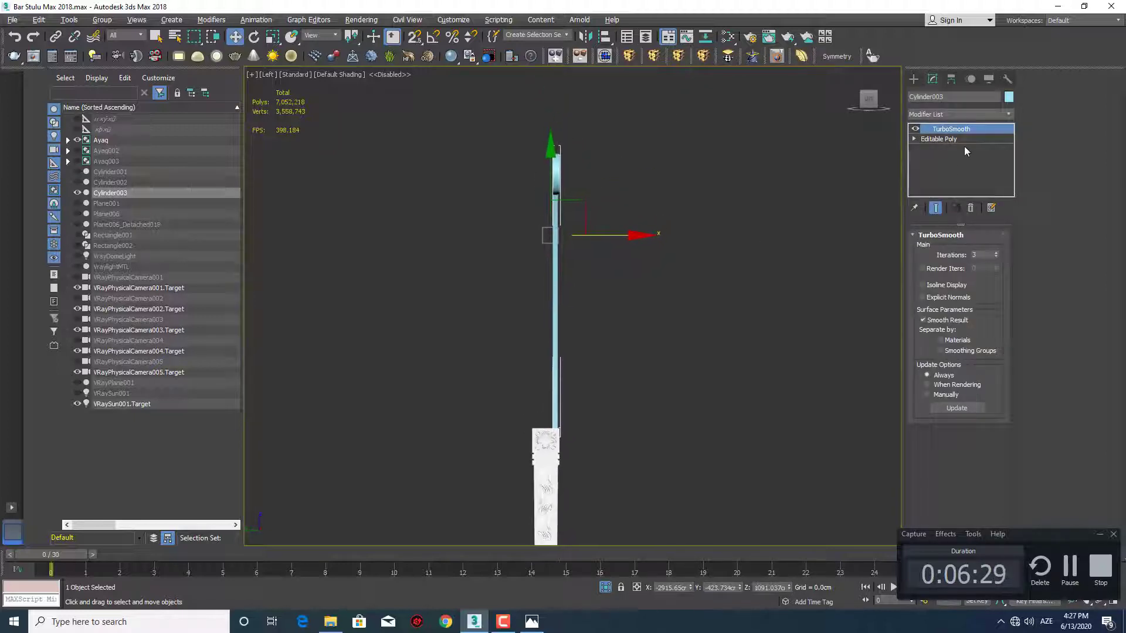
left_click(938, 139)
middle_click_drag(593, 307, 595, 309)
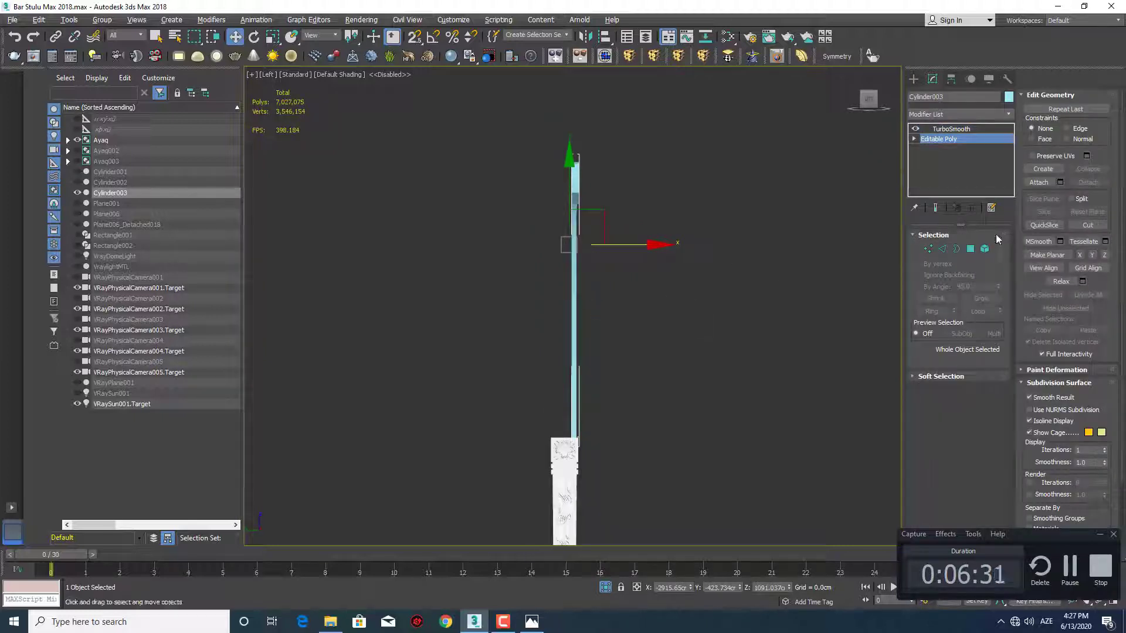
left_click(955, 250)
left_click(571, 296)
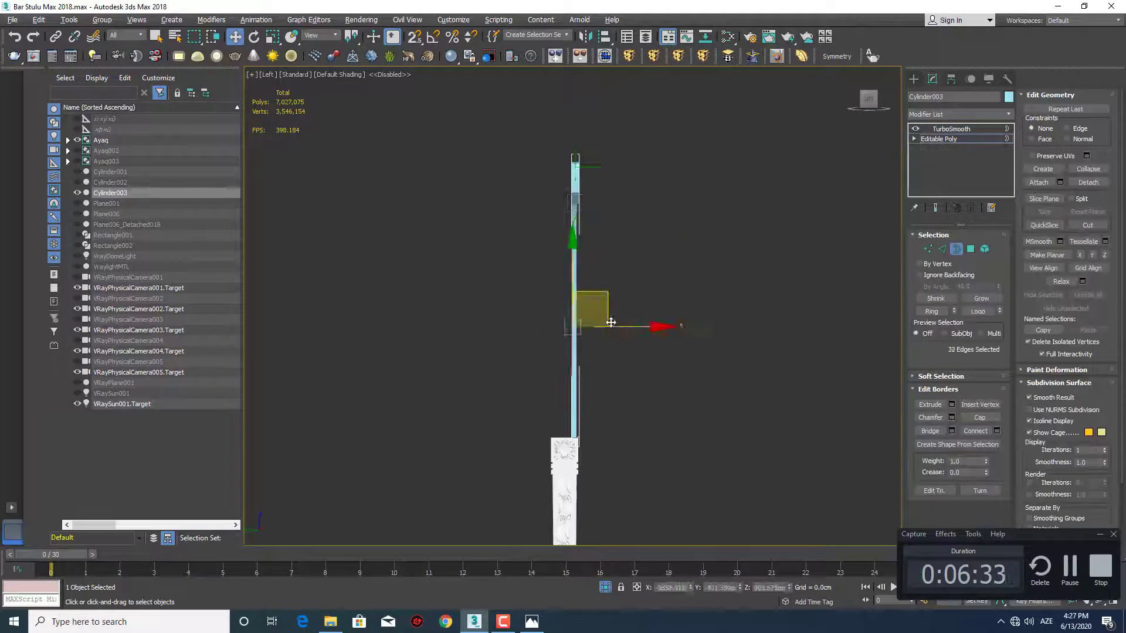
Try to widen the post by moving its open border sideways in left view
mouse_move(615, 341)
middle_mouse_down("alt")
mouse_move(657, 345)
mouse_move(631, 353)
mouse_move(608, 337)
mouse_move(628, 325)
middle_mouse_up("alt")
key("f")
middle_click_drag(565, 289, 593, 339)
key("l")
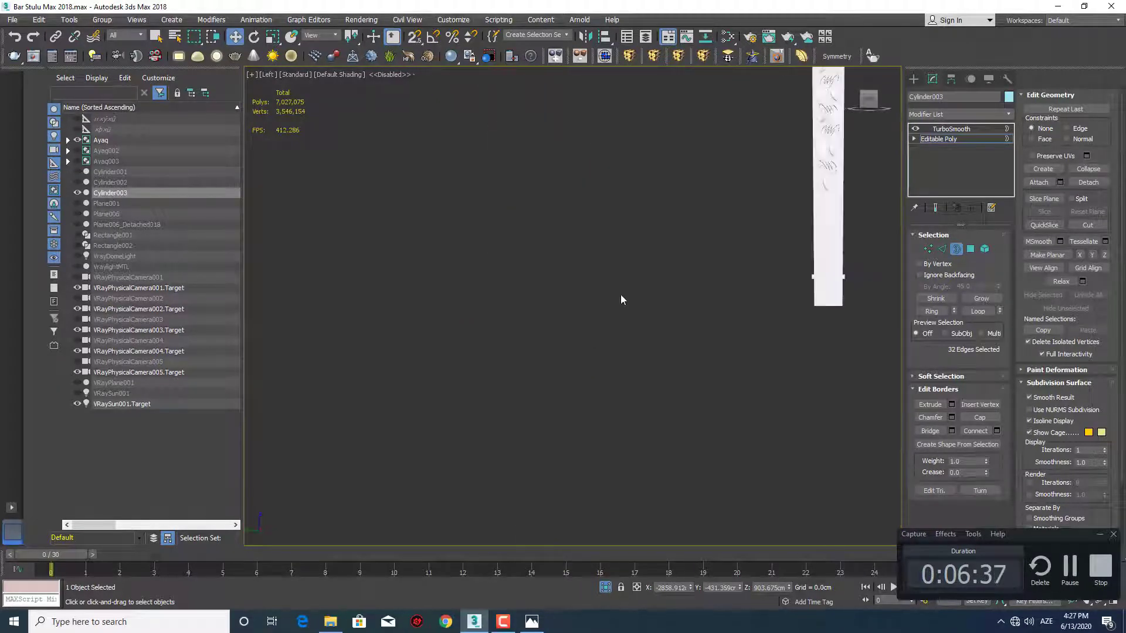
key("z")
scroll(596, 380, "up", 2)
middle_click_drag(596, 380, 604, 306)
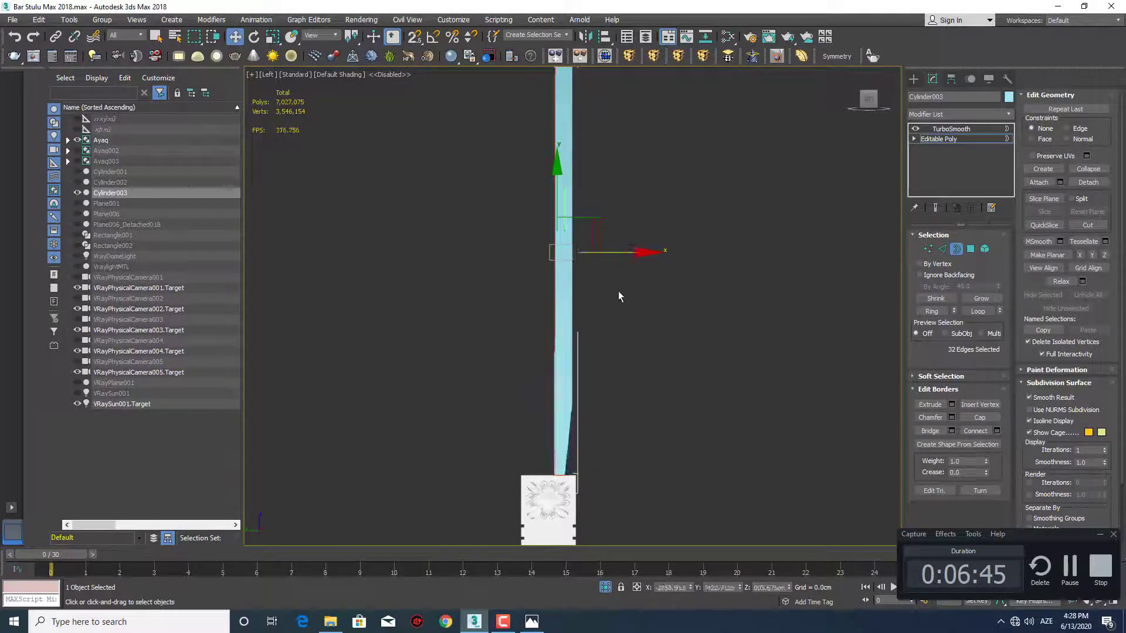
Switch to edge selection and limit it to the open edges along the post, leaving out its bottom edges
scroll(575, 380, "up", 3)
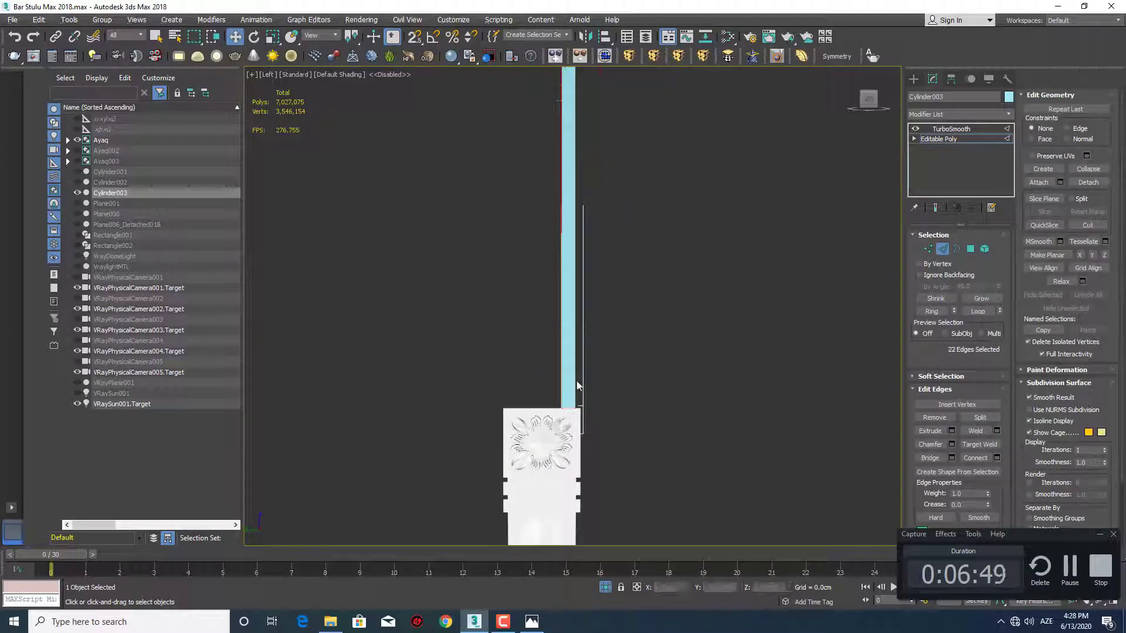
middle_click_drag(580, 386, 544, 422, "alt")
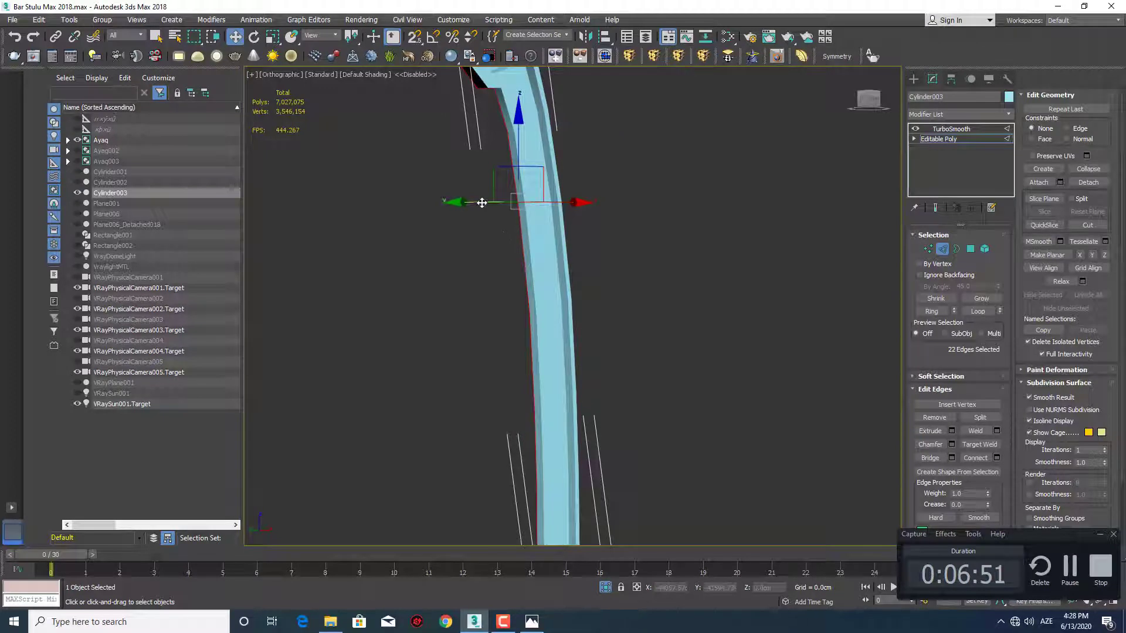
left_click_drag(481, 202, 327, 203)
scroll(387, 299, "down", 4)
mouse_move(386, 299)
middle_mouse_down("alt")
mouse_move(452, 311)
mouse_move(397, 329)
mouse_move(418, 327)
mouse_move(481, 399)
mouse_move(529, 428)
mouse_move(411, 452)
mouse_move(514, 457)
middle_mouse_up("alt")
scroll(514, 457, "up", 1)
key("F3")
scroll(476, 437, "up", 3)
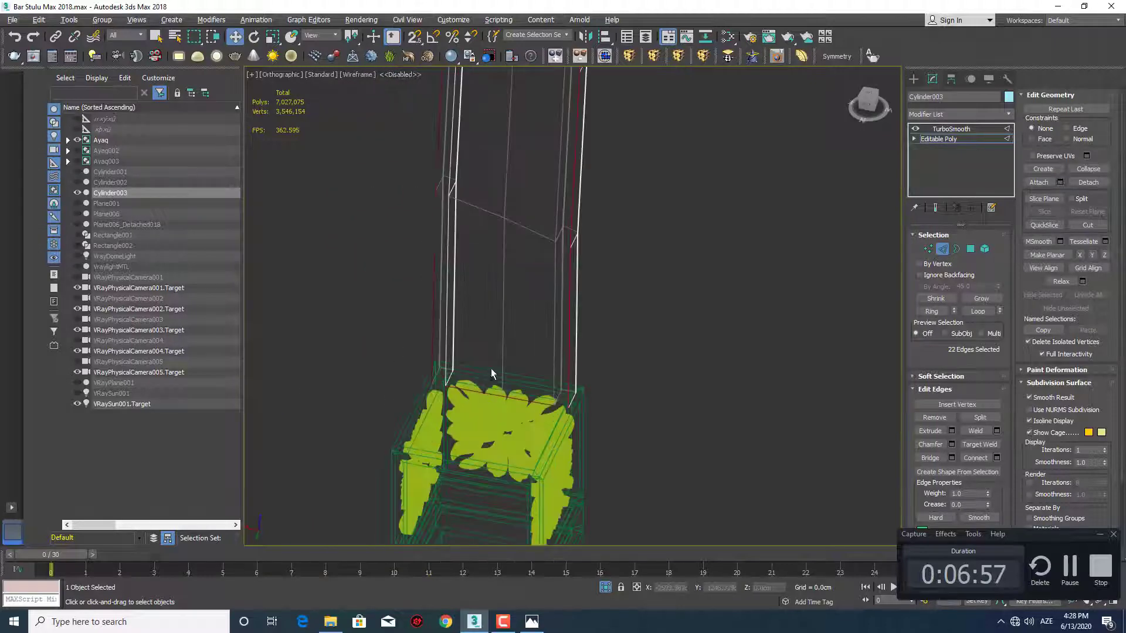
mouse_move(553, 428)
middle_mouse_down("alt")
mouse_move(533, 428)
mouse_move(534, 402)
mouse_move(546, 439)
middle_mouse_up("alt")
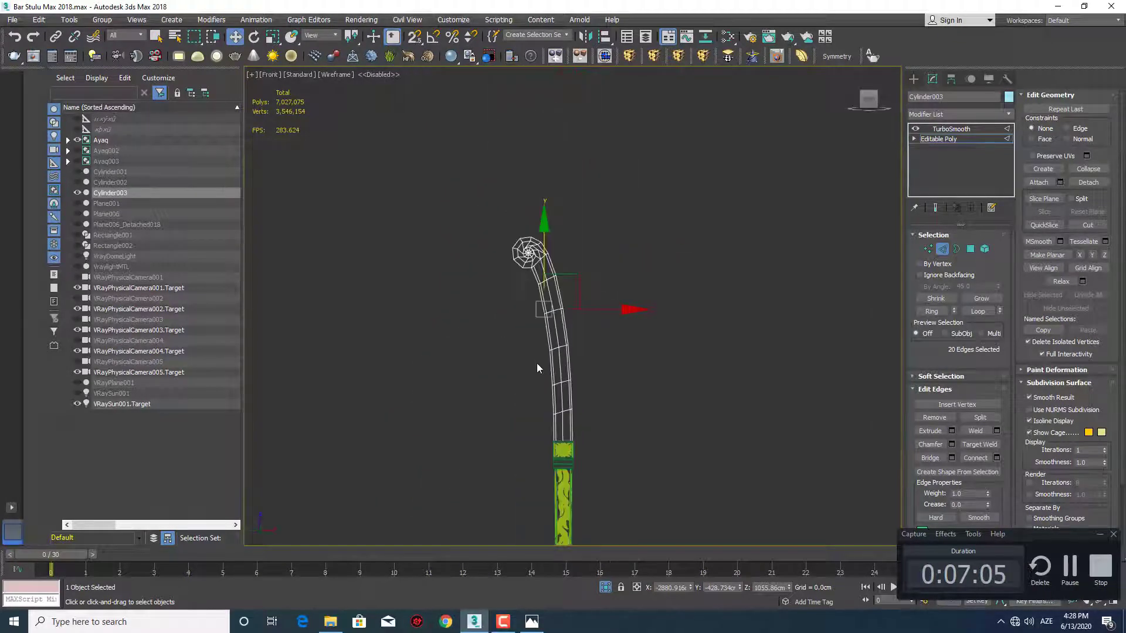
Extrude the selected edges sideways in left view to the opposite face of the leg's top block
key("l")
middle_click_drag(613, 173, 591, 312)
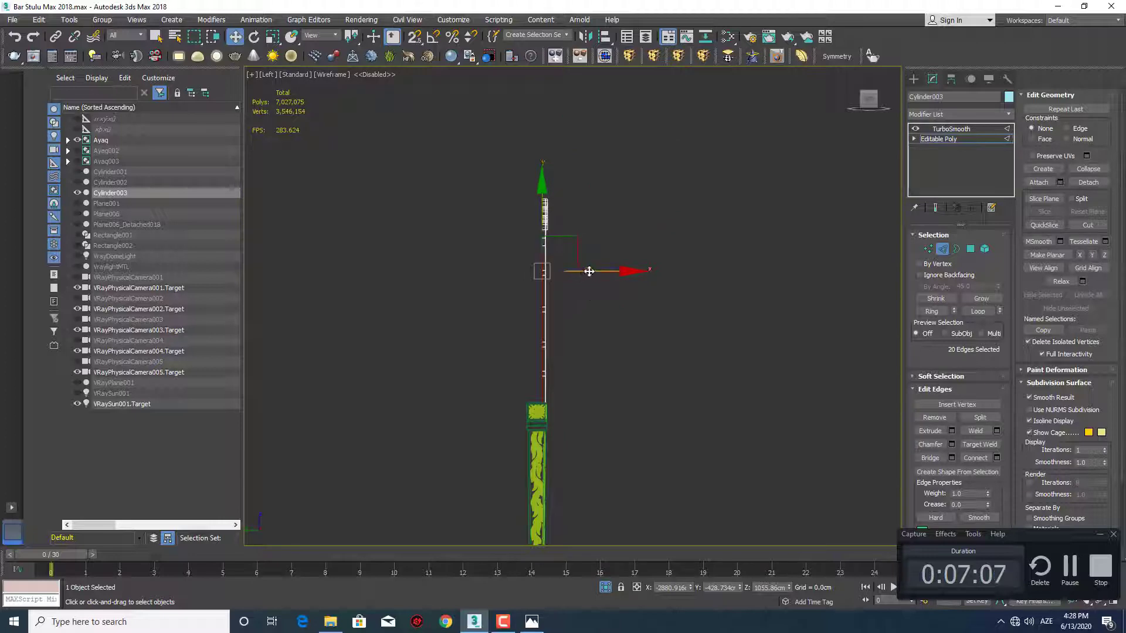
scroll(577, 293, "up", 4)
middle_click_drag(548, 355, 540, 272)
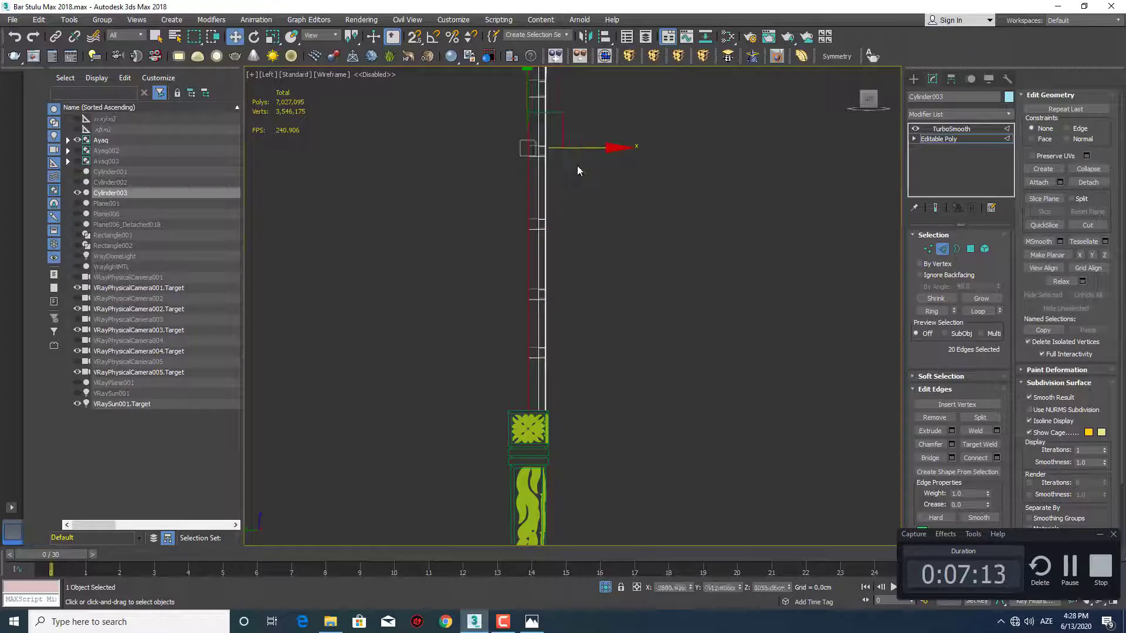
middle_click_drag(578, 170, 680, 235)
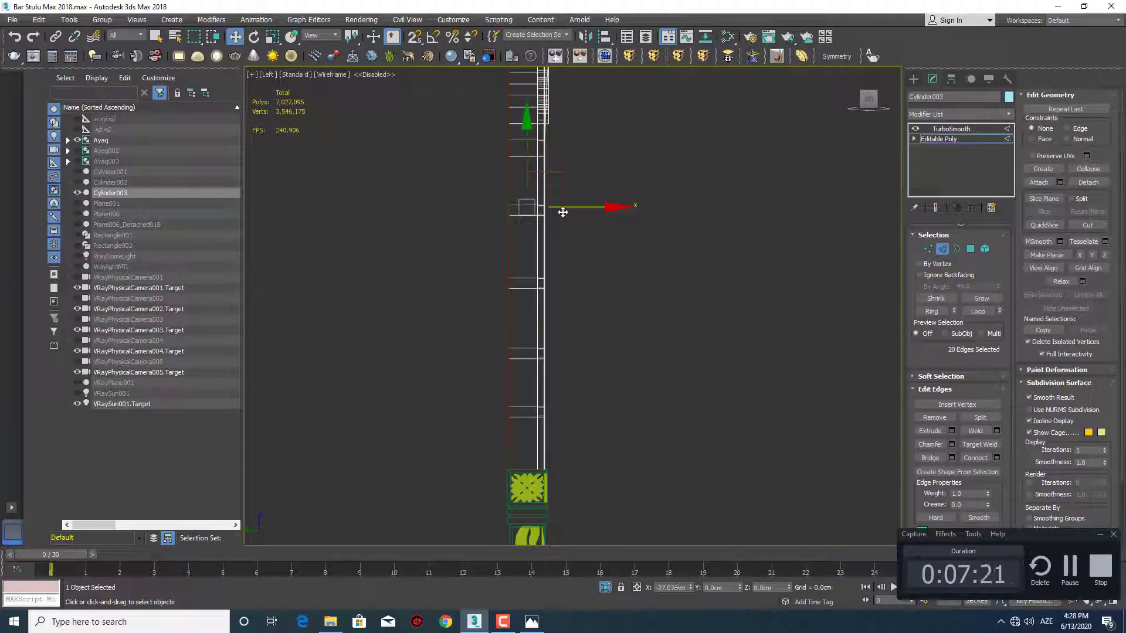
mouse_move(566, 268)
middle_mouse_down()
mouse_move(564, 324)
mouse_move(556, 231)
mouse_move(553, 271)
mouse_move(518, 311)
mouse_move(591, 322)
mouse_move(546, 340)
mouse_move(547, 246)
middle_mouse_up()
Inspect the widened post on the leg in shaded perspective with edged faces, and check the stool reference photo
key("q")
key("p")
key("F3")
scroll(573, 417, "up", 6)
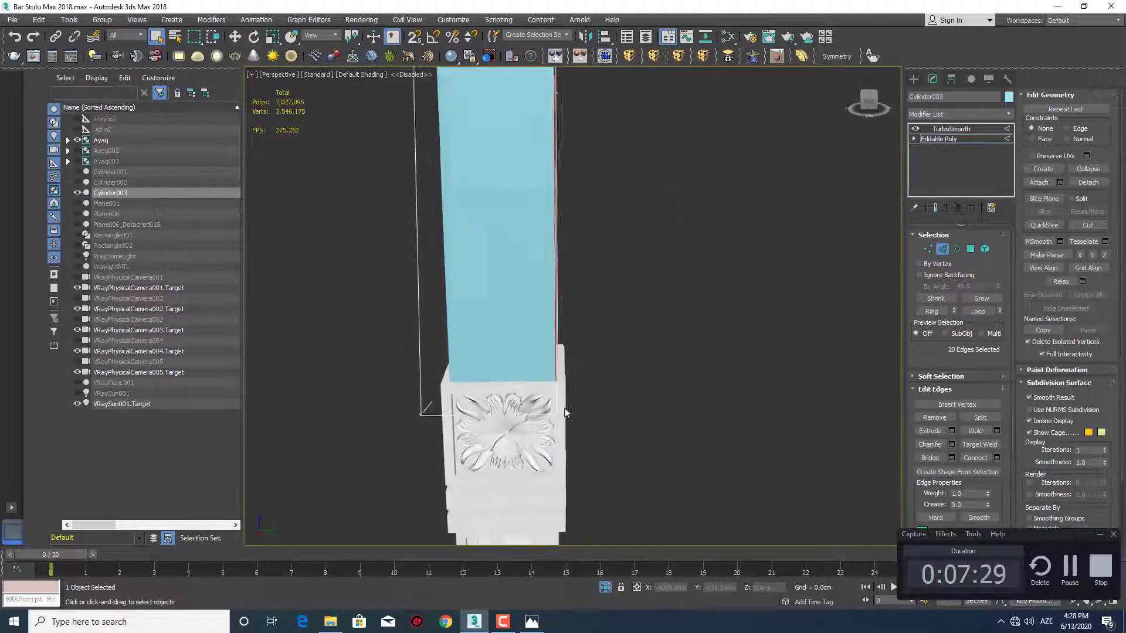
middle_click_drag(566, 410, 575, 353, "alt")
scroll(569, 343, "up", 5)
key("F4")
scroll(545, 296, "up", 5)
mouse_move(545, 297)
middle_mouse_down("alt")
mouse_move(496, 302)
mouse_move(525, 392)
middle_mouse_up("alt")
scroll(528, 395, "down", 3)
middle_click_drag(538, 349, 561, 359, "alt")
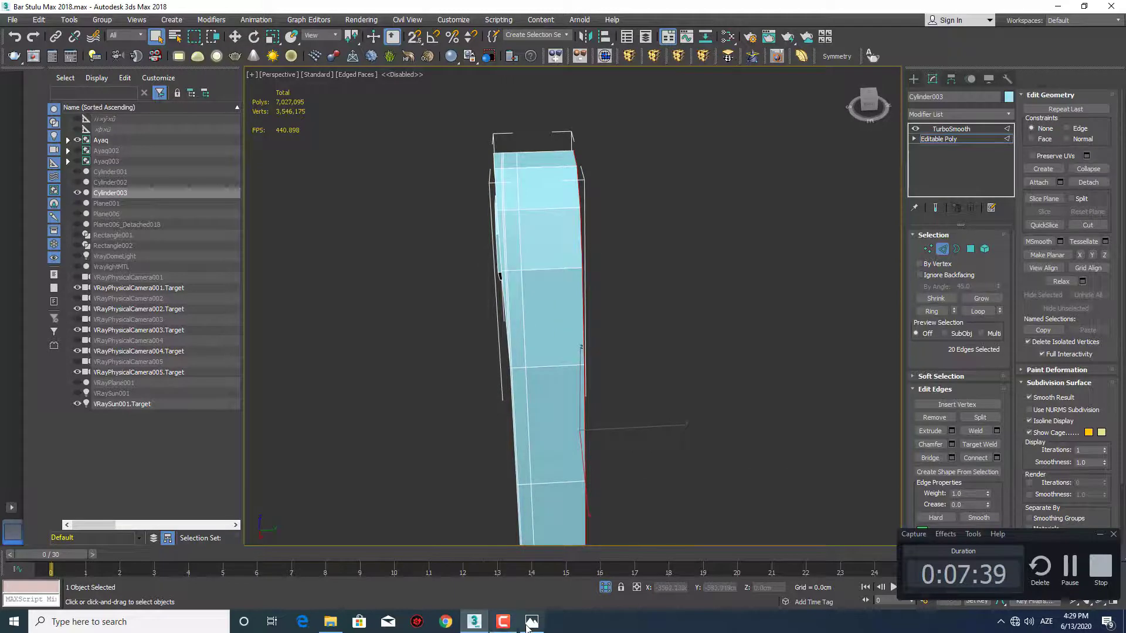
left_click(527, 626)
left_click(527, 626)
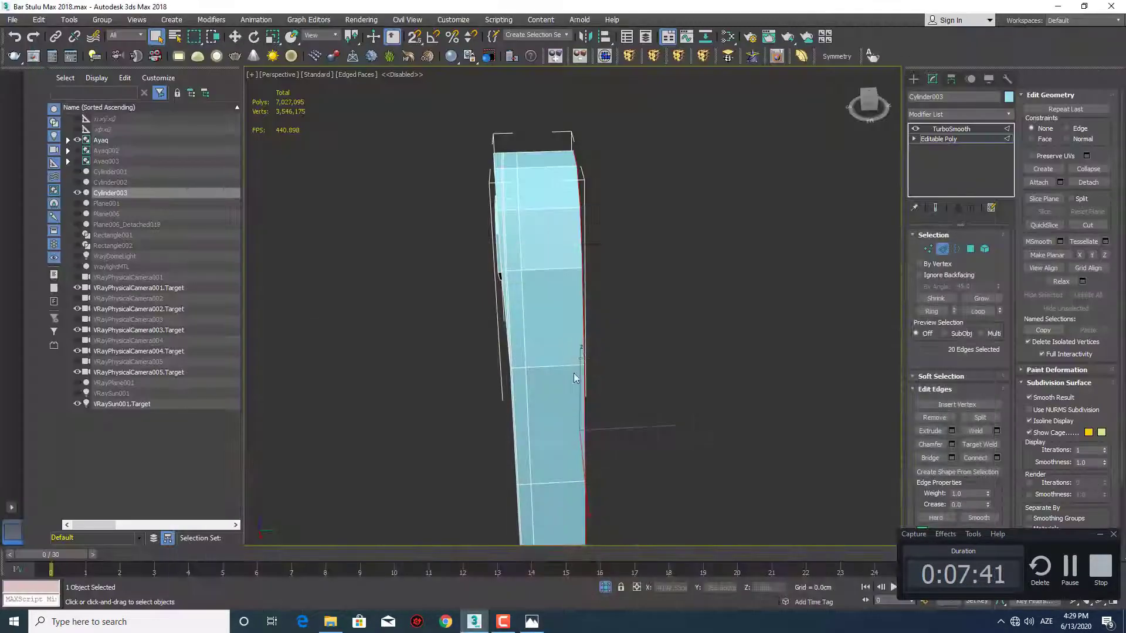
Leave edge editing while keeping the post at its Editable Poly level, and view its upper end
mouse_move(584, 358)
middle_mouse_down("alt")
mouse_move(594, 332)
mouse_move(560, 328)
mouse_move(538, 367)
mouse_move(555, 356)
mouse_move(571, 374)
middle_mouse_up("alt")
key("2")
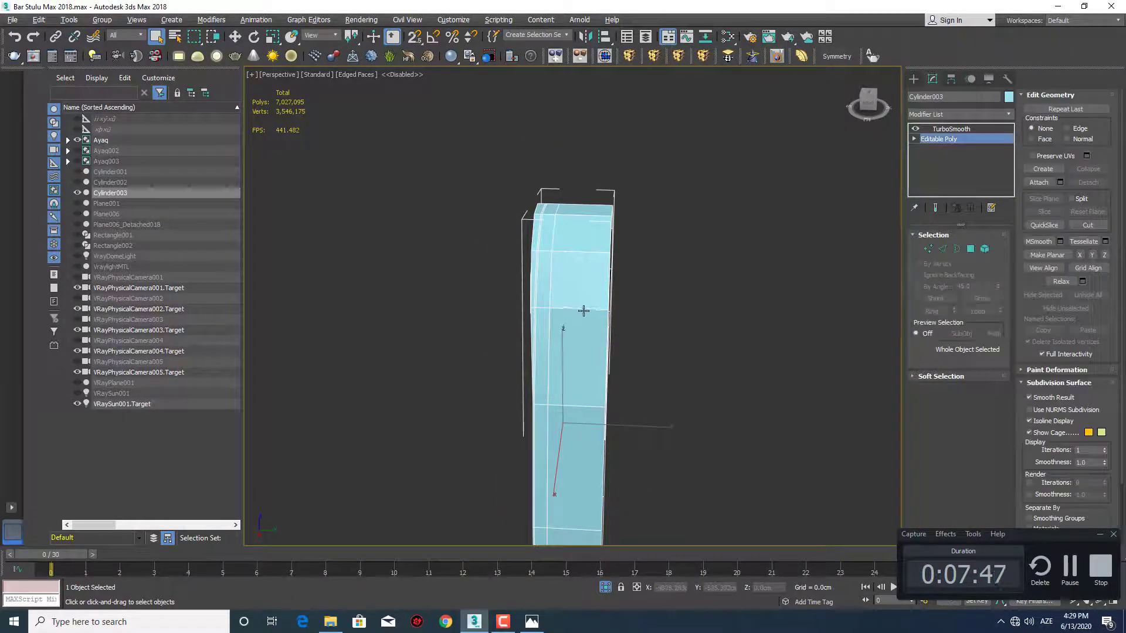
key("Up")
left_click(948, 141)
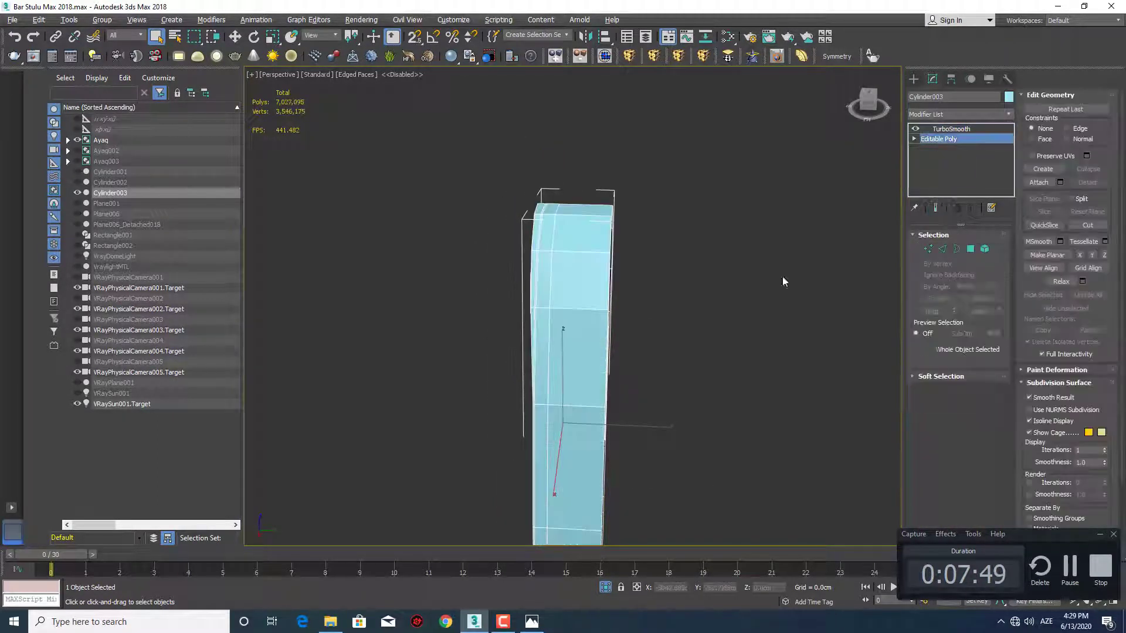
middle_click_drag(623, 323, 639, 345)
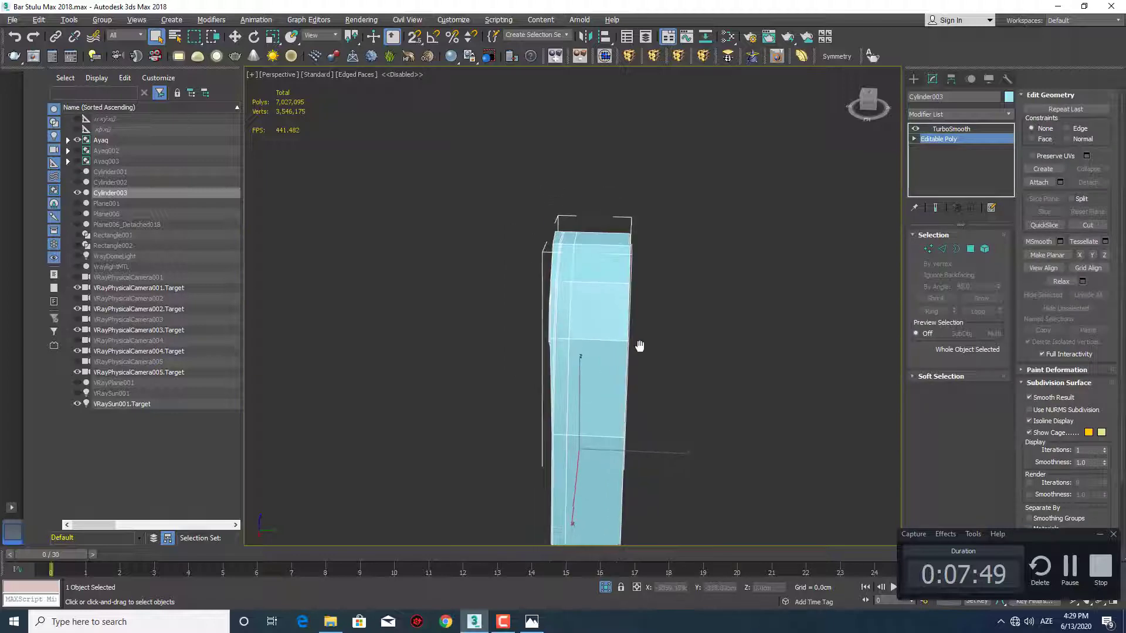
Connect the ring of cross edges along the post with one lengthwise segment at a slide of about 51
left_click(943, 250)
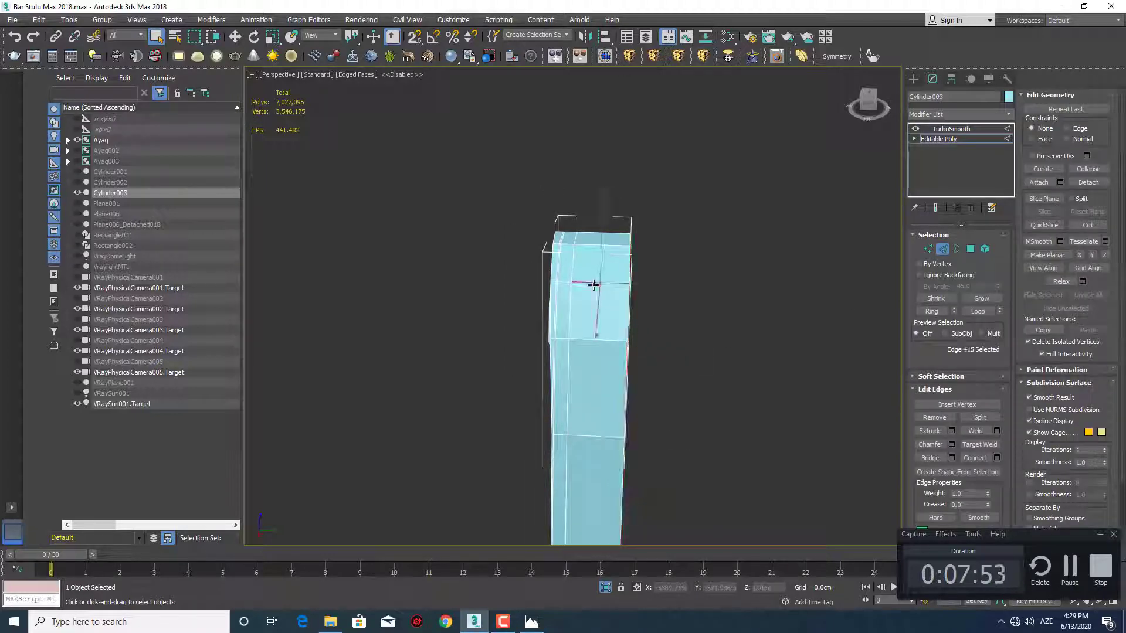
scroll(600, 295, "down", 5)
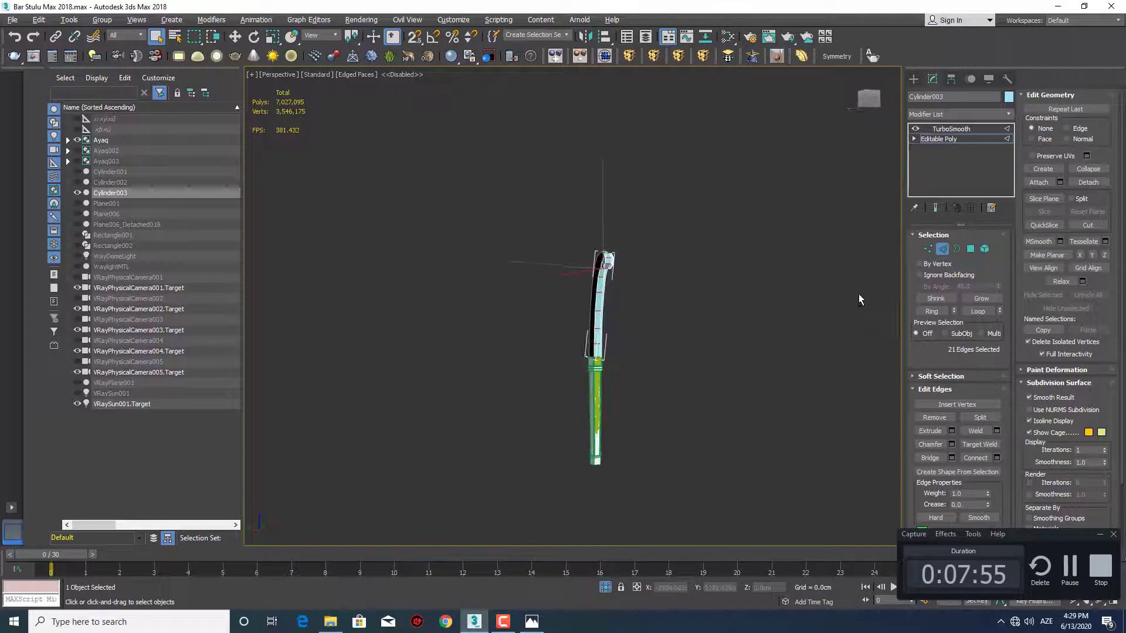
scroll(575, 316, "up", 10)
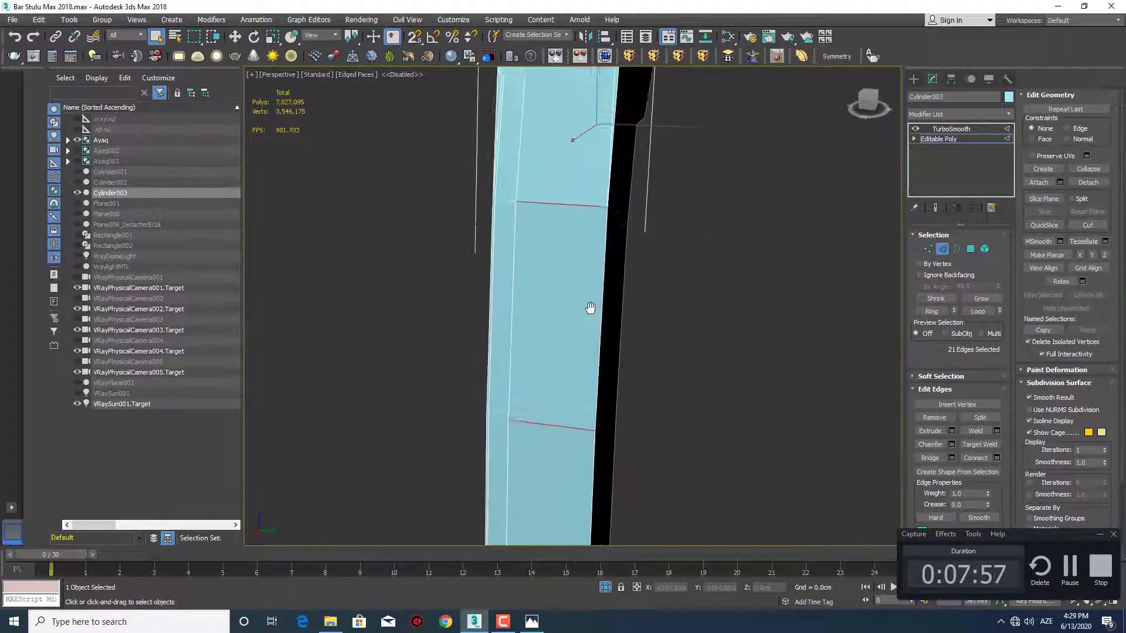
scroll(586, 327, "up", 3)
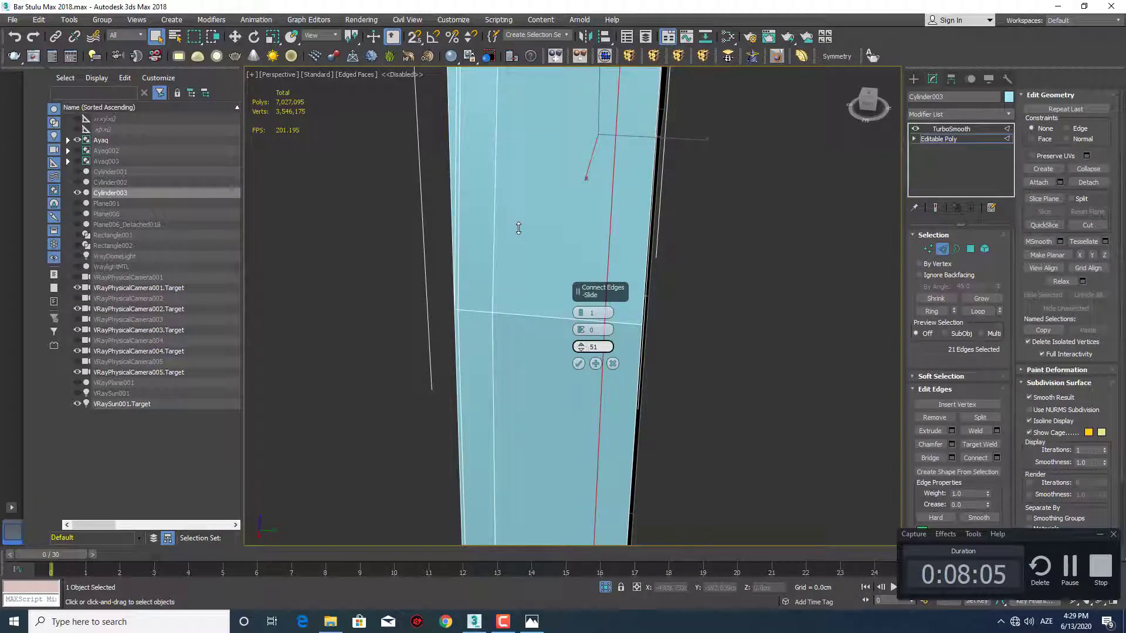
left_click(578, 364)
scroll(535, 284, "down", 5)
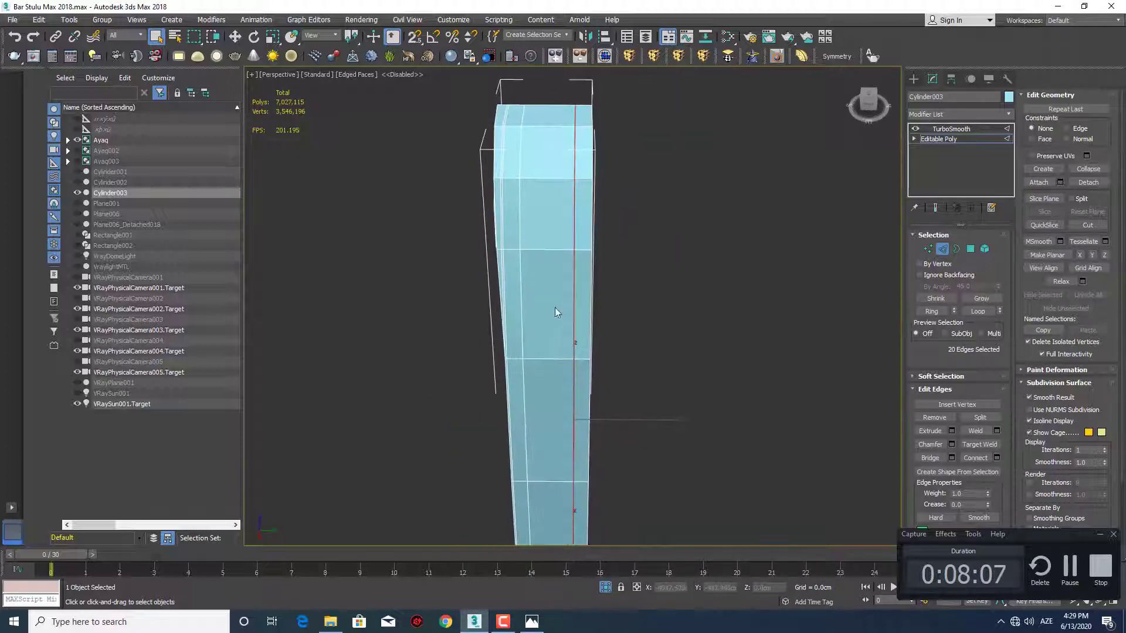
Switch to polygon selection and select the full-length middle strip of polygons between the post's two lengthwise edge lines, checking it in top view
middle_click_drag(558, 312, 563, 349)
key("4")
left_click_drag(560, 131, 553, 307)
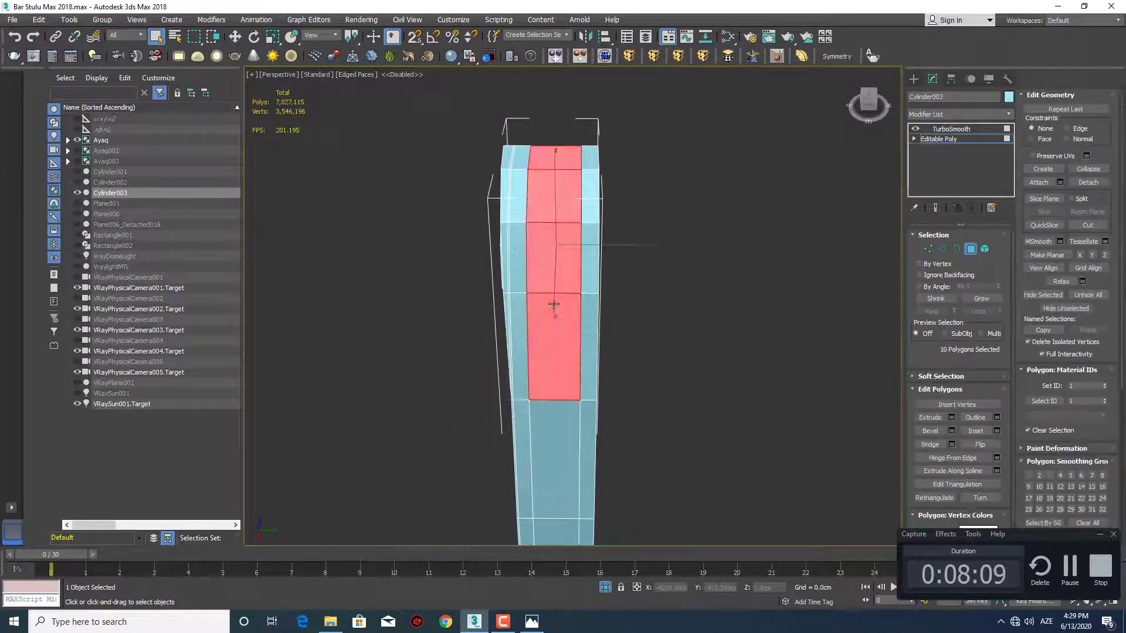
scroll(554, 333, "down", 5)
key("t")
key("z")
scroll(477, 346, "down", 3)
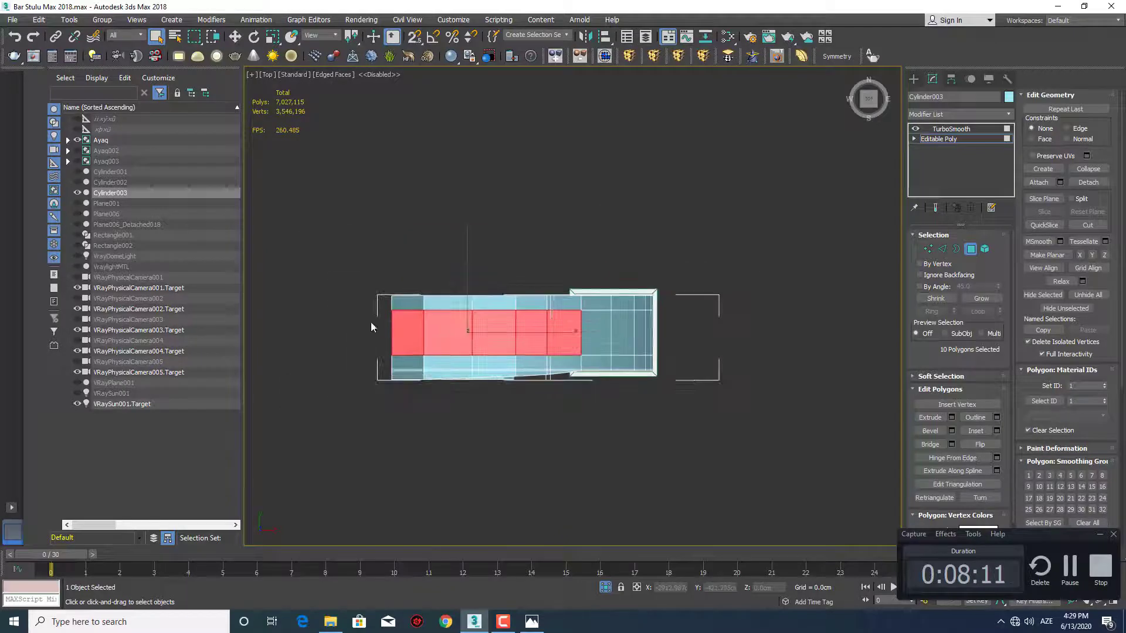
left_click_drag(782, 332, 782, 332)
middle_click_drag(682, 340, 584, 295)
key("p")
key("z")
scroll(620, 324, "down", 5)
middle_click_drag(623, 351, 697, 432, "alt")
scroll(628, 440, "up", 4)
Isolate the post, check its smoothed shape, and return to polygon selection with the middle strip still selected
left_click(916, 81)
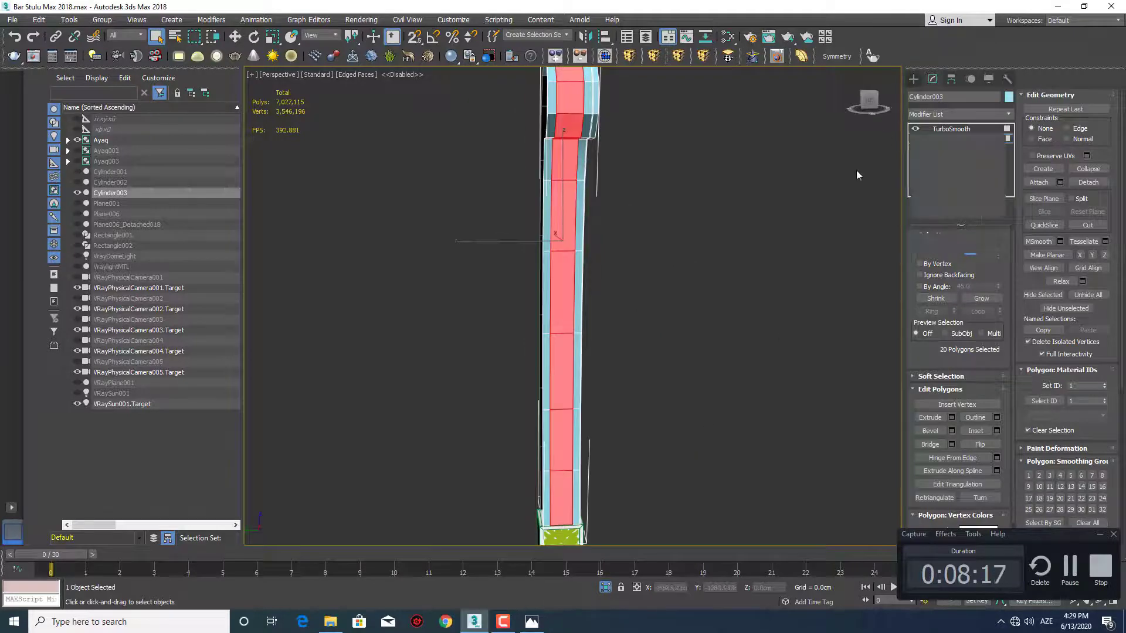
key("alt+q")
middle_click_drag(657, 339, 613, 372, "alt")
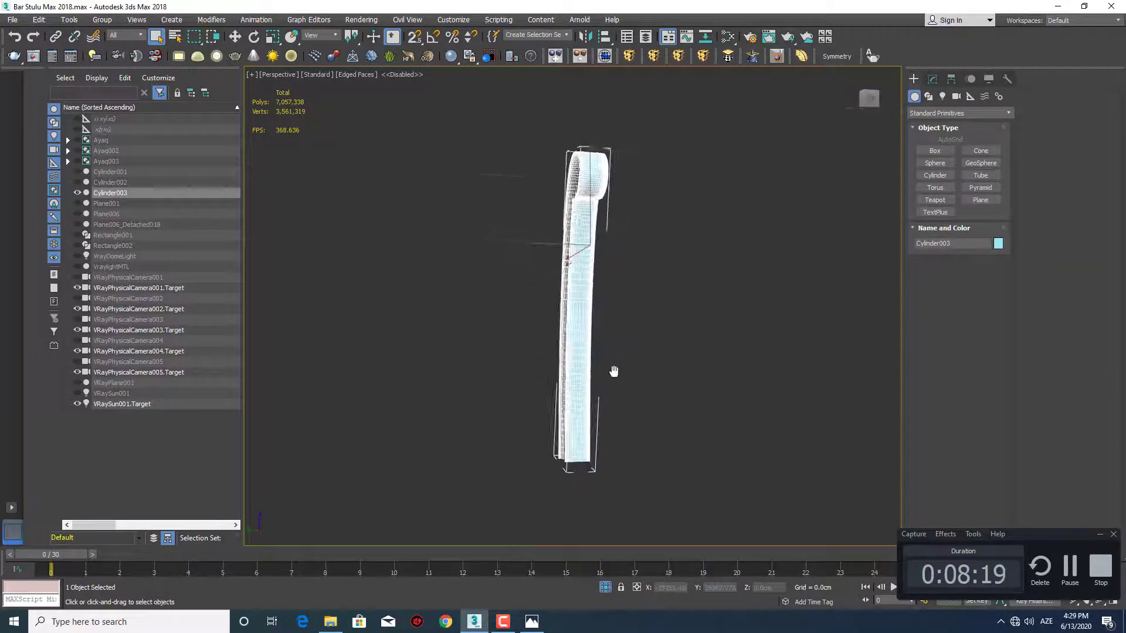
scroll(614, 371, "up", 3)
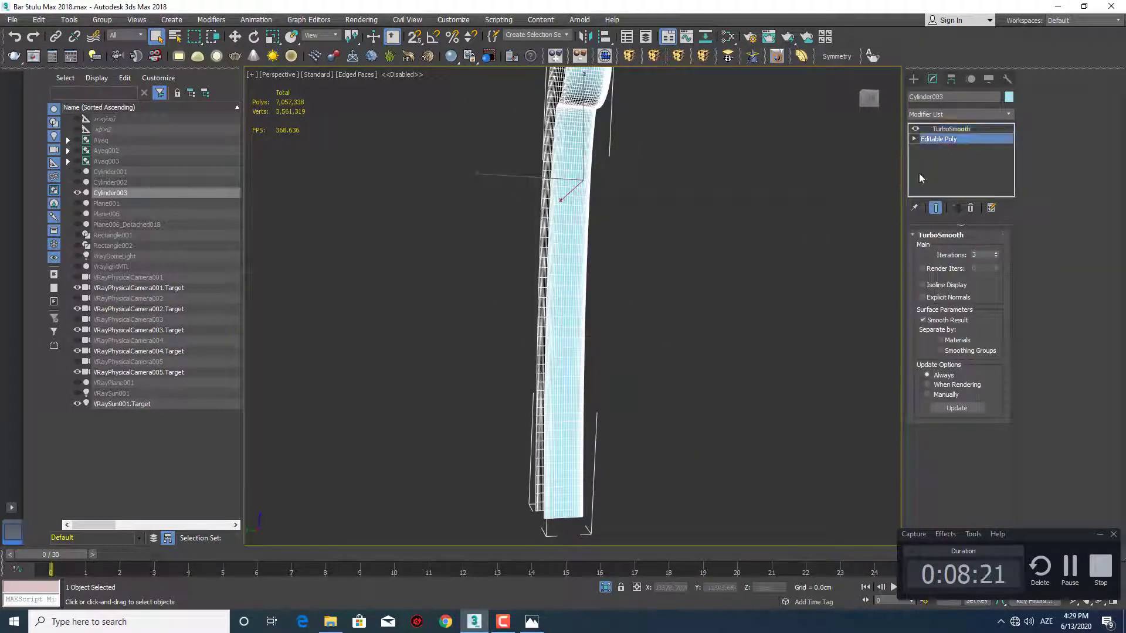
middle_click_drag(688, 266, 658, 301, "alt")
key("4")
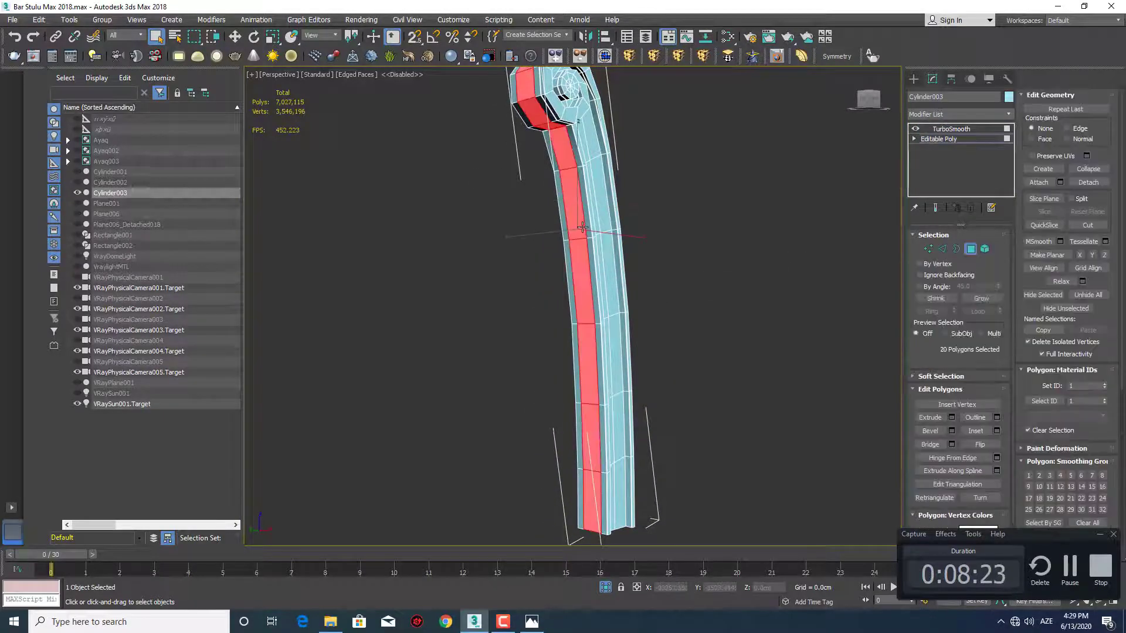
Start an Extrude on the selected strip near the scroll, moving it inward with the Local Normal option
middle_click_drag(582, 227, 575, 342)
middle_click_drag(574, 343, 628, 234, "alt")
scroll(628, 234, "up", 4)
middle_click_drag(542, 293, 509, 257, "alt")
scroll(567, 260, "up", 3)
left_click(952, 417)
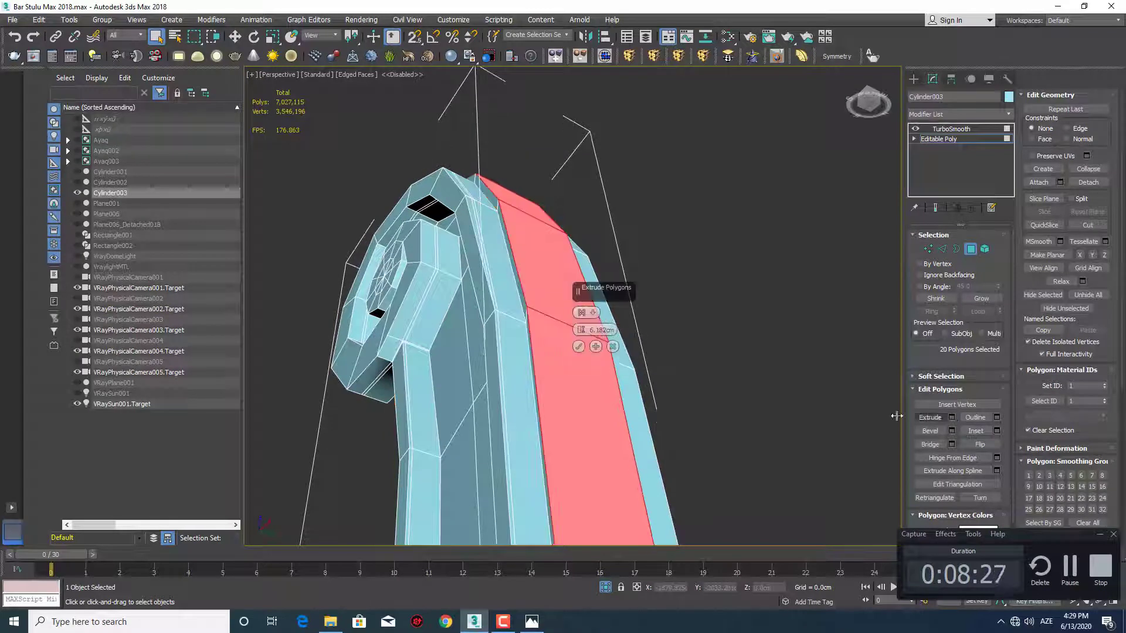
right_click(581, 331)
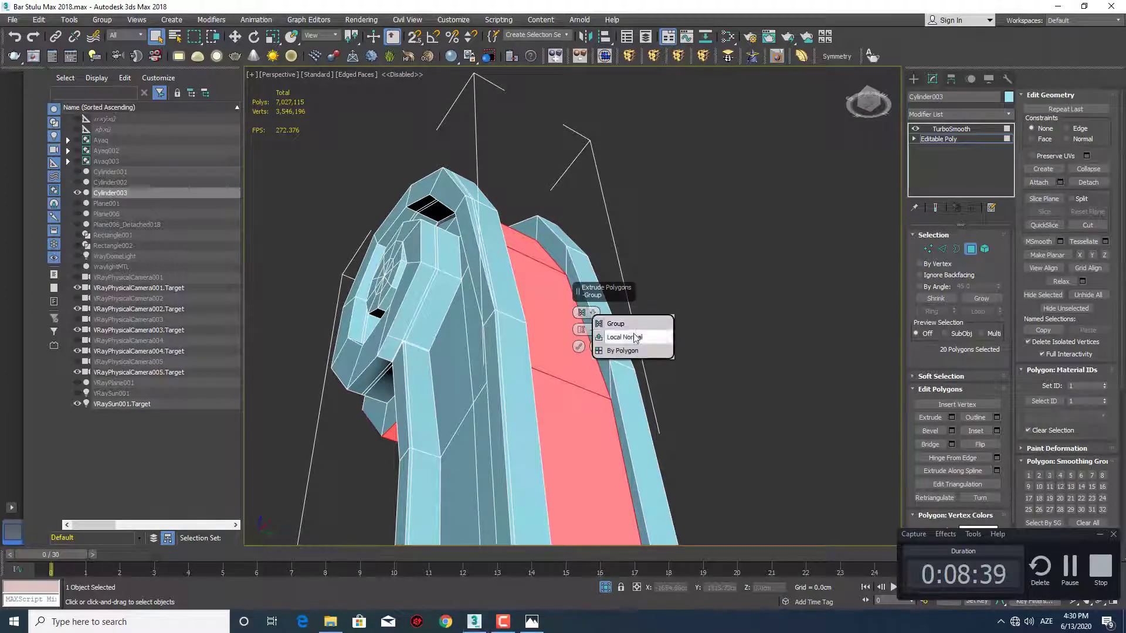
left_click(635, 337)
Set the strip's extrusion height to -5 cm and apply it to form the recess
middle_click_drag(540, 346, 542, 324, "alt")
scroll(512, 288, "up", 3)
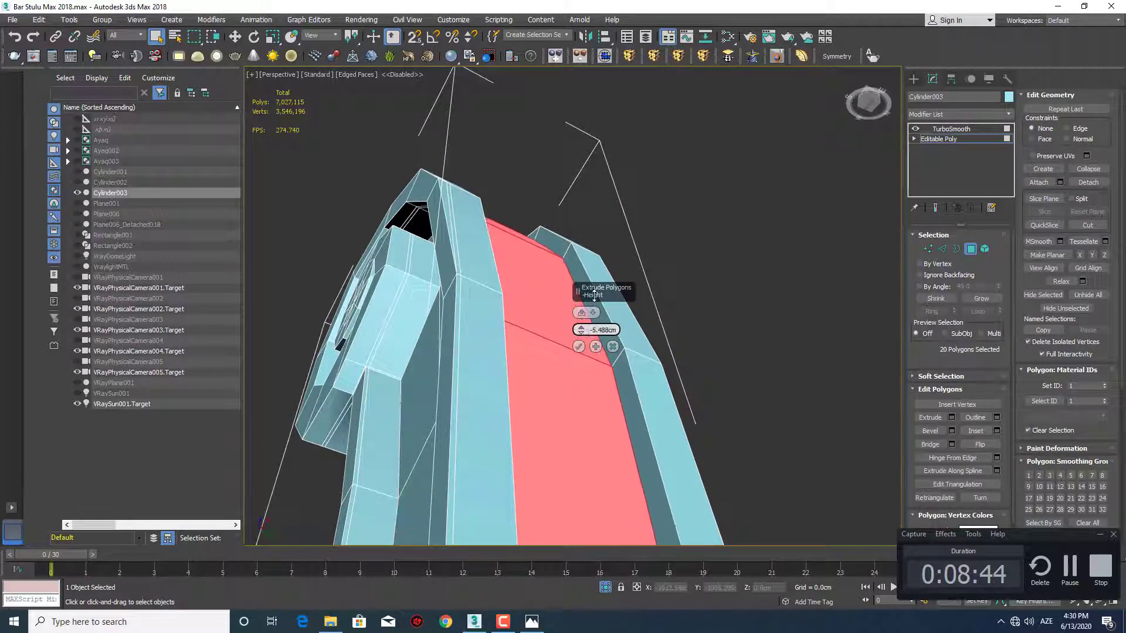
scroll(515, 244, "down", 5)
middle_click_drag(517, 258, 618, 228, "alt")
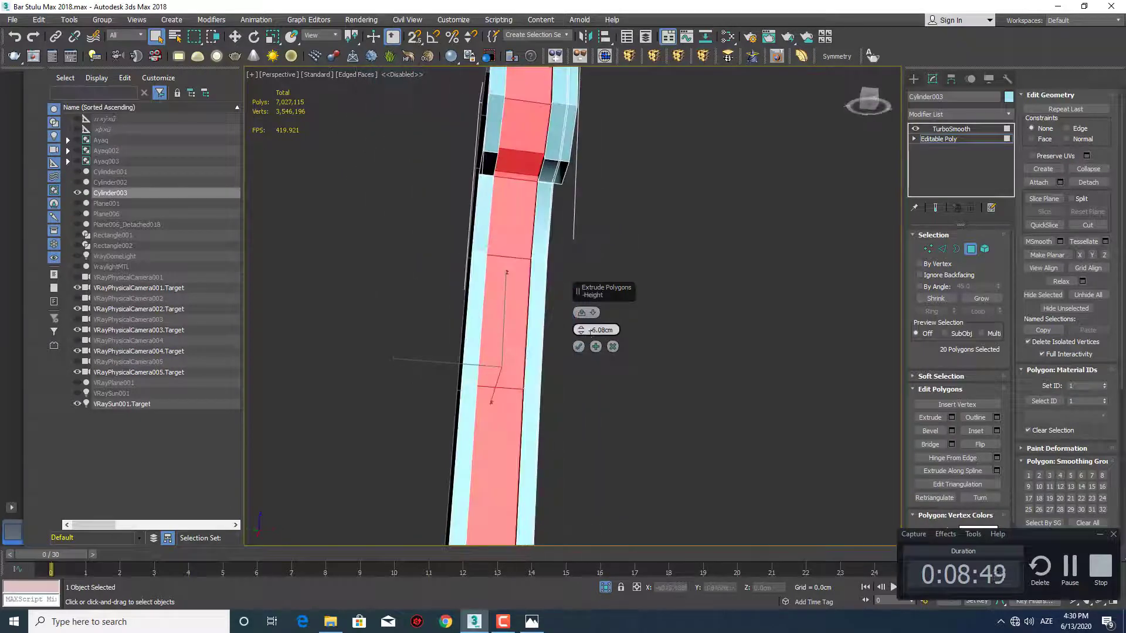
type("-5")
key("Return")
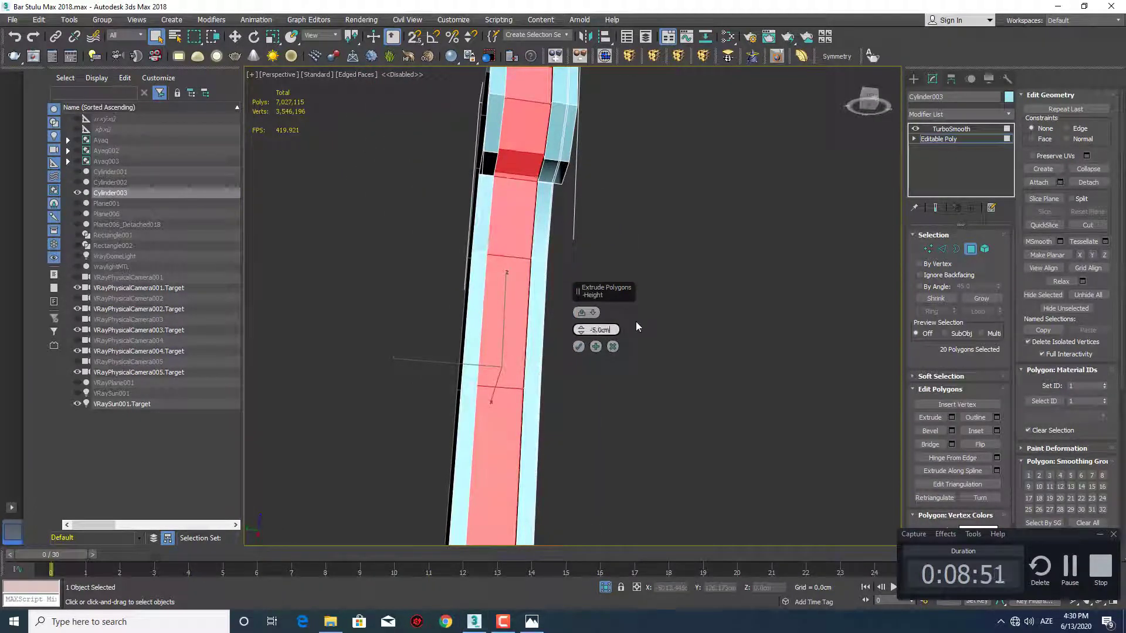
left_click(579, 346)
Inspect the recess on the smoothed post around the scroll, with edged faces turned off
scroll(593, 294, "down", 5)
middle_click_drag(593, 294, 556, 278, "alt")
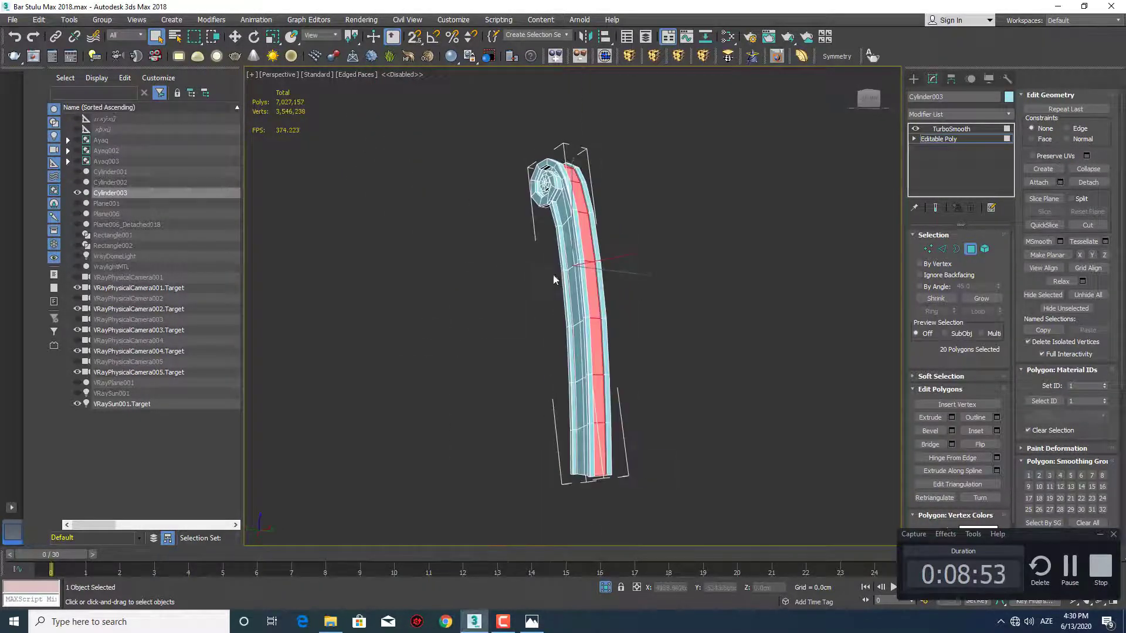
scroll(555, 277, "up", 4)
middle_click_drag(639, 237, 600, 389)
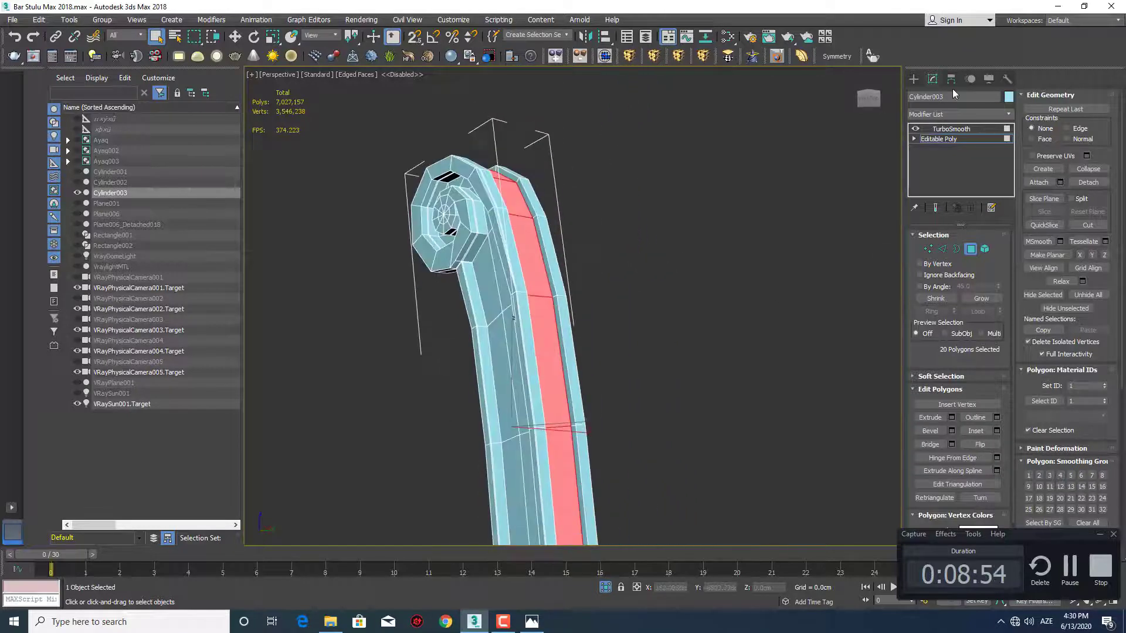
left_click(913, 78)
middle_click_drag(555, 294, 528, 311)
key("F4")
scroll(553, 294, "up", 6)
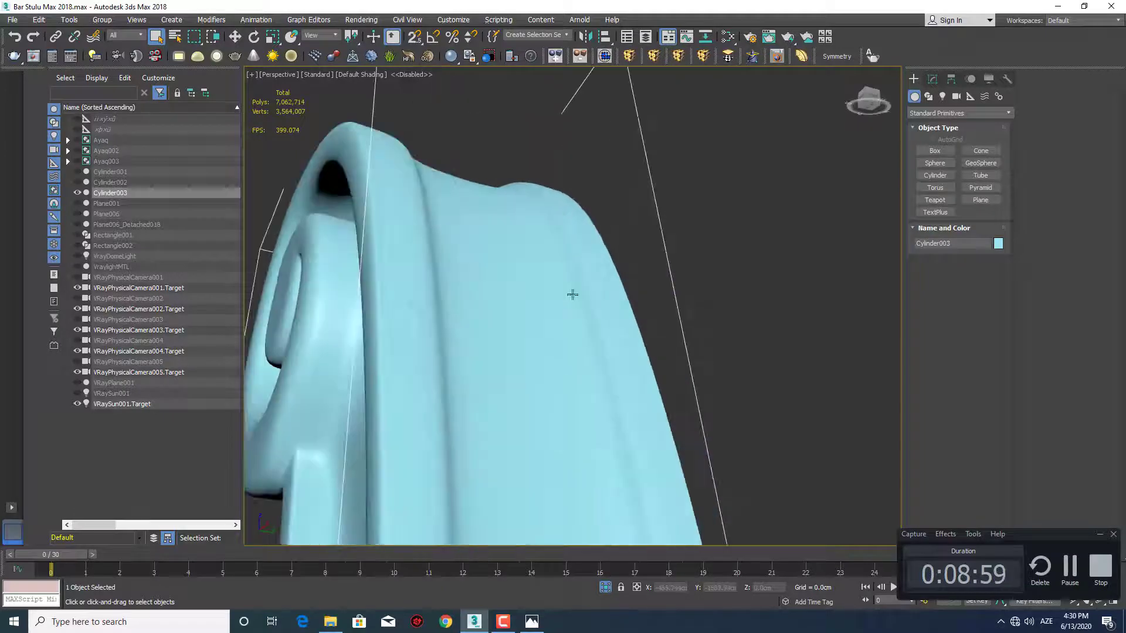
Return to edge editing with edged faces shown and select the edge loop along one inner bottom corner of the recess
left_click(933, 79)
left_click(942, 139)
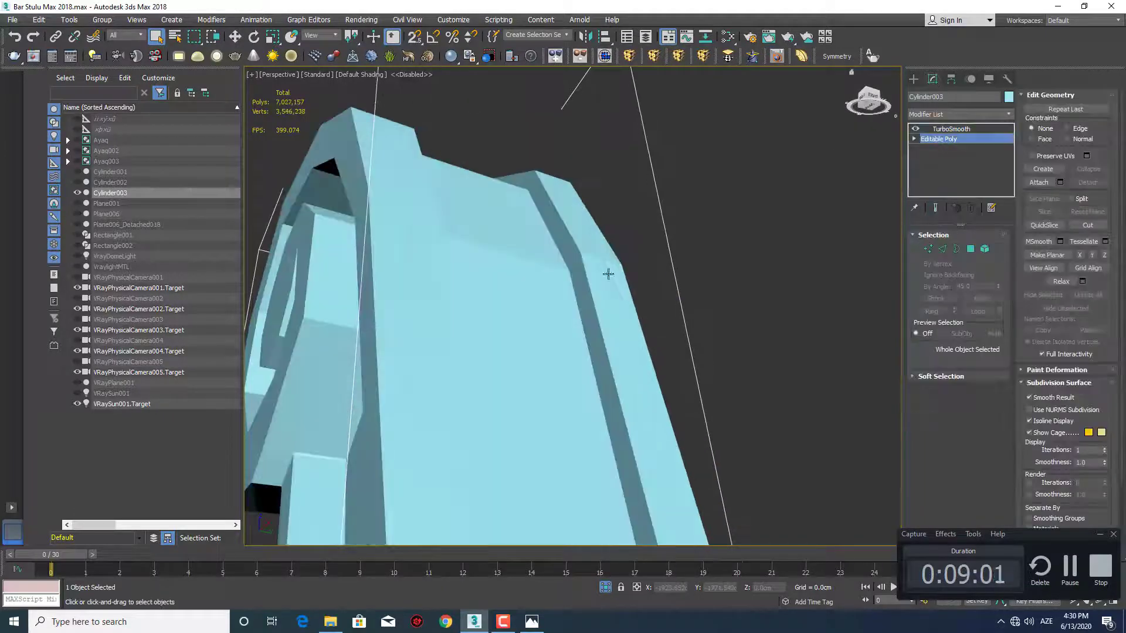
middle_click_drag(607, 269, 605, 324)
key("5")
key("F4")
scroll(599, 290, "up", 3)
scroll(599, 289, "down", 3)
key("2")
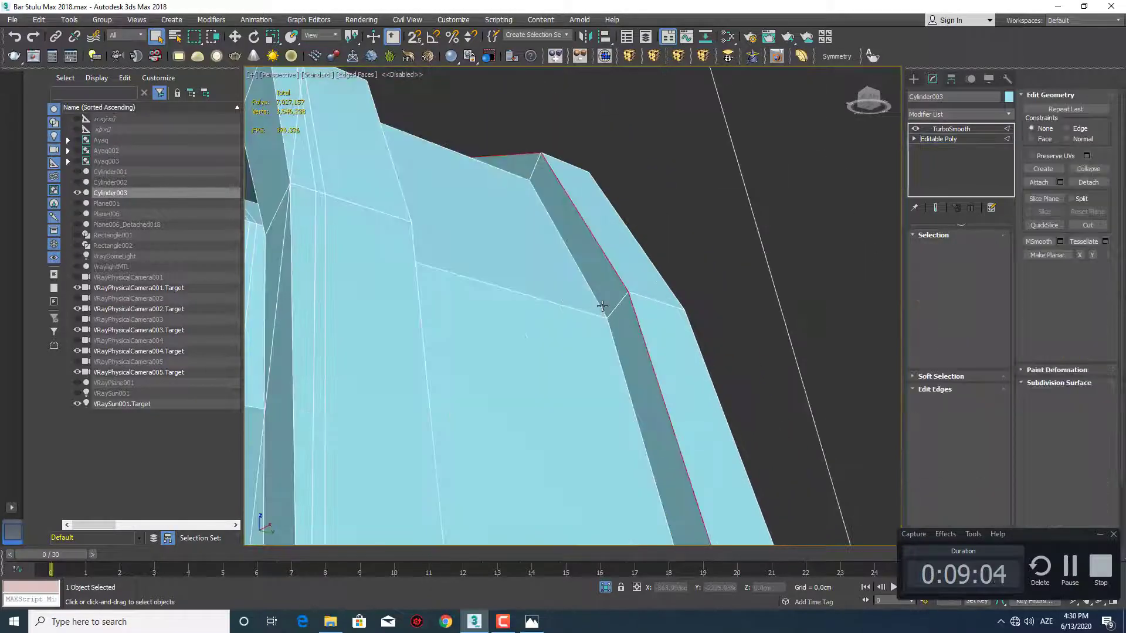
left_click(599, 304)
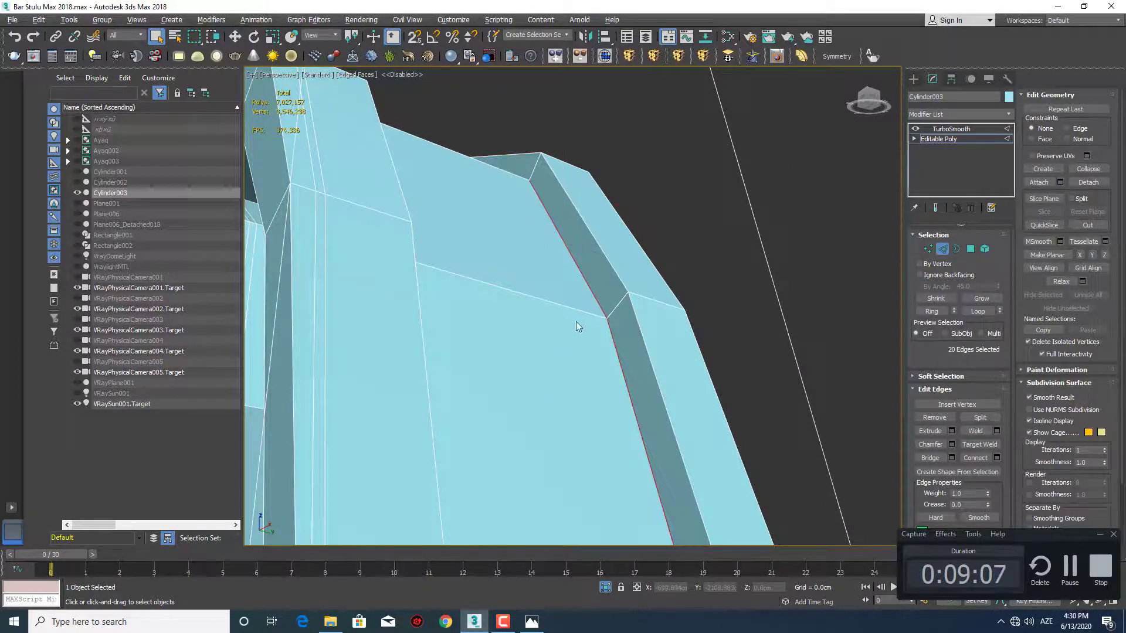
Add the edge loop along the recess's opposite inner bottom corner to the selection
middle_click_drag(571, 322, 473, 337, "alt")
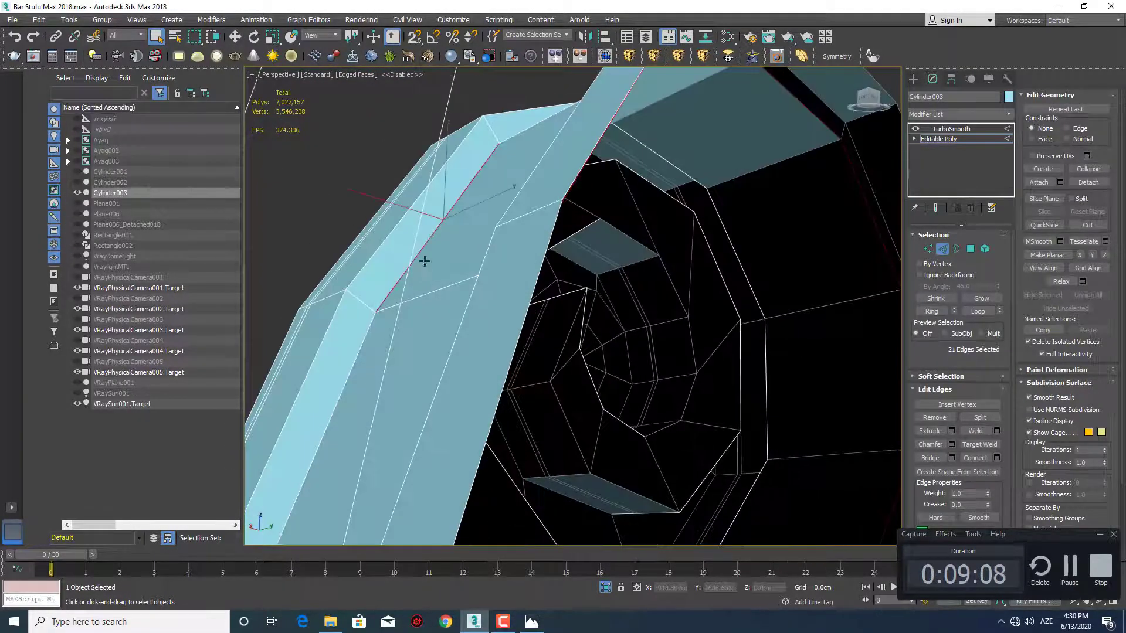
scroll(448, 278, "down", 5)
middle_click_drag(464, 194, 691, 353, "alt")
middle_click_drag(527, 367, 721, 317)
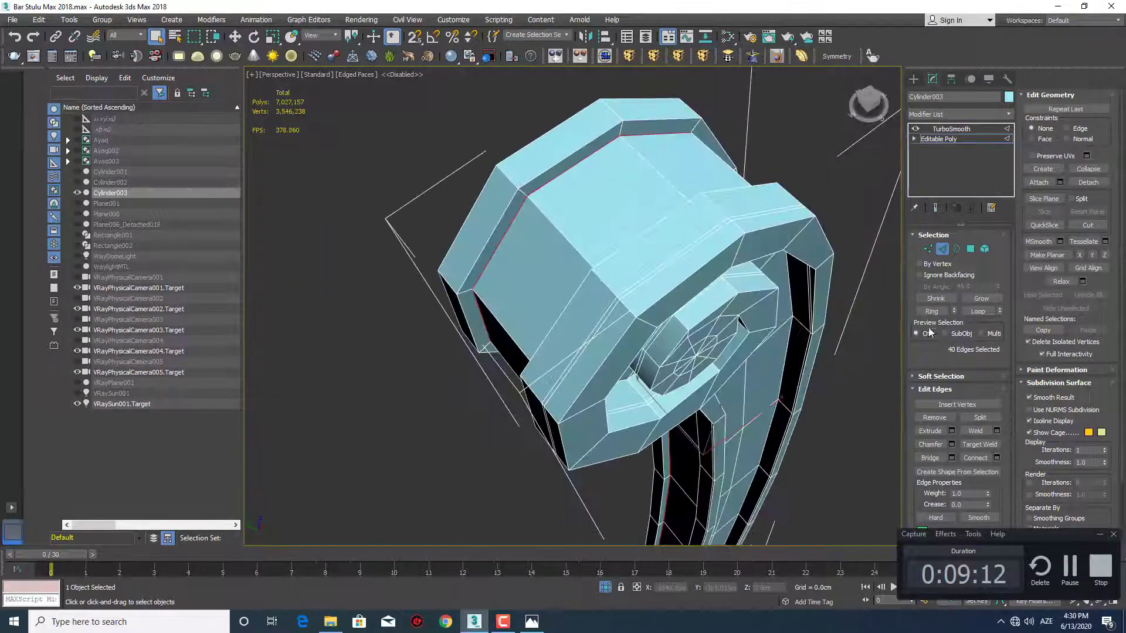
Chamfer the selected recess corner edges by 0.296 cm with one segment
scroll(645, 258, "up", 10)
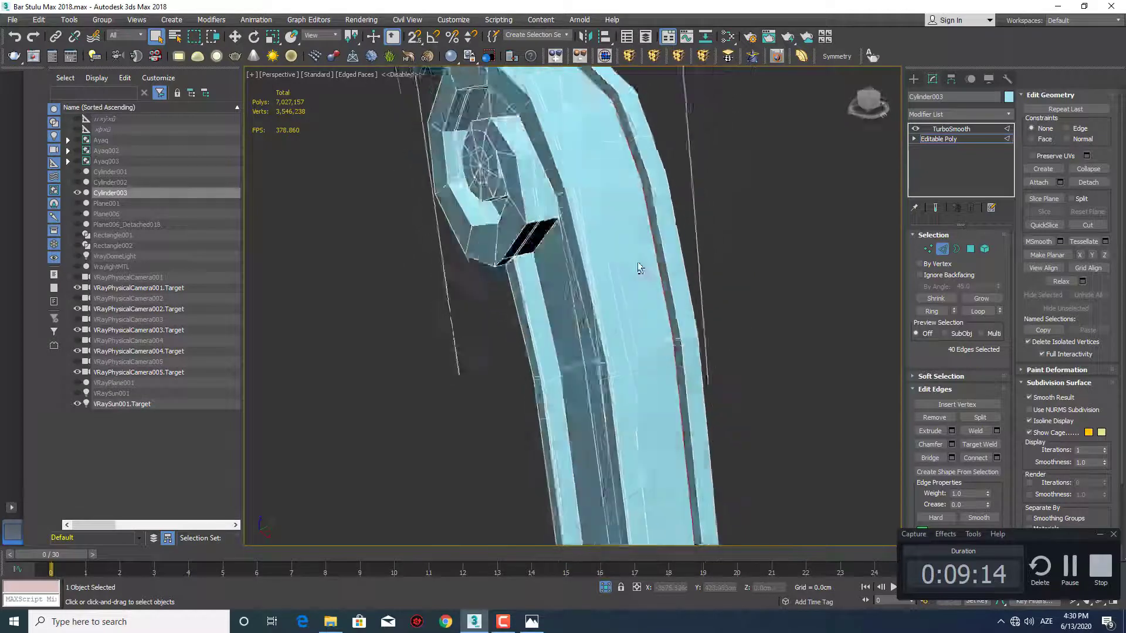
middle_click_drag(648, 249, 643, 318)
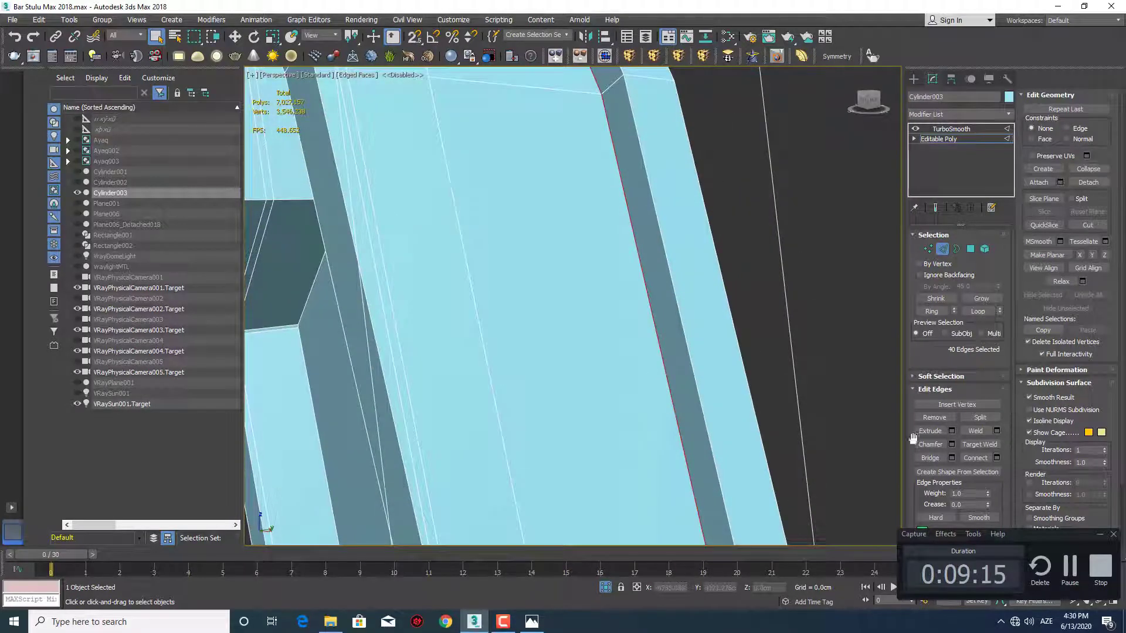
left_click(951, 445)
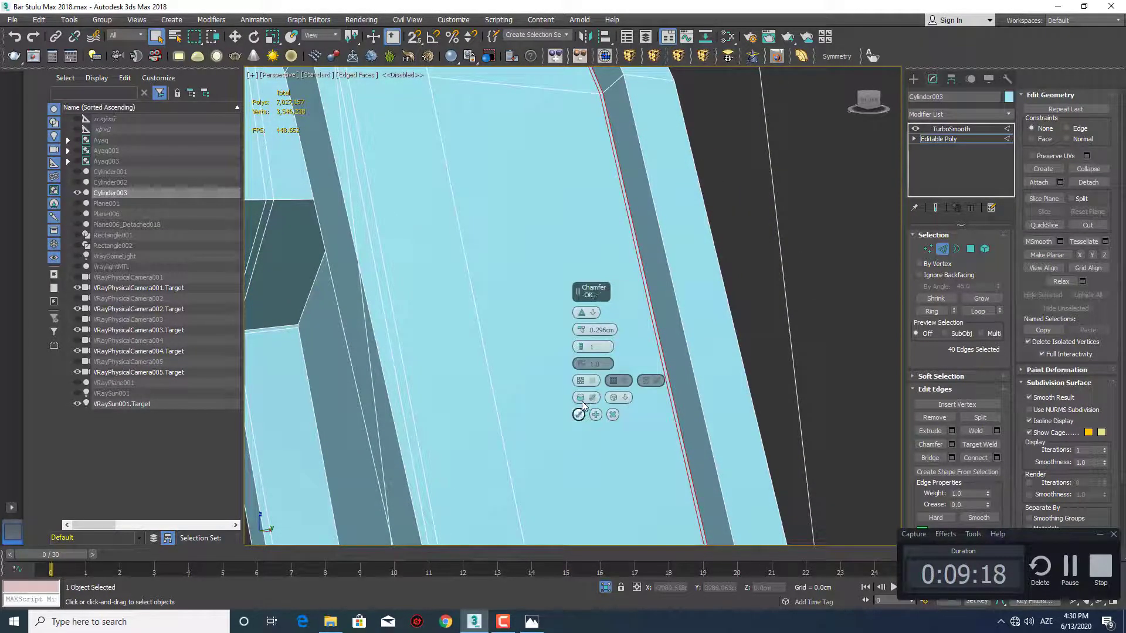
Inspect the smoothed post's sharpened recess corners from several angles in plain shading
left_click(913, 79)
scroll(608, 287, "down", 6)
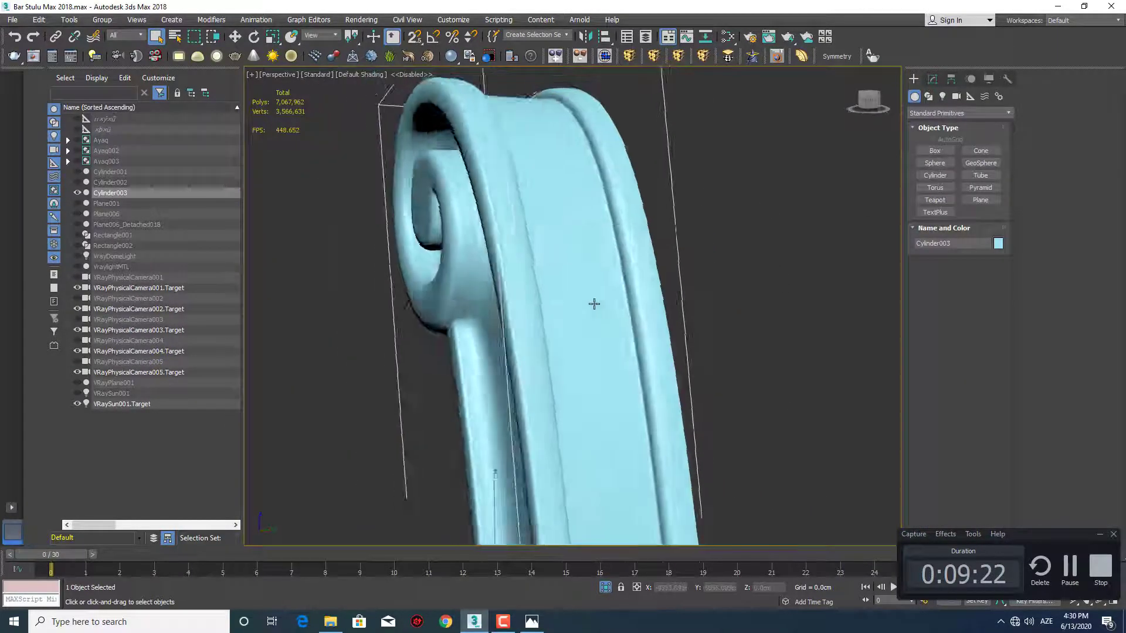
middle_click_drag(594, 303, 555, 251, "alt")
scroll(551, 288, "down", 5)
middle_click_drag(551, 294, 654, 289, "alt")
scroll(606, 297, "up", 3)
scroll(571, 222, "down", 5)
scroll(589, 258, "up", 5)
Show the rest of the scene's objects again and deselect the post
right_click(548, 309)
left_click(594, 259)
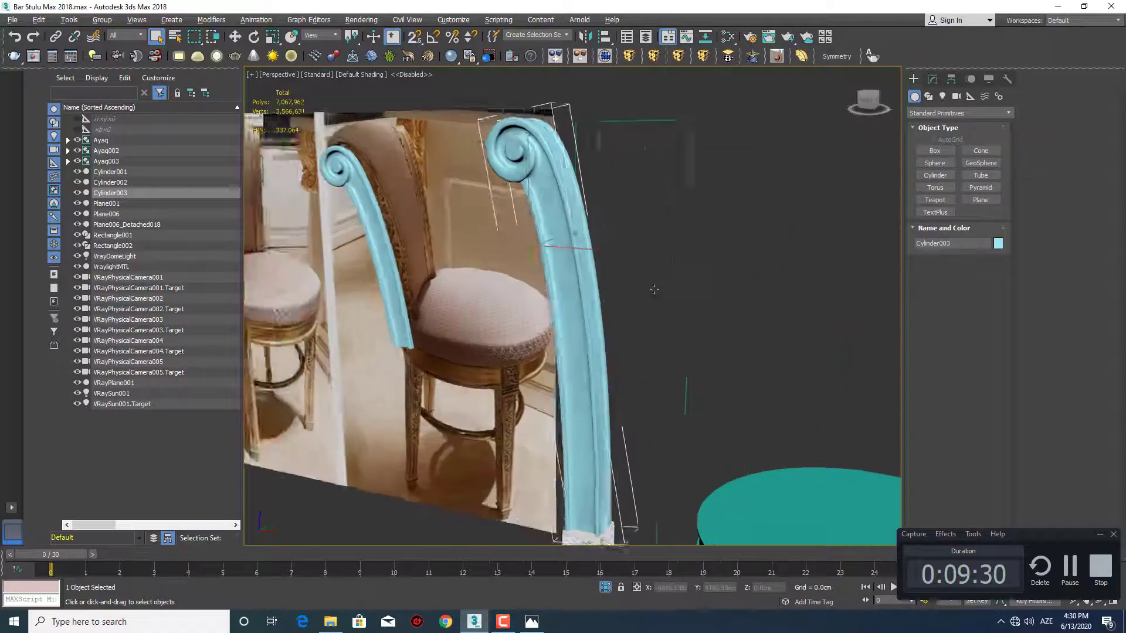
scroll(654, 289, "down", 4)
middle_click_drag(588, 255, 643, 228, "alt")
left_click(643, 228)
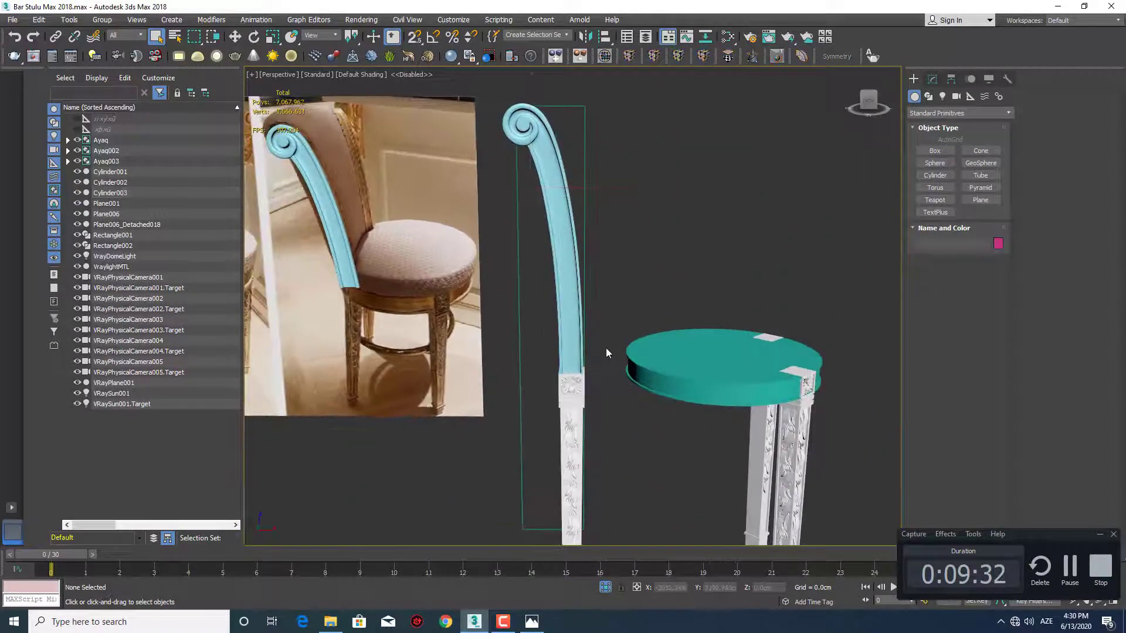
Examine the post on its leg beside the seat and the reference photos from several perspective angles
mouse_move(606, 347)
middle_mouse_down("alt")
mouse_move(562, 356)
mouse_move(585, 367)
mouse_move(780, 375)
mouse_move(476, 364)
mouse_move(579, 362)
mouse_move(565, 370)
mouse_move(621, 378)
mouse_move(596, 388)
mouse_move(620, 316)
mouse_move(589, 287)
mouse_move(605, 283)
mouse_move(515, 280)
mouse_move(657, 289)
mouse_move(625, 316)
mouse_move(539, 317)
mouse_move(562, 297)
mouse_move(568, 354)
mouse_move(586, 376)
mouse_move(617, 380)
mouse_move(649, 363)
mouse_move(603, 363)
middle_mouse_up("alt")
scroll(598, 286, "down", 4)
scroll(565, 333, "down", 3)
scroll(611, 375, "up", 2)
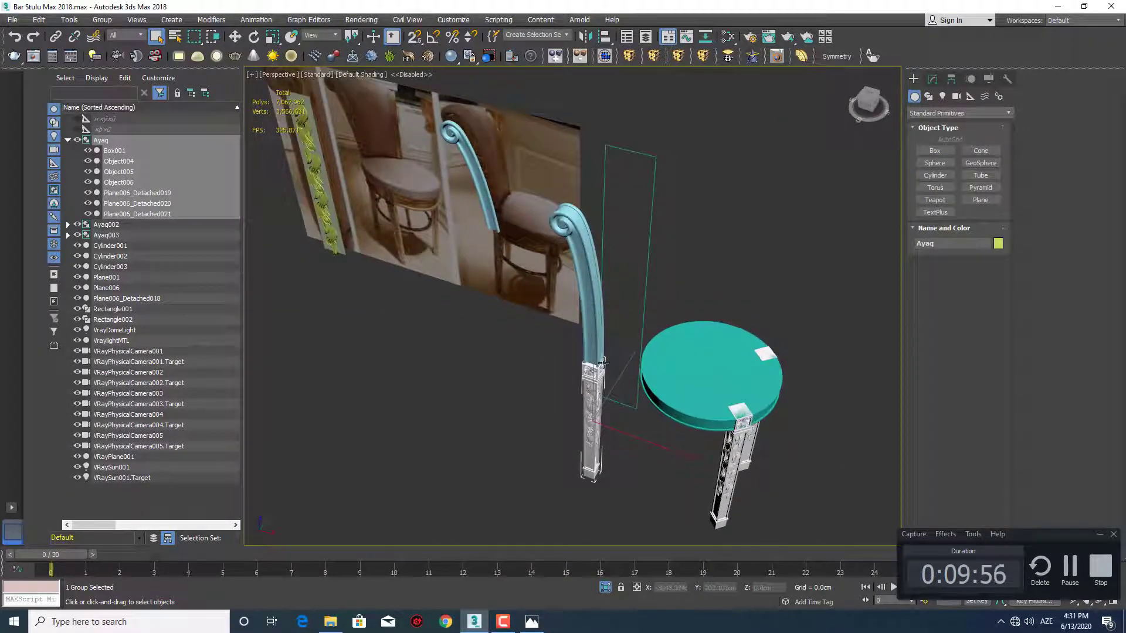
middle_click_drag(659, 400, 640, 332)
middle_click_drag(697, 346, 692, 350, "alt")
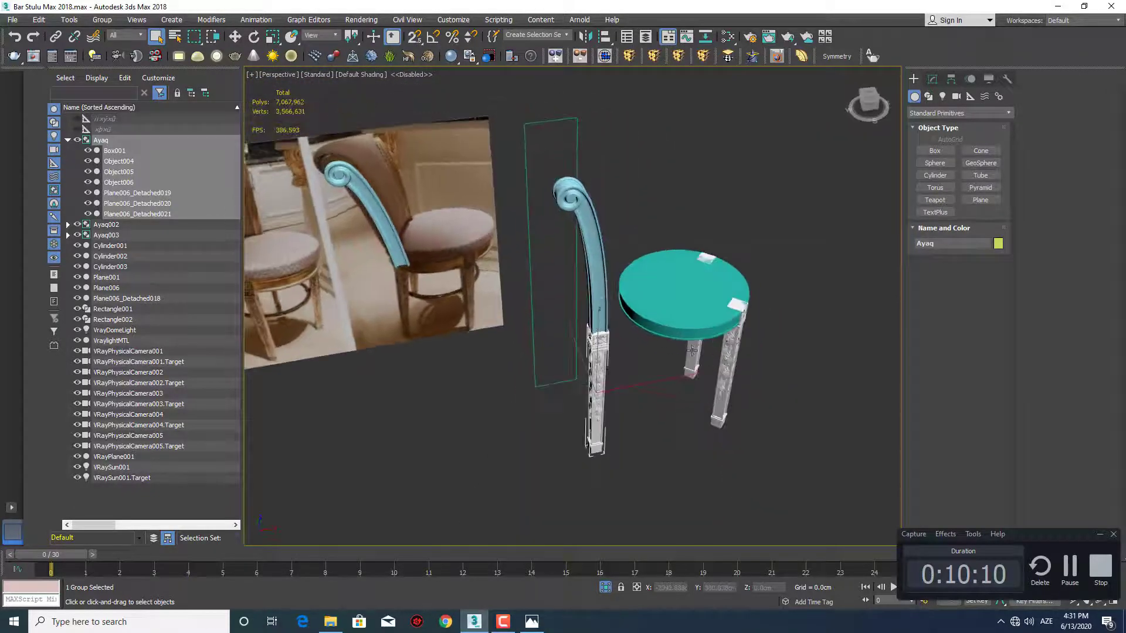
Select the post on the leg and examine the stool photo's carved backrest post up close in front view
left_click(591, 273)
scroll(598, 282, "up", 2)
key("f")
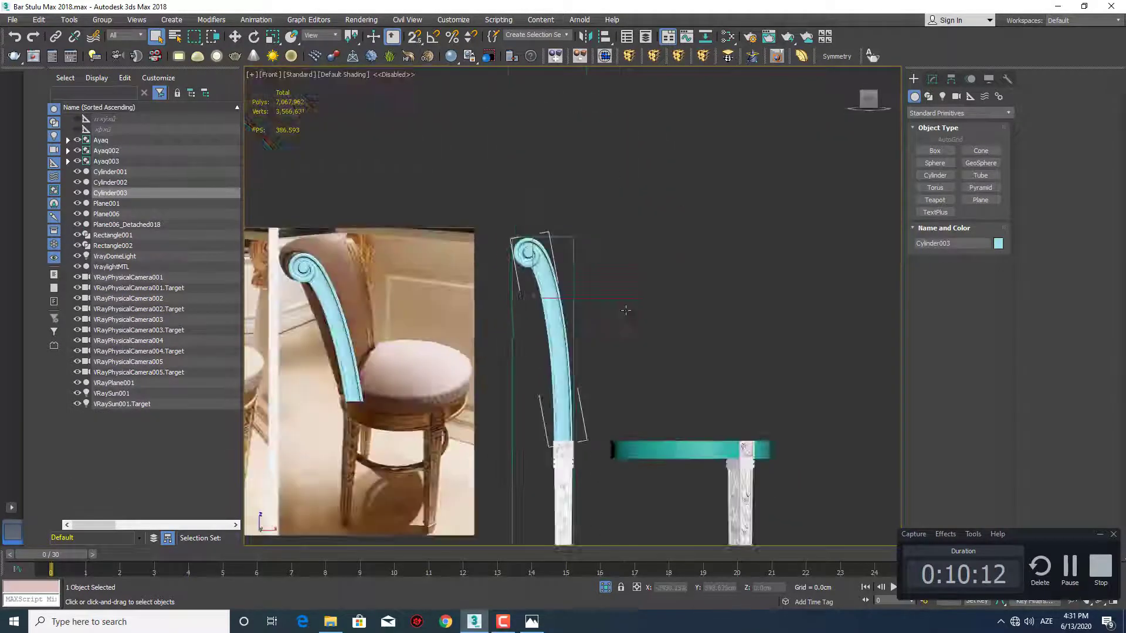
scroll(581, 340, "up", 3)
middle_click_drag(581, 340, 666, 281)
scroll(672, 281, "down", 4)
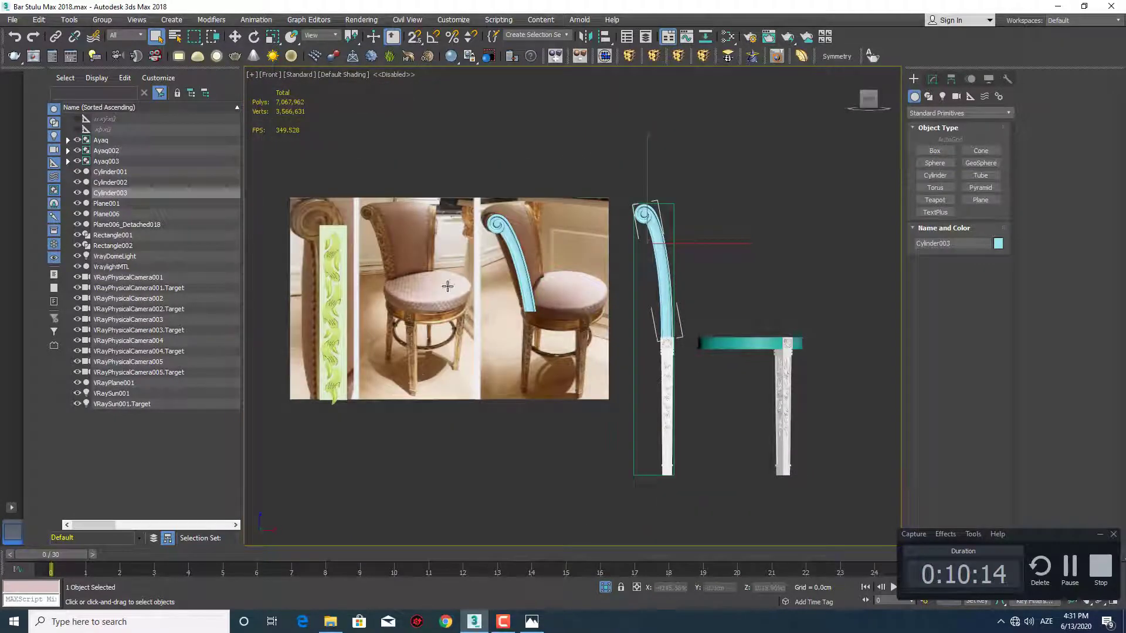
scroll(459, 265, "up", 5)
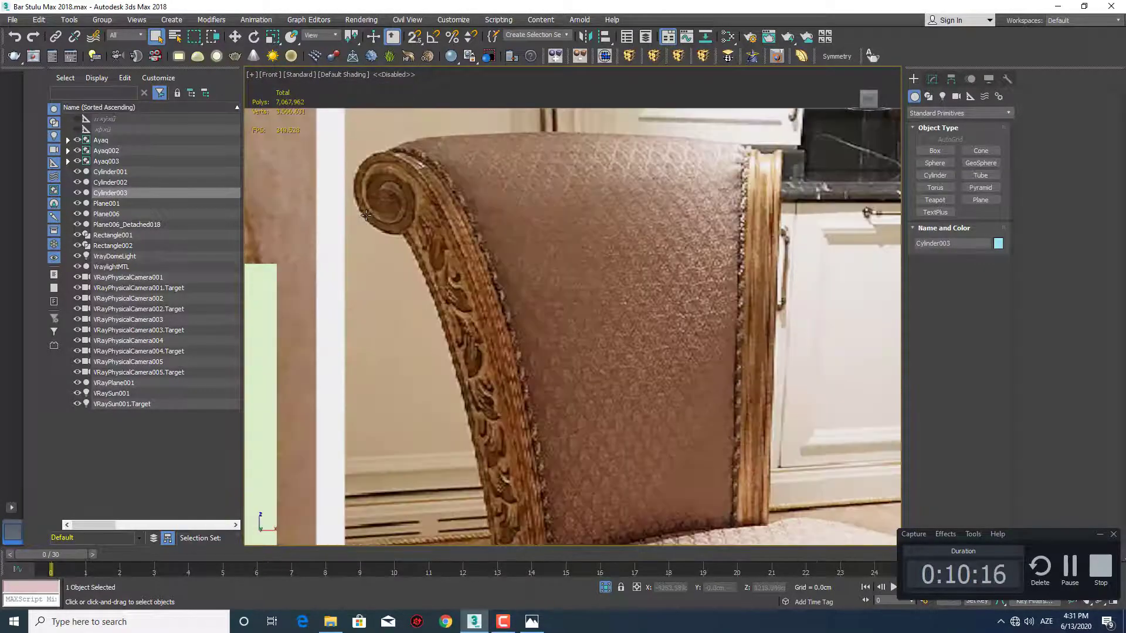
Open the group of the leg beneath the scrolled post so its individual parts become selectable
middle_click_drag(439, 248, 486, 232)
scroll(545, 275, "down", 5)
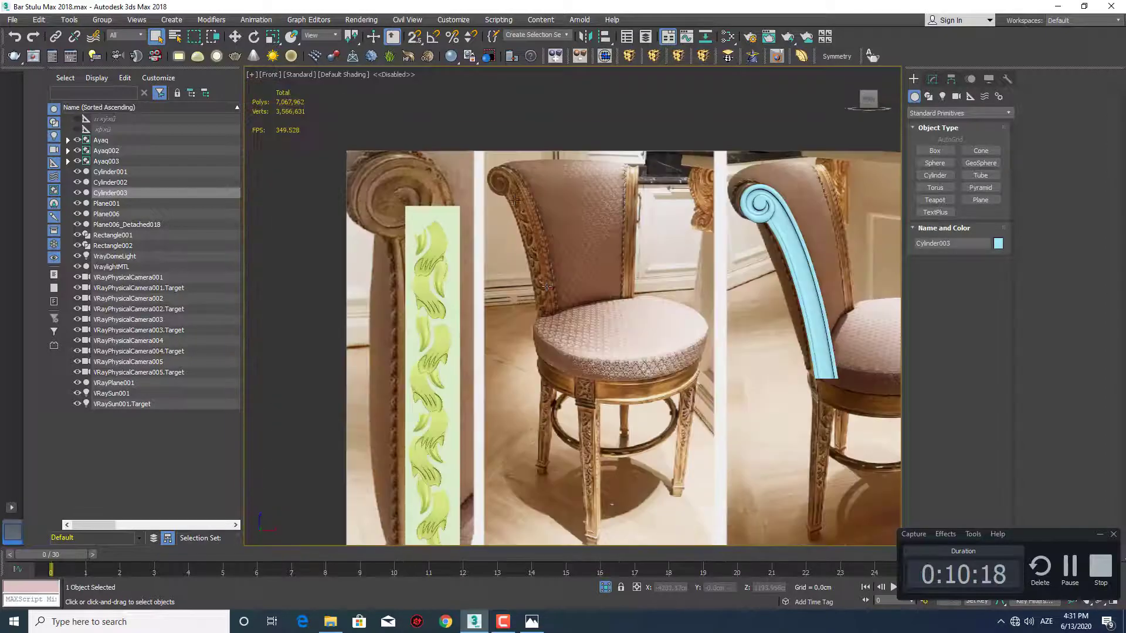
middle_click_drag(547, 264, 478, 229)
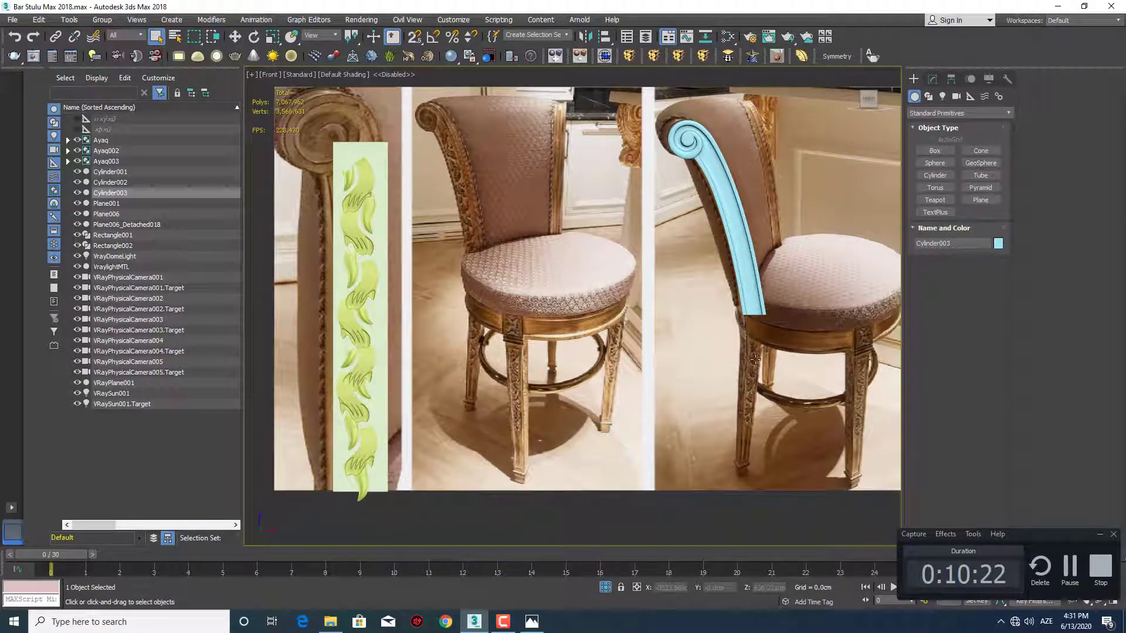
middle_click_drag(756, 359, 620, 308)
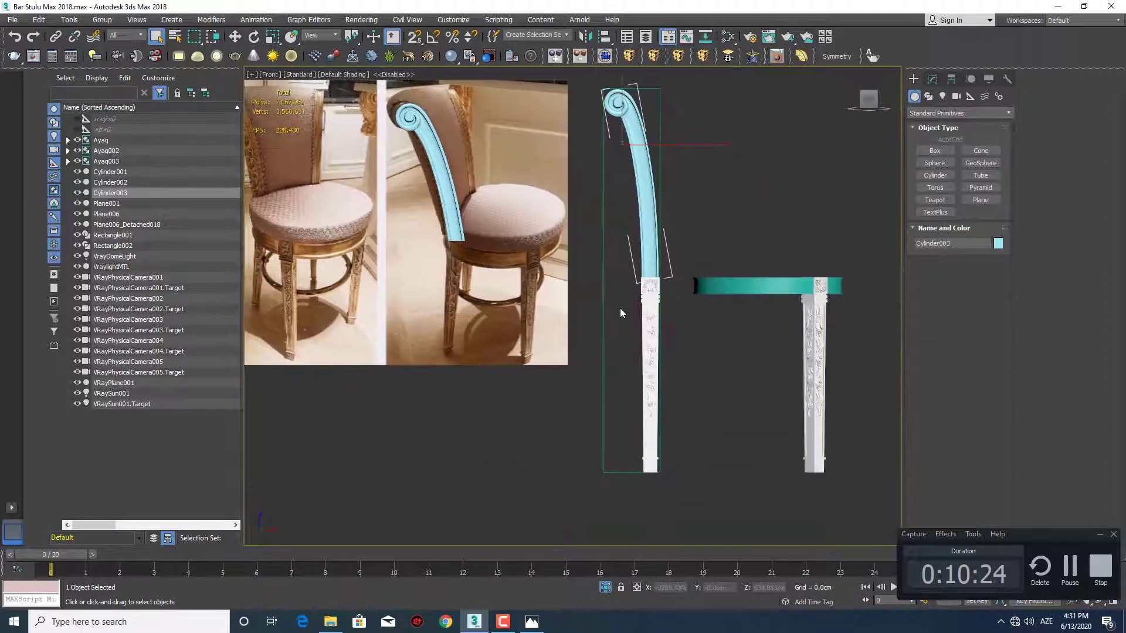
scroll(660, 328, "up", 4)
left_click(661, 328)
left_click(104, 21)
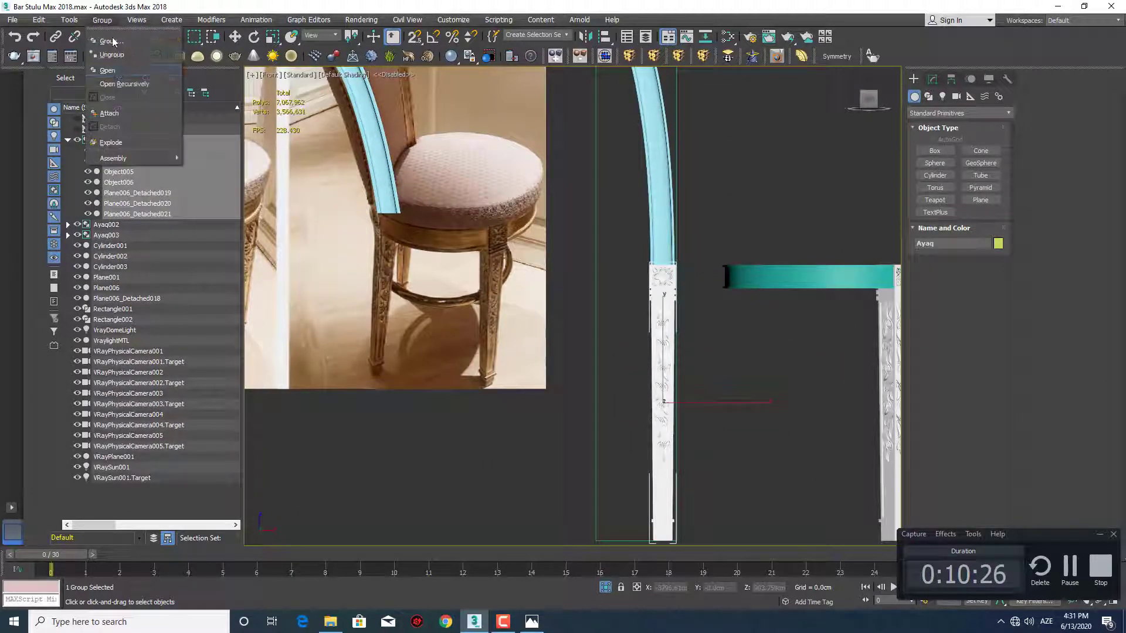
left_click(113, 71)
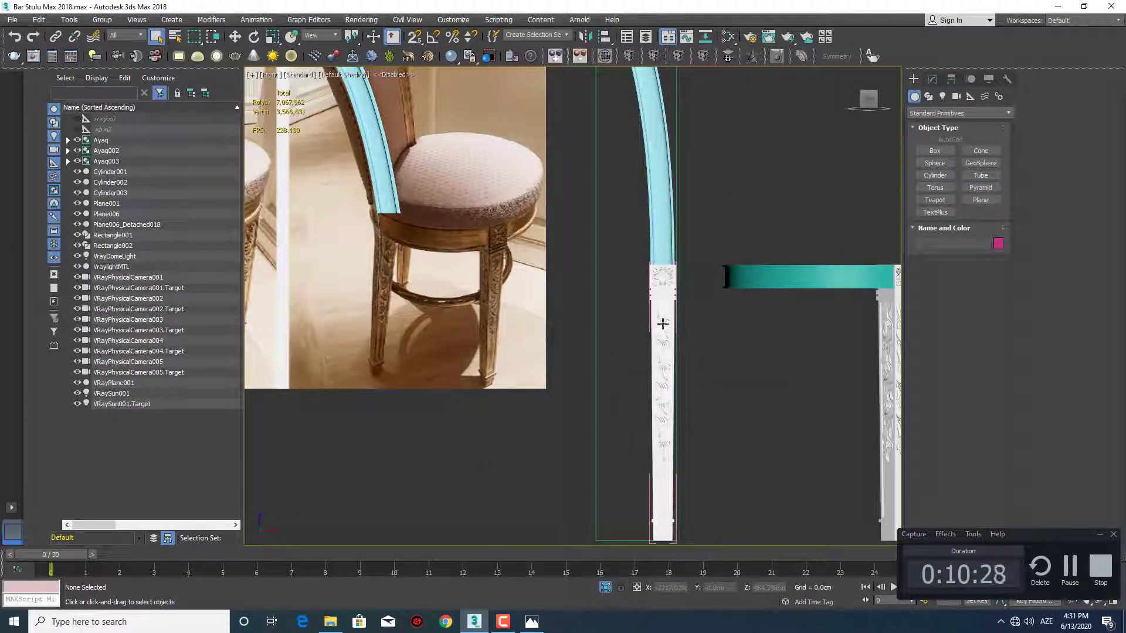
Select the carved leaf ornament inside the leg's opened group and try moving it upward onto the post
middle_click_drag(663, 323, 656, 343)
scroll(435, 365, "up", 6)
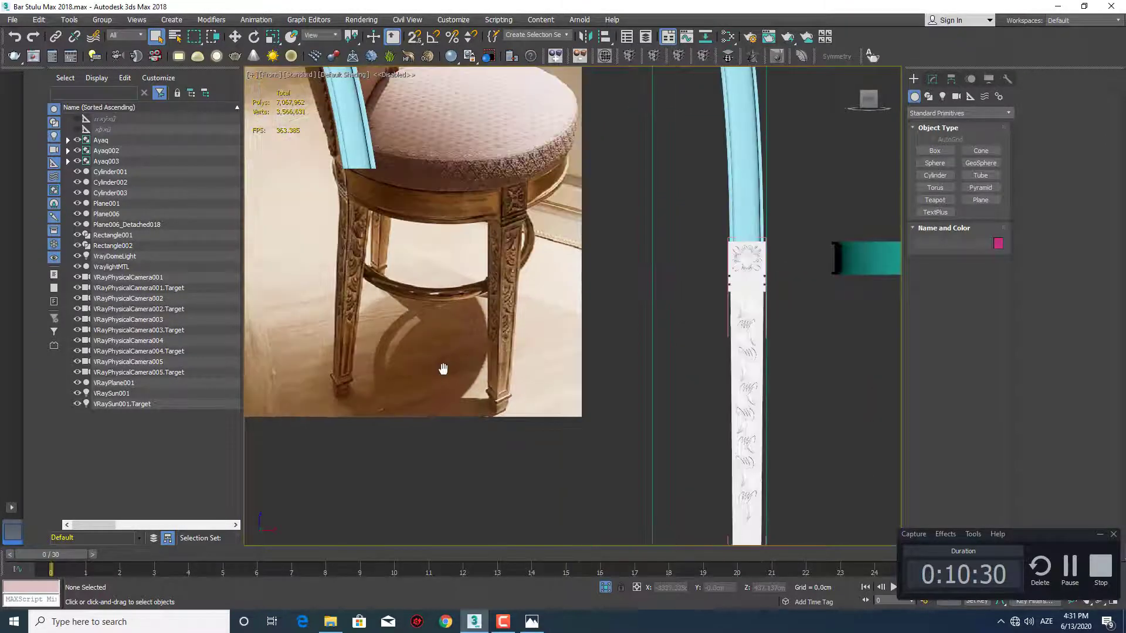
middle_click_drag(435, 365, 466, 364)
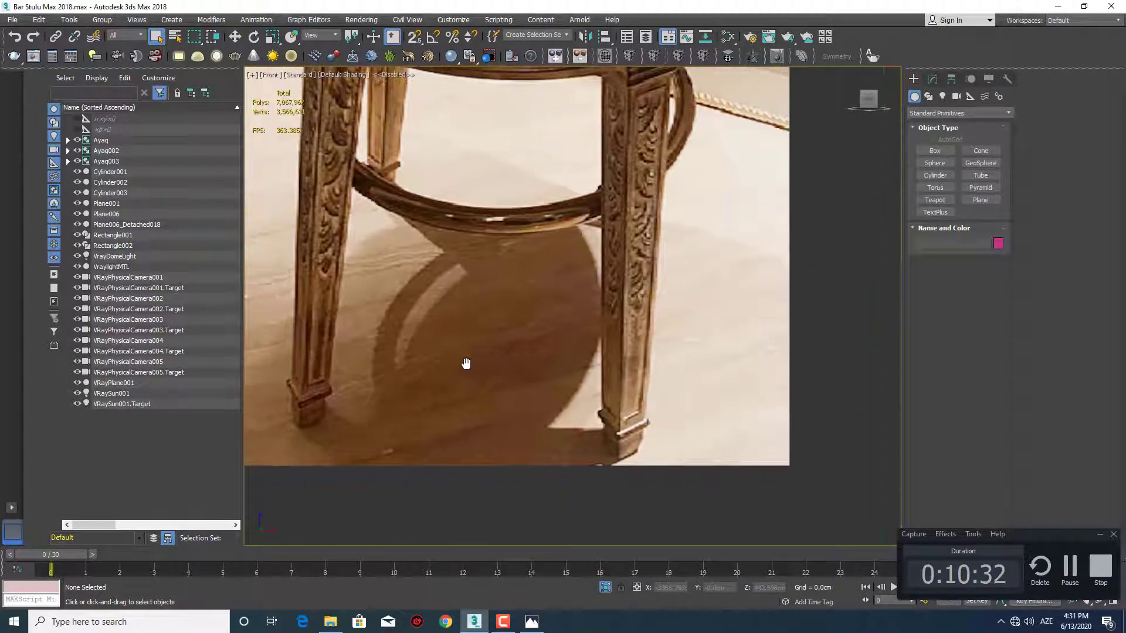
scroll(466, 364, "down", 5)
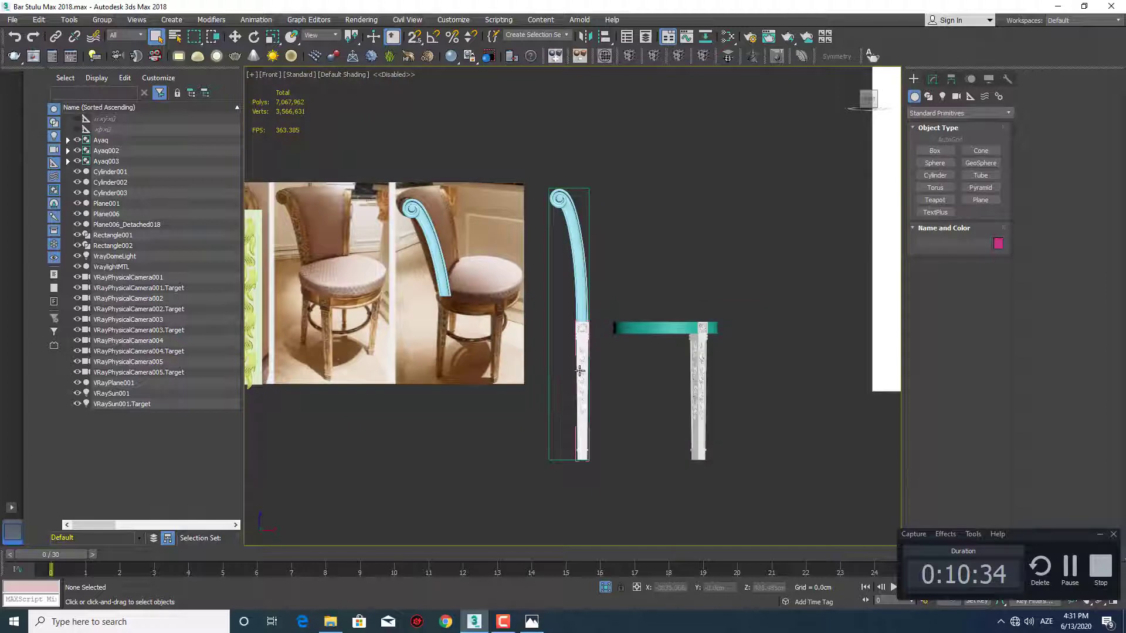
left_click(579, 370)
scroll(580, 372, "up", 4)
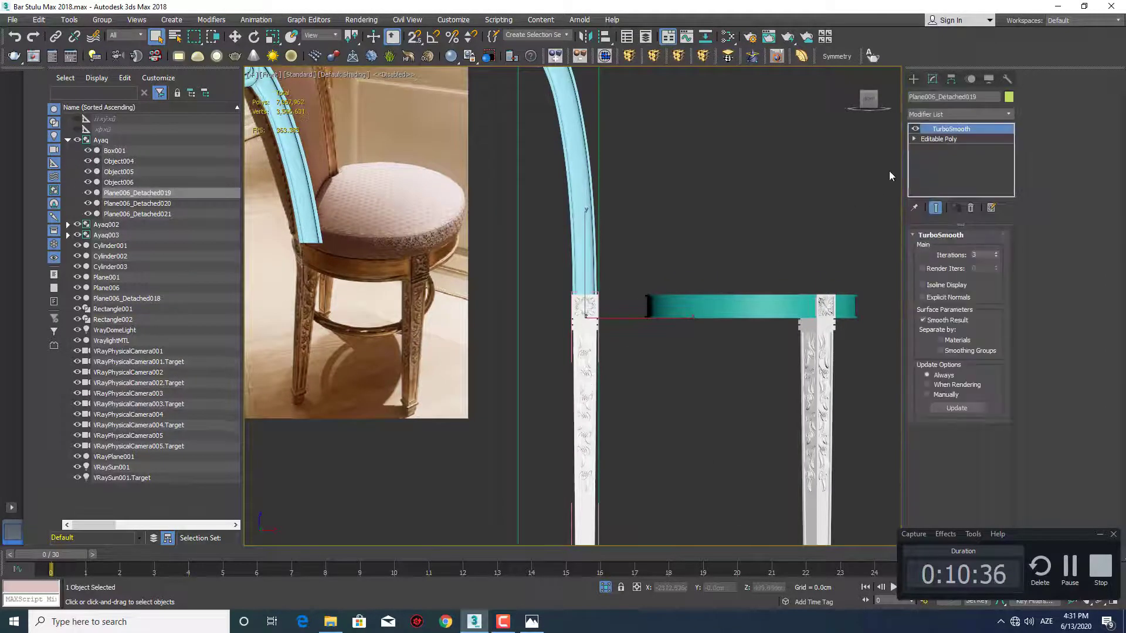
left_click(913, 80)
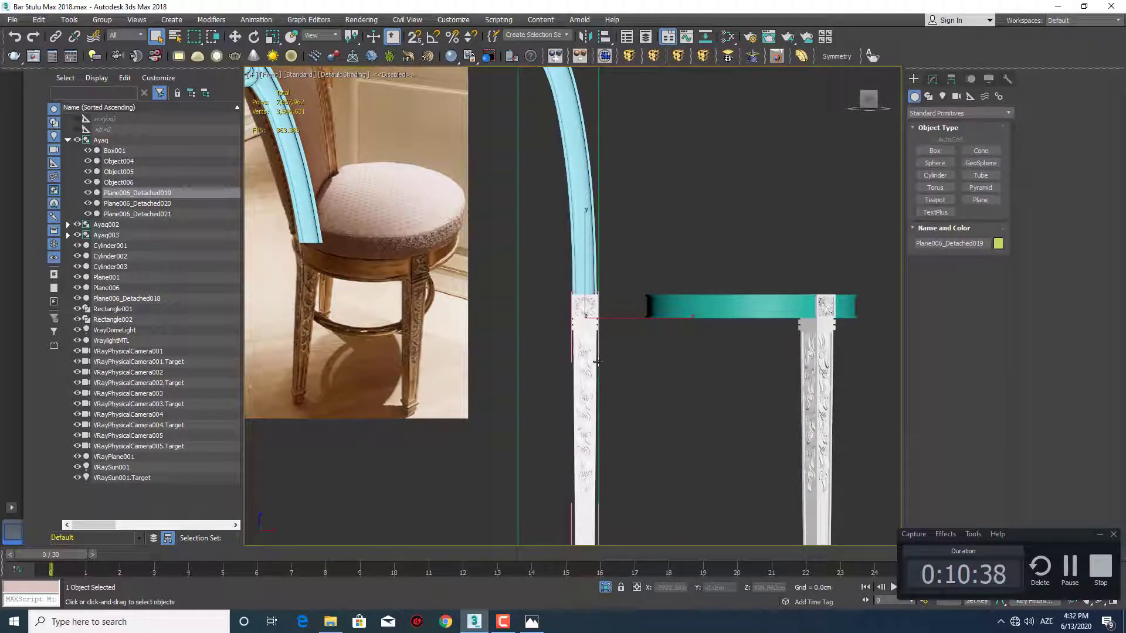
key("w")
scroll(597, 361, "down", 2)
left_click_drag(589, 281, 590, 151)
key("ctrl+z")
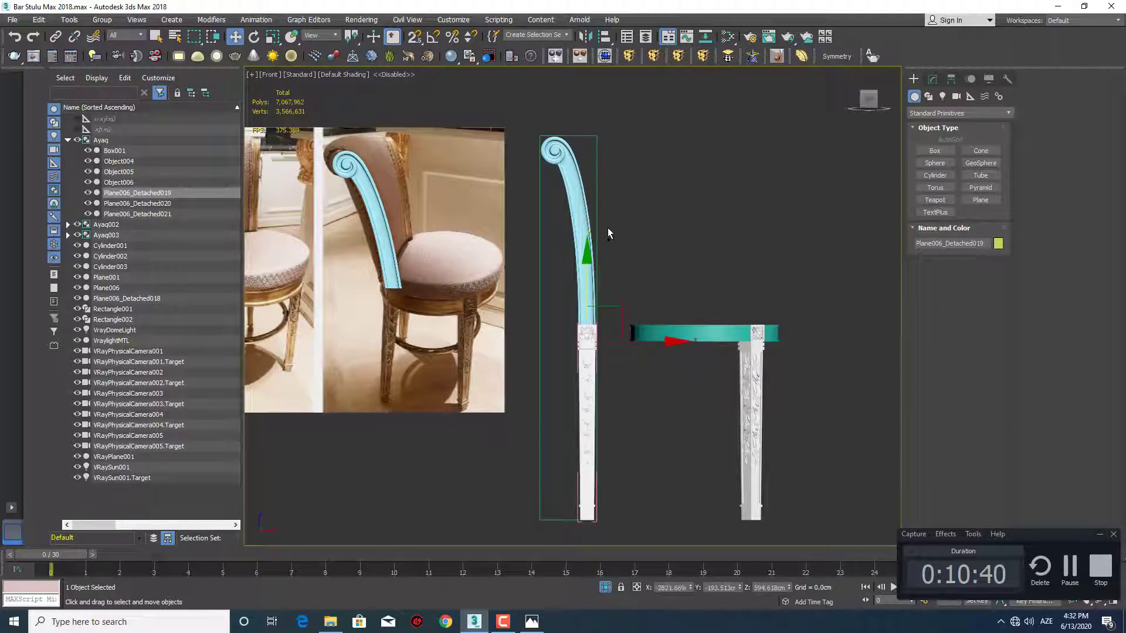
Make one independent copy of the leg's carved ornament above the post and detach it from the leg group
middle_click_drag(605, 296, 626, 395)
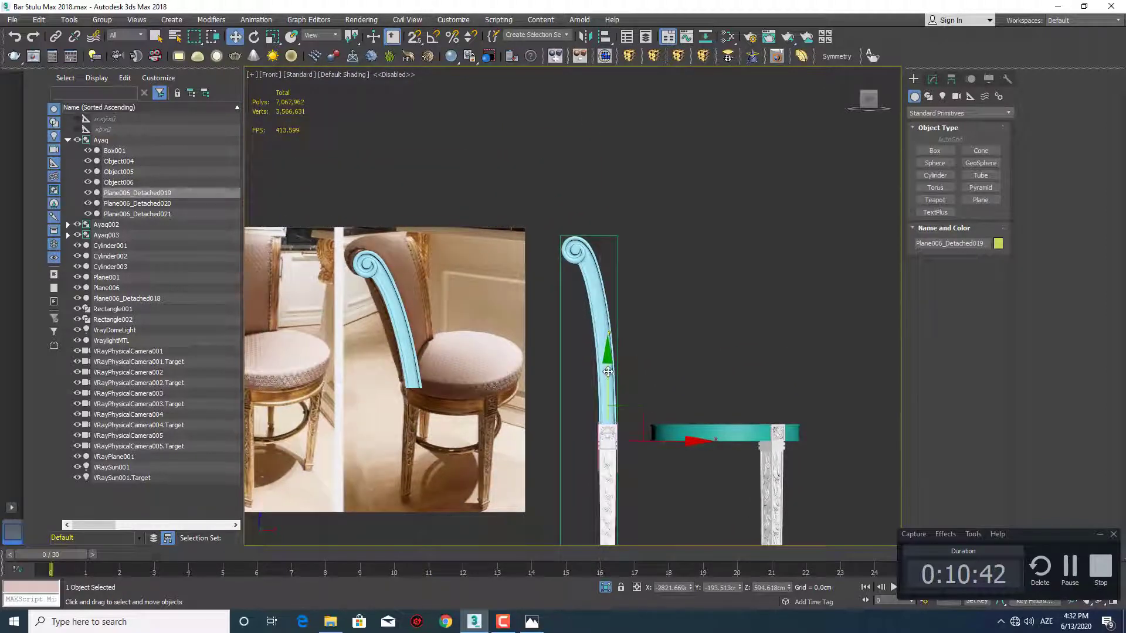
left_click_drag(608, 369, 609, 96, "shift")
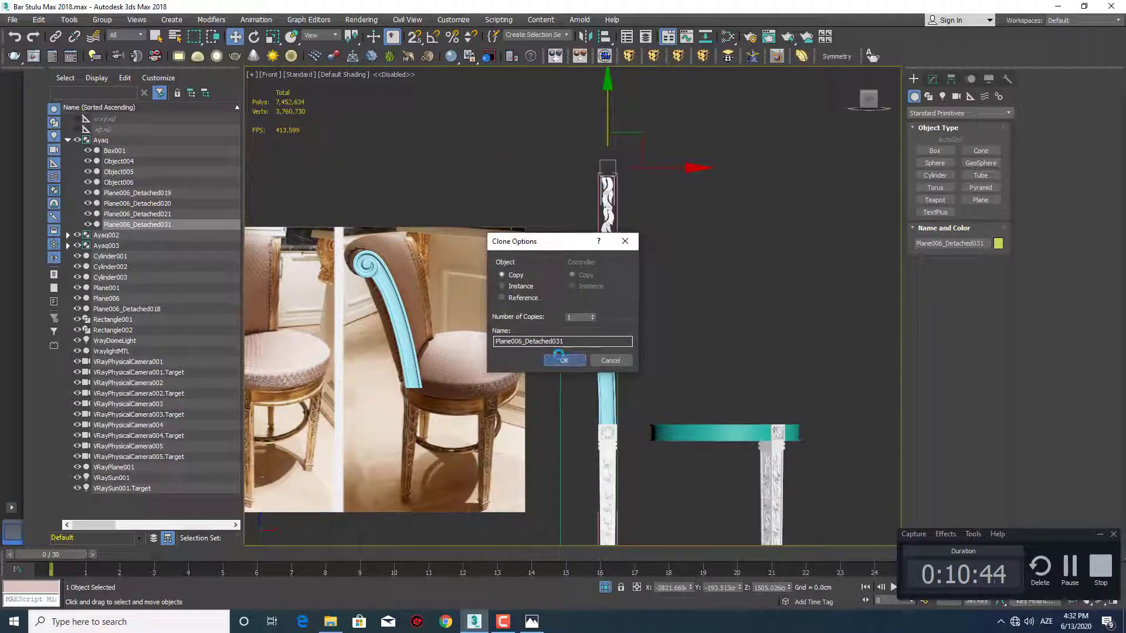
left_click(102, 20)
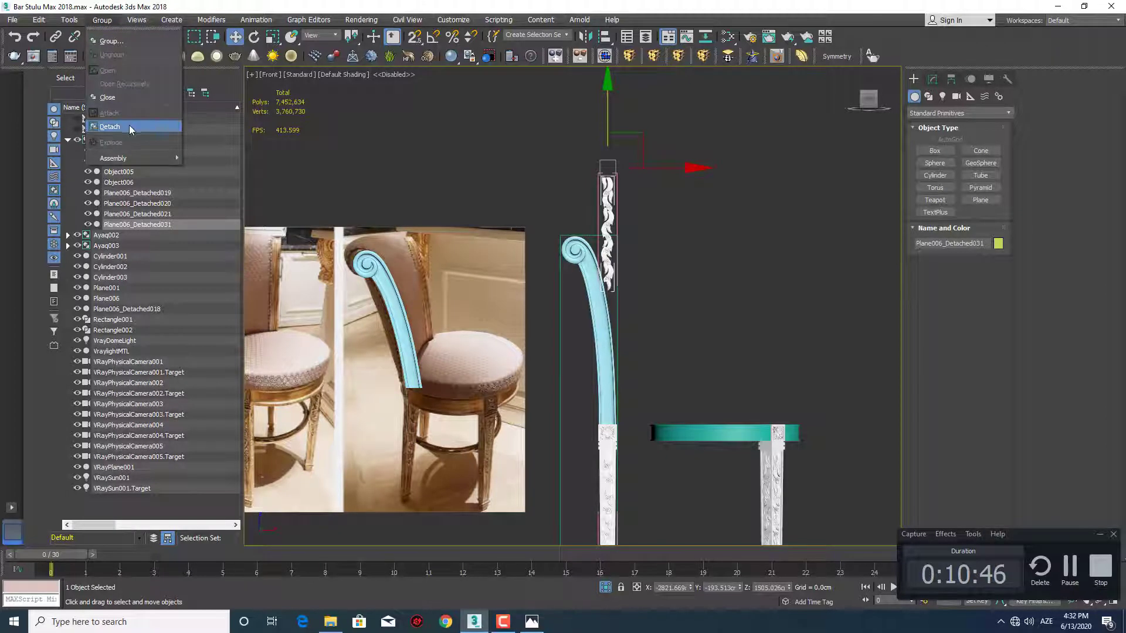
left_click(129, 127)
Move the detached ornament copy down onto the front of the curved post
middle_click_drag(639, 159, 642, 111)
left_click_drag(642, 112, 641, 213)
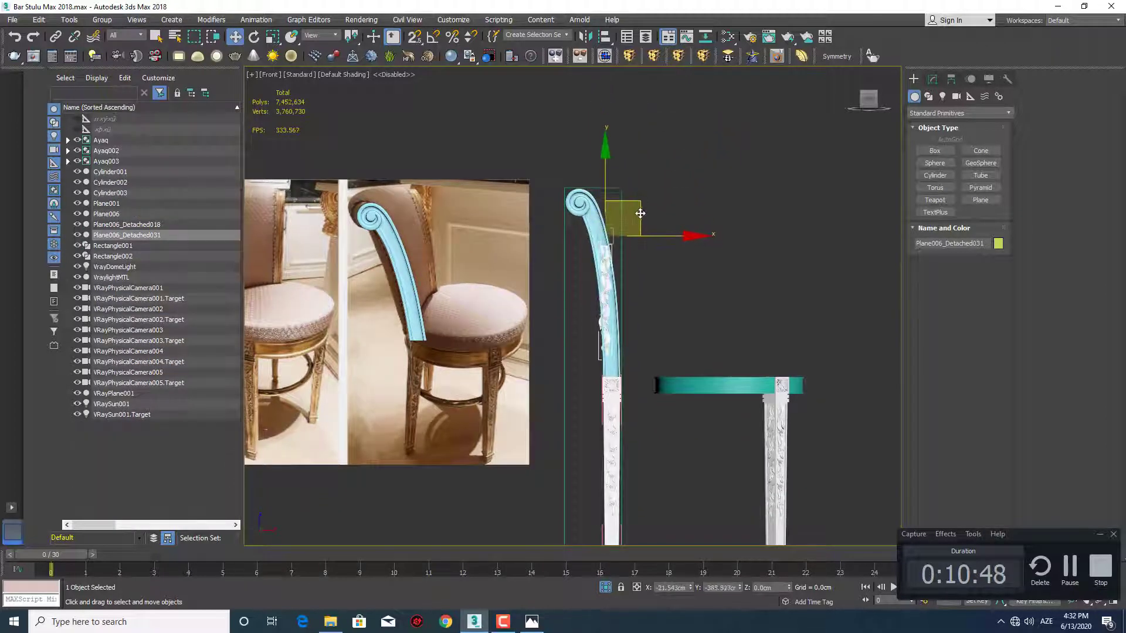
middle_click_drag(593, 287, 700, 297)
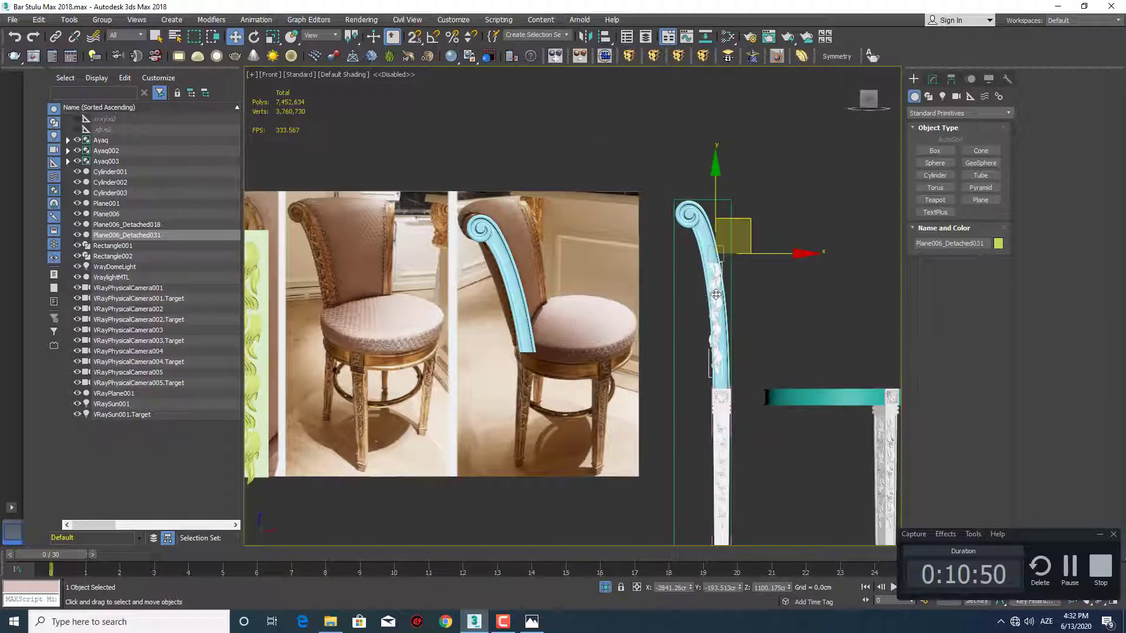
scroll(715, 295, "up", 5)
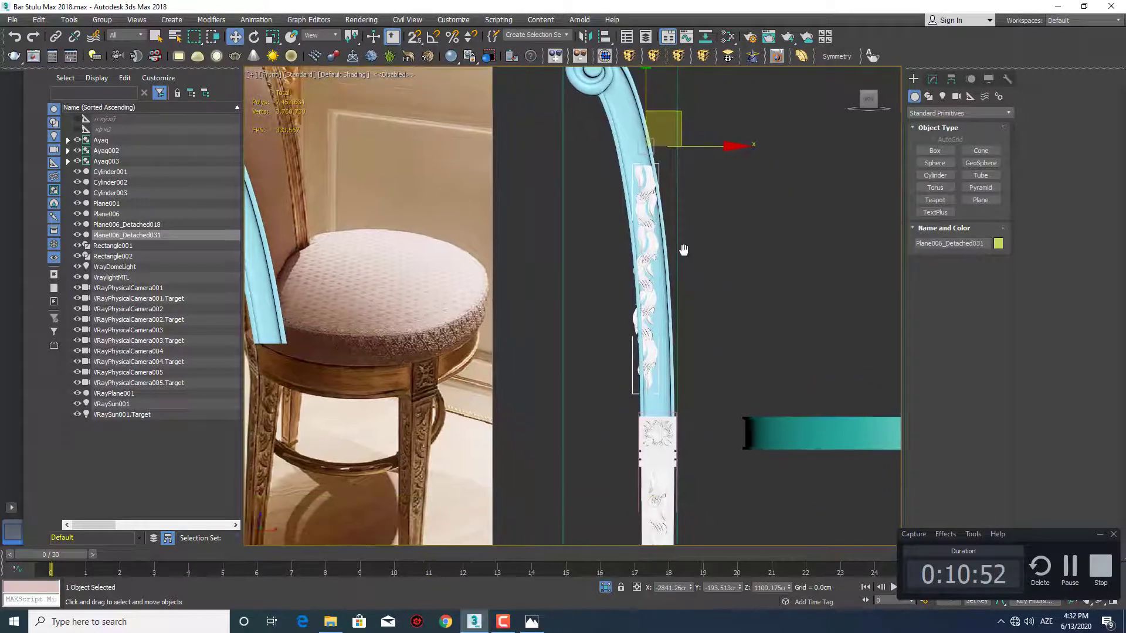
middle_click_drag(683, 250, 679, 281)
Rotate the ornament copy to follow the post's slope and shift it up to just below the scroll
key("e")
left_click_drag(715, 197, 711, 191)
scroll(645, 277, "up", 4)
key("w")
middle_click_drag(650, 311, 643, 412)
left_click_drag(665, 258, 611, 149)
key("e")
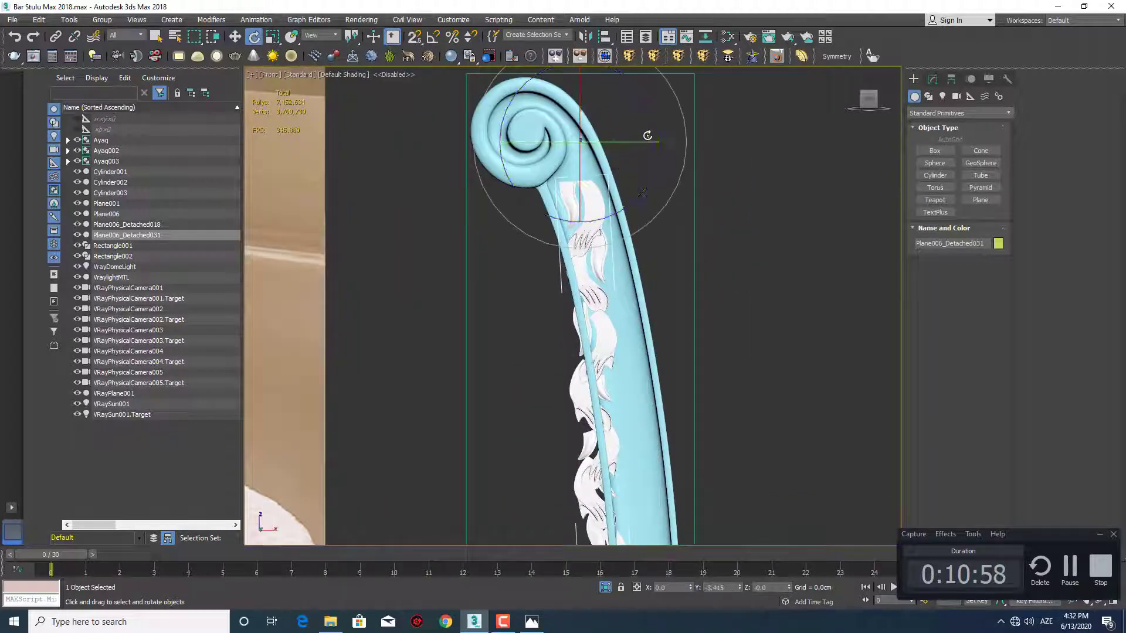
left_click_drag(656, 116, 650, 108)
scroll(661, 264, "down", 6)
middle_click_drag(661, 264, 668, 284)
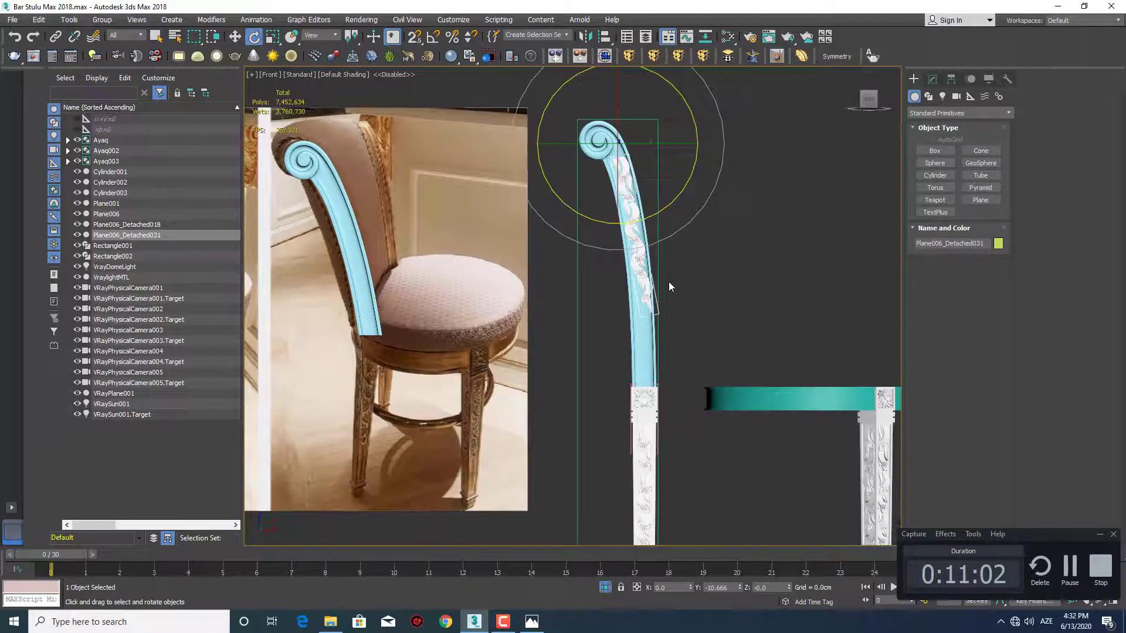
Delete the ornament copy taken from the leg
scroll(669, 282, "up", 4)
key("Delete")
middle_click_drag(653, 343, 702, 315)
scroll(702, 314, "down", 4)
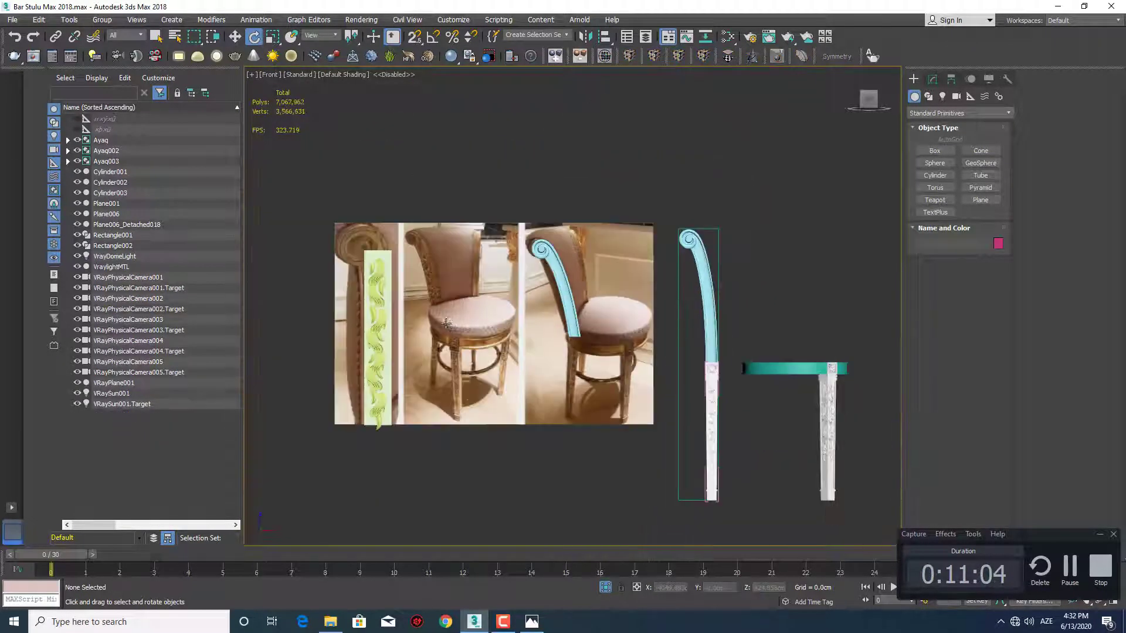
Make one independent copy of the green leaf ornament on the left reference photo and place it beside the post
left_click(380, 287)
scroll(410, 305, "up", 3)
scroll(425, 317, "down", 3)
key("w")
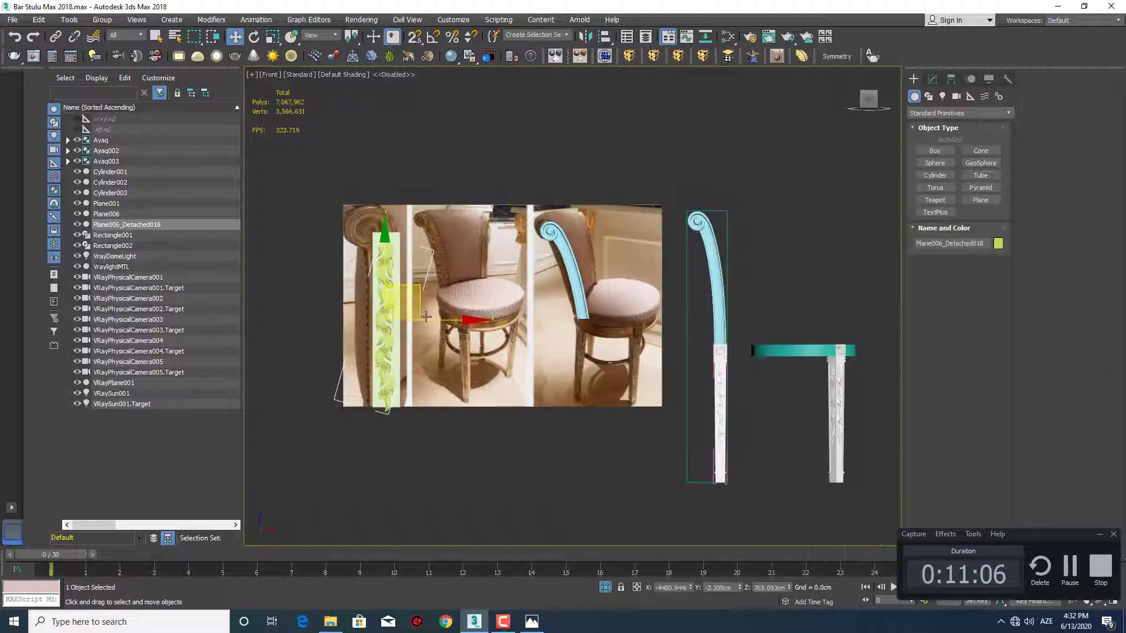
mouse_move(437, 320)
left_mouse_down("shift")
mouse_move(920, 320)
mouse_move(750, 319)
left_mouse_up("shift")
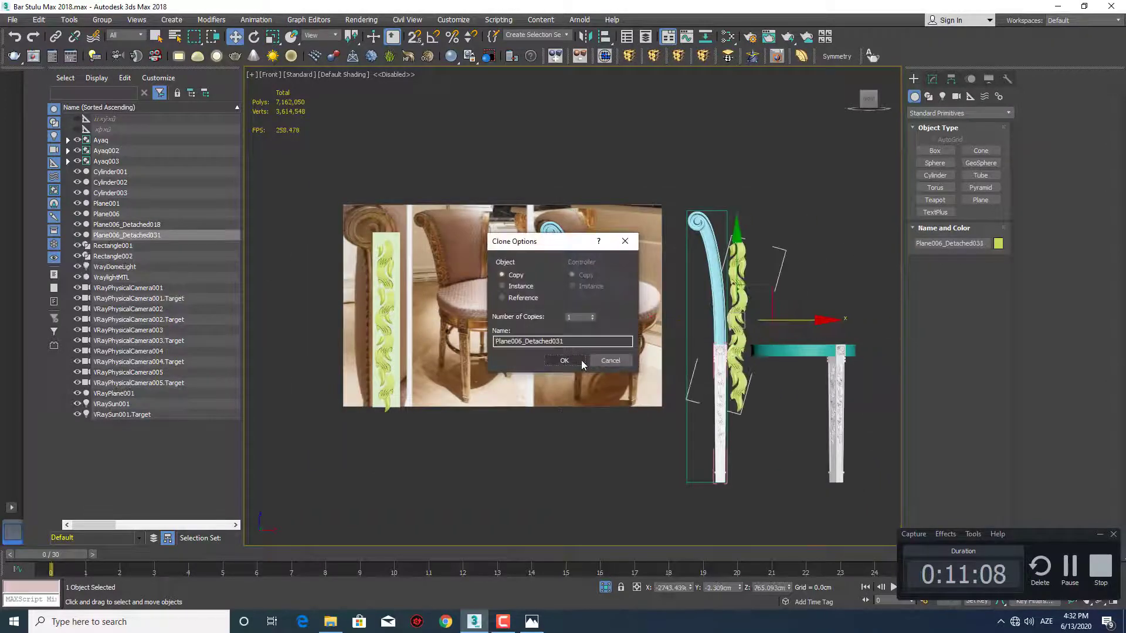
key("Return")
Move the green ornament copy over the post in front view and bring it forward in depth next to the post
middle_click_drag(750, 320, 670, 344)
scroll(670, 344, "up", 2)
left_click_drag(683, 318, 659, 276)
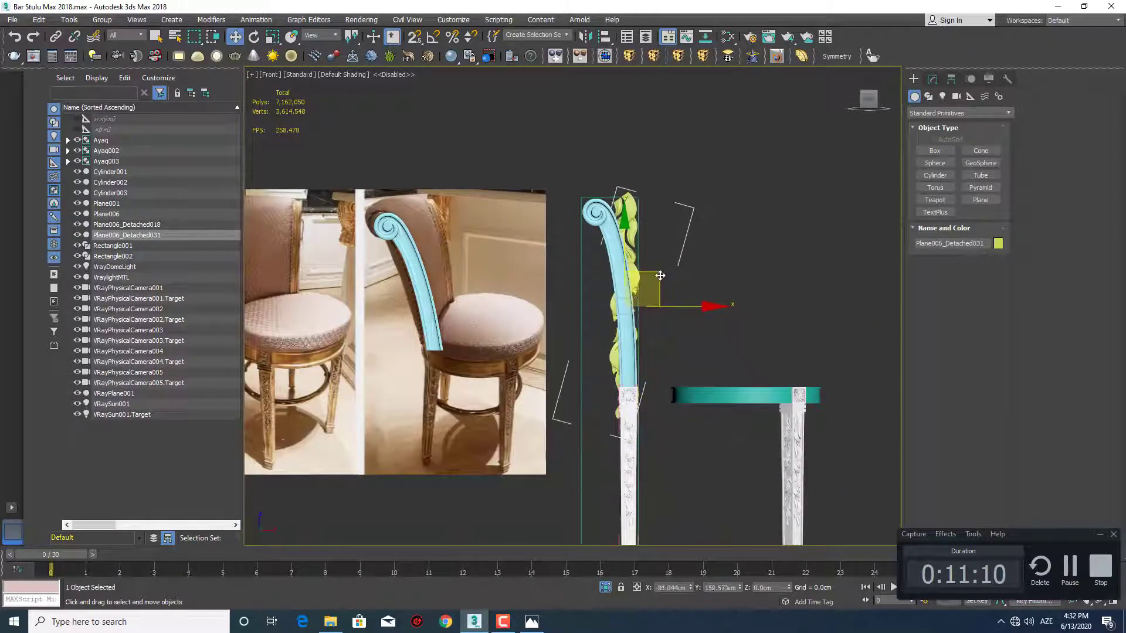
scroll(636, 277, "up", 2)
key("e")
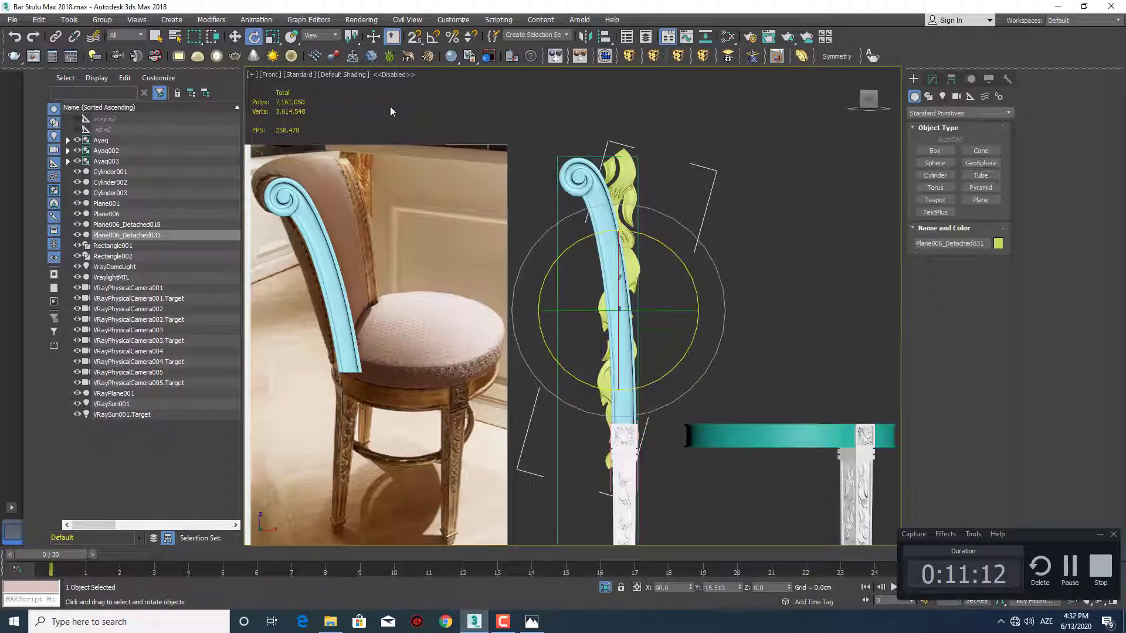
scroll(580, 281, "down", 4)
middle_click_drag(586, 293, 642, 358, "alt")
key("w")
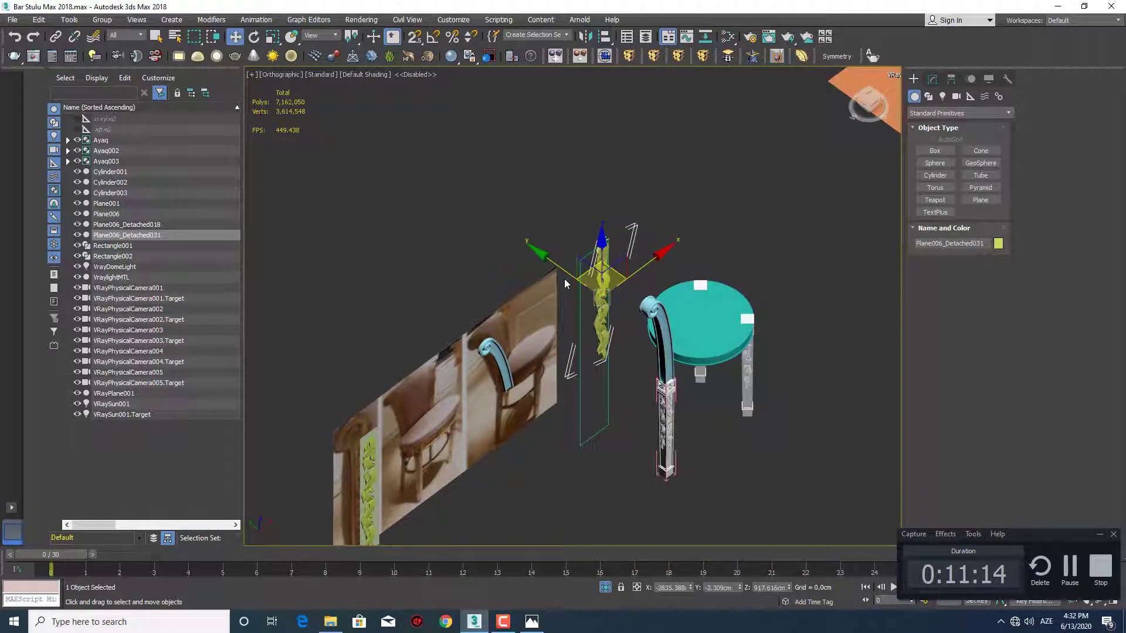
left_click_drag(565, 284, 665, 351)
Delete the TurboSmooth modifier from the green ornament copy
left_click(932, 79)
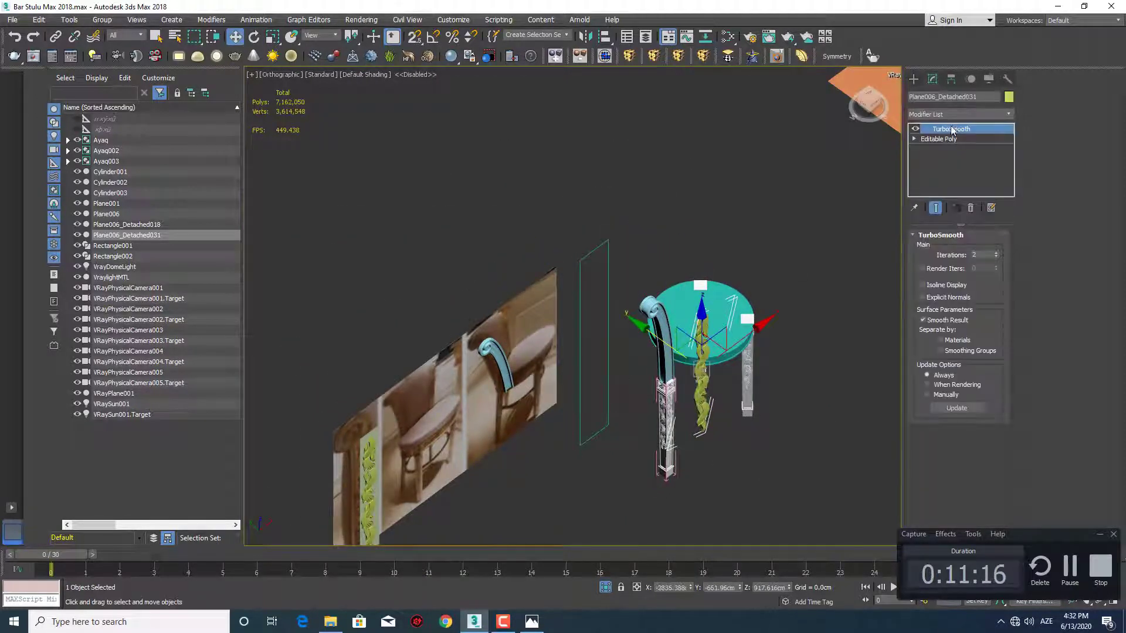
right_click(952, 130)
left_click(970, 148)
Reset the ornament copy's XForm and collapse its modifier stack to Editable Poly
left_click(1007, 78)
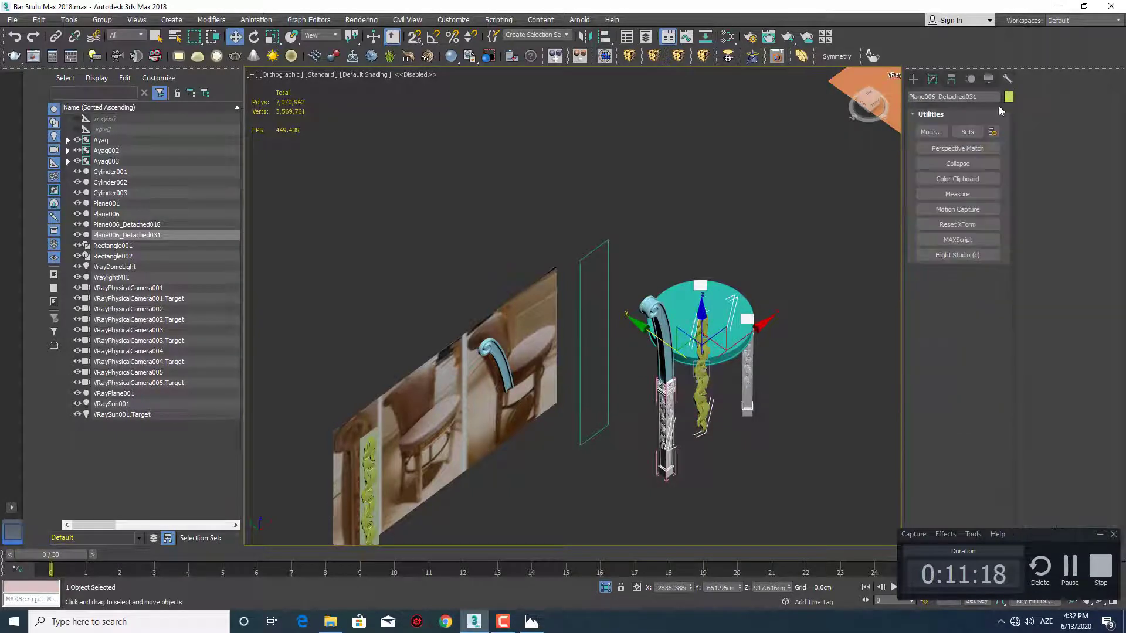
left_click(949, 225)
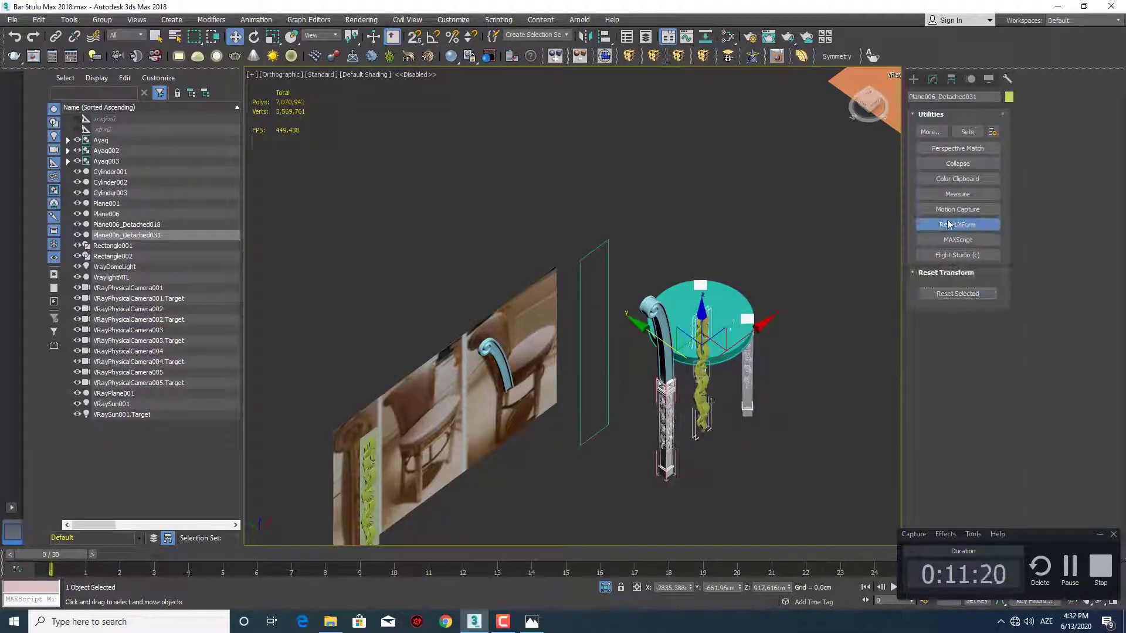
left_click(934, 80)
right_click(943, 125)
left_click(985, 244)
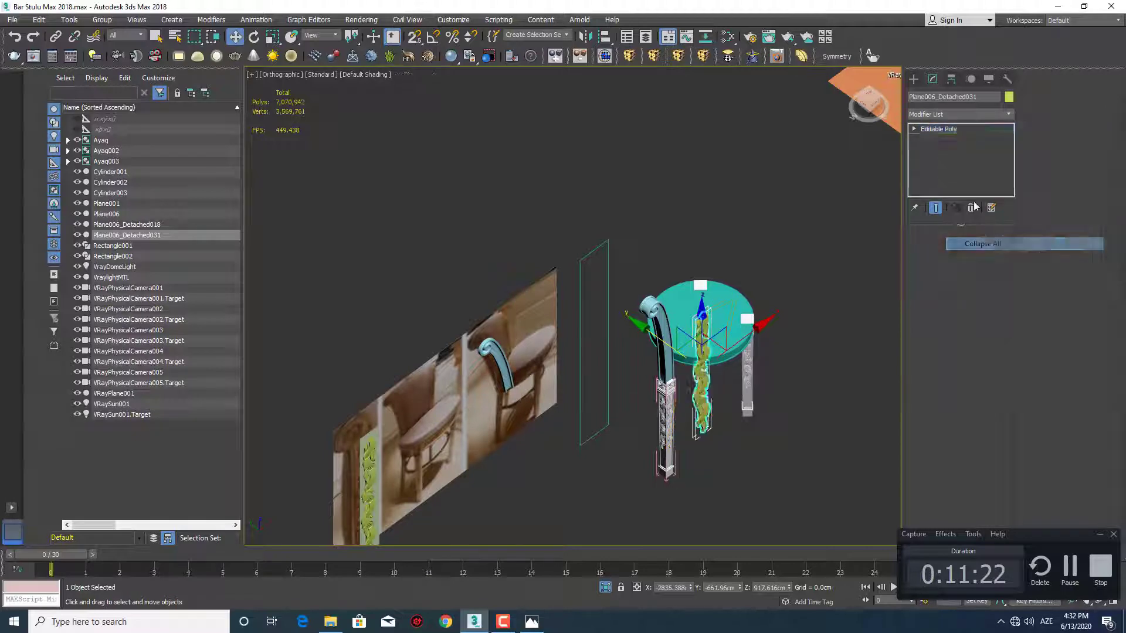
left_click(896, 77)
left_click(914, 79)
middle_click_drag(796, 173, 702, 182)
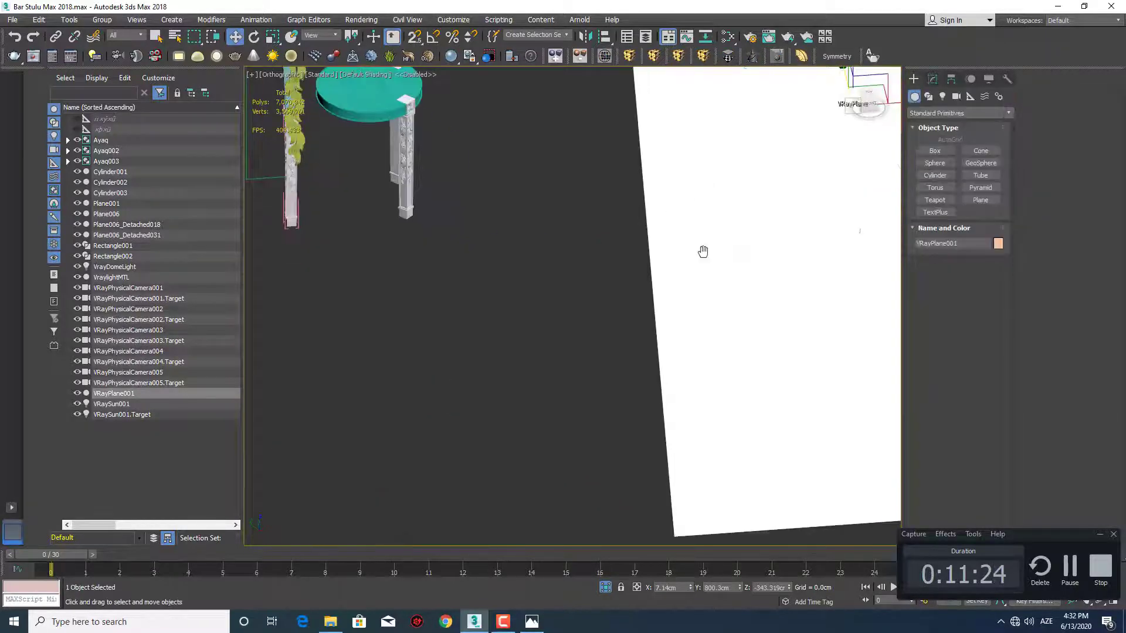
scroll(702, 252, "down", 4)
middle_click_drag(594, 237, 700, 303)
key("alt+q")
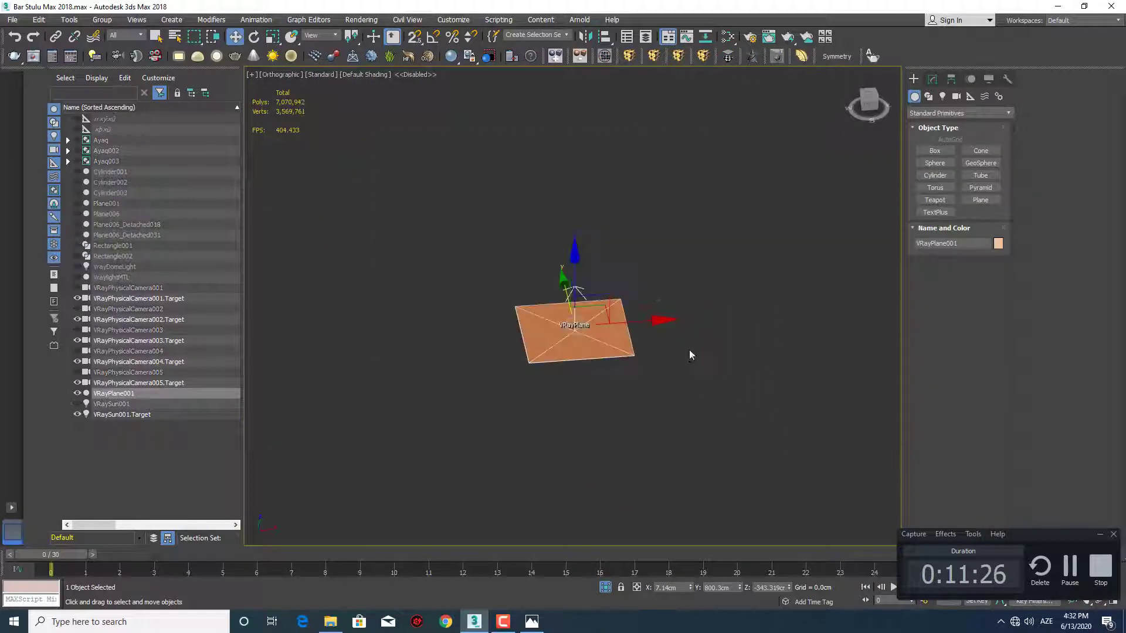
middle_click_drag(508, 323, 631, 320)
right_click(631, 320)
left_click(668, 261)
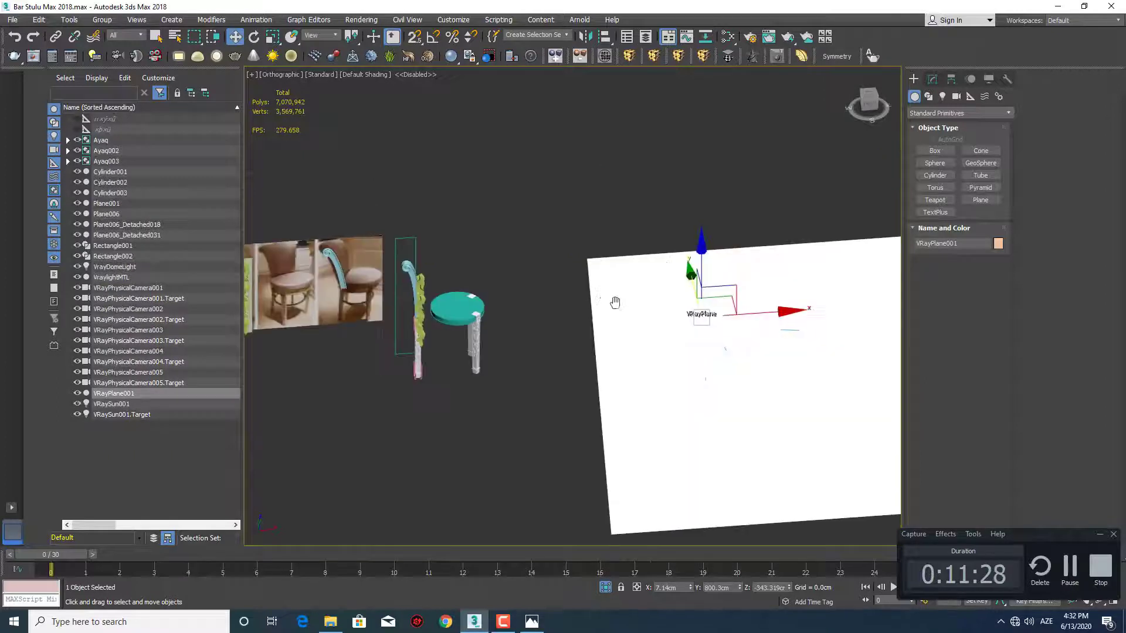
key("alt+q")
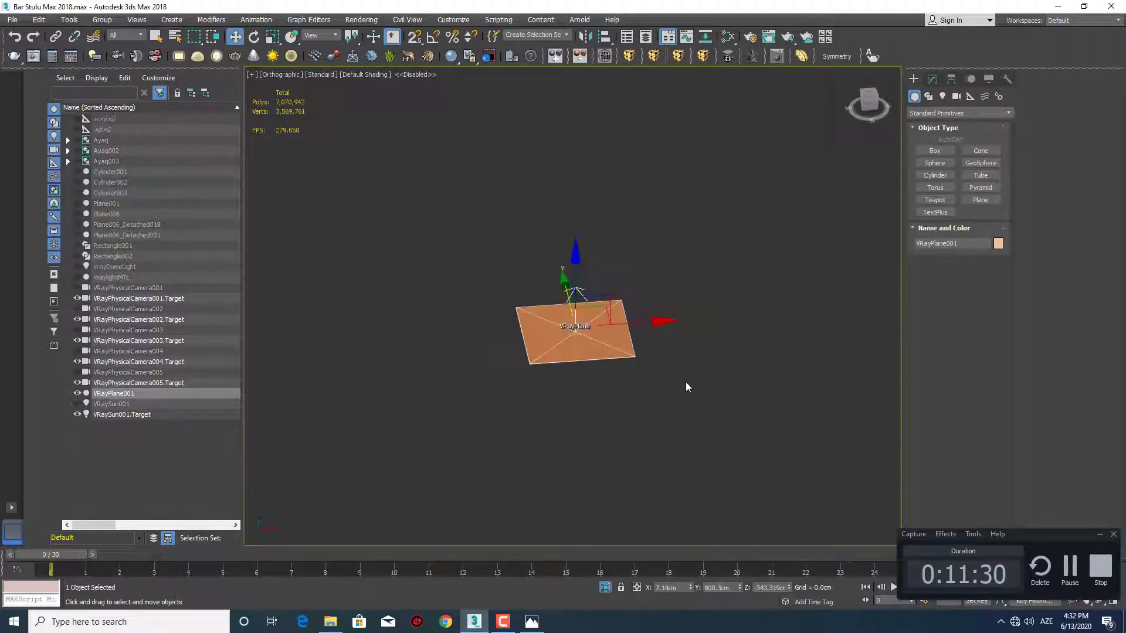
Unhide all objects in front view, select the reference photos, posts, ornaments and stool parts together, and isolate them
key("f")
right_click(692, 317)
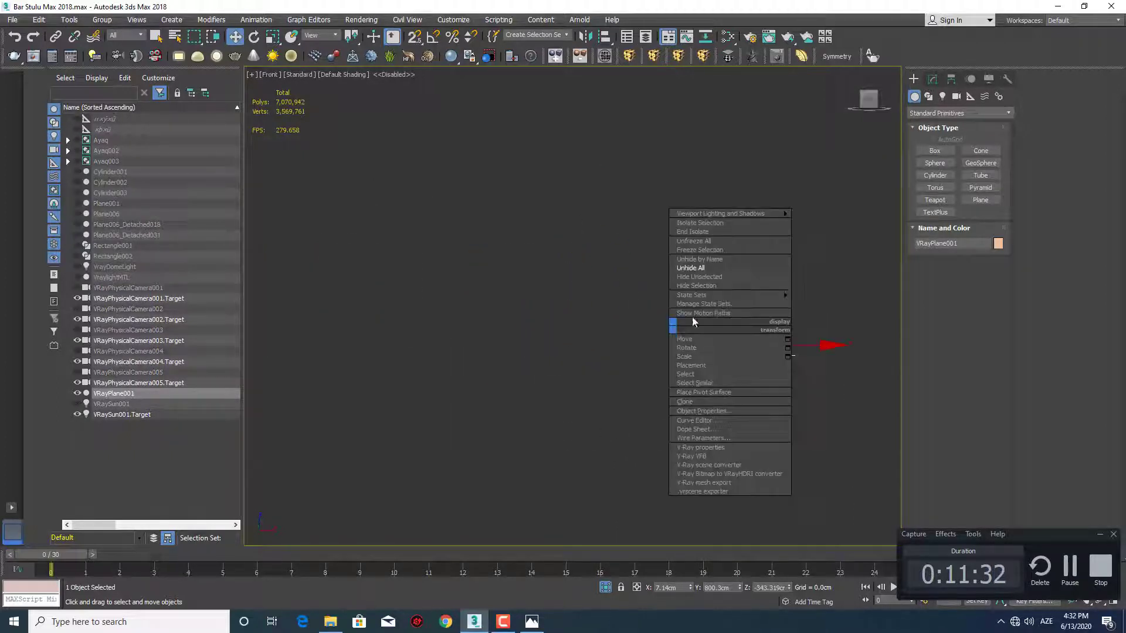
left_click(712, 270)
middle_click_drag(565, 315, 687, 395)
scroll(688, 395, "down", 3)
middle_click_drag(723, 353, 774, 399)
scroll(774, 399, "down", 3)
middle_click_drag(678, 315, 854, 328)
scroll(854, 327, "down", 3)
left_click_drag(798, 427, 776, 419)
key("z")
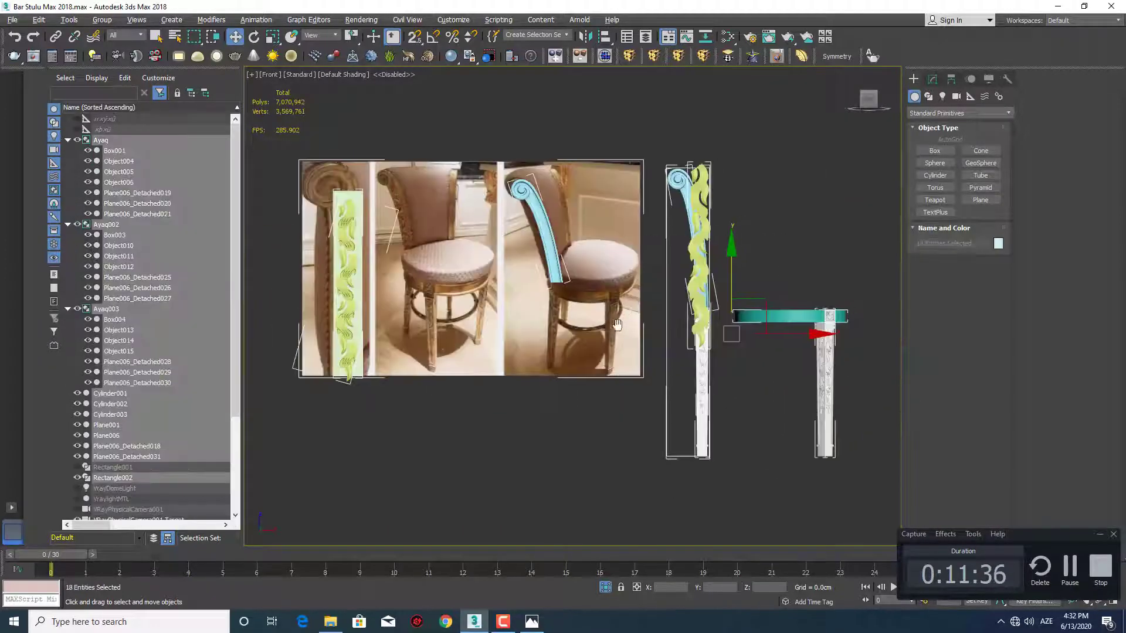
Select the green ornament over the scrolled post in front view and open exact scale entry for it
left_click(645, 242)
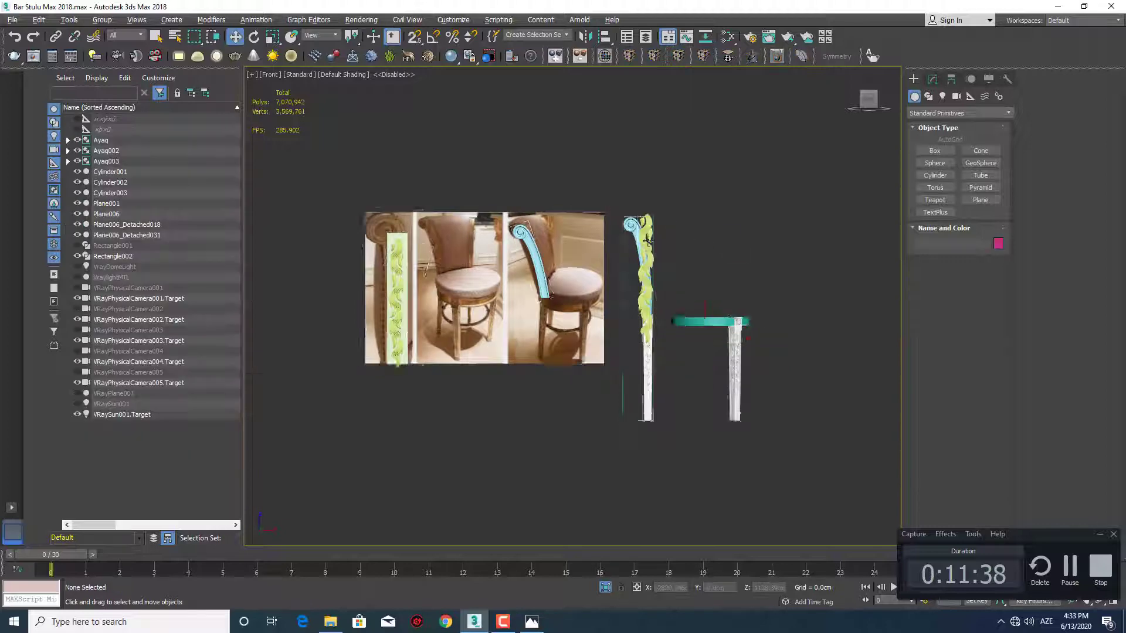
scroll(643, 241, "up", 3)
scroll(645, 246, "up", 3)
key("e")
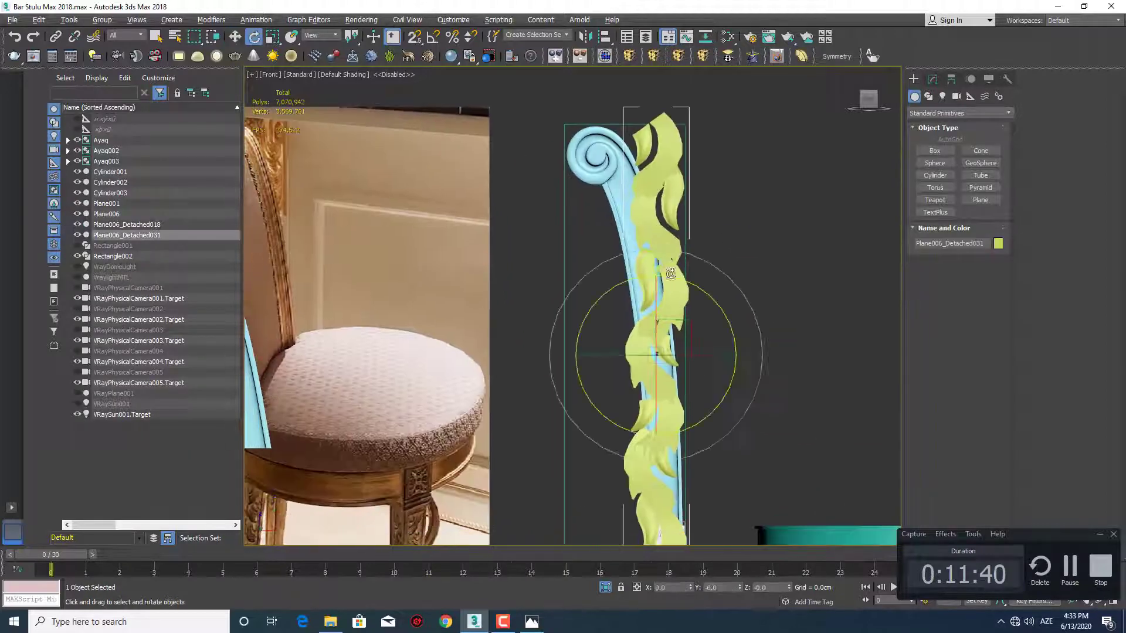
key("w")
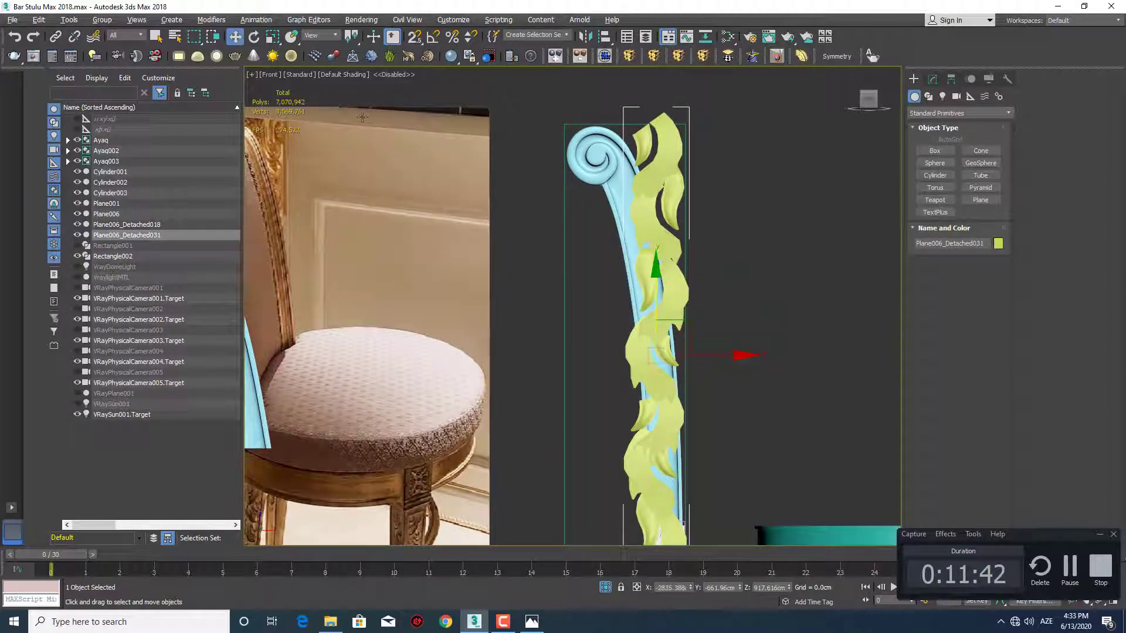
key("r")
key("F12")
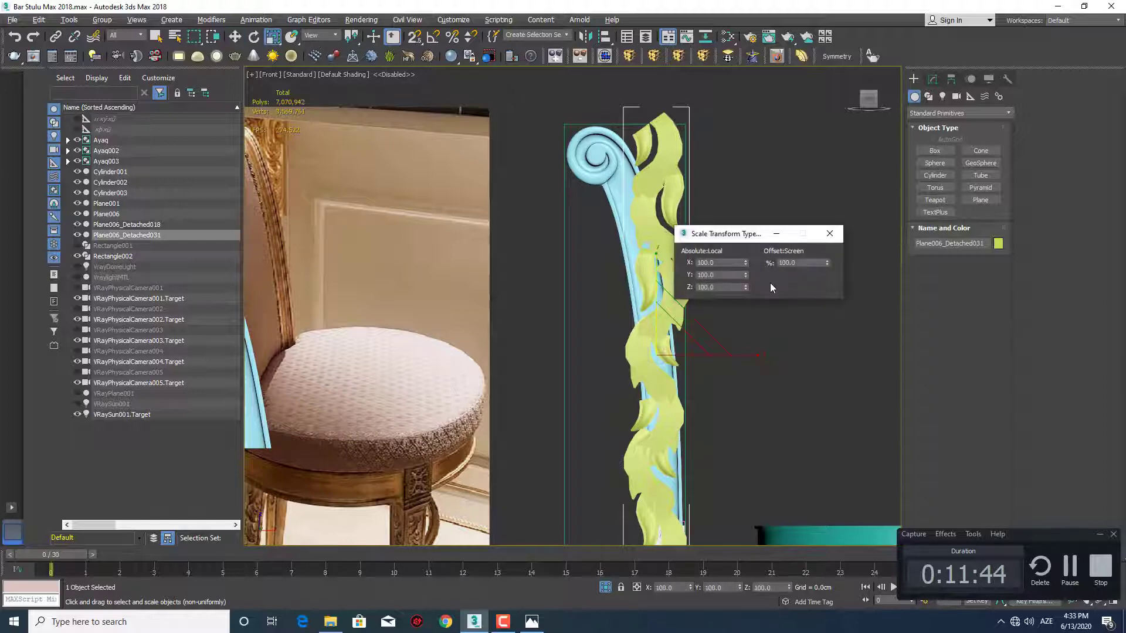
Try scaling the ornament uniformly by 50 percent, and undo the scaling
type("50")
key("Return")
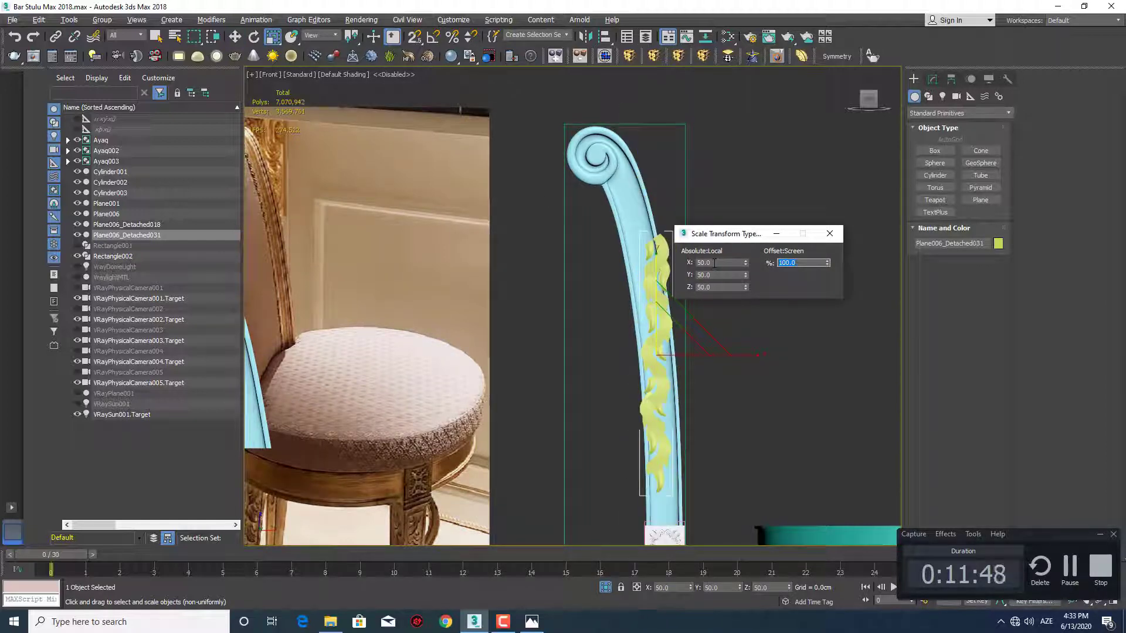
middle_click_drag(632, 349, 586, 343)
key("ctrl+z")
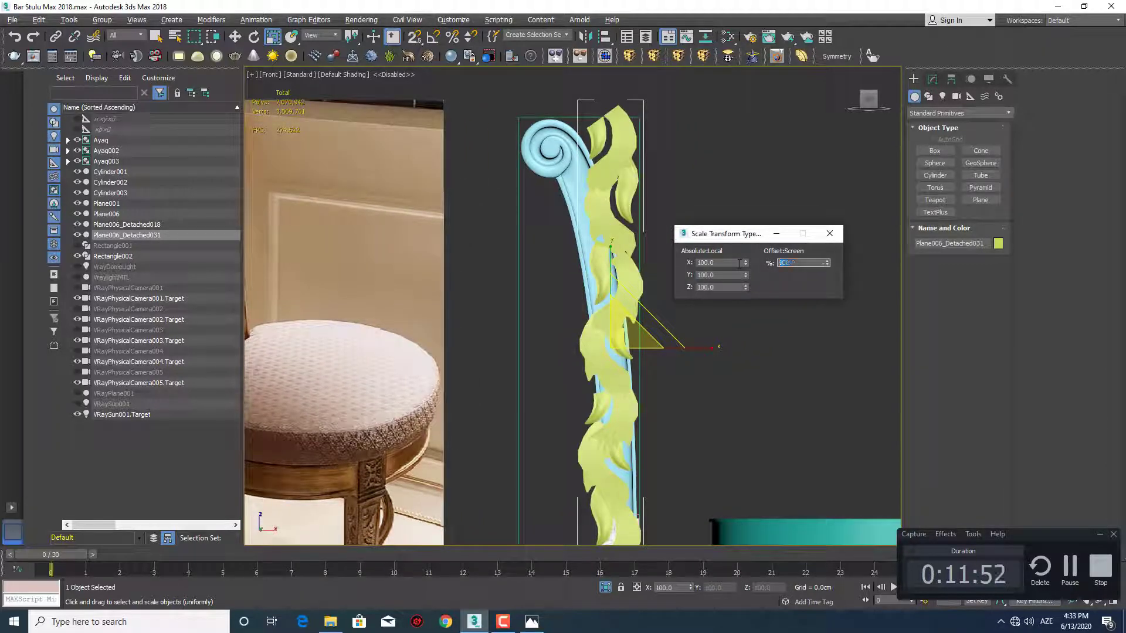
Scale the ornament uniformly by 90 percent twice and raise it about 28 cm along the post
type("90")
key("Return")
type("90")
key("Return")
mouse_move(543, 352)
middle_mouse_down()
mouse_move(502, 247)
mouse_move(555, 350)
middle_mouse_up()
key("w")
left_click_drag(603, 267, 602, 251)
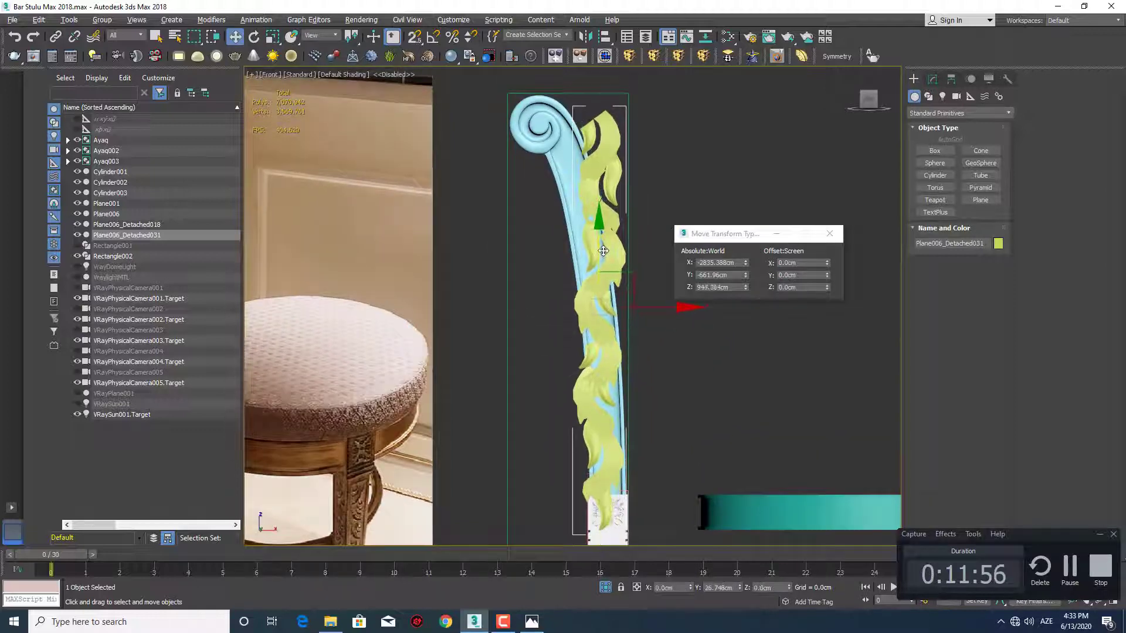
left_click(829, 234)
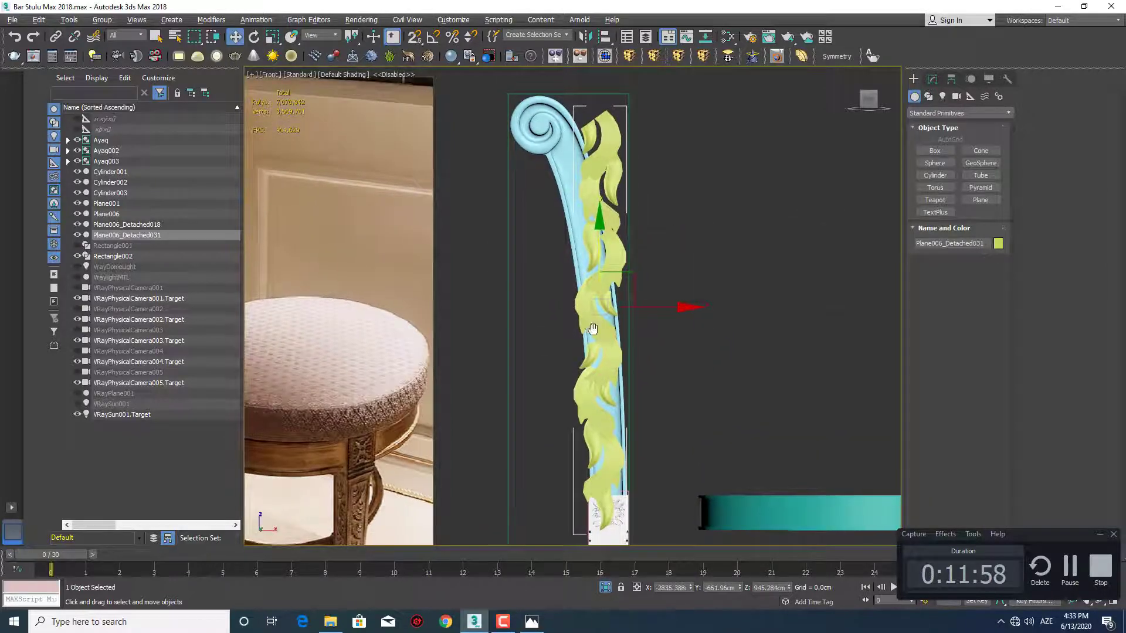
Narrow the ornament horizontally to an X scale of about 64 percent, closer to the post's width
scroll(648, 334, "up", 3)
key("r")
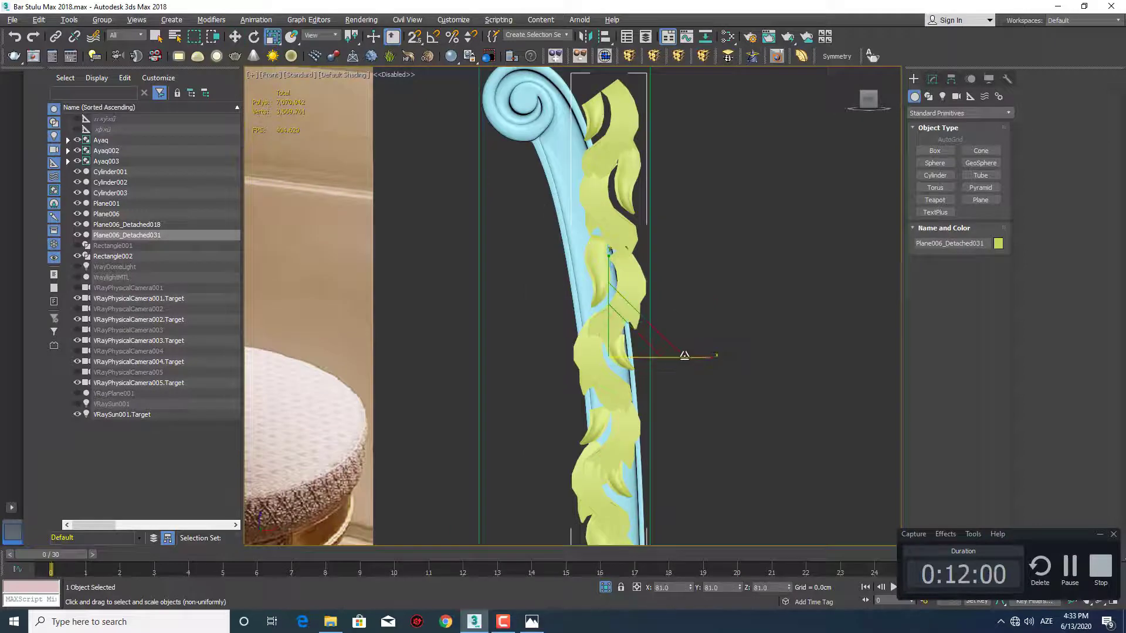
left_click_drag(686, 356, 673, 358)
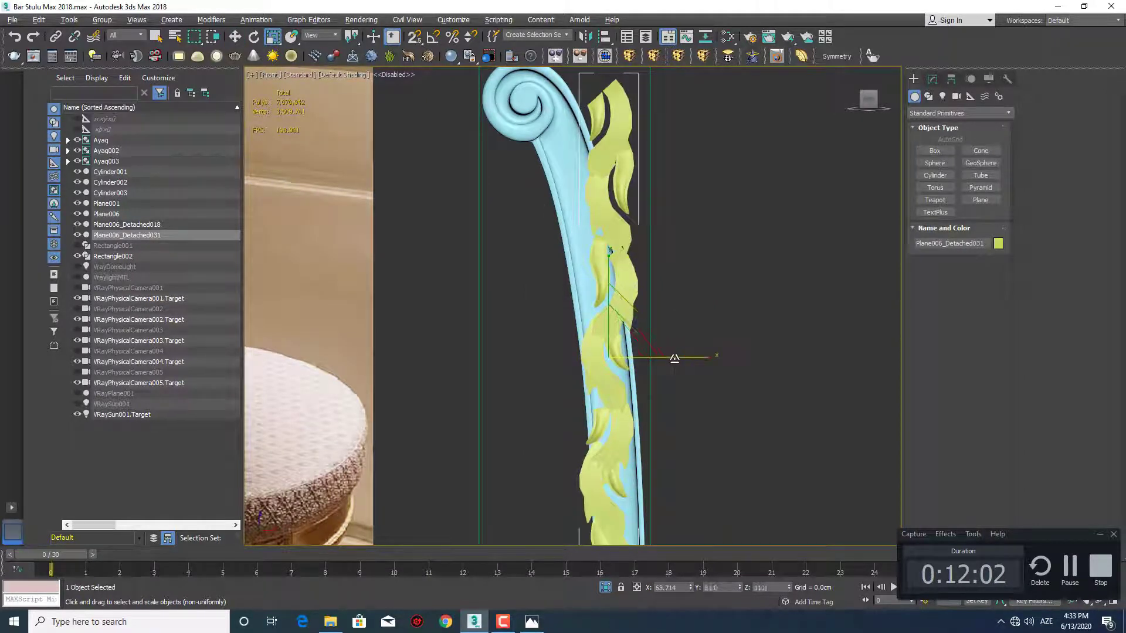
middle_click_drag(646, 333, 647, 401)
left_click(932, 79)
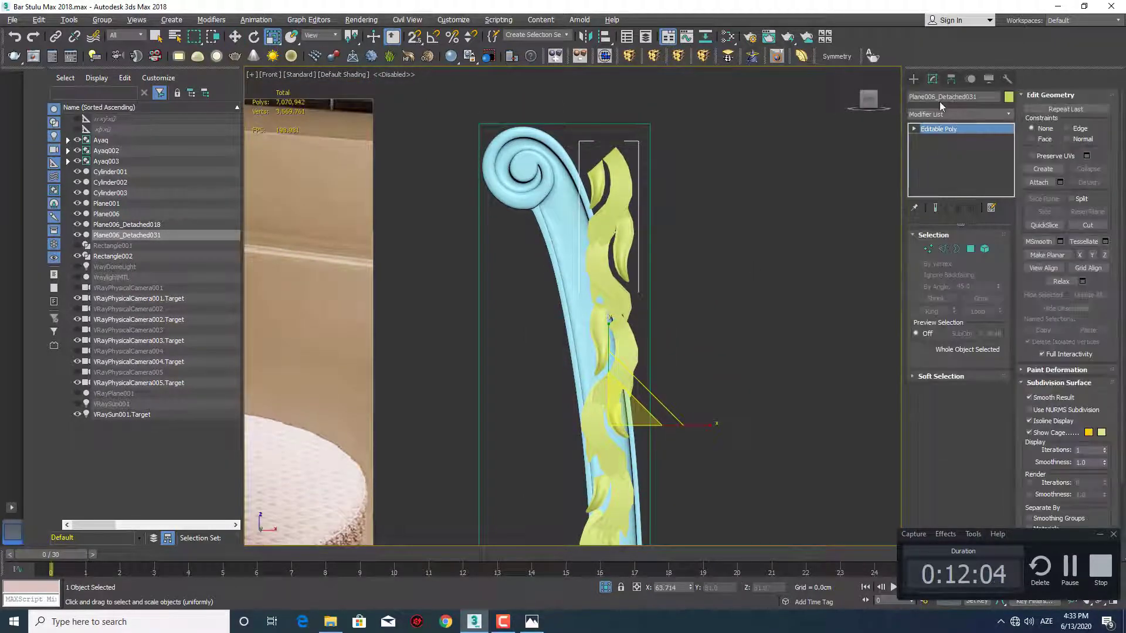
left_click(912, 79)
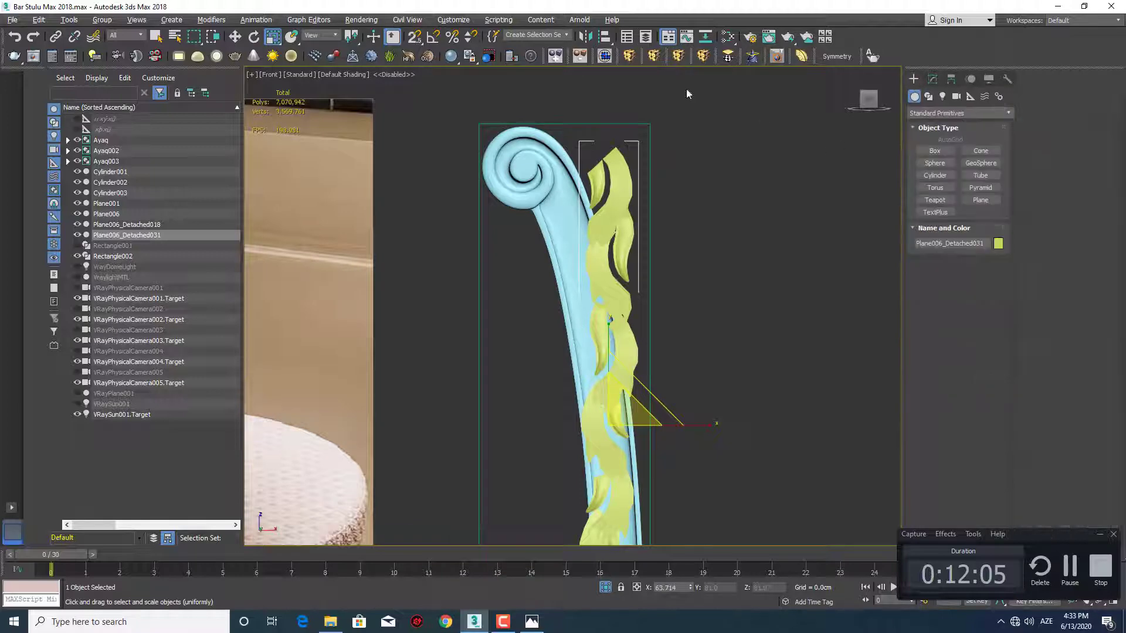
left_click(705, 57)
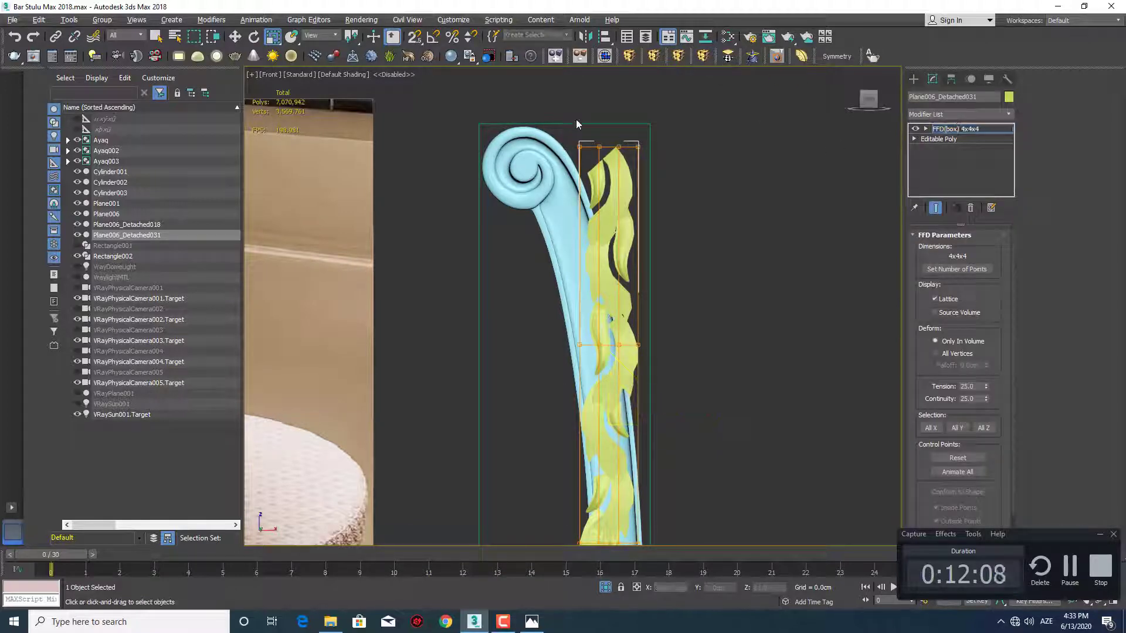
left_click_drag(578, 126, 719, 193)
right_click(944, 135)
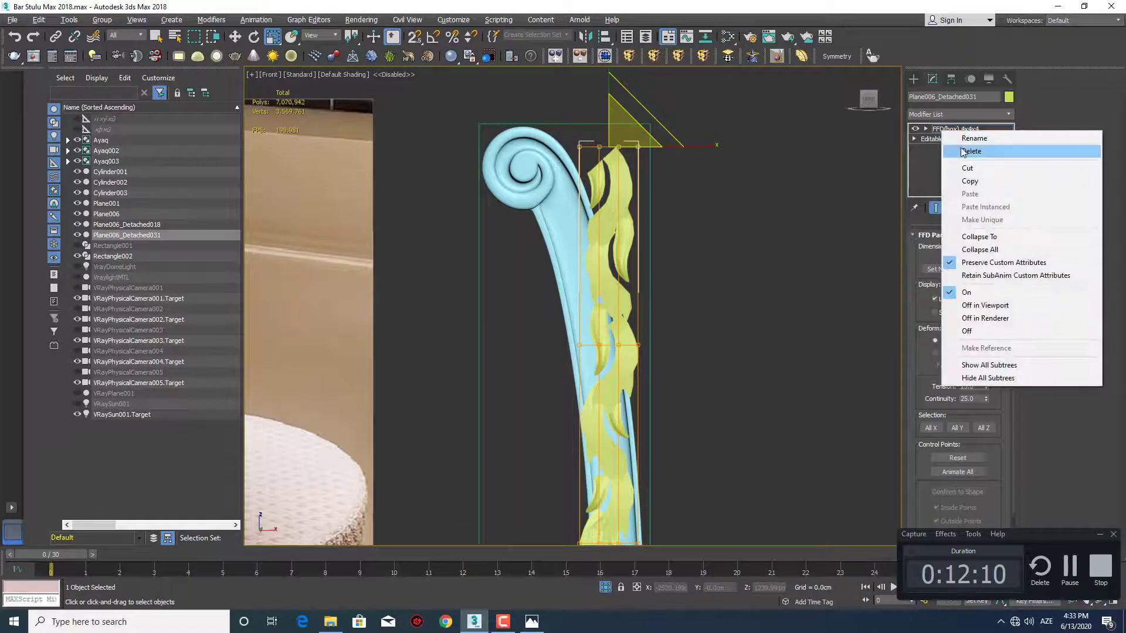
left_click(946, 150)
Add an FFD 3x3x3 modifier to the ornament and move its top row of control points onto the post just below the scroll
left_click(654, 57)
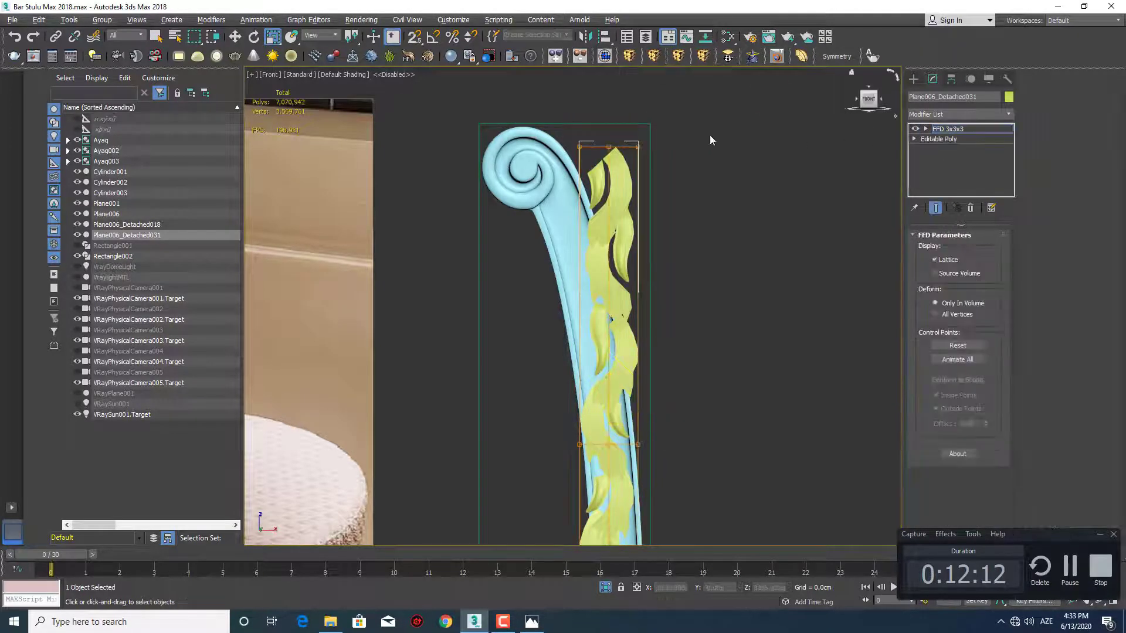
left_click_drag(774, 198, 774, 199)
key("w")
scroll(631, 149, "up", 3)
middle_click_drag(631, 149, 664, 192)
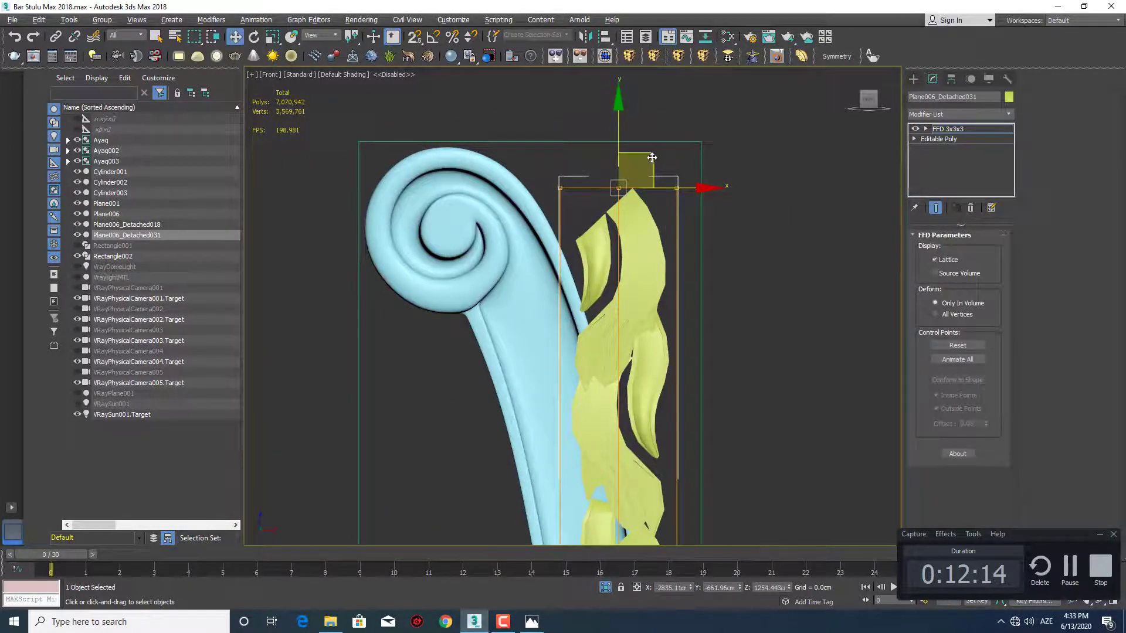
left_click_drag(645, 173, 548, 223)
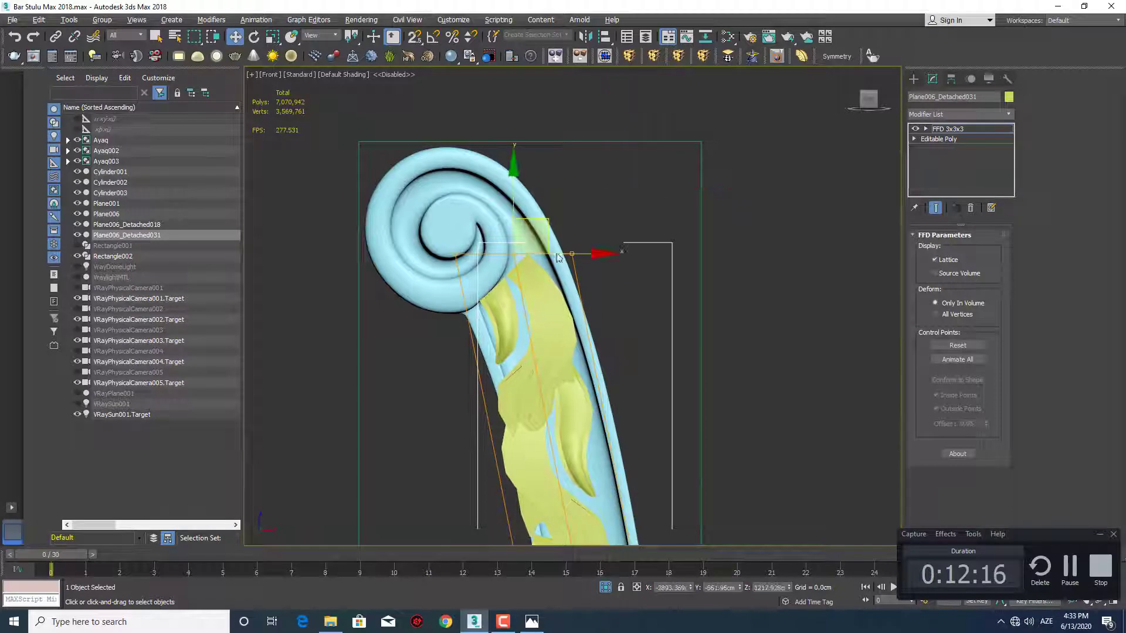
Move the lattice's middle row of control points to the right so the ornament bows along the post's curve
scroll(618, 422, "down", 3)
middle_click_drag(619, 422, 605, 237)
left_click_drag(683, 390, 552, 433)
scroll(621, 414, "up", 3)
middle_click_drag(622, 413, 653, 338)
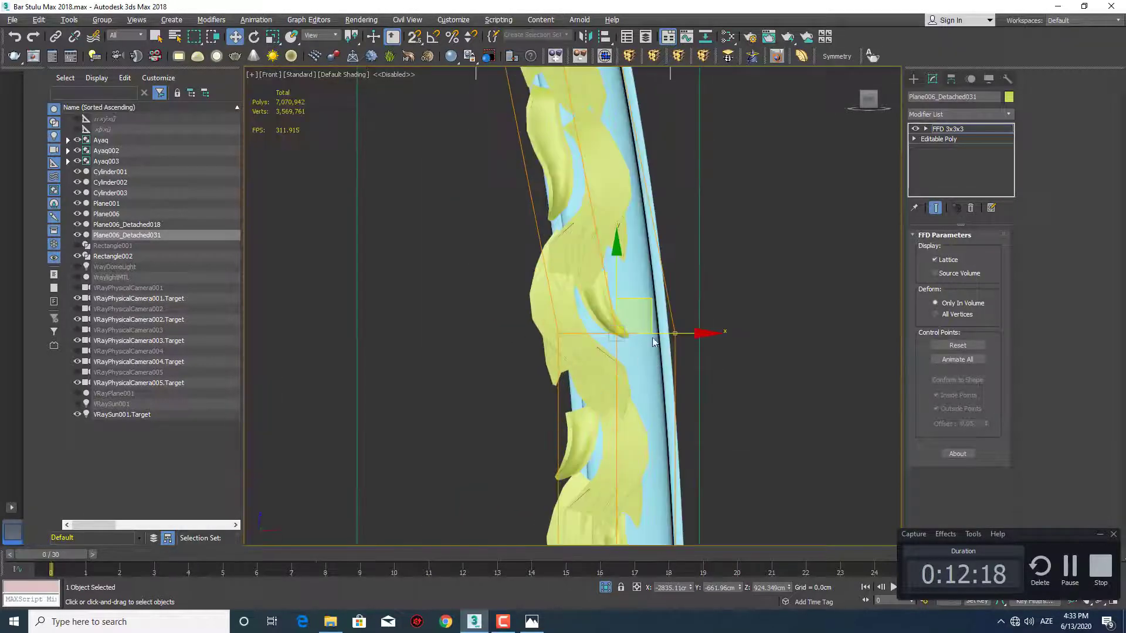
left_click_drag(664, 337, 718, 335)
Raise the lattice's bottom row of control points so the ornament ends at the post's lower edge above the carved leg block
scroll(660, 382, "down", 3)
middle_click_drag(660, 381, 630, 182)
left_click_drag(723, 461, 551, 440)
scroll(623, 462, "up", 3)
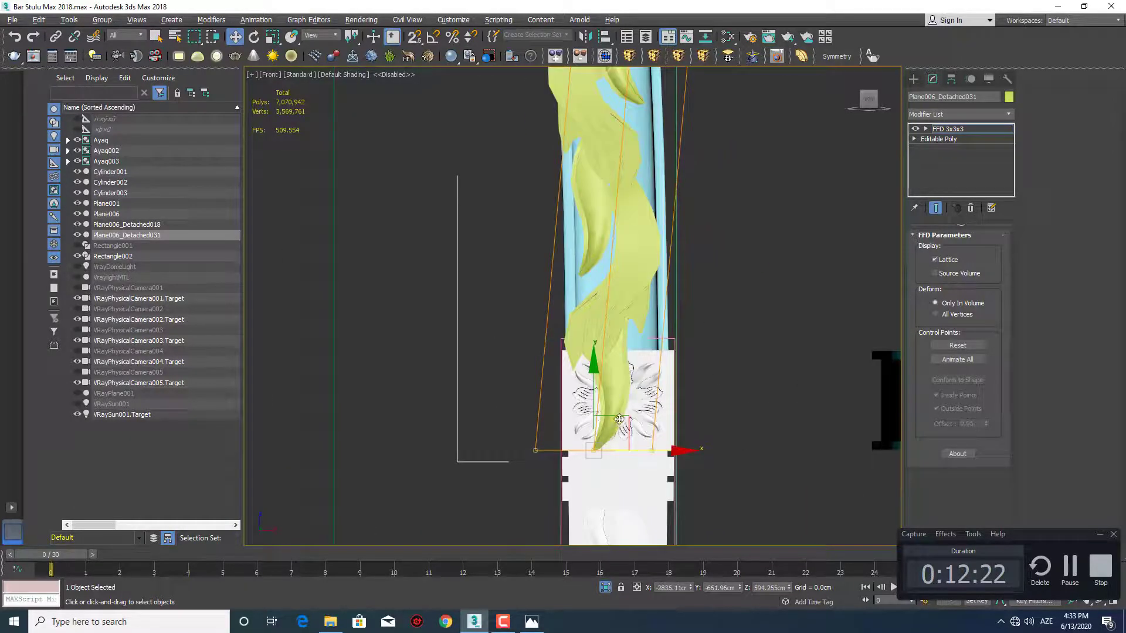
left_click_drag(630, 404, 632, 309)
middle_click_drag(639, 298, 614, 387)
Scale the lattice's middle row of control points narrower and shift it slightly left within the recessed strip
scroll(614, 386, "down", 3)
middle_click_drag(629, 317, 627, 413)
scroll(614, 360, "down", 3)
scroll(638, 368, "up", 3)
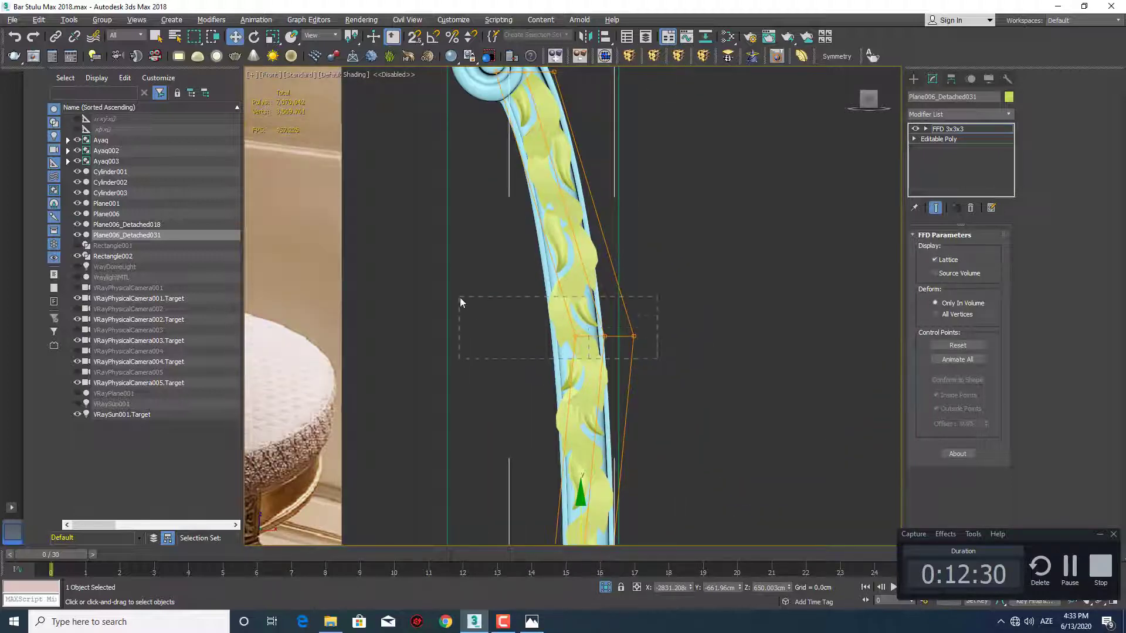
left_click_drag(460, 297, 460, 298)
scroll(593, 333, "up", 2)
key("r")
left_click_drag(724, 340, 679, 340)
key("w")
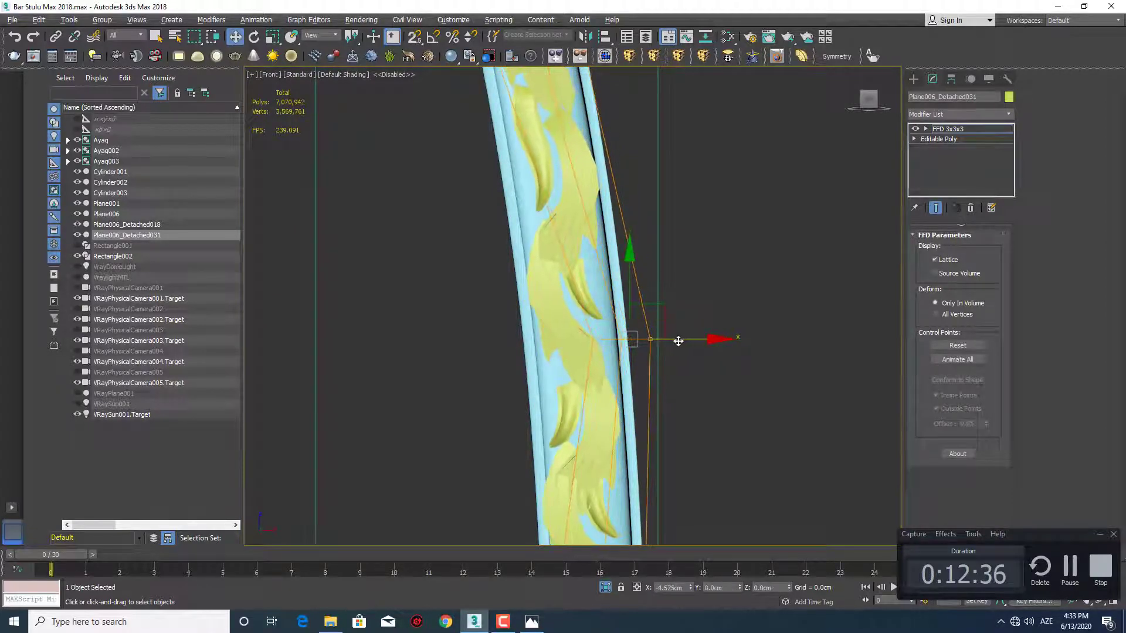
Select the bottom row of lattice points and scale it slightly narrower to fit the ornament's lower end in the strip
middle_click_drag(650, 383, 628, 190)
scroll(628, 189, "down", 2)
left_click_drag(454, 437, 454, 436)
middle_click_drag(582, 466, 563, 388)
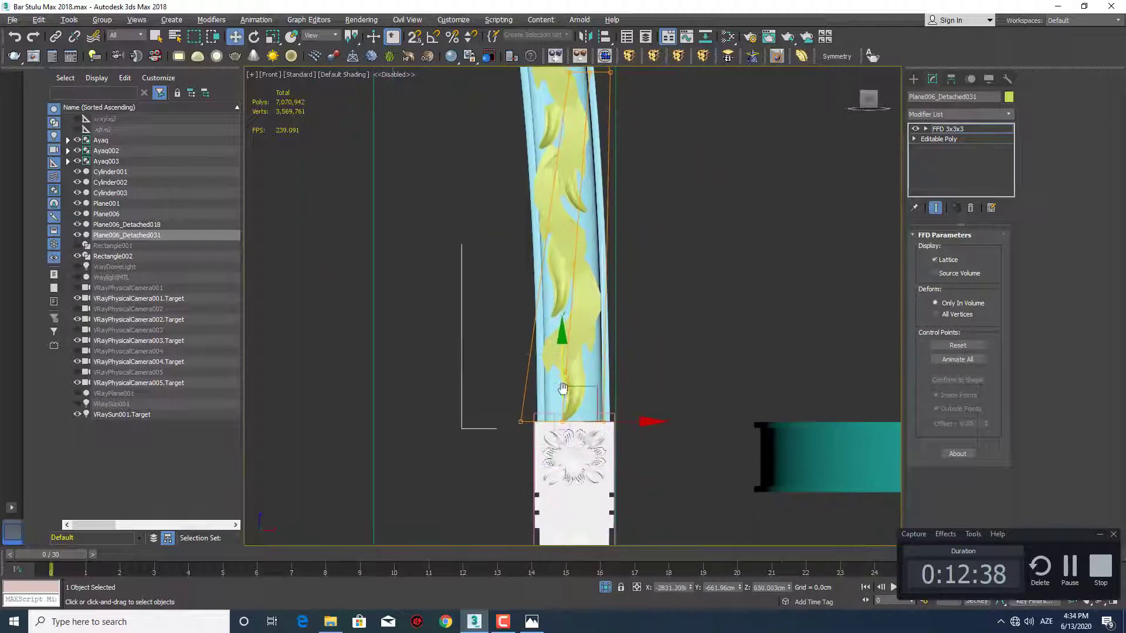
middle_click_drag(622, 420, 634, 426)
key("r")
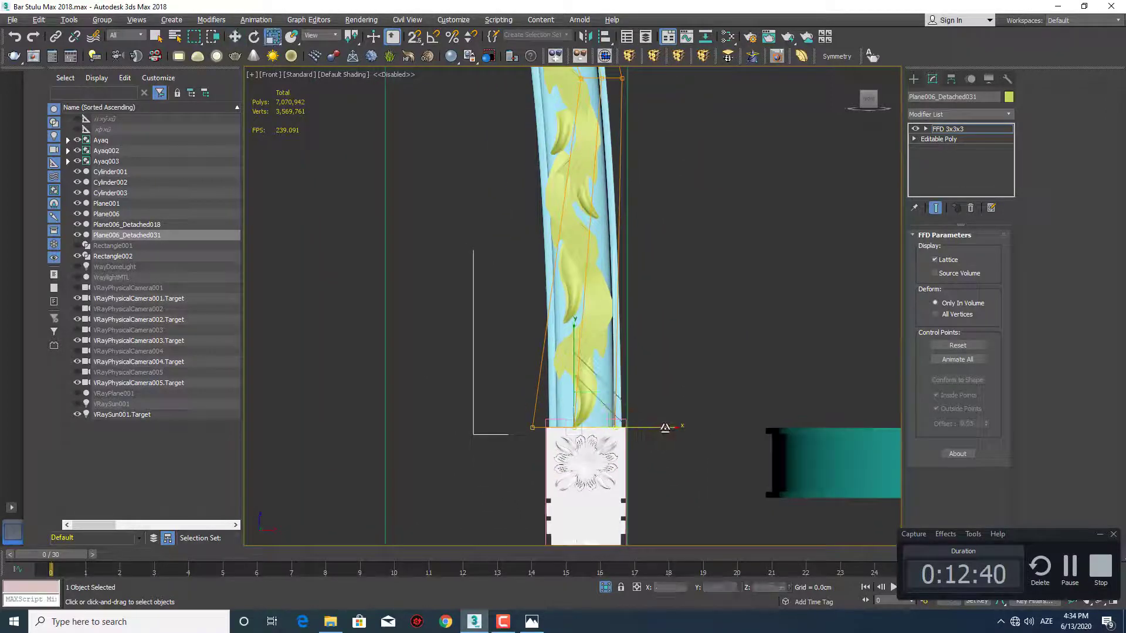
left_click_drag(664, 427, 659, 428)
Shift the lattice's top row of control points slightly left to fit the ornament's upper end beneath the scroll
middle_click_drag(581, 180, 578, 319)
scroll(574, 326, "down", 2)
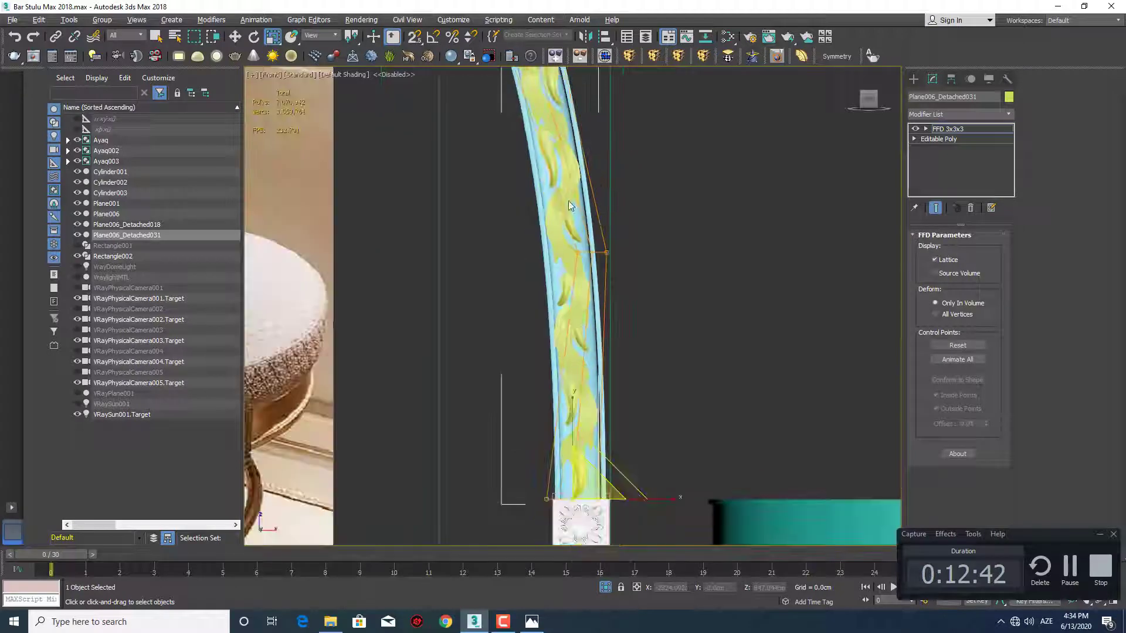
middle_click_drag(568, 201, 549, 351)
scroll(552, 146, "up", 3)
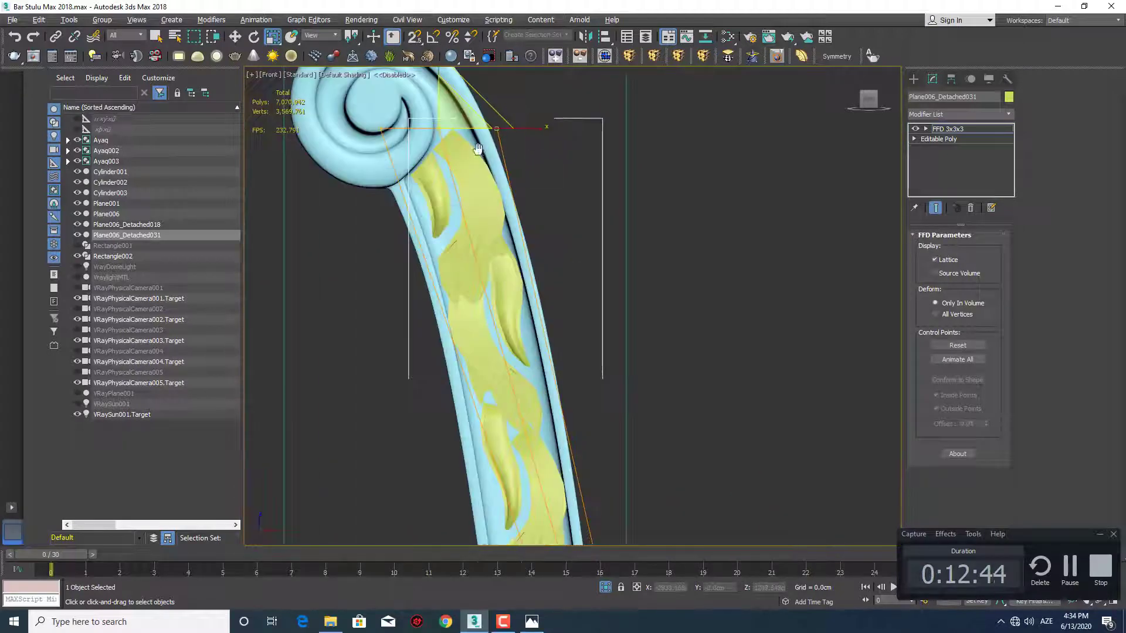
middle_click_drag(478, 149, 523, 249)
scroll(523, 248, "up", 2)
left_click_drag(513, 193, 537, 222)
key("w")
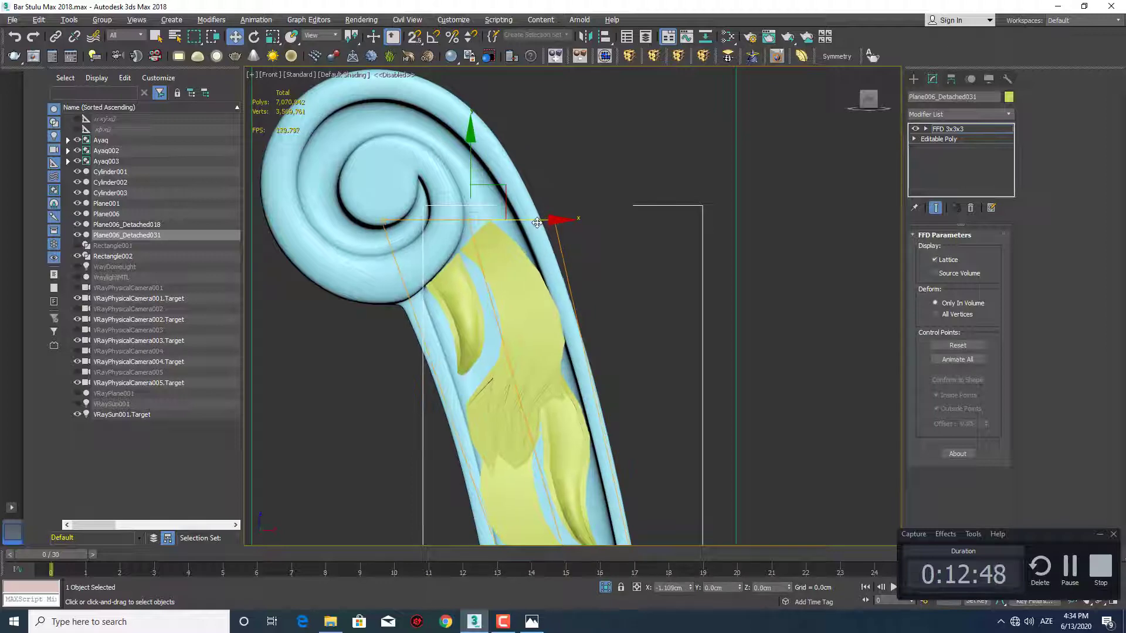
Nudge the outer right control points of the lattice's middle row slightly to the right
scroll(537, 223, "down", 4)
middle_click_drag(506, 317, 594, 250)
scroll(536, 349, "up", 3)
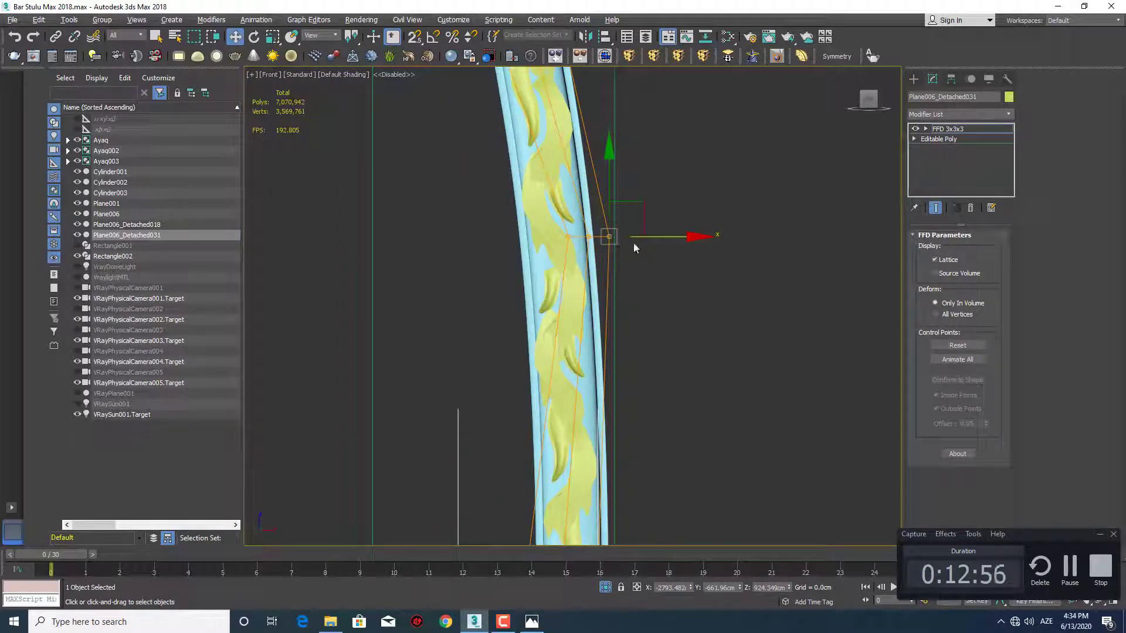
mouse_move(659, 247)
left_mouse_down()
mouse_move(671, 235)
mouse_move(661, 237)
left_mouse_up()
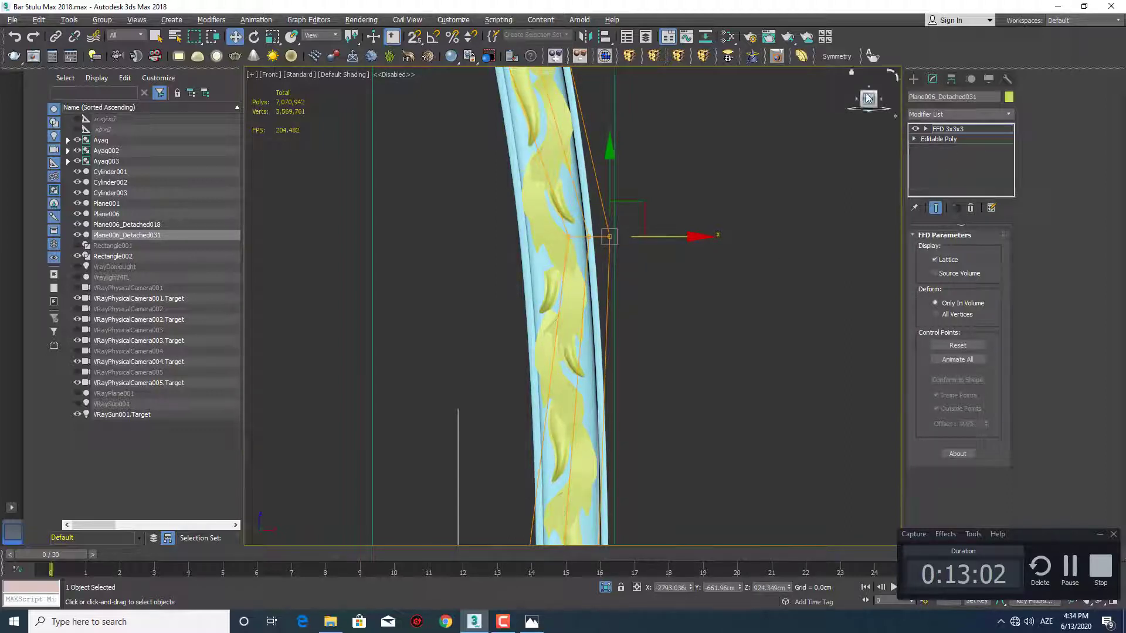
Add an FFD(box) 4x4x4 modifier above the first lattice and nudge the right control points of its lower middle row outward
left_click(727, 56)
key("1")
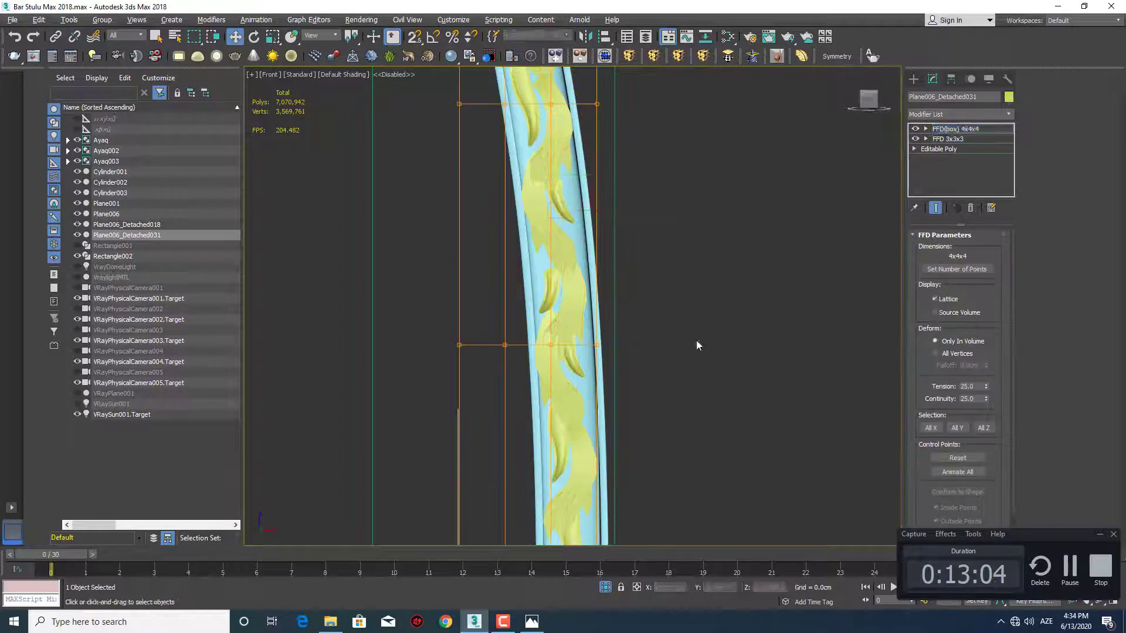
mouse_move(652, 361)
left_mouse_down()
mouse_move(591, 331)
mouse_move(655, 346)
left_mouse_up()
middle_click_drag(636, 341, 635, 359)
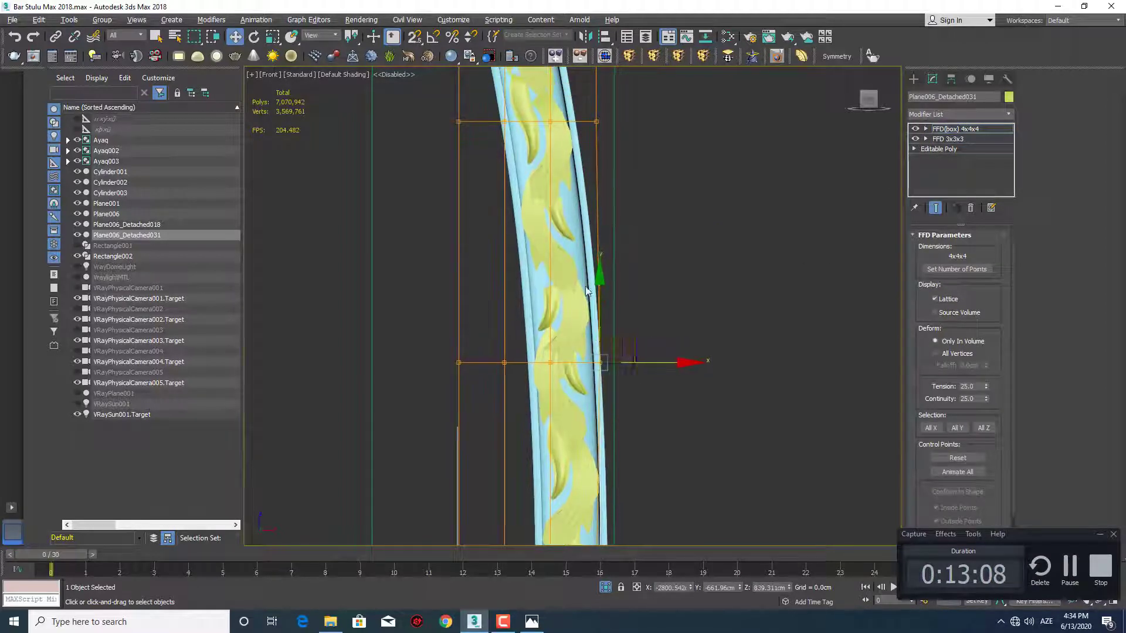
middle_click_drag(540, 238, 543, 316)
scroll(567, 277, "down", 3)
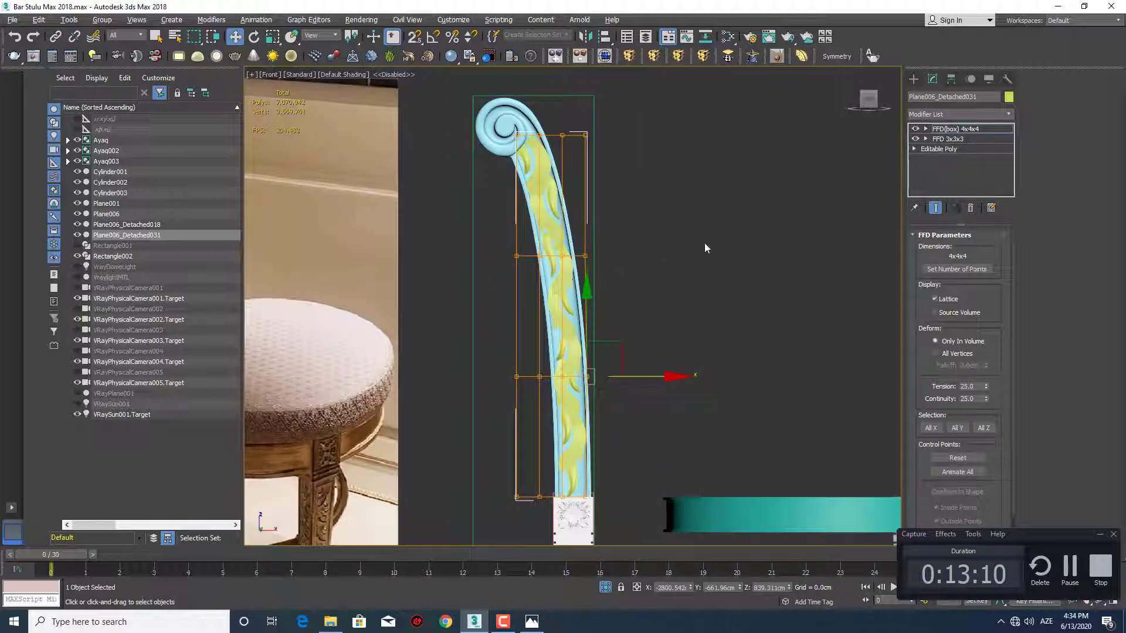
Move the ornament in depth along the Y axis to about -434 cm, seating it in the post's recessed strip
left_click(911, 80)
middle_click_drag(609, 344, 633, 252, "alt")
scroll(645, 286, "up", 5)
scroll(629, 247, "up", 4)
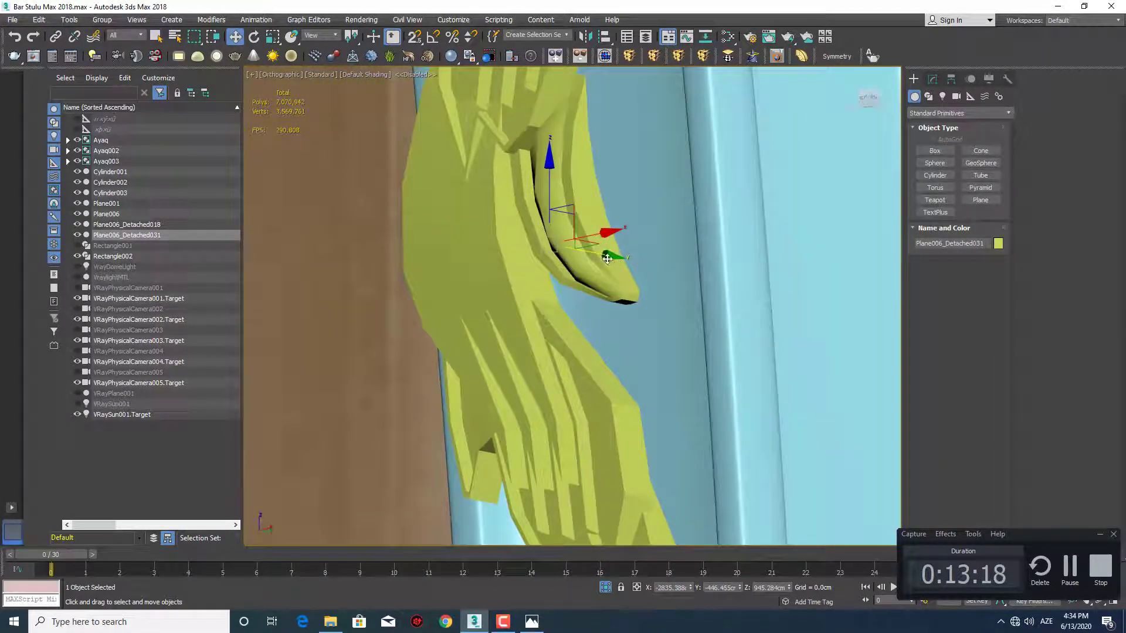
left_click_drag(607, 258, 663, 275)
scroll(662, 275, "down", 4)
middle_click_drag(642, 277, 715, 370, "alt")
scroll(642, 274, "up", 3)
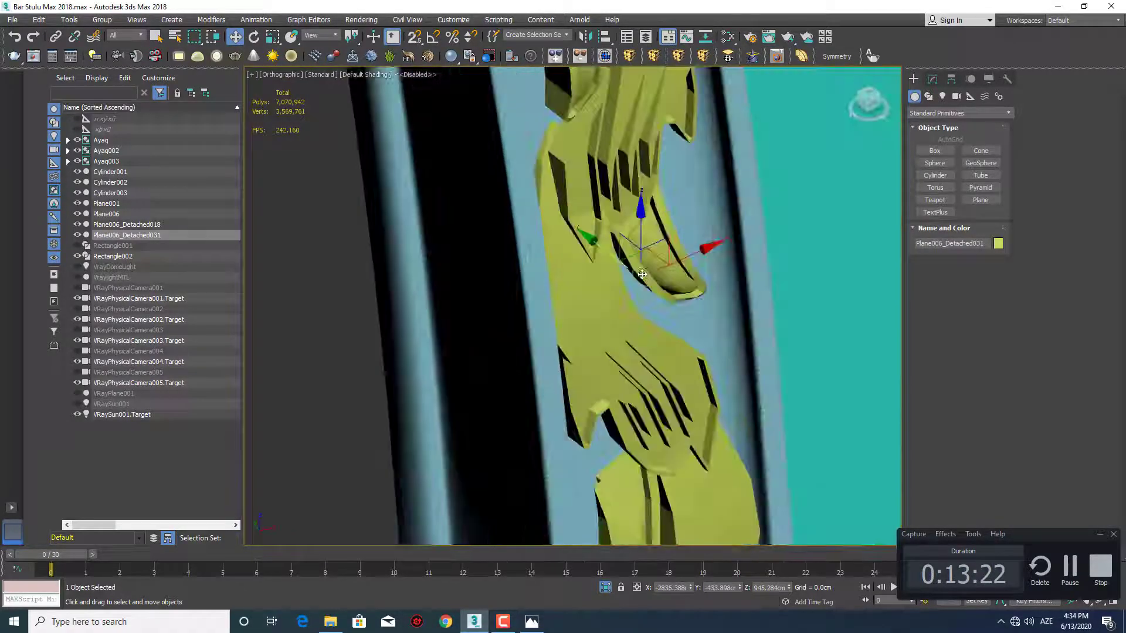
scroll(642, 274, "down", 8)
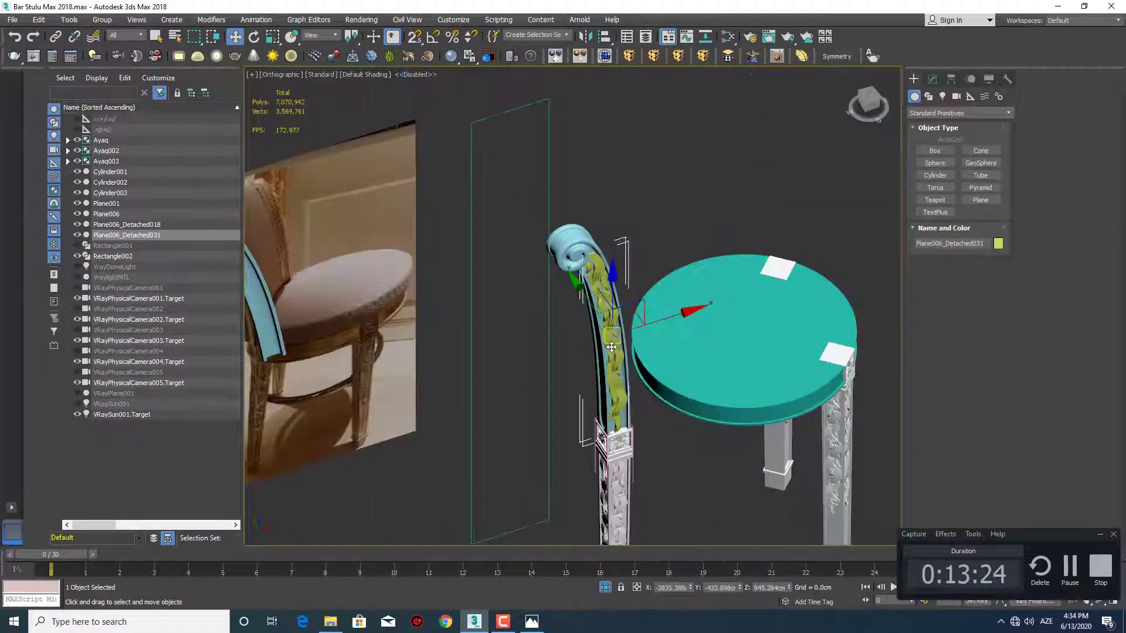
middle_click_drag(611, 347, 605, 247)
scroll(603, 257, "up", 8)
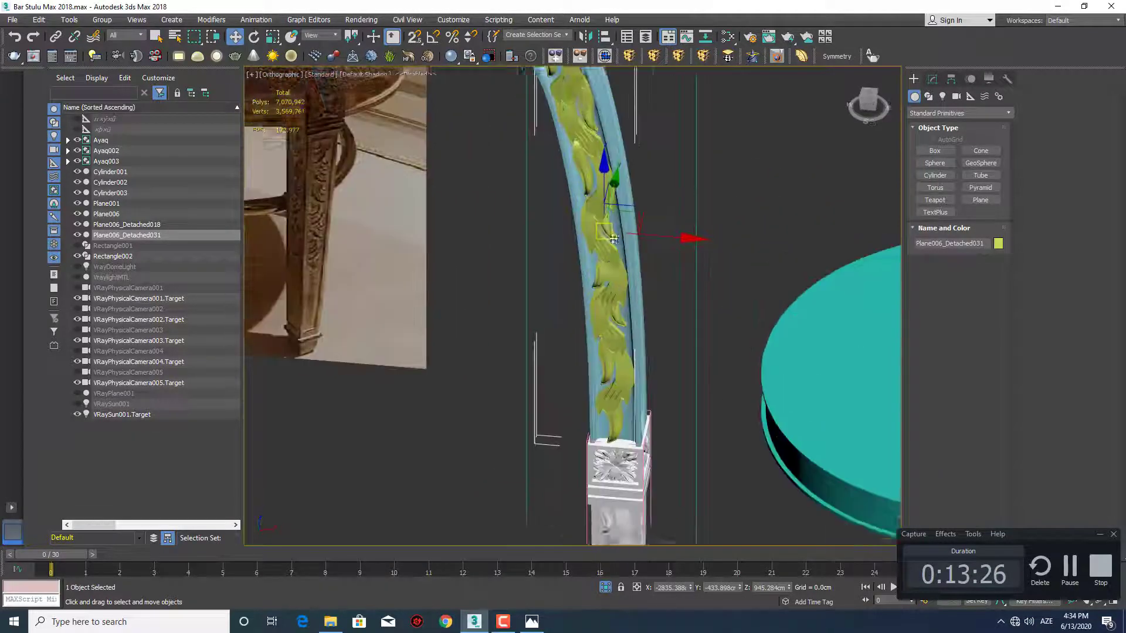
Move the leaf ornament in depth along the Y axis to about -431 cm, seating it deeper in the post's recess
middle_click_drag(584, 319, 589, 287, "alt")
scroll(595, 293, "up", 5)
middle_click_drag(527, 286, 594, 267, "alt")
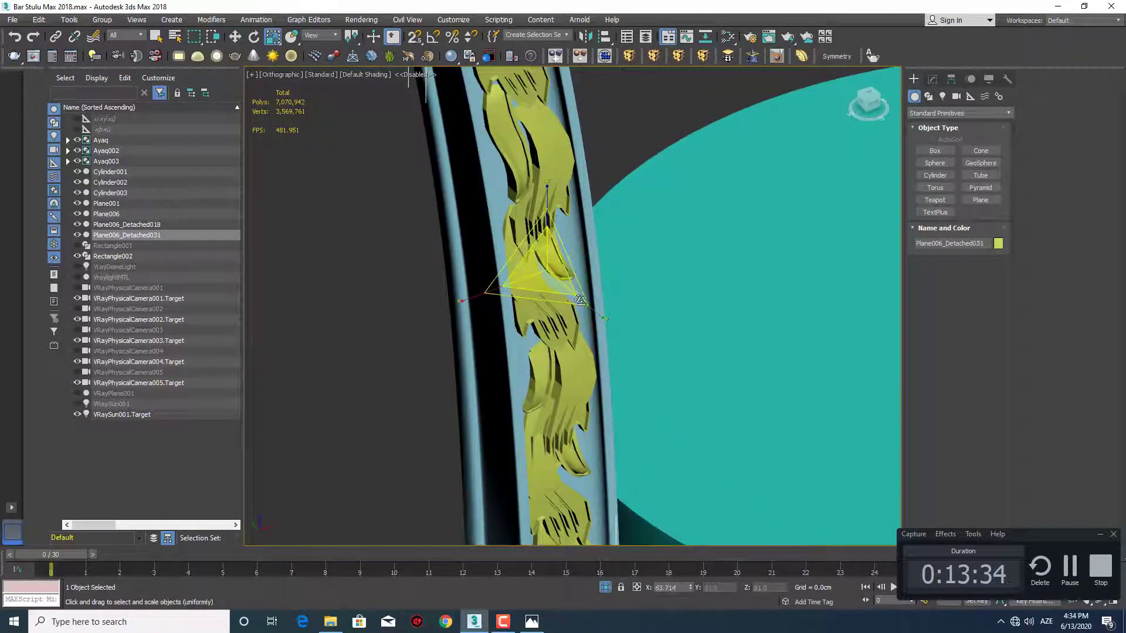
scroll(557, 289, "up", 3)
middle_click_drag(557, 288, 582, 262, "alt")
scroll(568, 262, "up", 2)
scroll(582, 263, "up", 4)
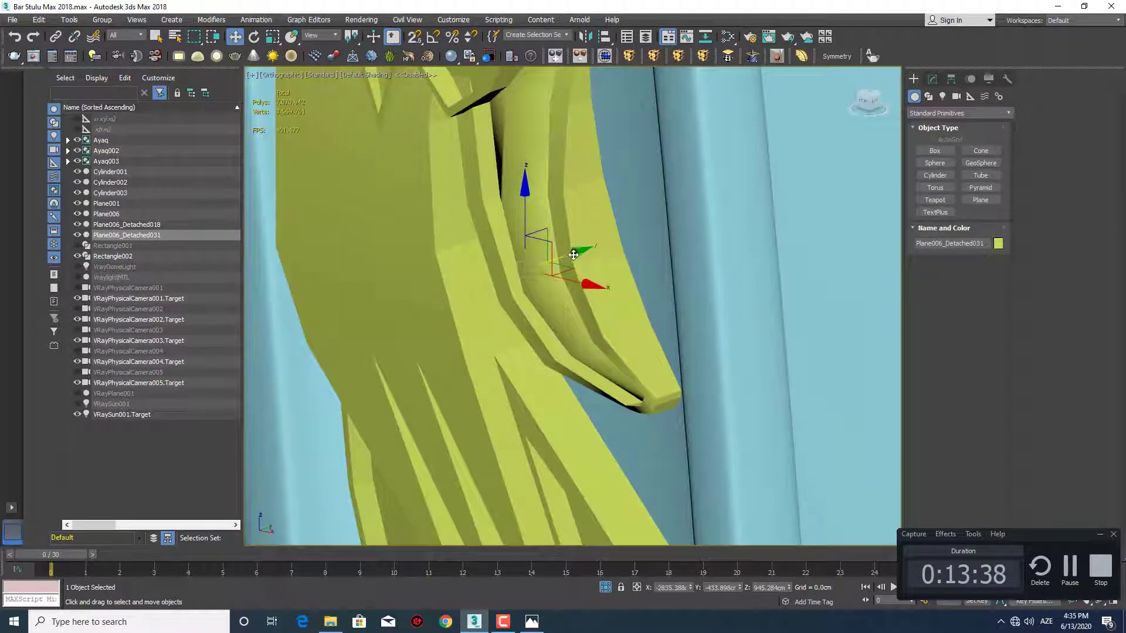
left_click_drag(574, 254, 594, 247)
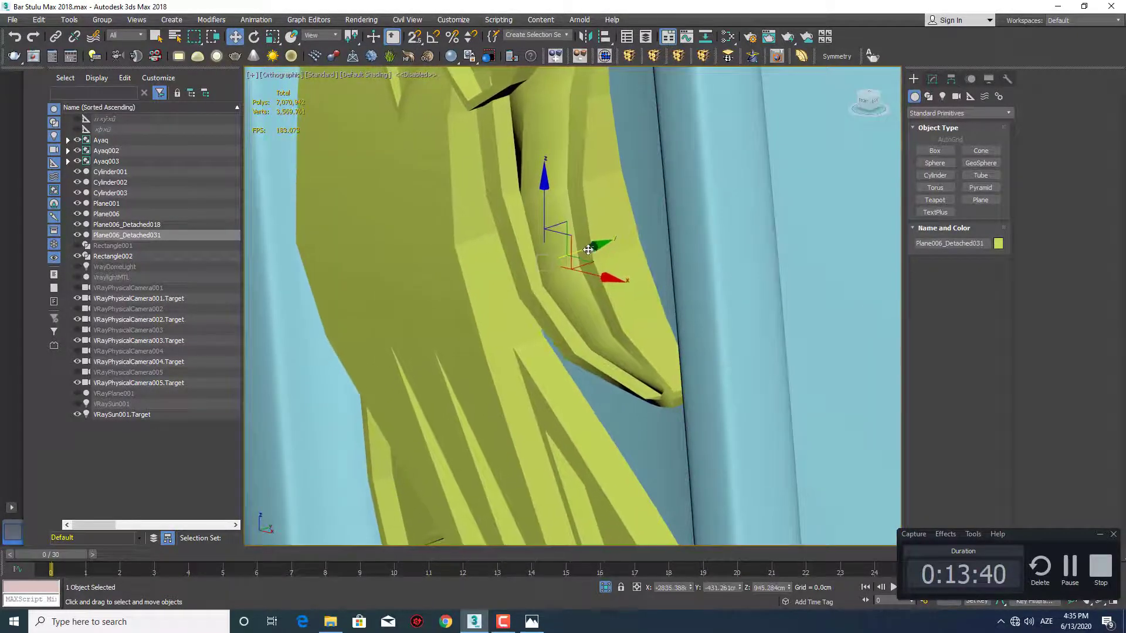
Add a TurboSmooth modifier to the leaf ornament above its two FFD modifiers
scroll(588, 250, "down", 5)
middle_click_drag(587, 250, 554, 279, "alt")
scroll(603, 263, "down", 4)
middle_click_drag(554, 279, 639, 338)
scroll(563, 287, "down", 3)
scroll(737, 310, "down", 2)
middle_click_drag(738, 311, 805, 306)
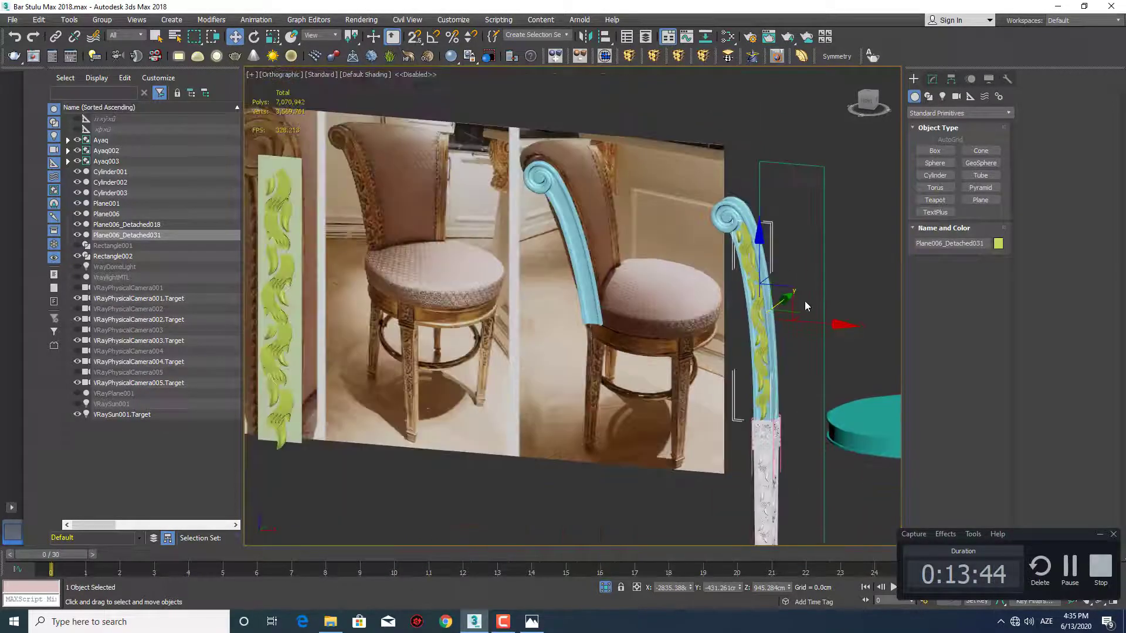
left_click(933, 81)
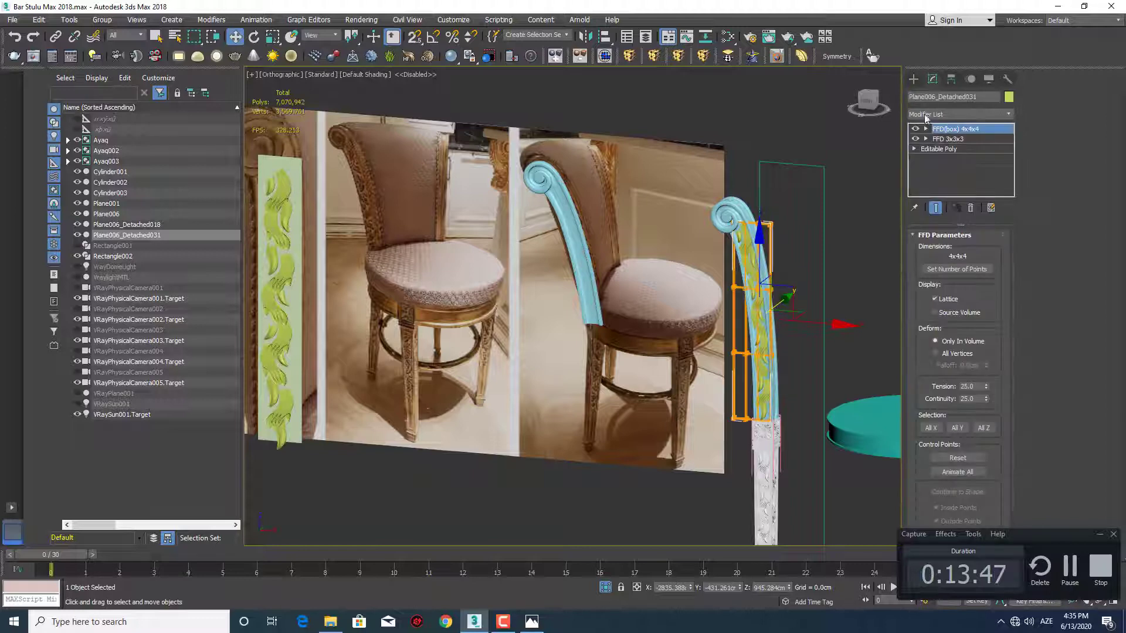
left_click(776, 55)
Set the ornament's TurboSmooth iterations to 3
scroll(748, 252, "up", 8)
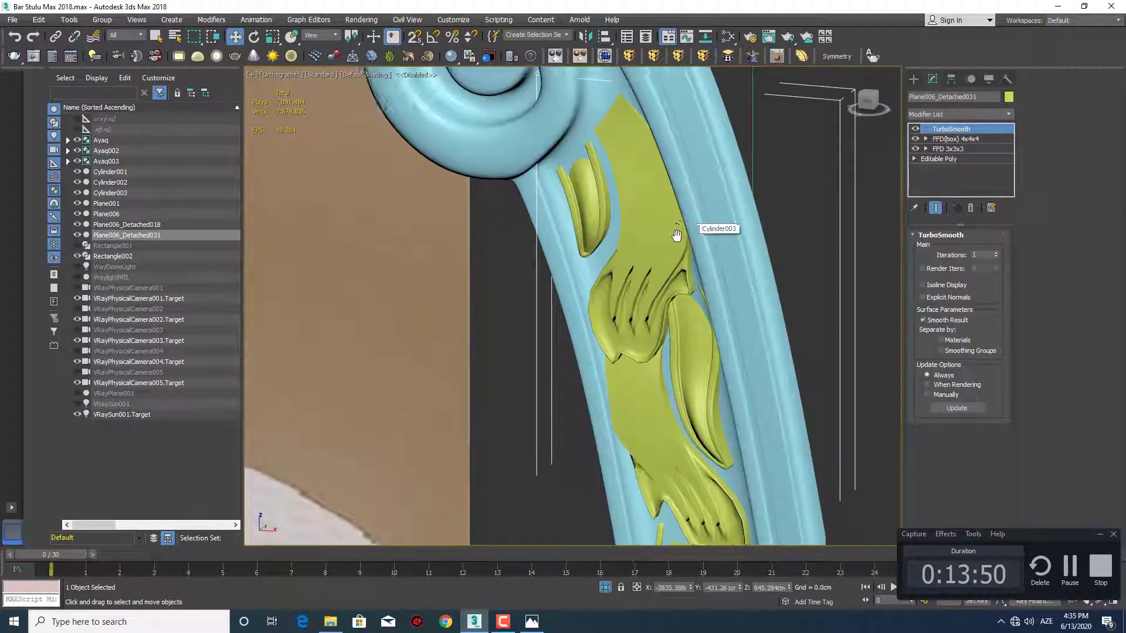
middle_click_drag(676, 235, 806, 268)
left_click(995, 252)
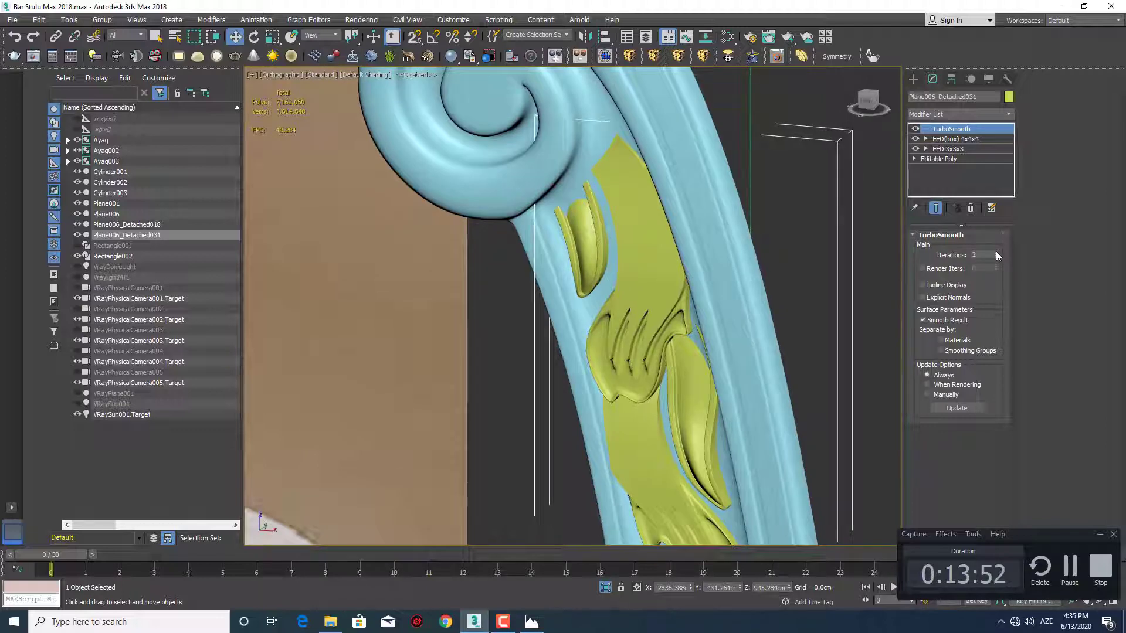
left_click(996, 252)
left_click(913, 78)
Examine the smoothed ornament along the back post up close and the whole stool in perspective
scroll(785, 235, "down", 10)
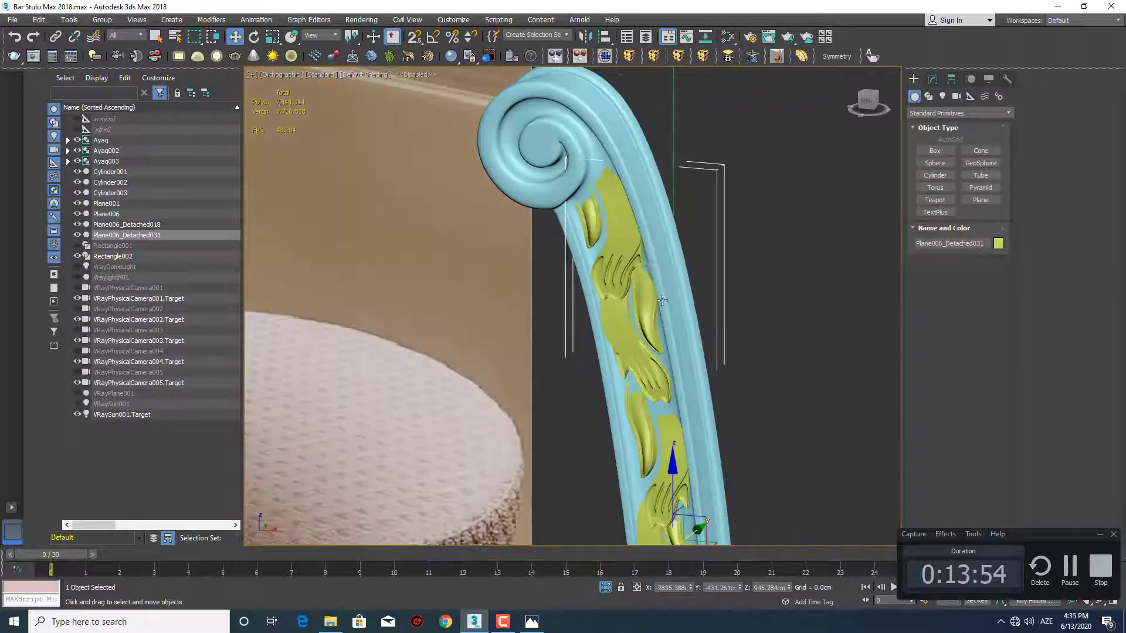
scroll(692, 281, "down", 4)
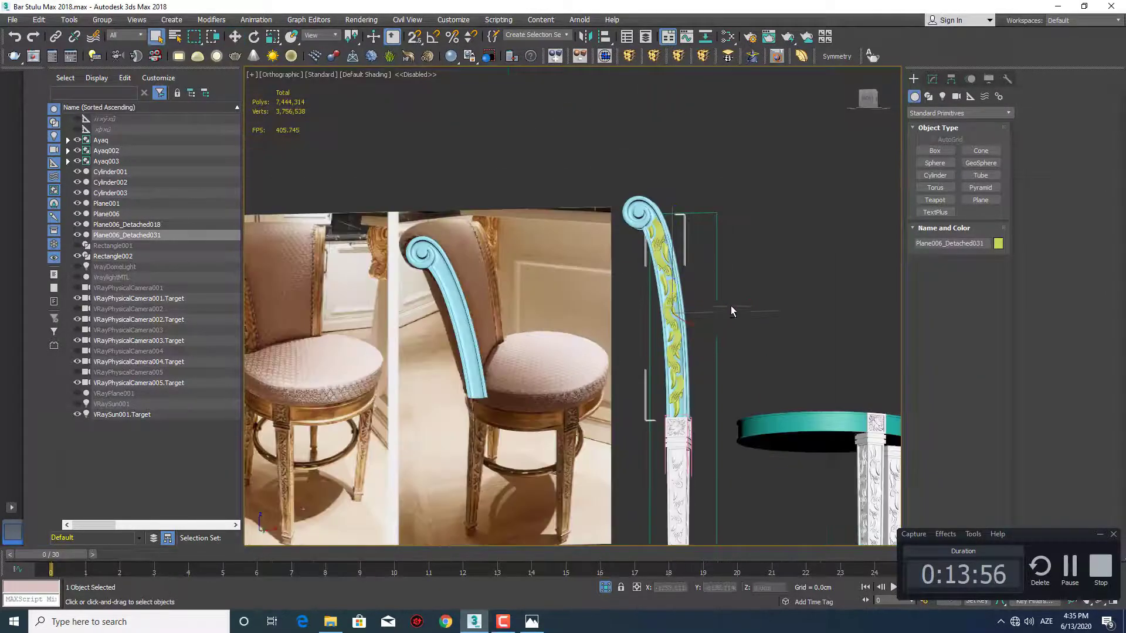
middle_click_drag(730, 311, 691, 267, "alt")
scroll(688, 235, "up", 8)
middle_click_drag(689, 182, 662, 197)
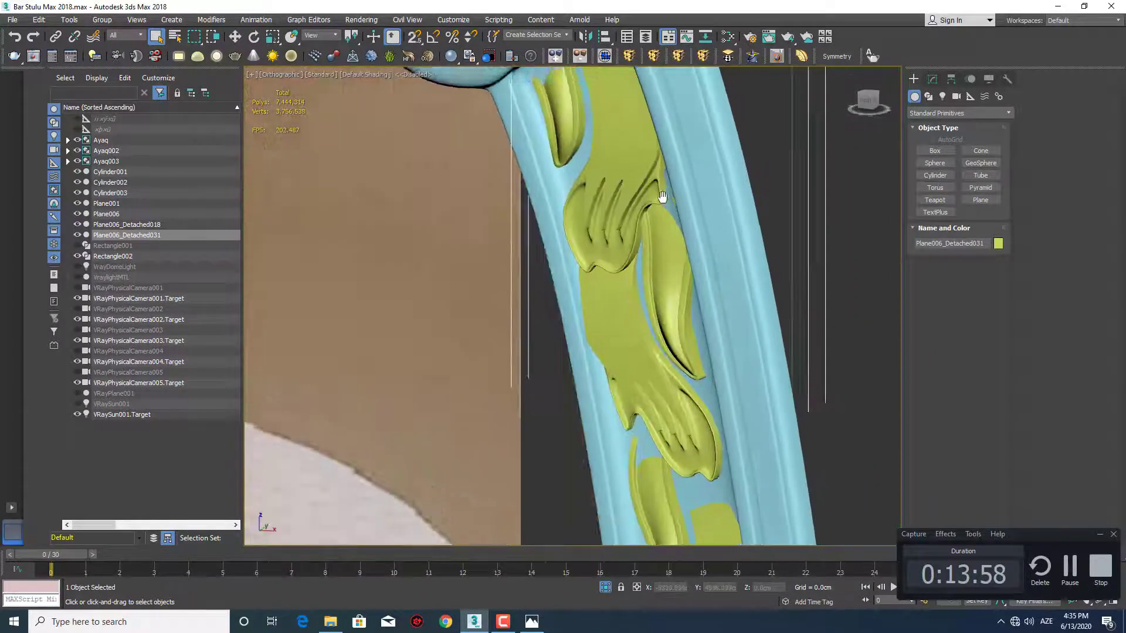
scroll(675, 281, "down", 10)
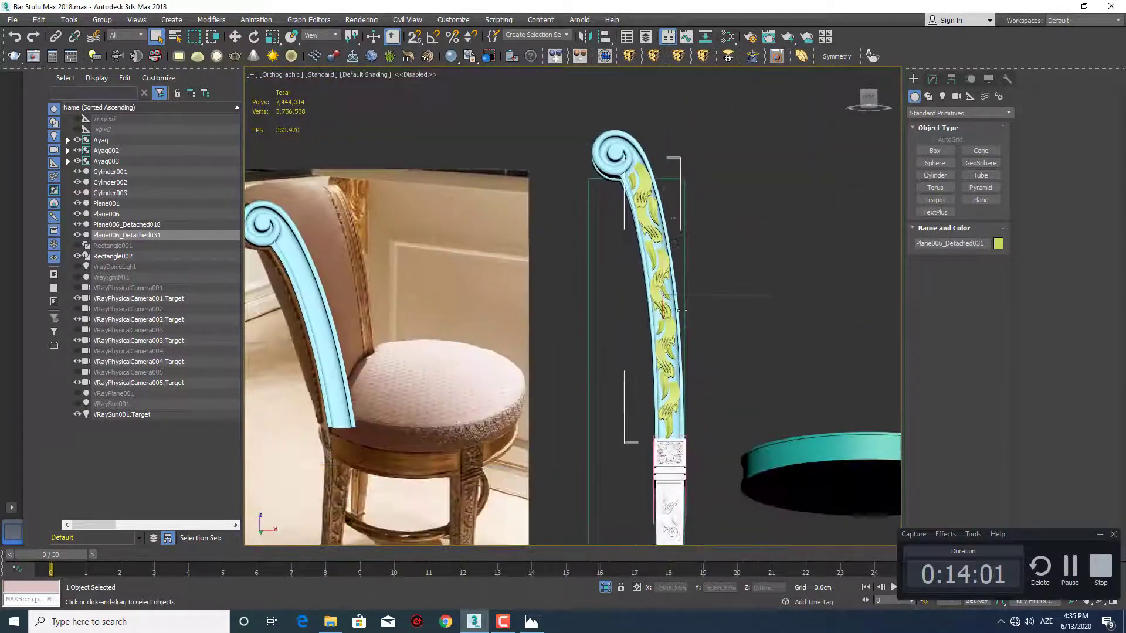
scroll(681, 319, "down", 3)
key("p")
scroll(716, 326, "down", 5)
middle_click_drag(712, 322, 670, 323)
key("ctrl+a")
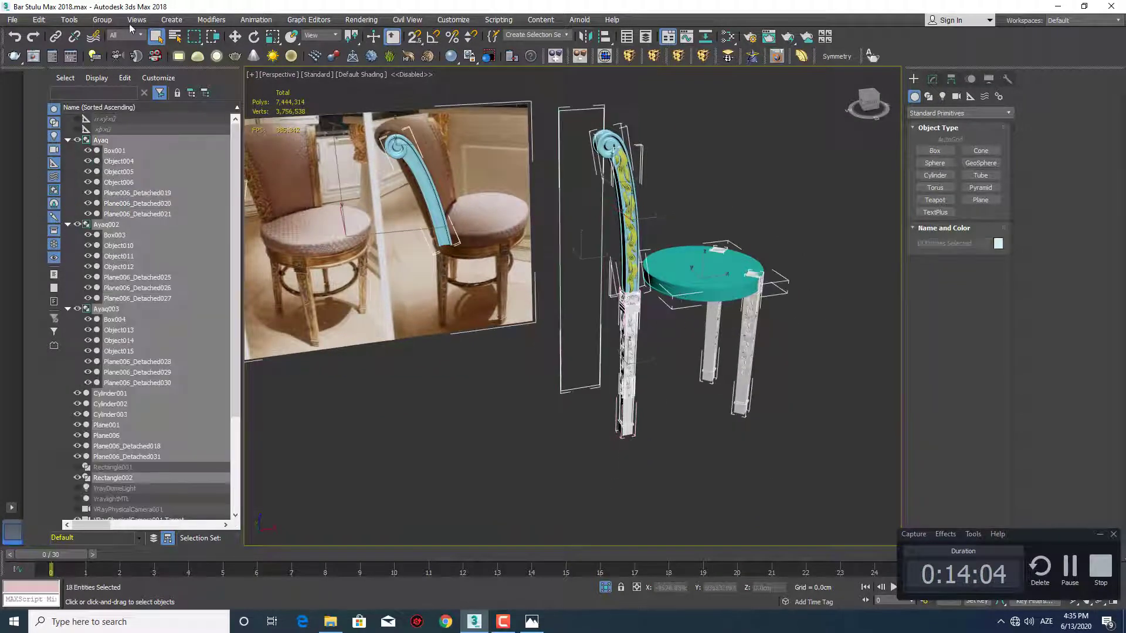
left_click(679, 203)
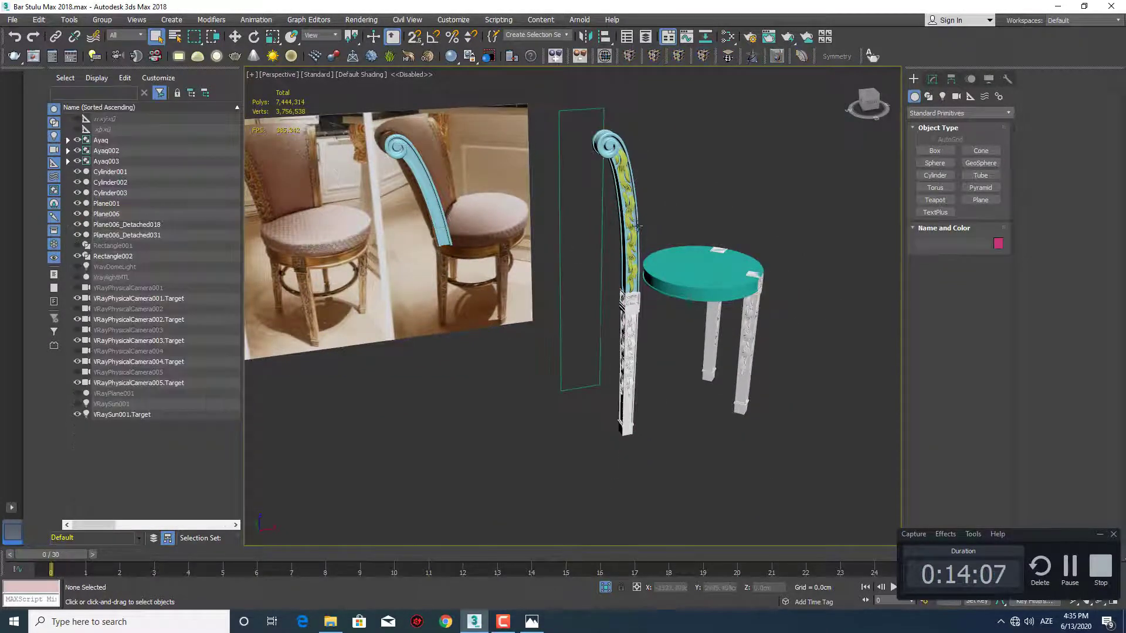
middle_click_drag(679, 203, 598, 199, "alt")
middle_click_drag(598, 200, 621, 189)
Compare the scrolled back post and its ornament with the chair reference photo in the front view
key("f")
scroll(504, 352, "down", 3)
middle_click_drag(504, 352, 605, 251)
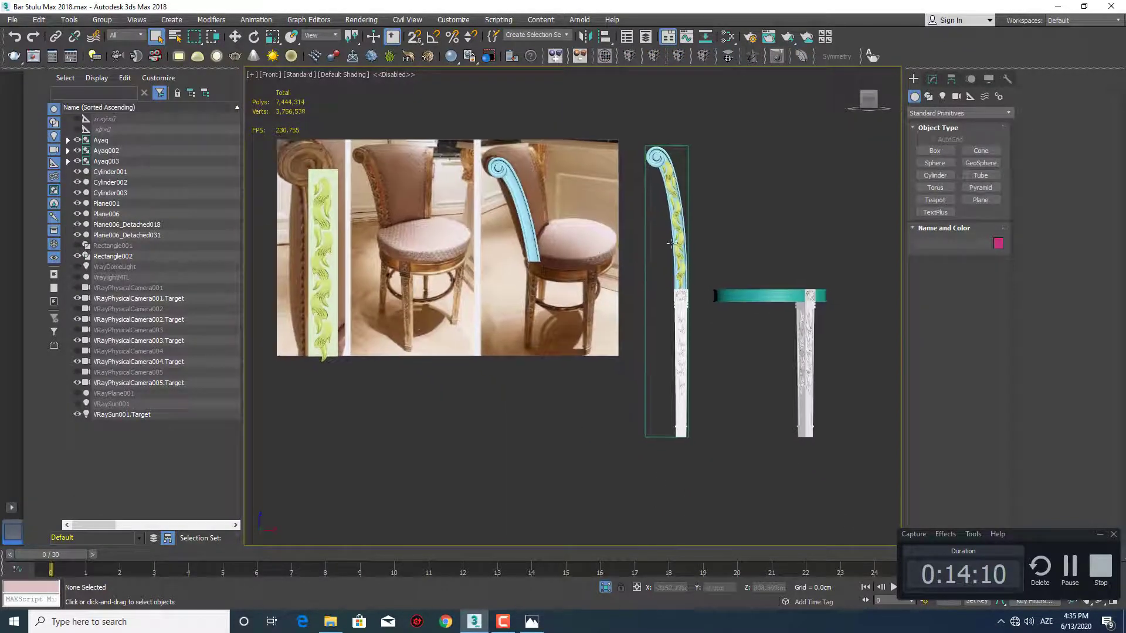
scroll(669, 302, "up", 4)
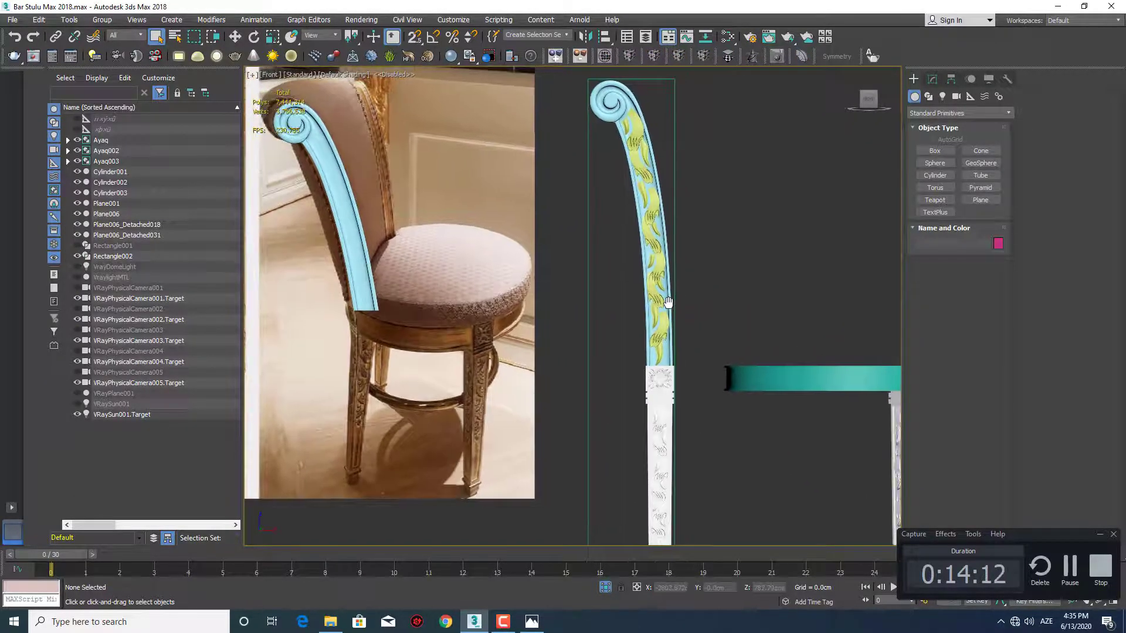
scroll(598, 126, "up", 8)
middle_click_drag(597, 126, 605, 206)
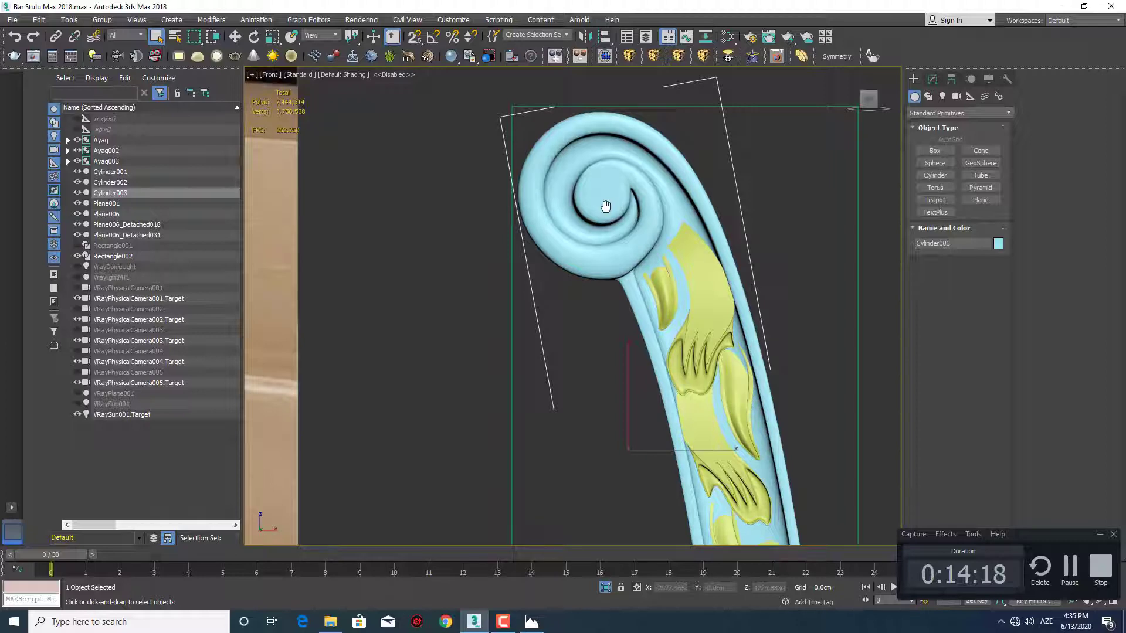
scroll(605, 205, "down", 8)
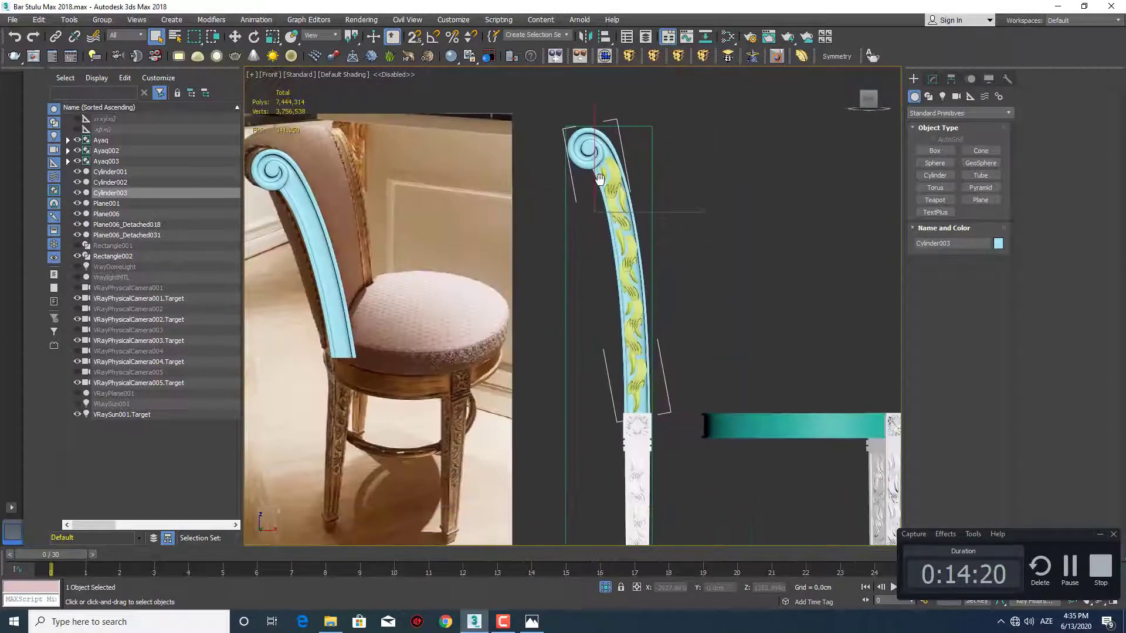
scroll(600, 179, "down", 3)
scroll(609, 181, "up", 10)
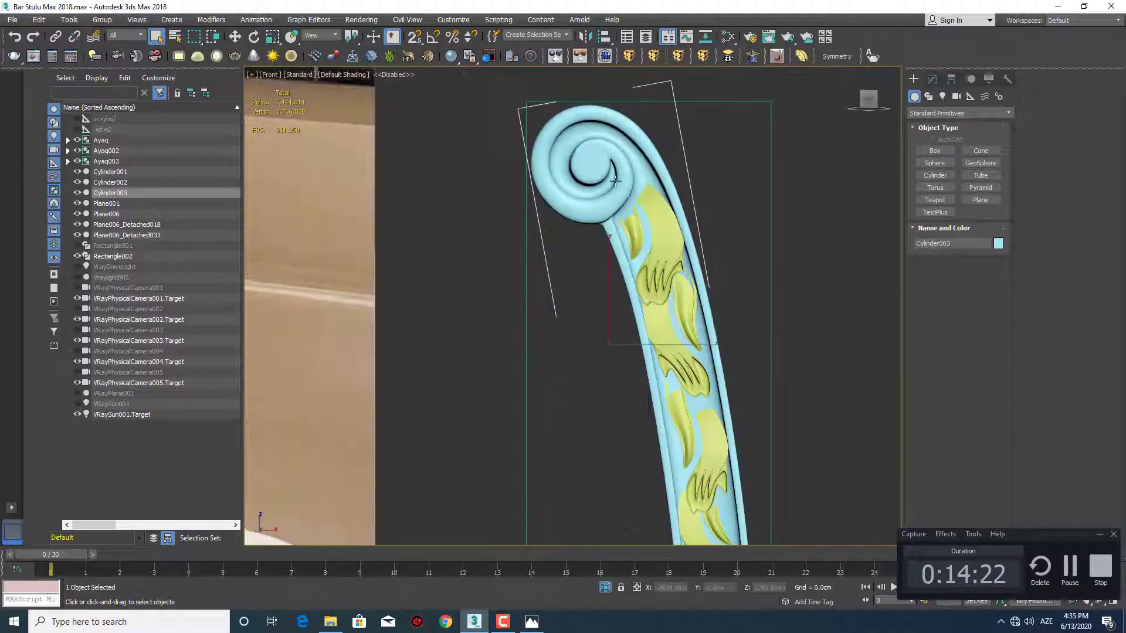
middle_click_drag(641, 200, 612, 188)
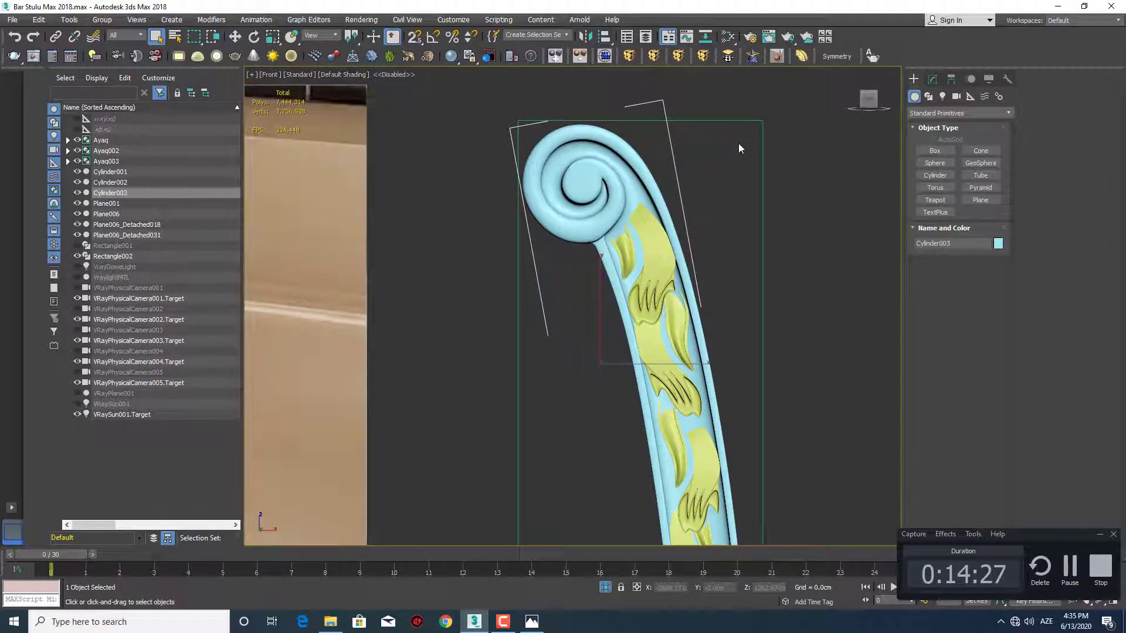
middle_click_drag(655, 242, 617, 194)
scroll(610, 161, "down", 4)
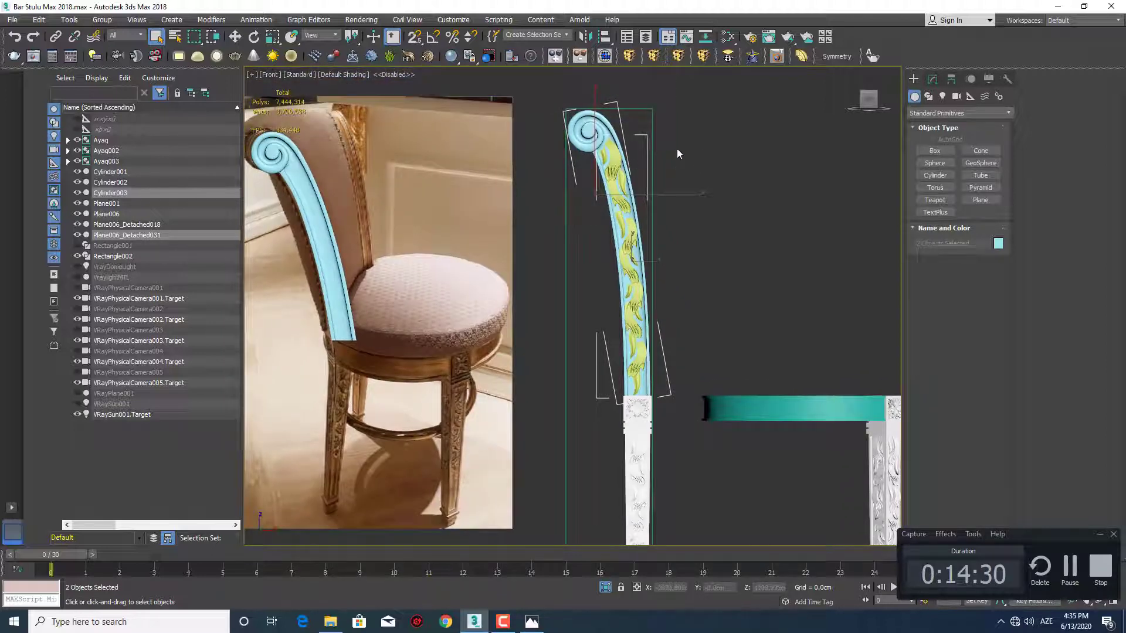
Add an FFD 2x2x2 modifier below the post's TurboSmooth and shift its upper left control points outward by about 3.8 cm
scroll(584, 132, "up", 5)
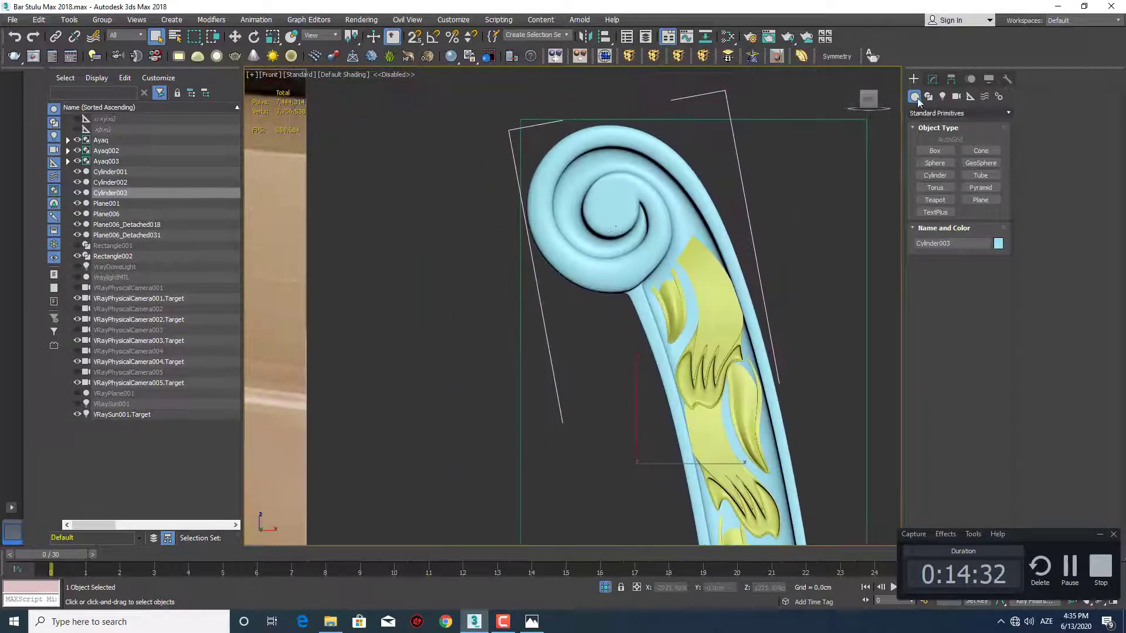
left_click(932, 78)
left_click(943, 142)
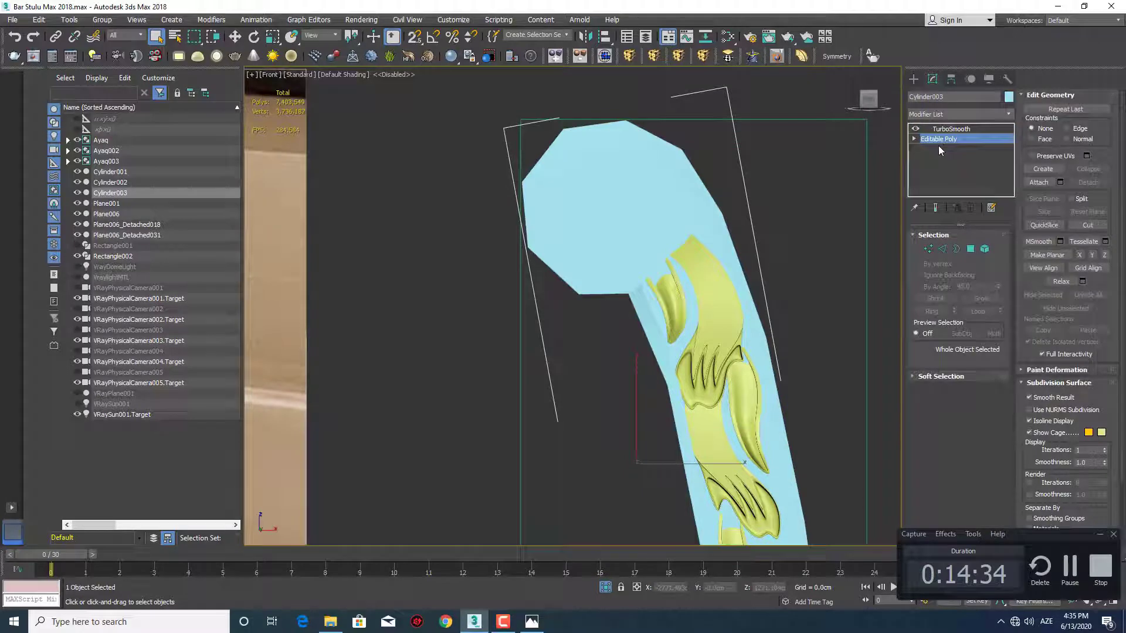
left_click(633, 57)
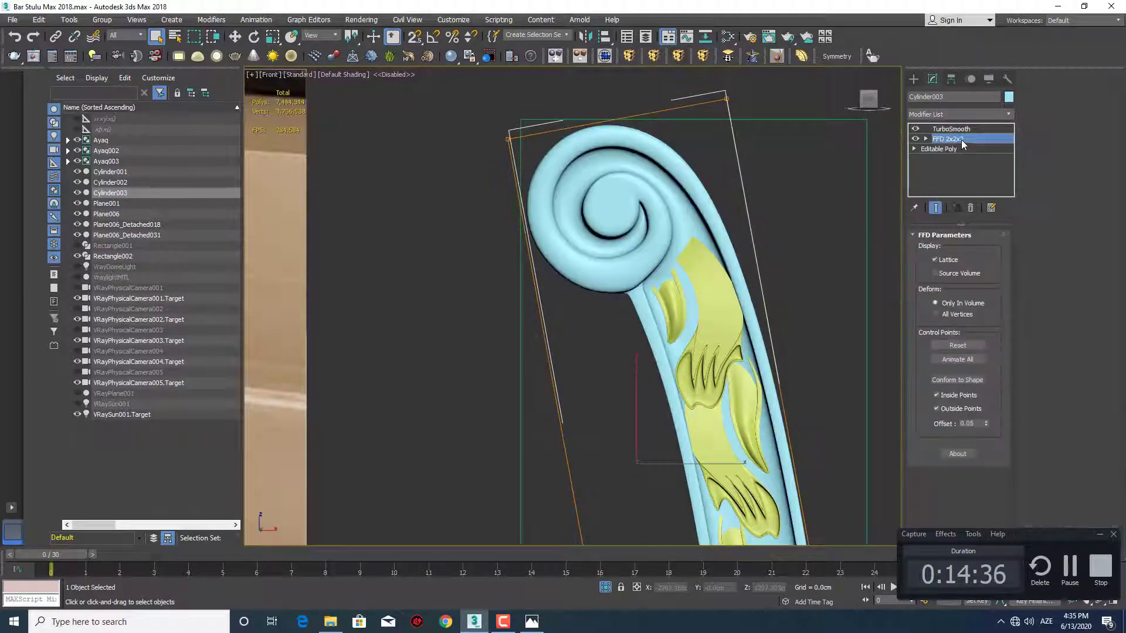
scroll(544, 185, "up", 2)
key("w")
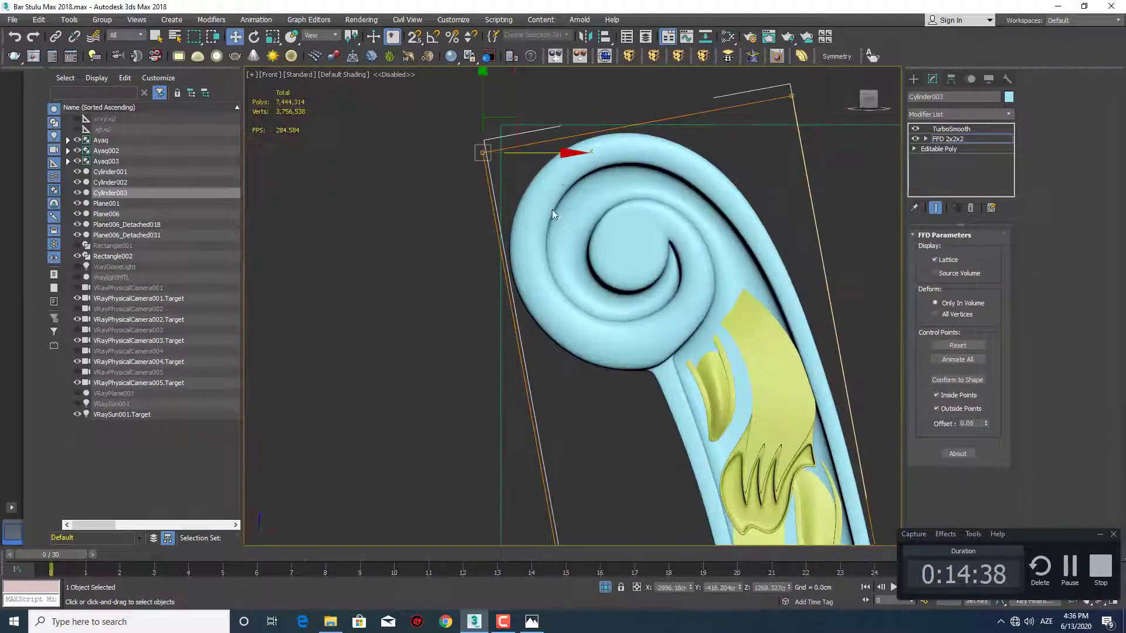
left_click_drag(555, 154, 546, 156)
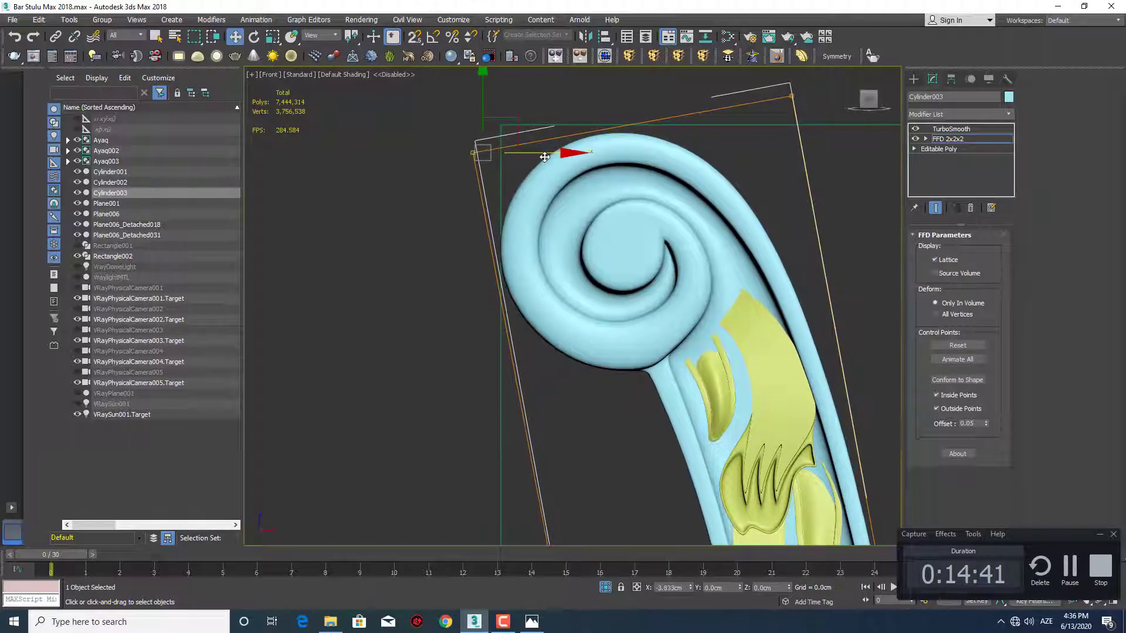
Raise the upper right control points of the post's lattice to a height of about 1299 cm
middle_click_drag(556, 178, 567, 242)
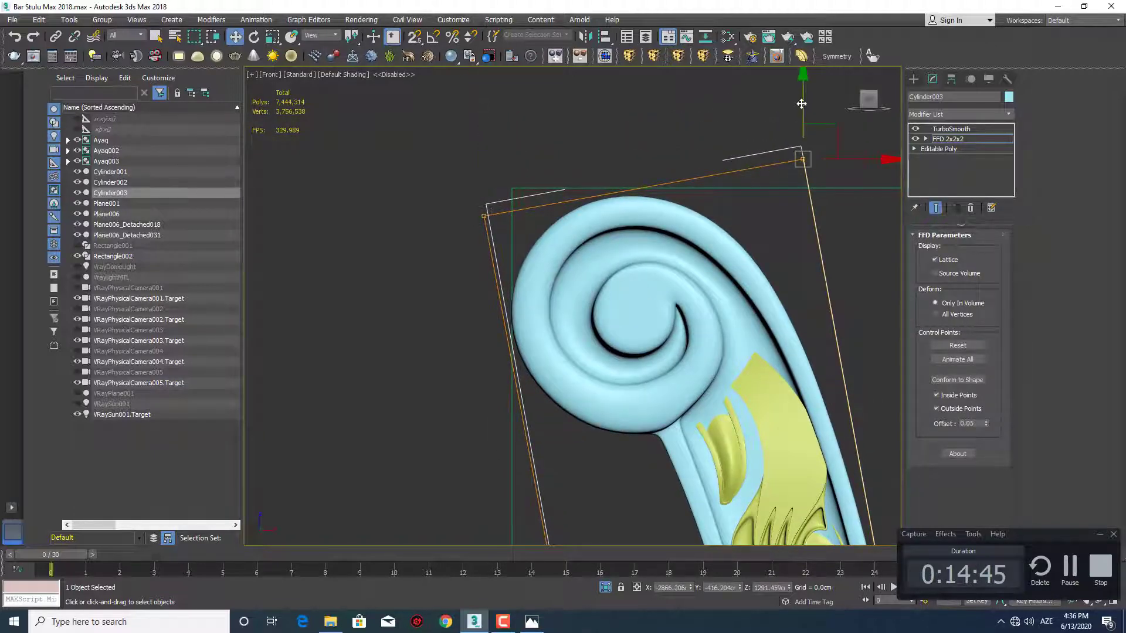
left_click_drag(800, 103, 804, 85)
scroll(619, 146, "down", 5)
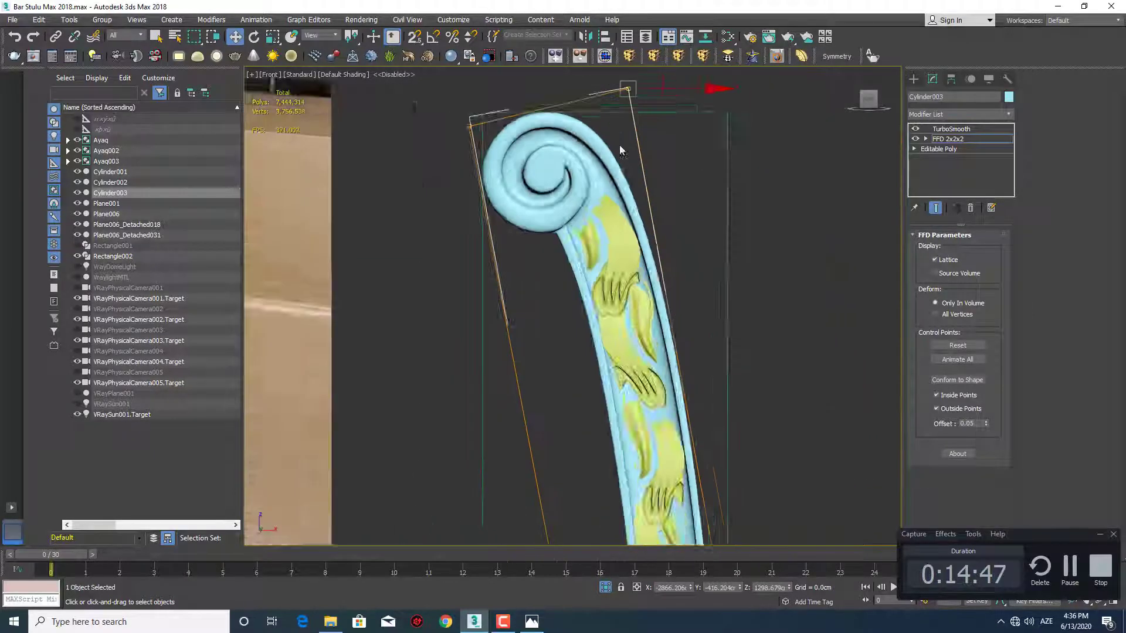
left_click(913, 79)
Check how the leaf ornament fits inside the reshaped post, up close and against the whole leg
scroll(601, 241, "up", 3)
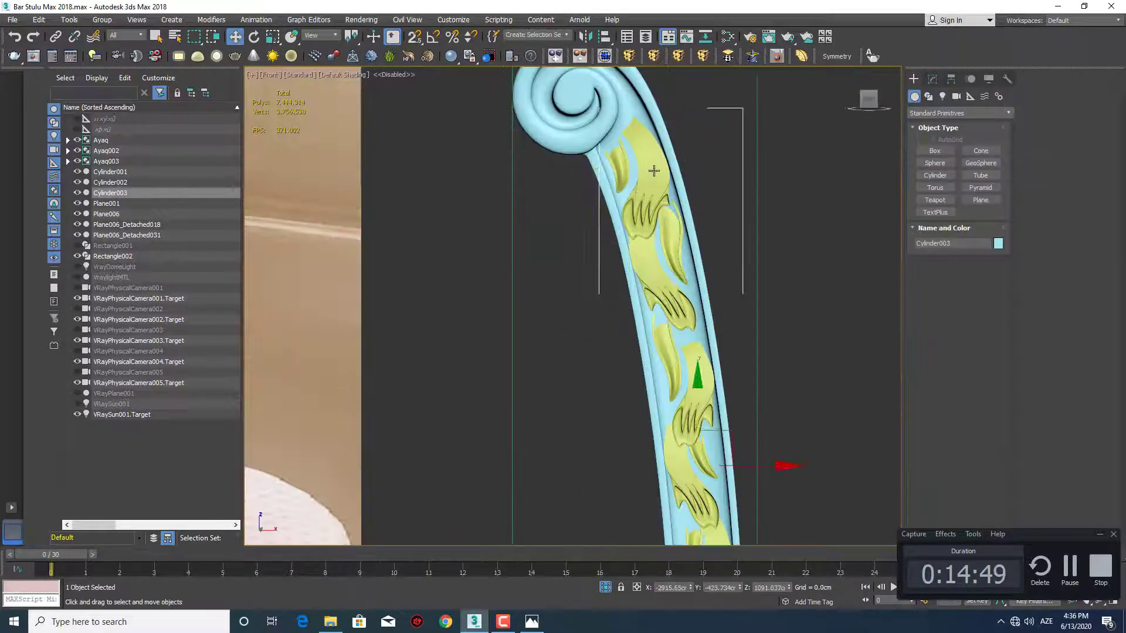
left_click(653, 170)
scroll(662, 227, "up", 2)
middle_click_drag(663, 231, 597, 189)
scroll(596, 189, "down", 1)
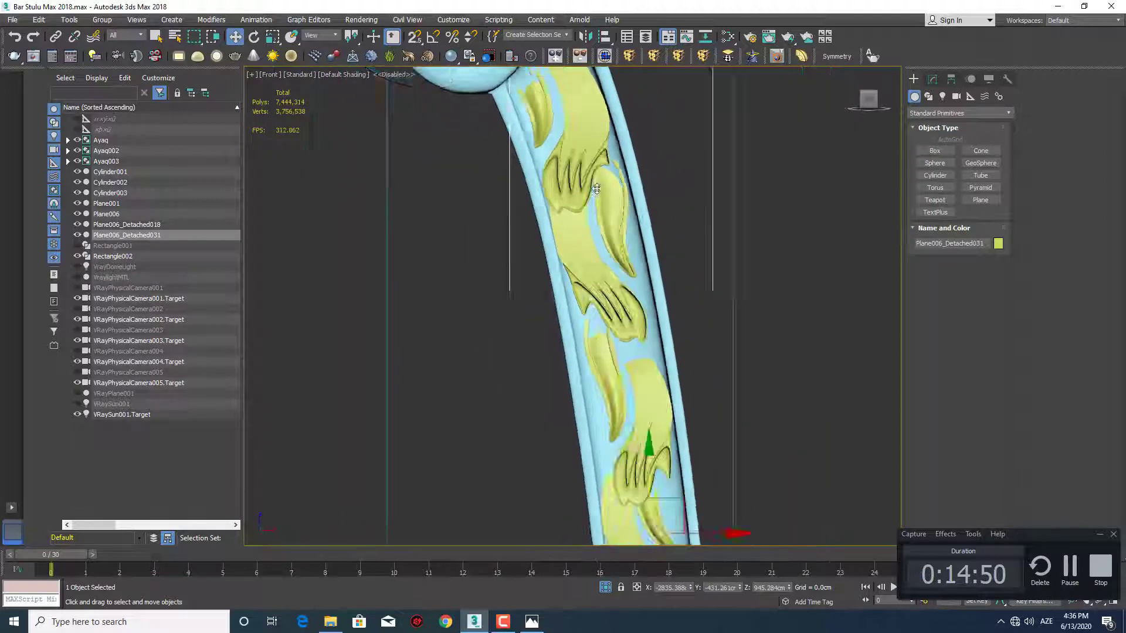
scroll(596, 189, "down", 5)
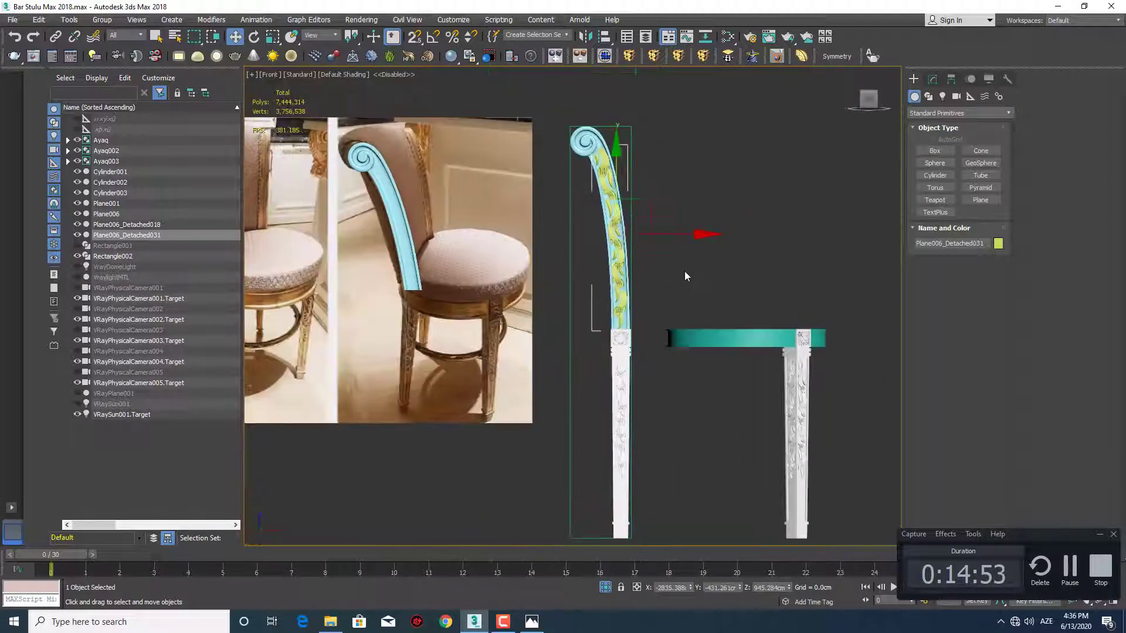
left_click(684, 271)
middle_click_drag(636, 297, 641, 257)
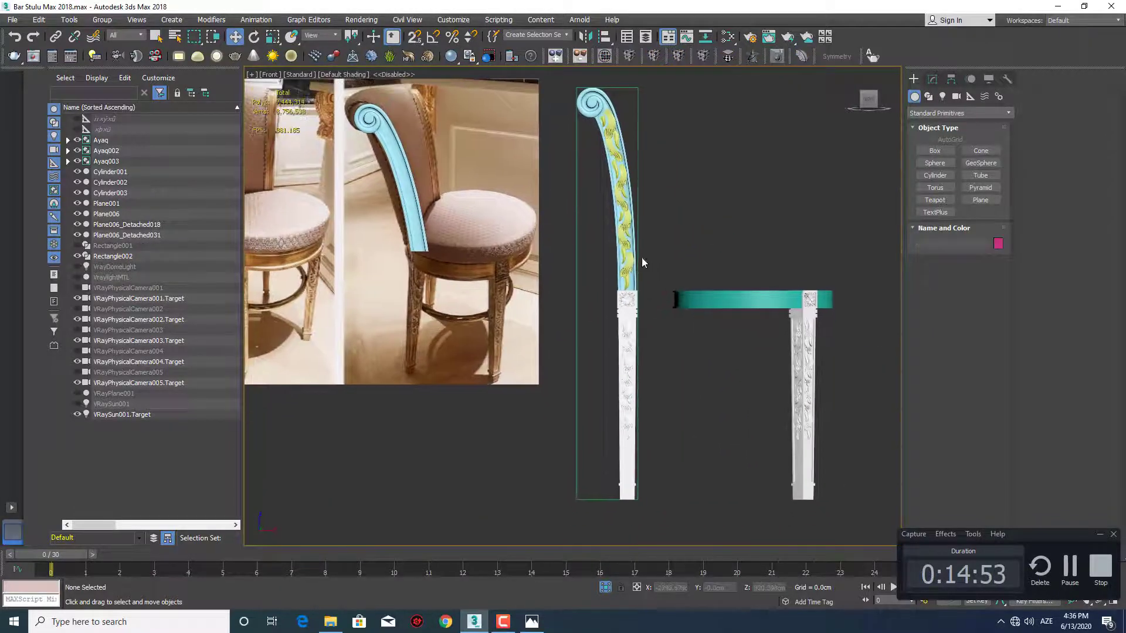
Isolate the scrolled back post and orbit around to its lower end
left_click(597, 110)
scroll(600, 116, "up", 4)
middle_click_drag(581, 201, 568, 337)
middle_click_drag(617, 385, 688, 301, "alt")
key("alt+q")
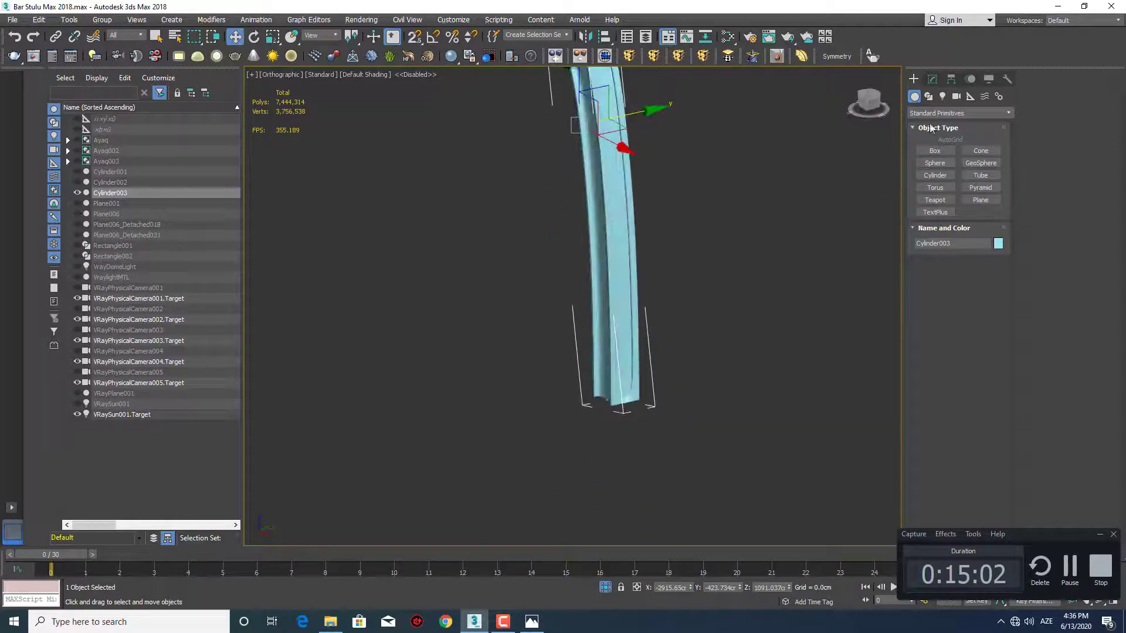
Delete the end-cap polygons at the post's lower end in its Editable Poly base, leaving the FFD and TurboSmooth modifiers in place
left_click(932, 80)
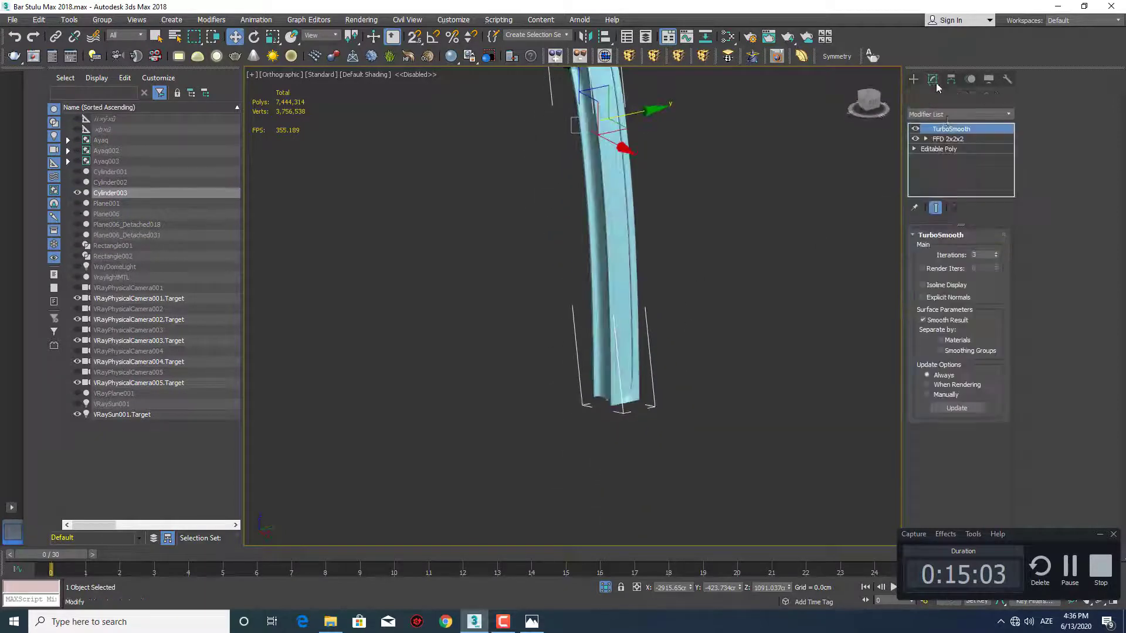
left_click(958, 148)
scroll(649, 368, "up", 10)
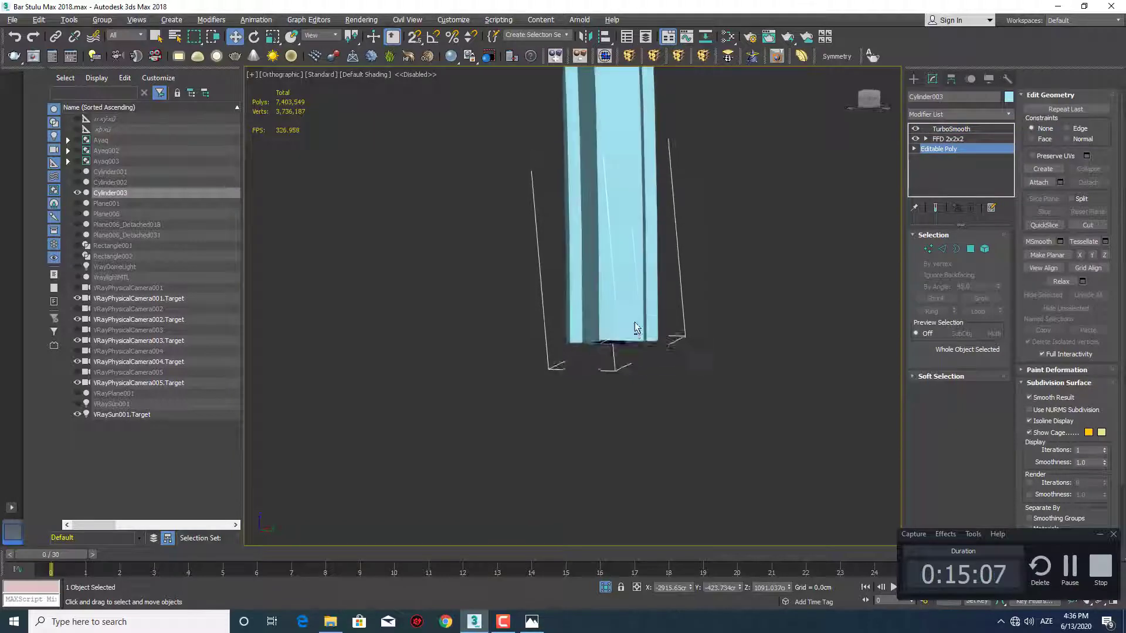
key("4")
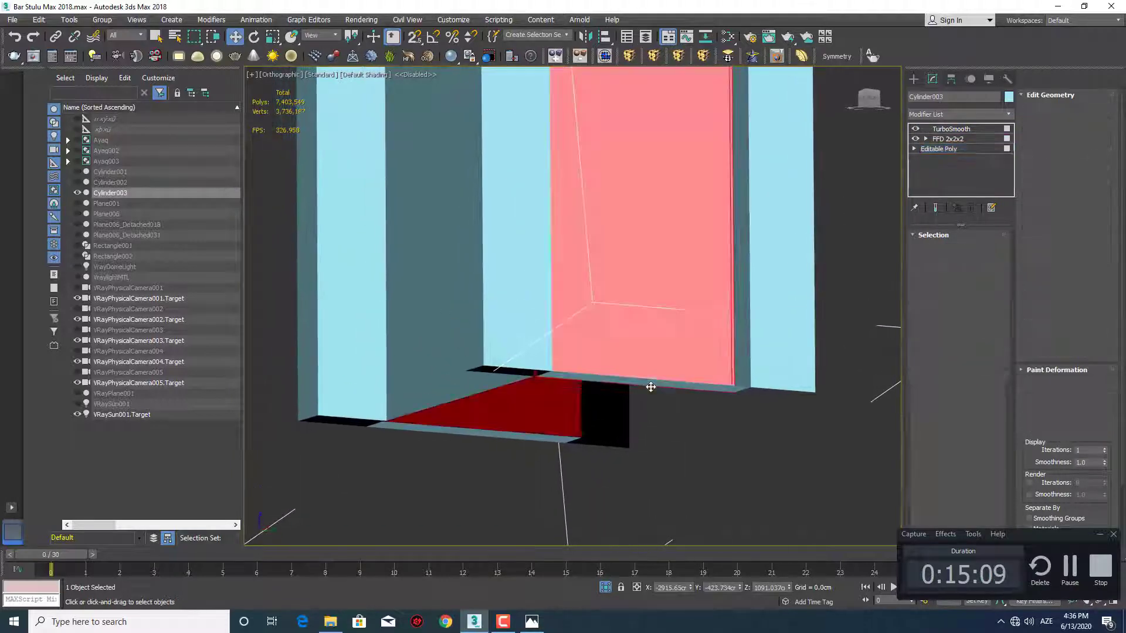
left_click(650, 383)
middle_click_drag(654, 382, 713, 354, "alt")
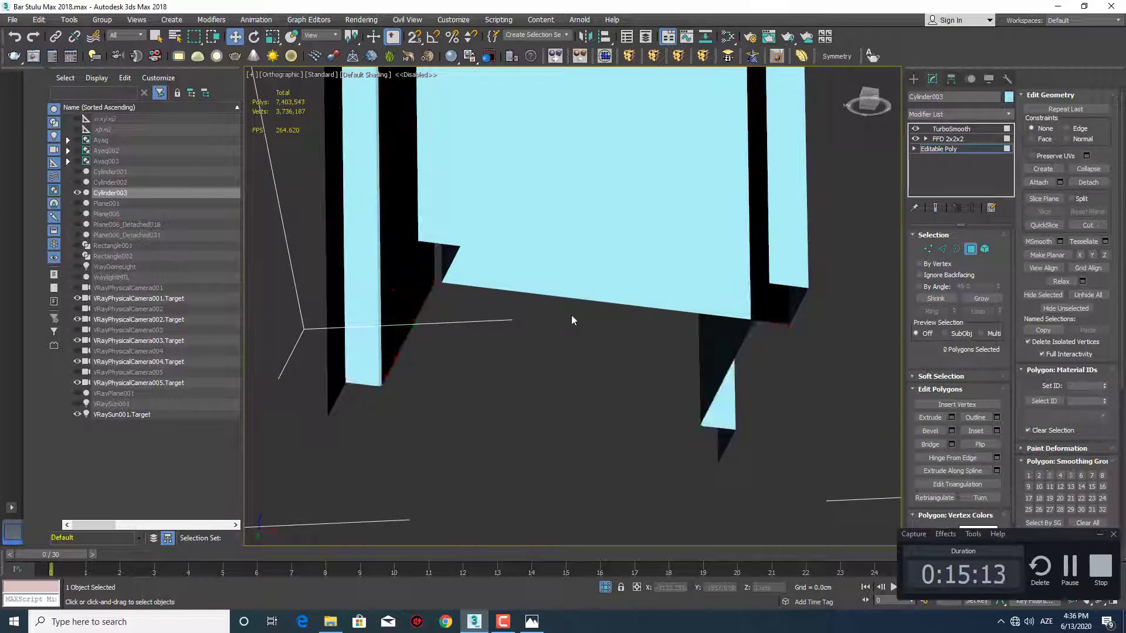
left_click(912, 79)
middle_click_drag(668, 262, 608, 344, "alt")
Unhide all scene objects and bring the post, round seat and legs into view together
right_click(633, 284)
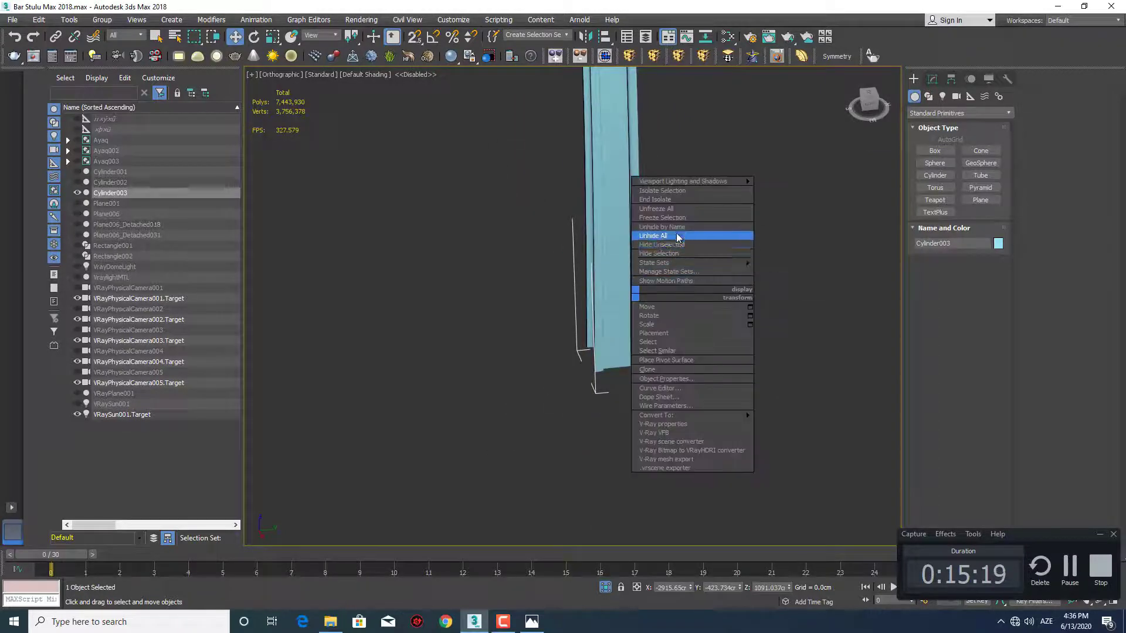
left_click(680, 238)
middle_click_drag(680, 237, 644, 332, "alt")
key("q")
scroll(653, 272, "down", 4)
scroll(436, 197, "up", 5)
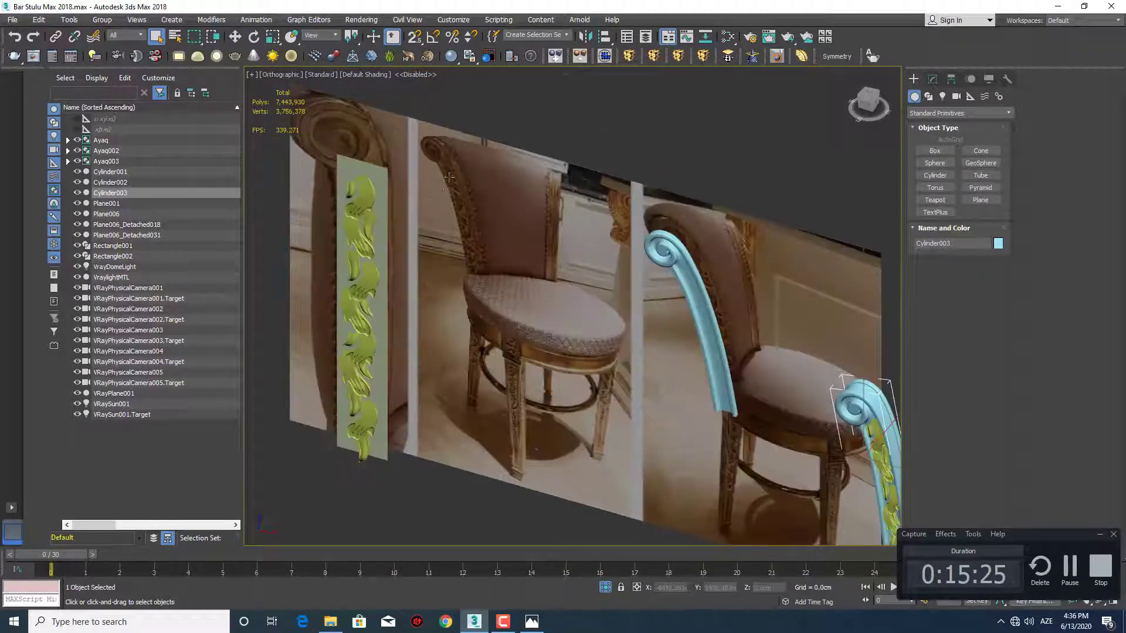
scroll(448, 176, "up", 6)
scroll(449, 177, "down", 11)
middle_click_drag(609, 275, 681, 311, "alt")
scroll(672, 321, "up", 2)
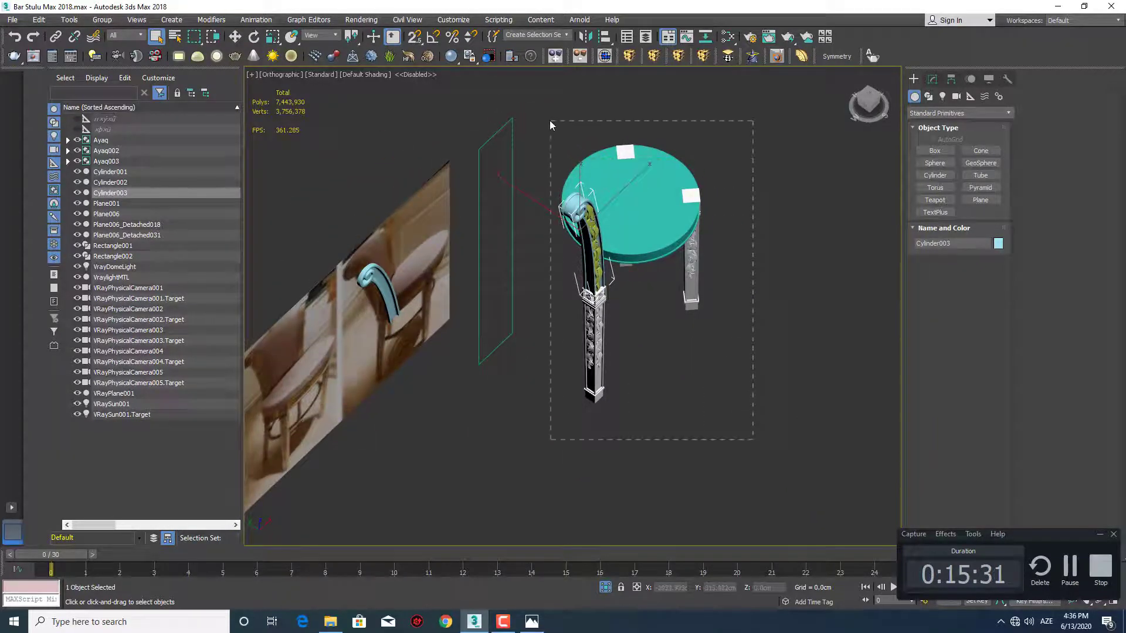
left_click_drag(550, 121, 550, 121)
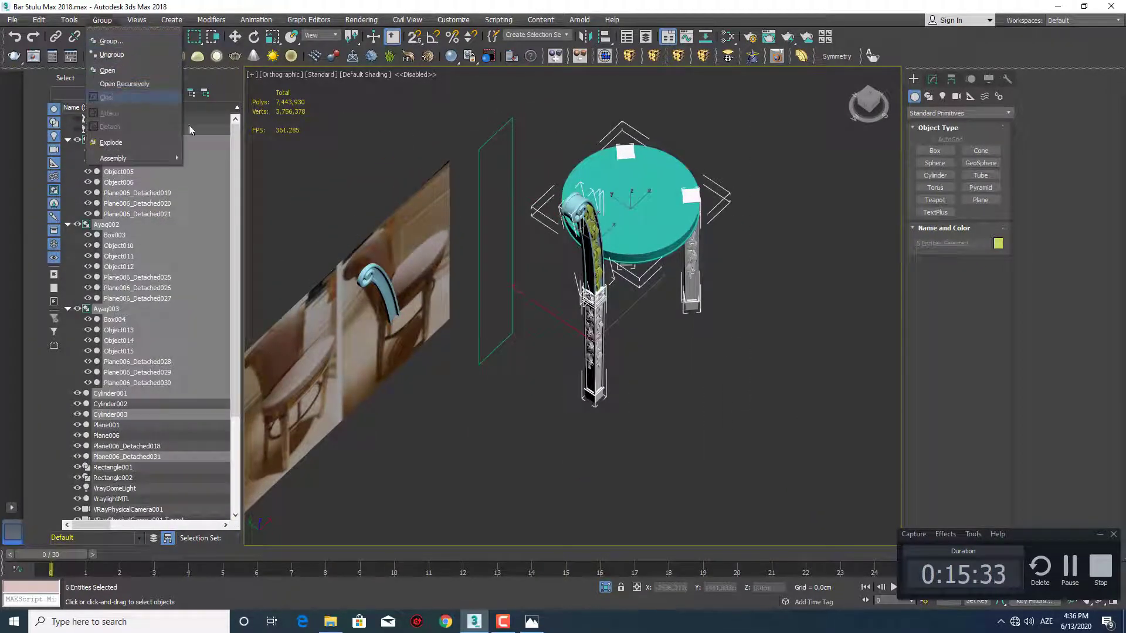
left_click(531, 159)
middle_click_drag(663, 384, 575, 344, "alt")
left_click(579, 344)
Select the scrolled back post and compare it with the reference photo and the seat in front and perspective views
scroll(575, 343, "down", 2)
key("f")
key("z")
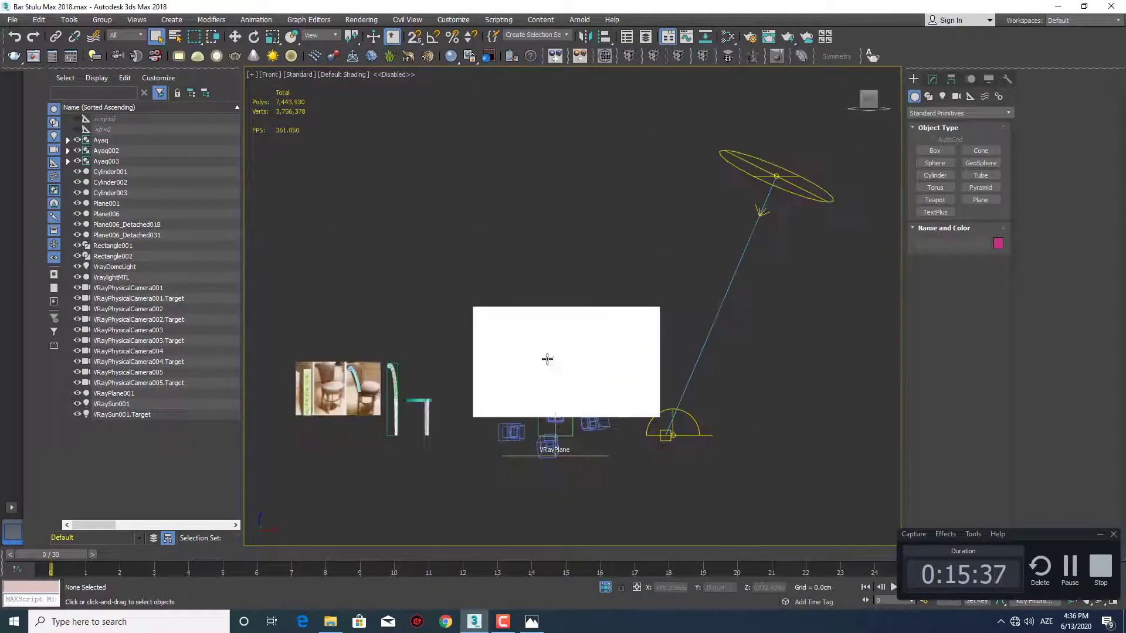
middle_click_drag(426, 404, 685, 322)
scroll(684, 322, "up", 5)
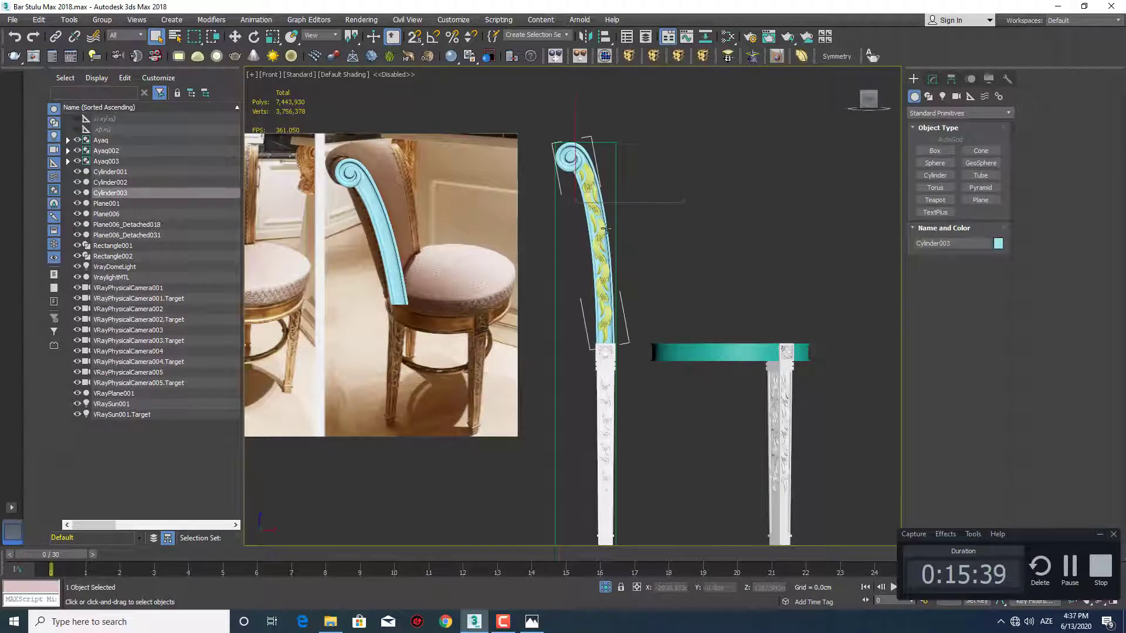
middle_click_drag(646, 295, 592, 266)
key("p")
scroll(620, 254, "down", 3)
scroll(620, 261, "up", 3)
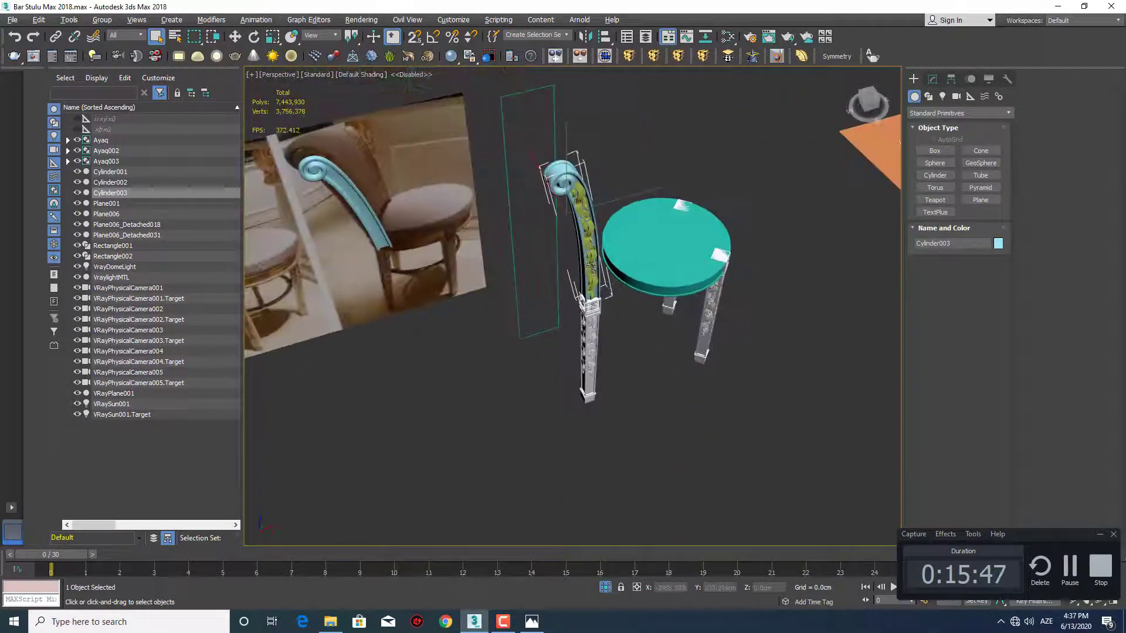
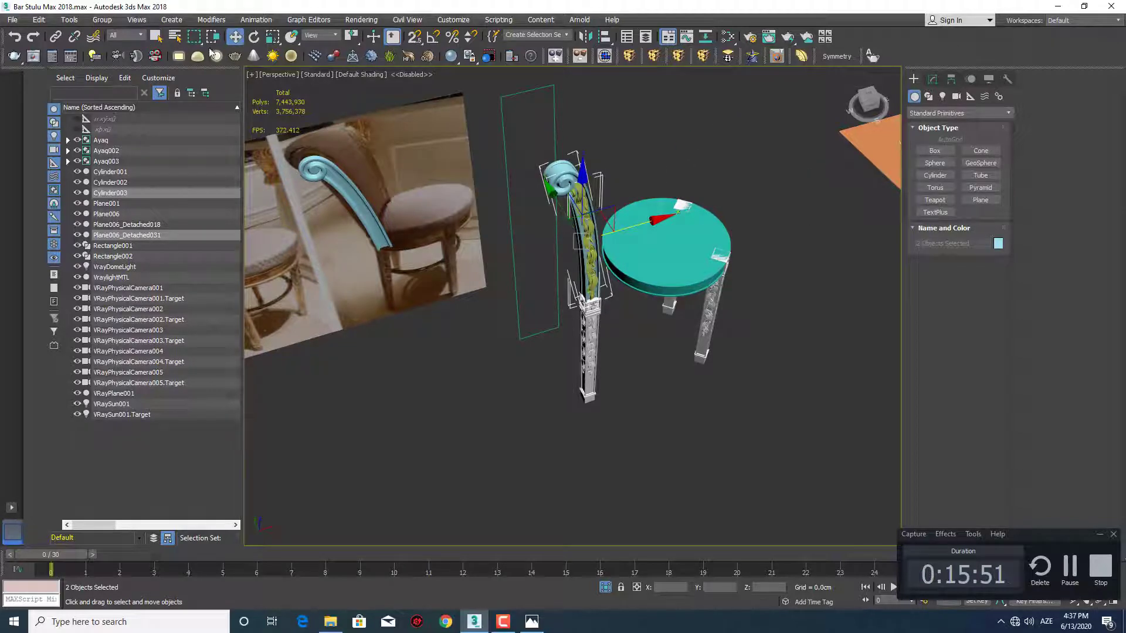
Assign the Ağ Laminat Parlaq material to the selected scrolled back post and its leaf ornament
middle_click_drag(534, 246, 556, 257, "alt")
key("m")
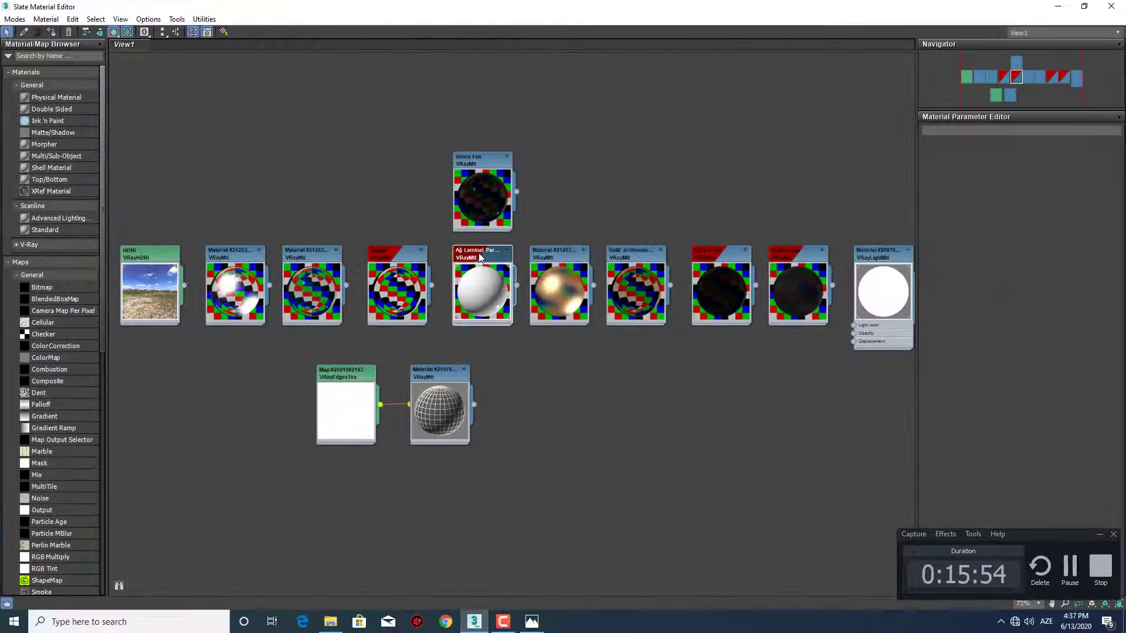
double_click(479, 257)
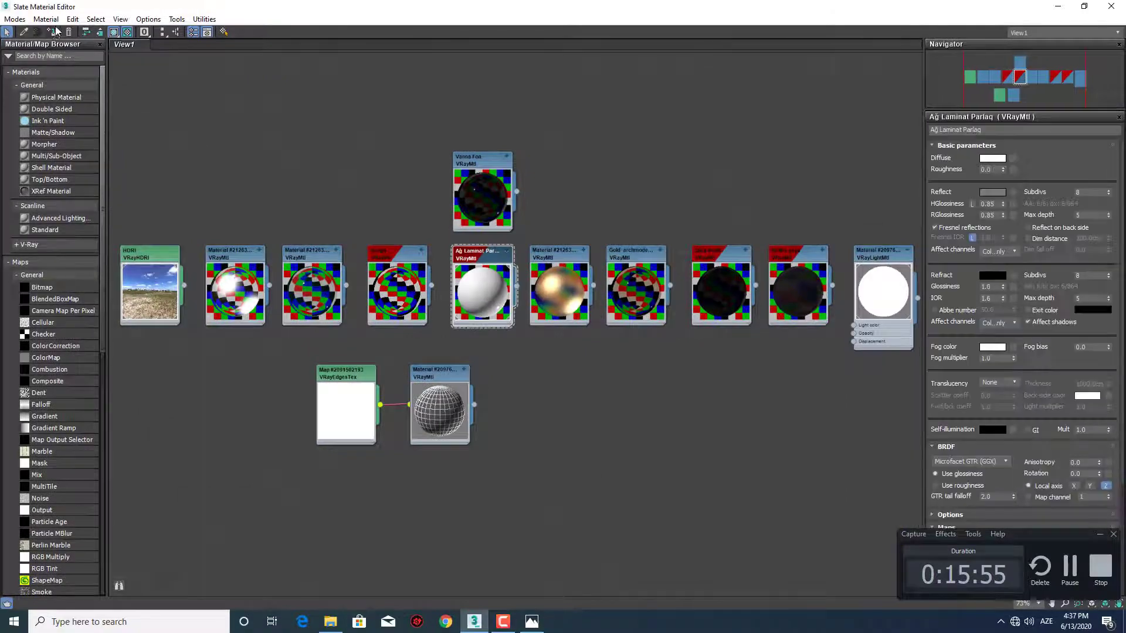
left_click(1111, 6)
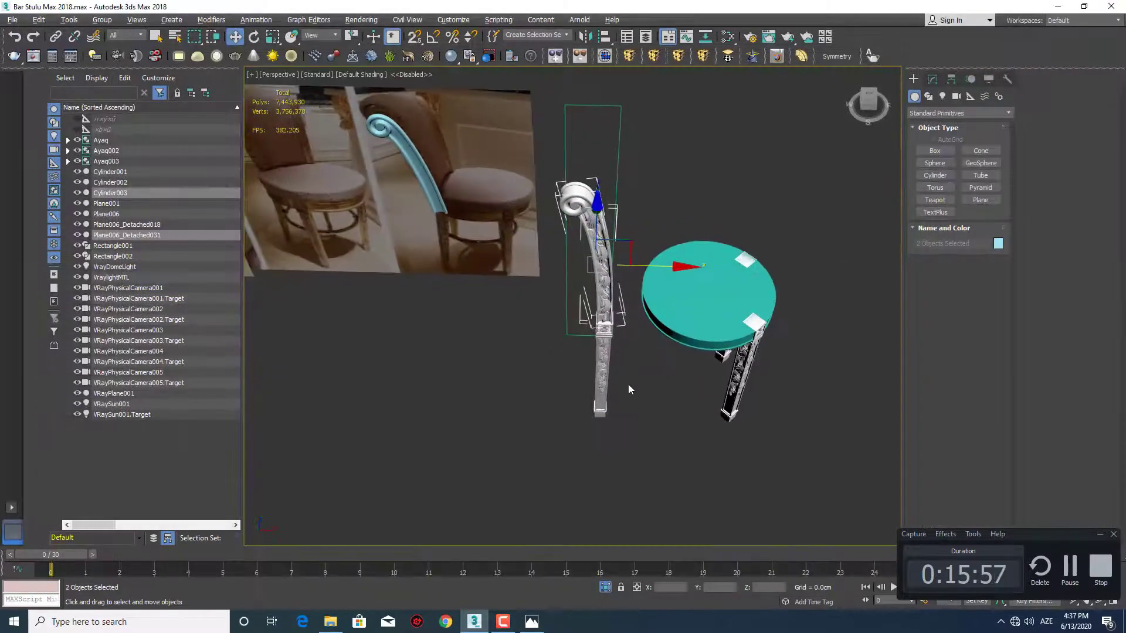
Attach the scrolled post and its leaf ornament to the Ayaq leg group beneath them
middle_click_drag(604, 380, 641, 373, "alt")
left_click(604, 361, "ctrl")
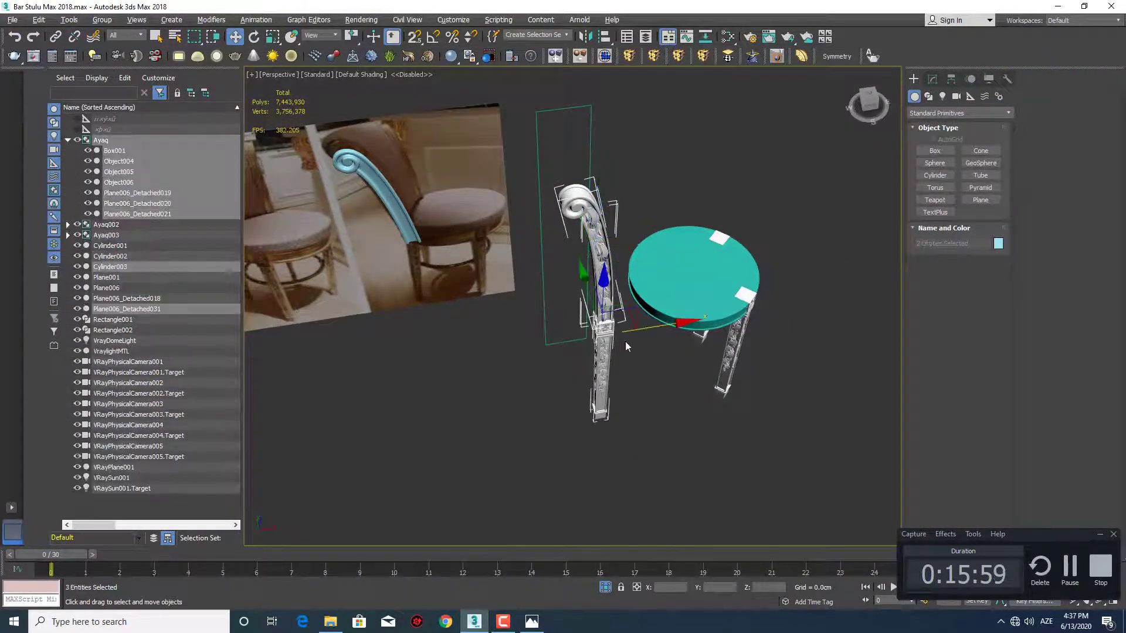
left_click(627, 404)
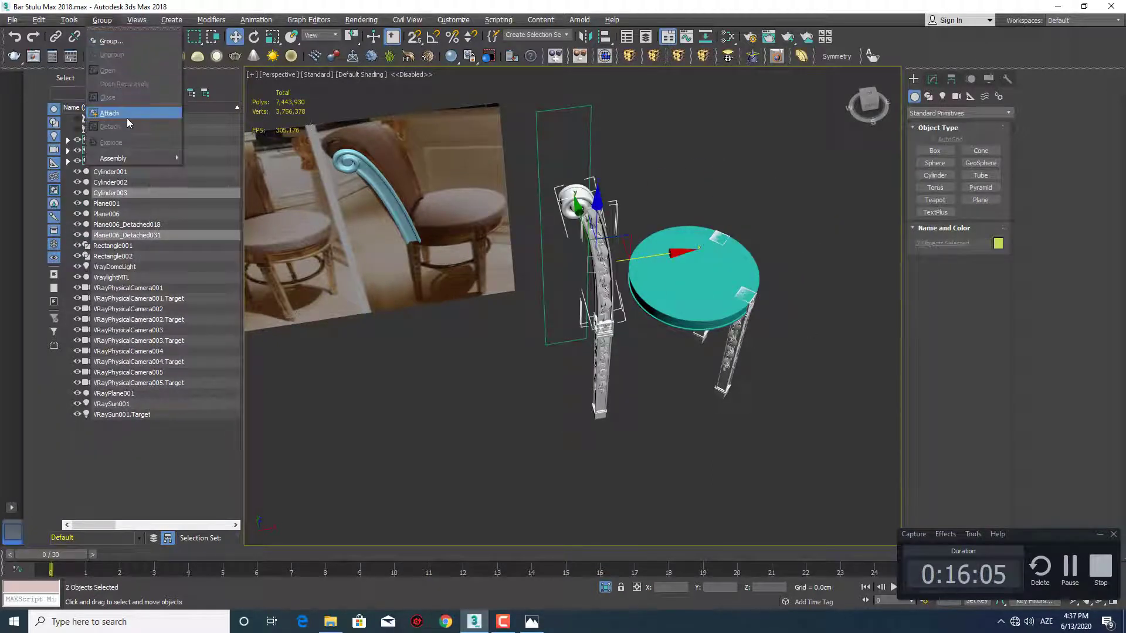
left_click(109, 113)
left_click(604, 340)
Examine the combined back post and leg, from the scroll and leaf ornament to the joint block
middle_click_drag(634, 320, 571, 224)
key("q")
scroll(571, 224, "up", 5)
middle_click_drag(553, 183, 557, 252)
middle_click_drag(556, 252, 569, 215, "alt")
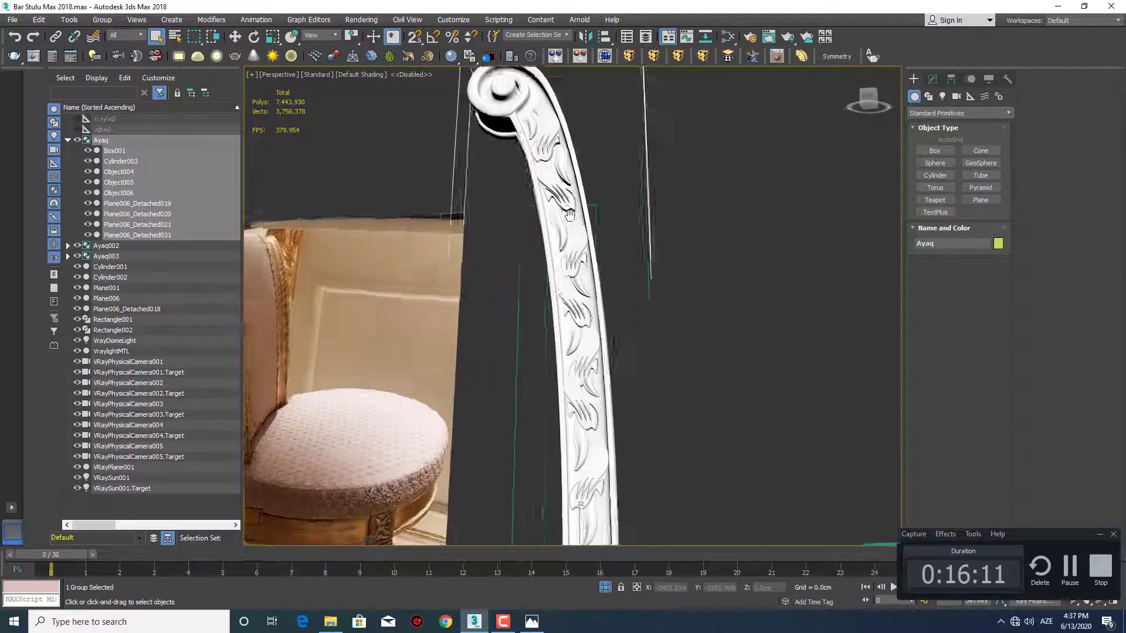
scroll(569, 215, "down", 5)
scroll(585, 308, "up", 4)
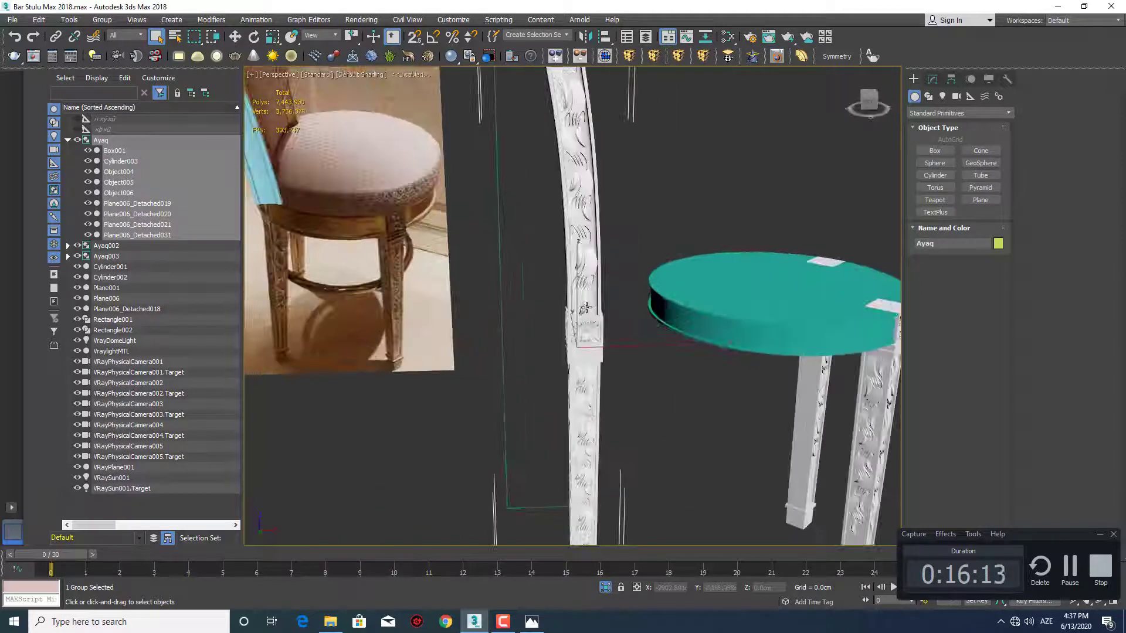
scroll(587, 308, "down", 4)
middle_click_drag(587, 307, 643, 279, "alt")
scroll(621, 299, "down", 4)
scroll(615, 321, "up", 3)
Examine the seat and the carved ornament on the front legs beside the back leg
middle_click_drag(615, 321, 595, 314)
middle_click_drag(595, 314, 522, 312, "alt")
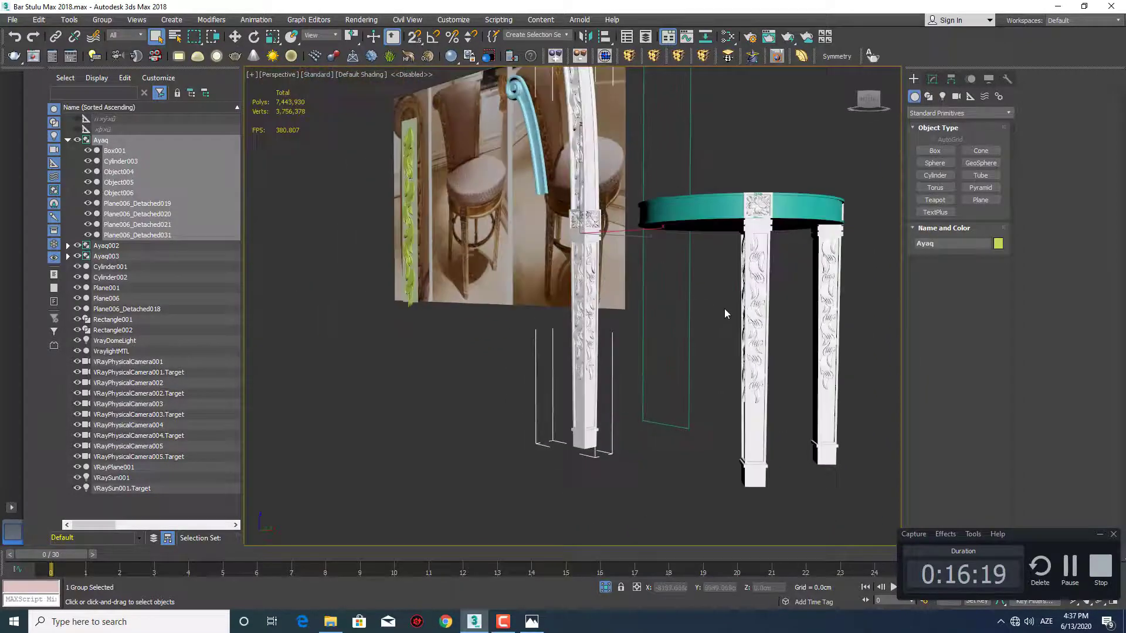
scroll(726, 308, "up", 4)
middle_click_drag(726, 307, 698, 311)
scroll(653, 316, "down", 4)
scroll(751, 252, "up", 3)
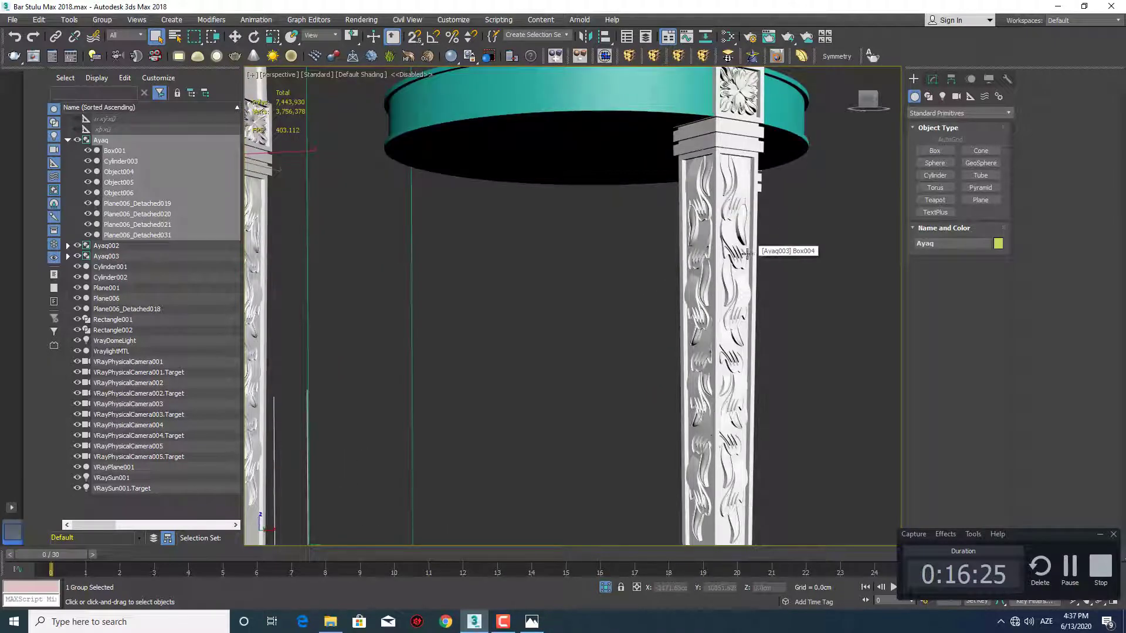
scroll(747, 253, "down", 4)
middle_click_drag(748, 253, 711, 291, "alt")
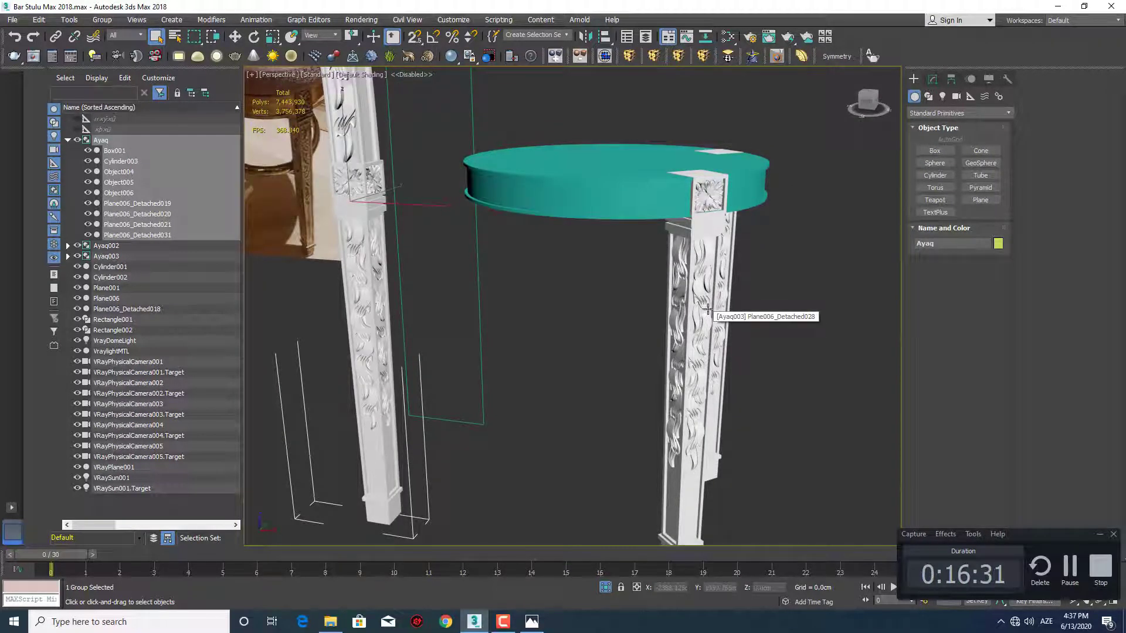
scroll(577, 348, "down", 3)
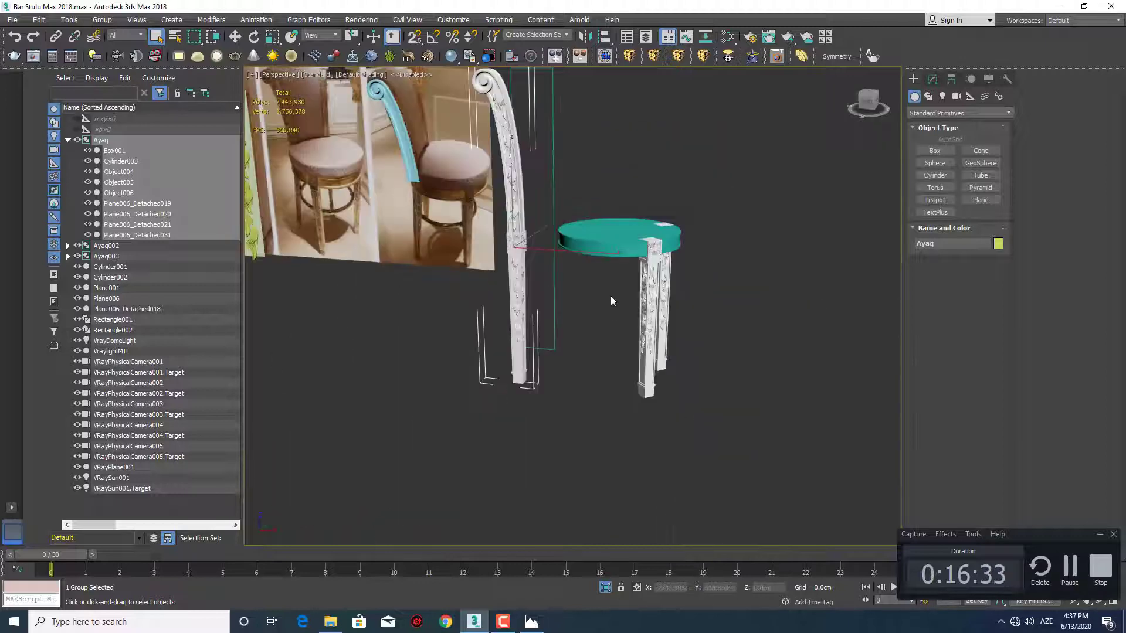
middle_click_drag(611, 296, 572, 332, "alt")
Open the Ayaq group for editing and select its leg body Box001 in front view
key("t")
scroll(571, 332, "down", 5)
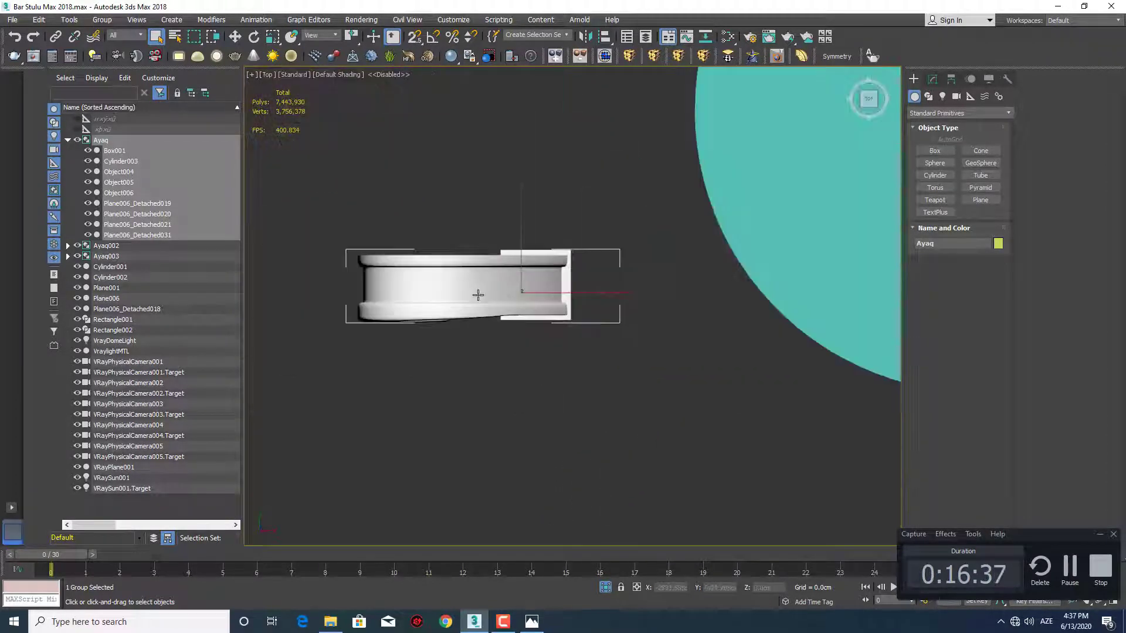
key("p")
scroll(515, 330, "down", 8)
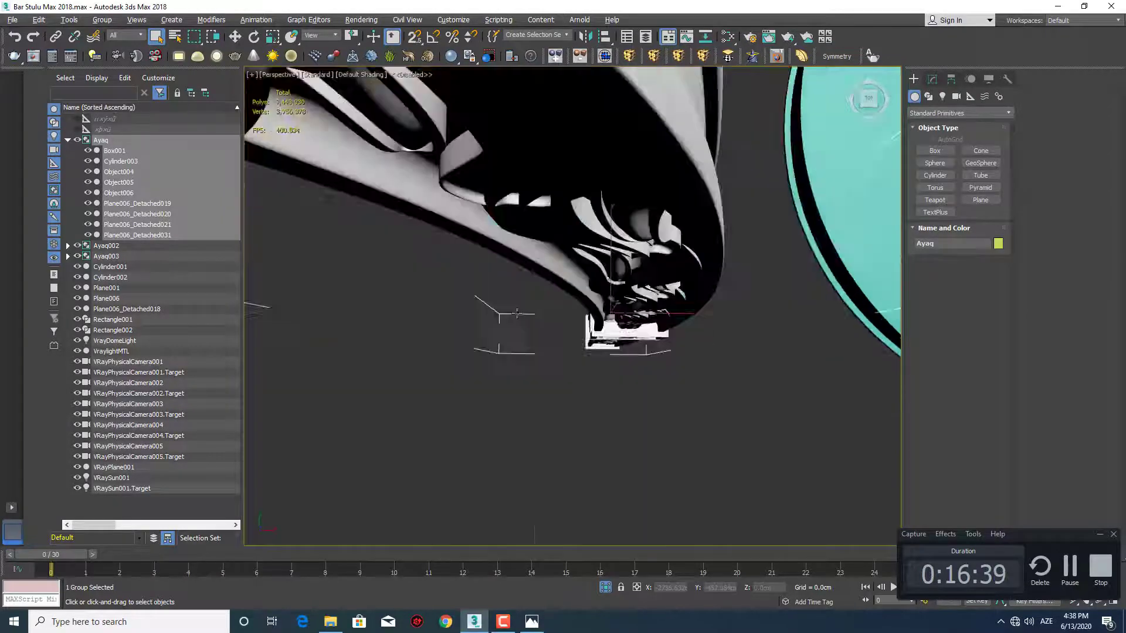
middle_click_drag(551, 271, 561, 274)
key("f")
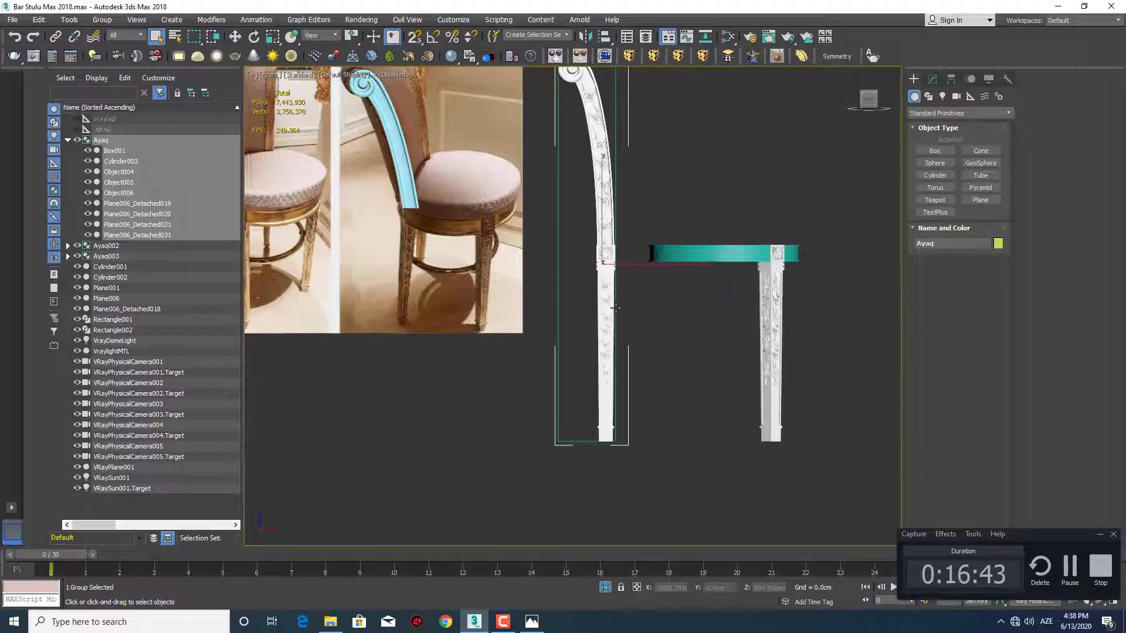
scroll(615, 308, "up", 2)
middle_click_drag(615, 307, 619, 288)
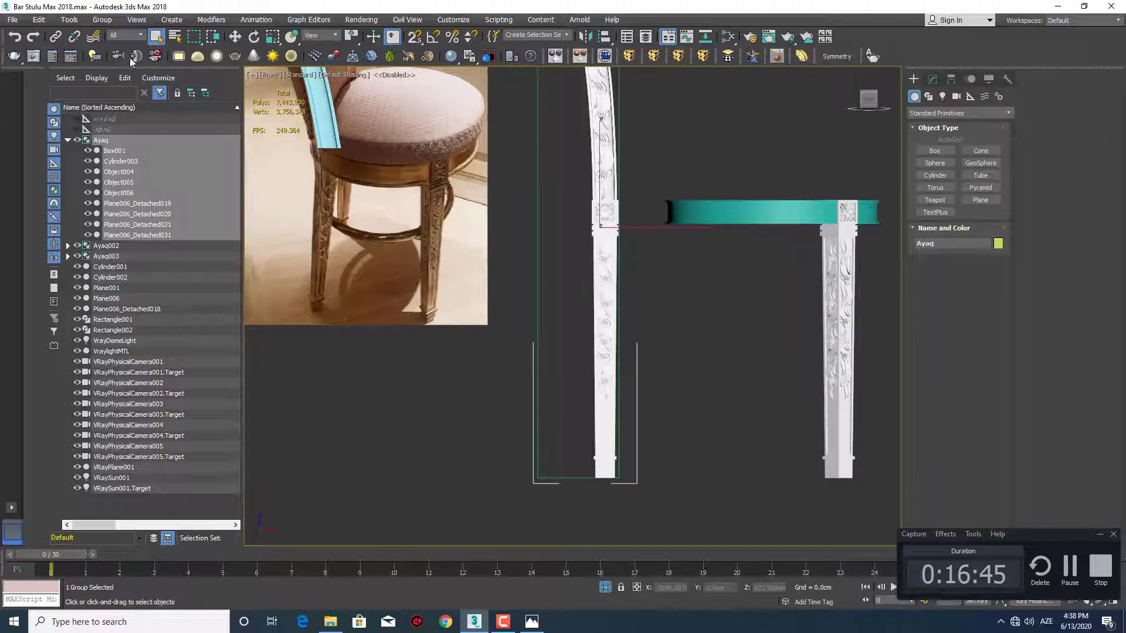
left_click(108, 70)
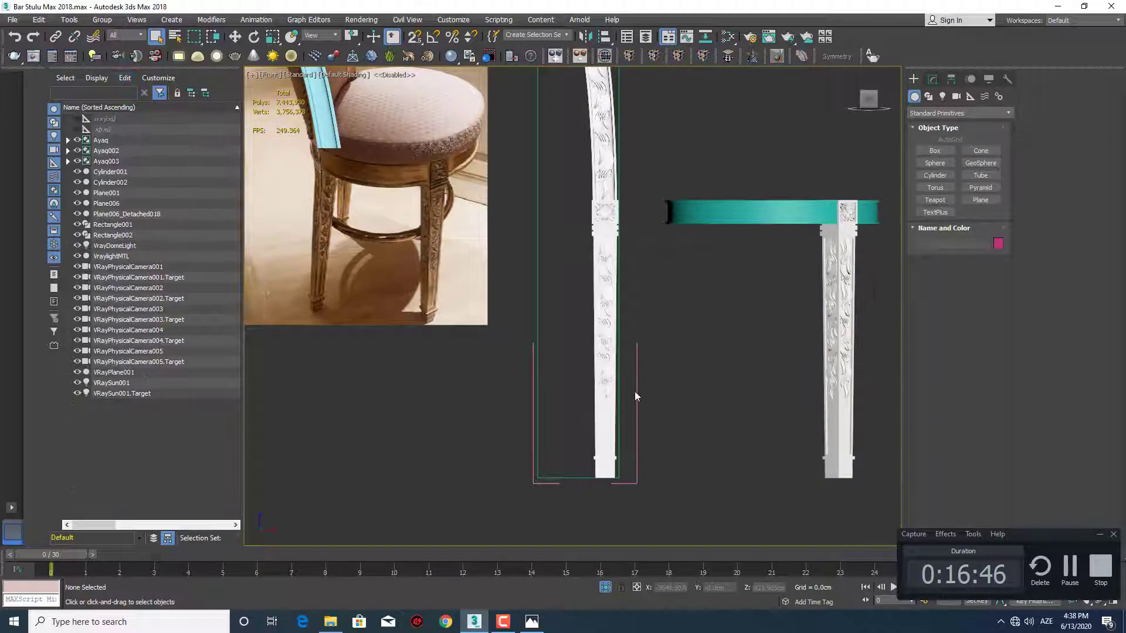
left_click(609, 449)
Try to slant the back leg outward by moving its foot vertices, including the bottom edge, away from the seat
middle_click_drag(609, 448, 603, 398)
key("1")
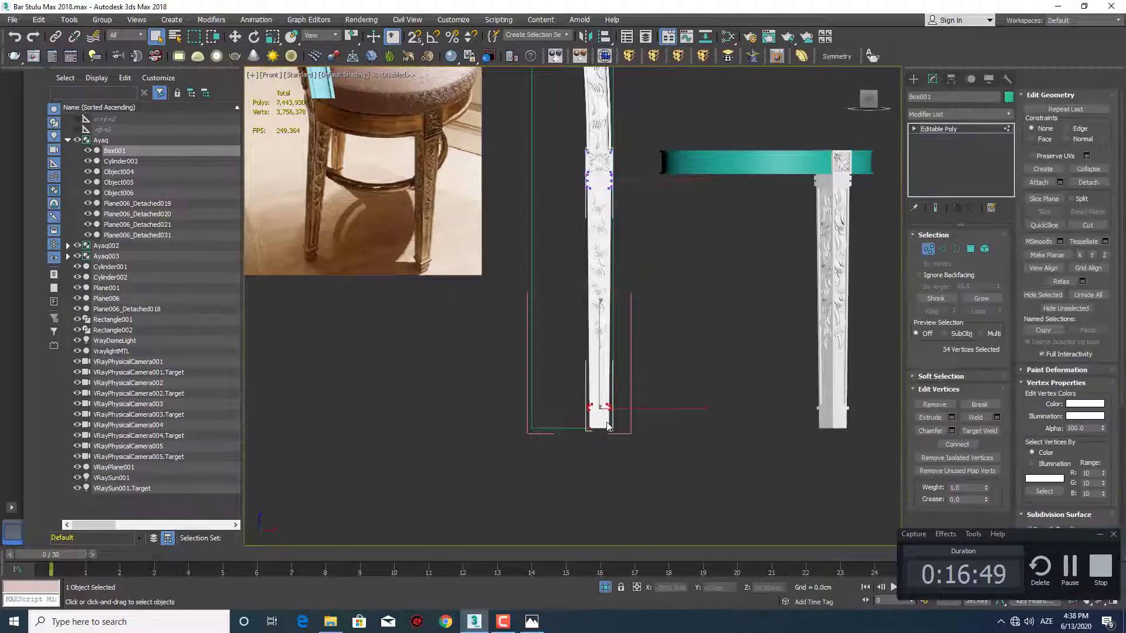
scroll(607, 427, "up", 2)
key("w")
left_click_drag(601, 393, 520, 398)
middle_click_drag(519, 445, 598, 470)
scroll(598, 469, "up", 3)
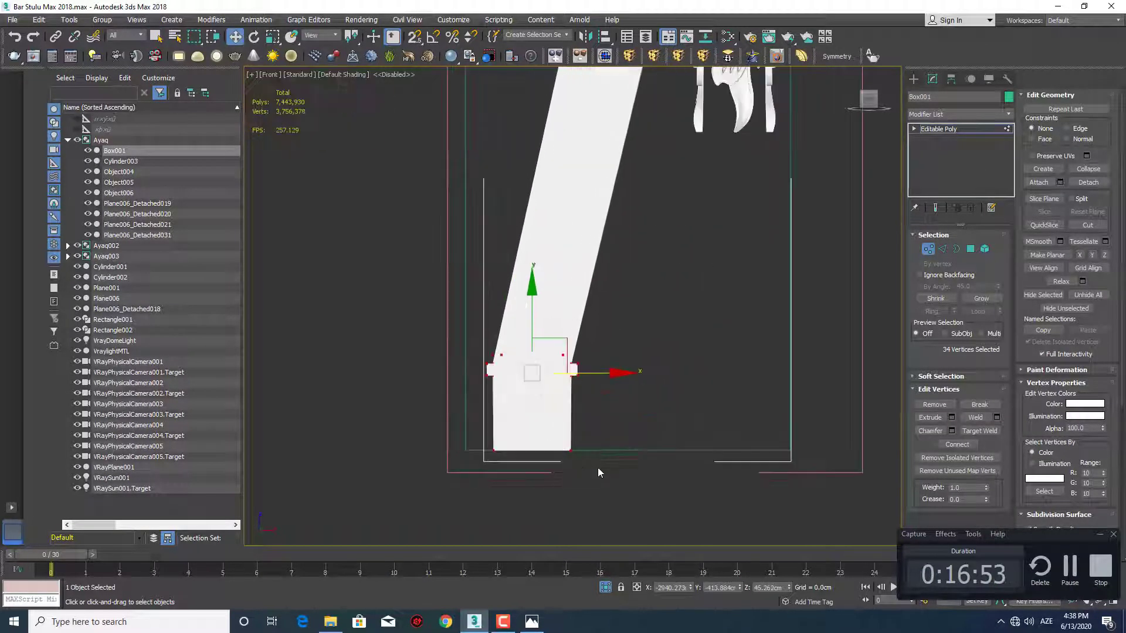
left_click_drag(598, 470, 456, 417)
middle_click_drag(563, 448, 563, 428)
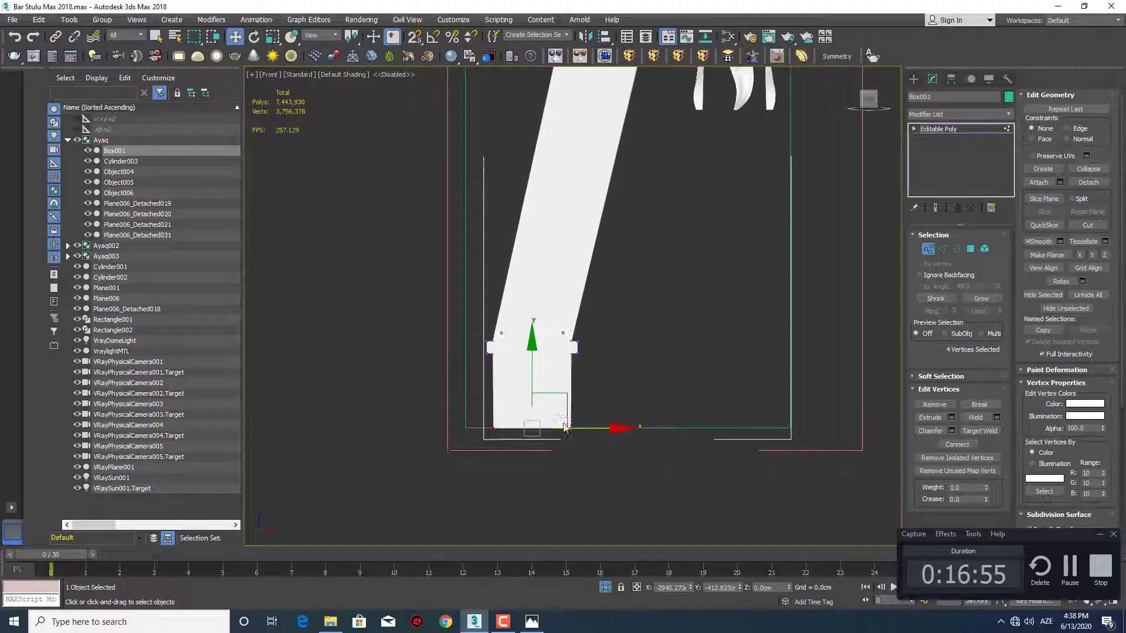
scroll(564, 428, "up", 2)
left_click_drag(578, 430, 554, 432)
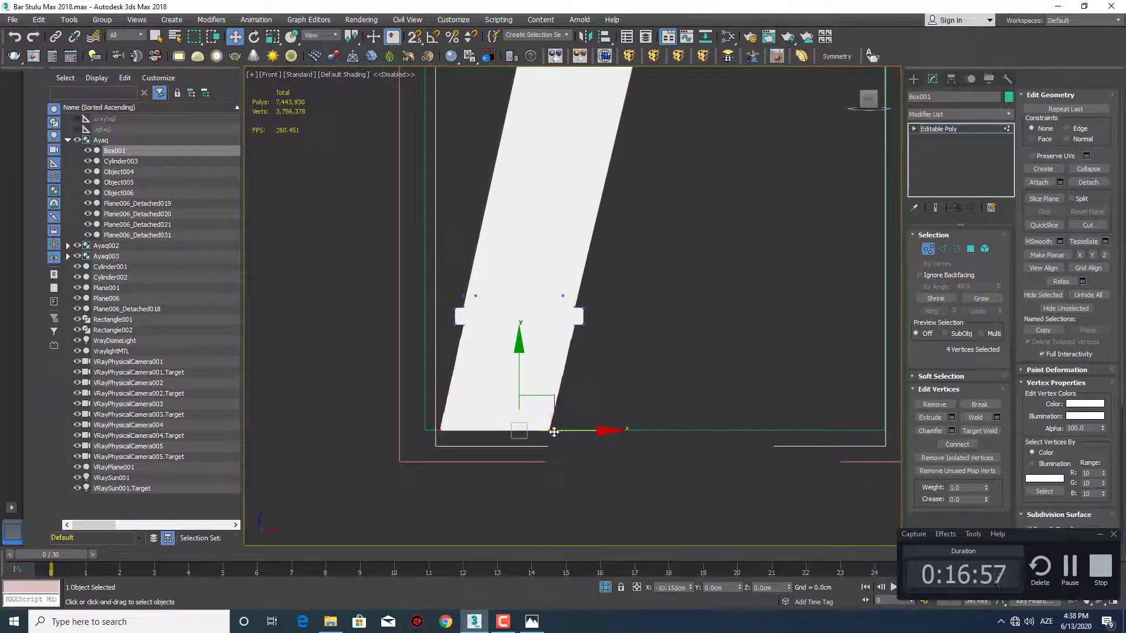
Undo the foot vertex moves on the back leg
key("ctrl+z")
scroll(621, 352, "down", 8)
key("ctrl+z")
key("ctrl+z")
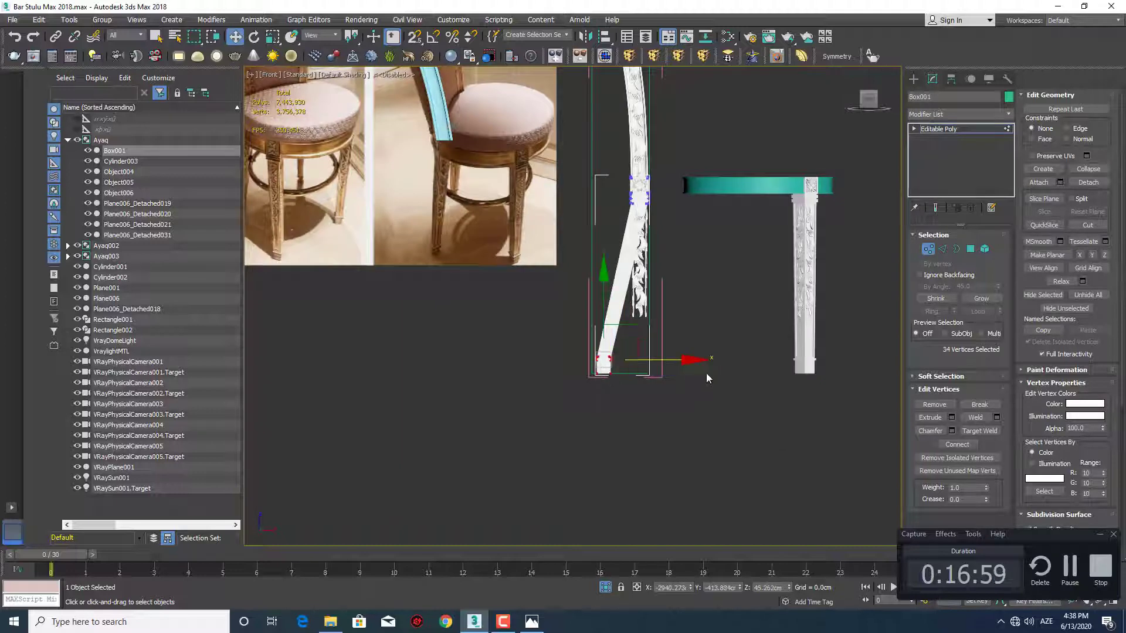
middle_click_drag(706, 368, 676, 381)
Try an FFD 2x2x2 modifier on the whole leg body and delete it from the stack
left_click(913, 79)
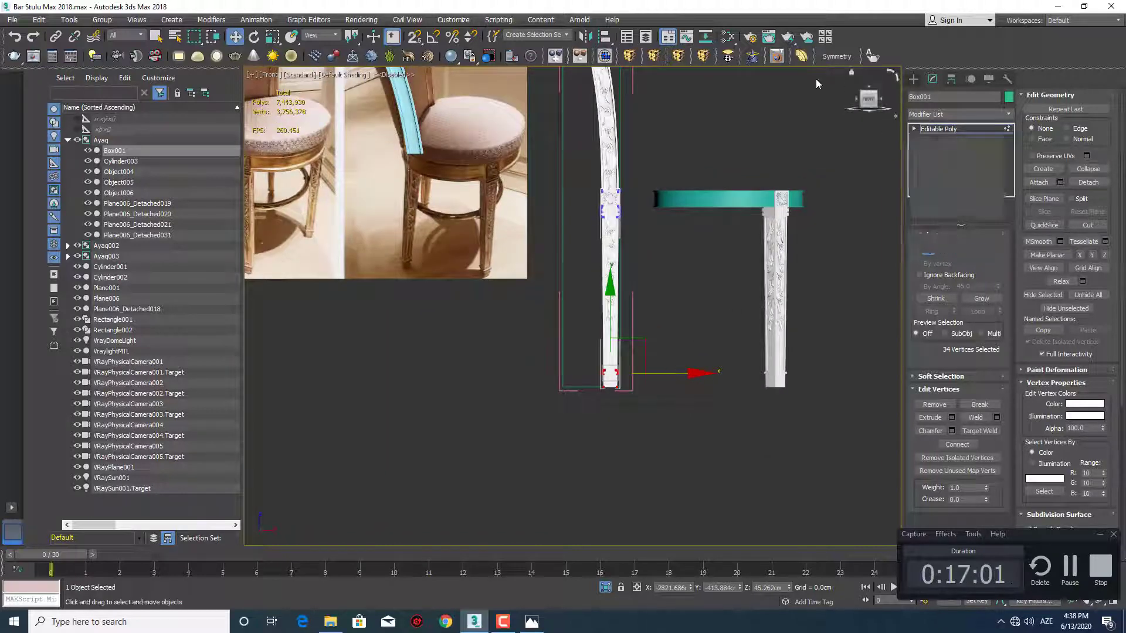
left_click(632, 58)
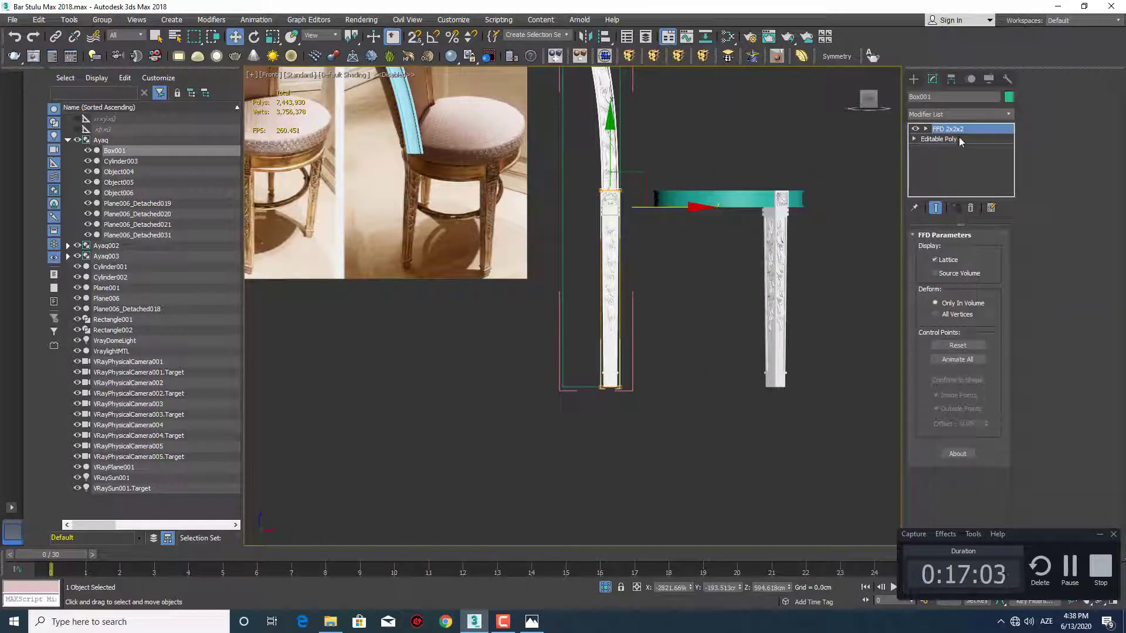
right_click(951, 129)
left_click(968, 133)
Detach all leg polygons below the rosette block and its collars as a separate object
scroll(593, 221, "up", 5)
mouse_move(585, 249)
middle_mouse_down()
mouse_move(541, 251)
mouse_move(576, 308)
mouse_move(578, 270)
mouse_move(612, 269)
middle_mouse_up()
key("F4")
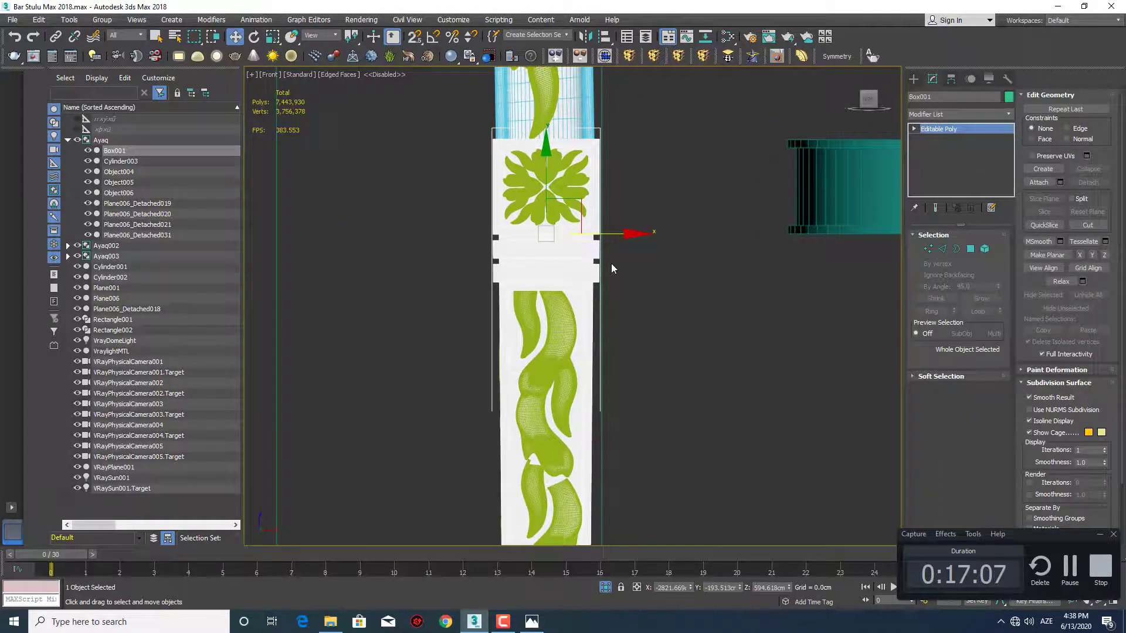
left_click(971, 249)
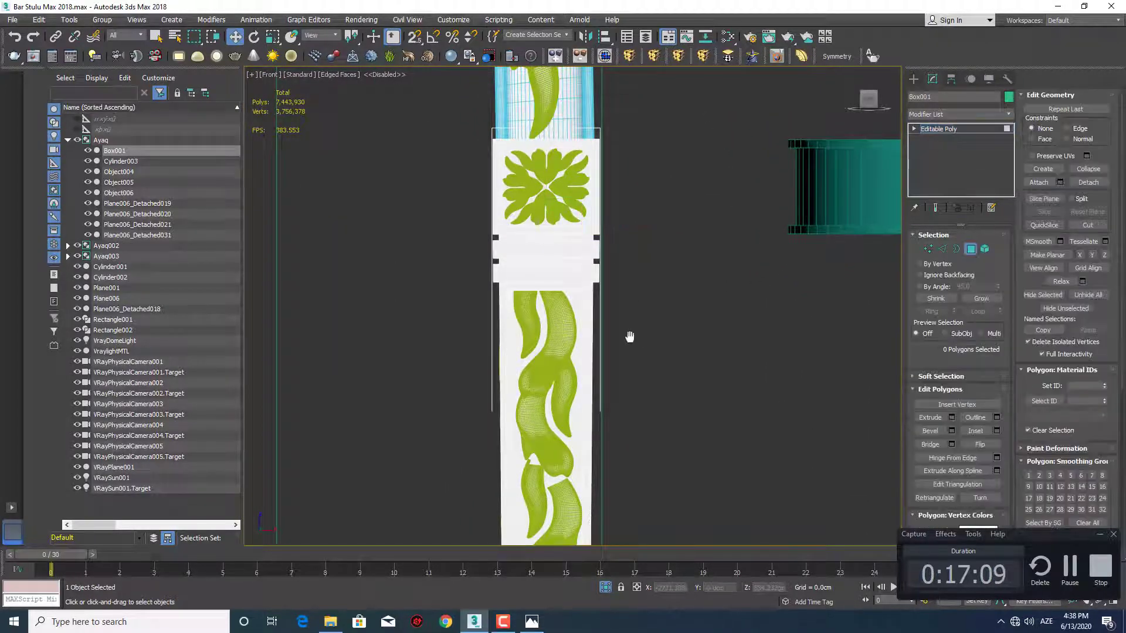
scroll(628, 335, "down", 5)
scroll(656, 201, "down", 2)
left_click_drag(643, 369, 587, 151)
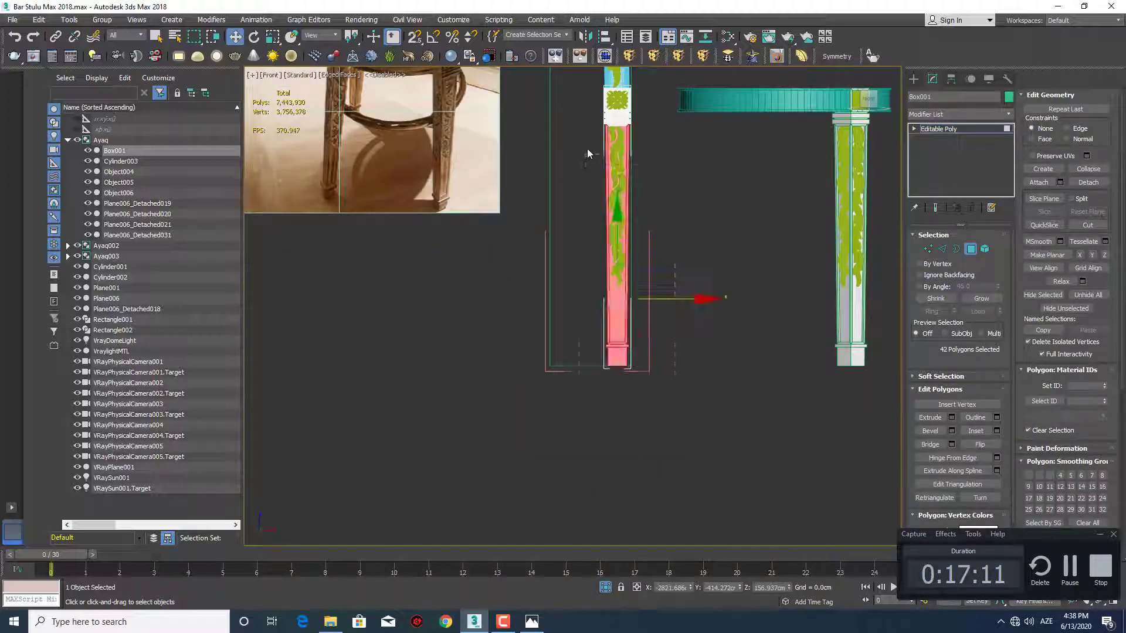
middle_click_drag(626, 134, 623, 301)
scroll(623, 301, "up", 6)
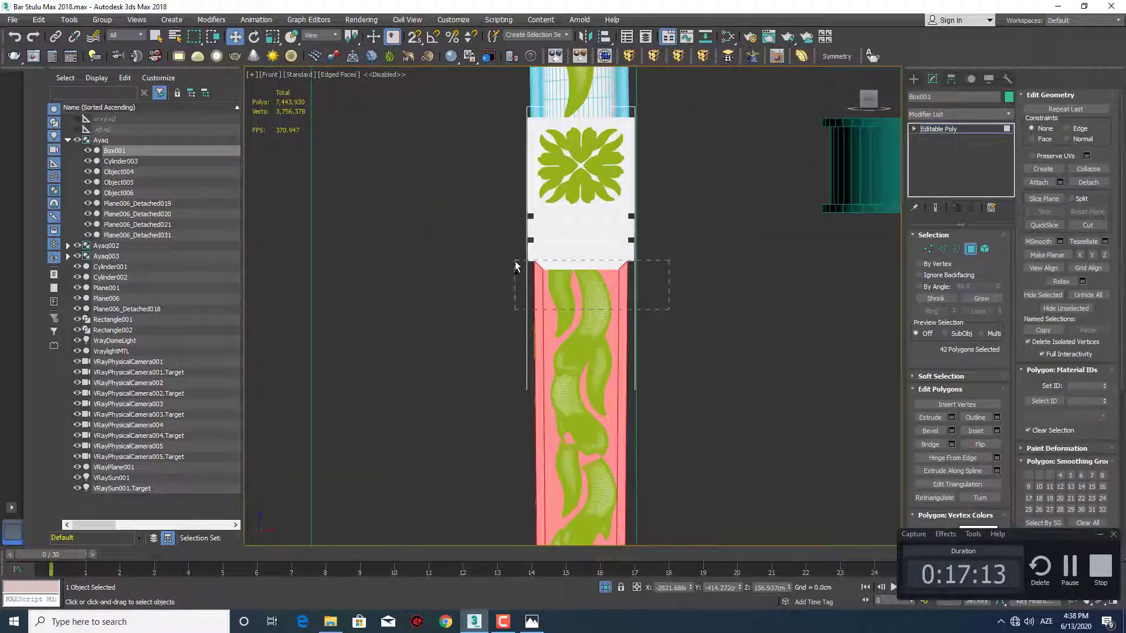
left_click_drag(511, 270, 510, 265)
scroll(594, 268, "down", 3)
scroll(594, 268, "up", 5)
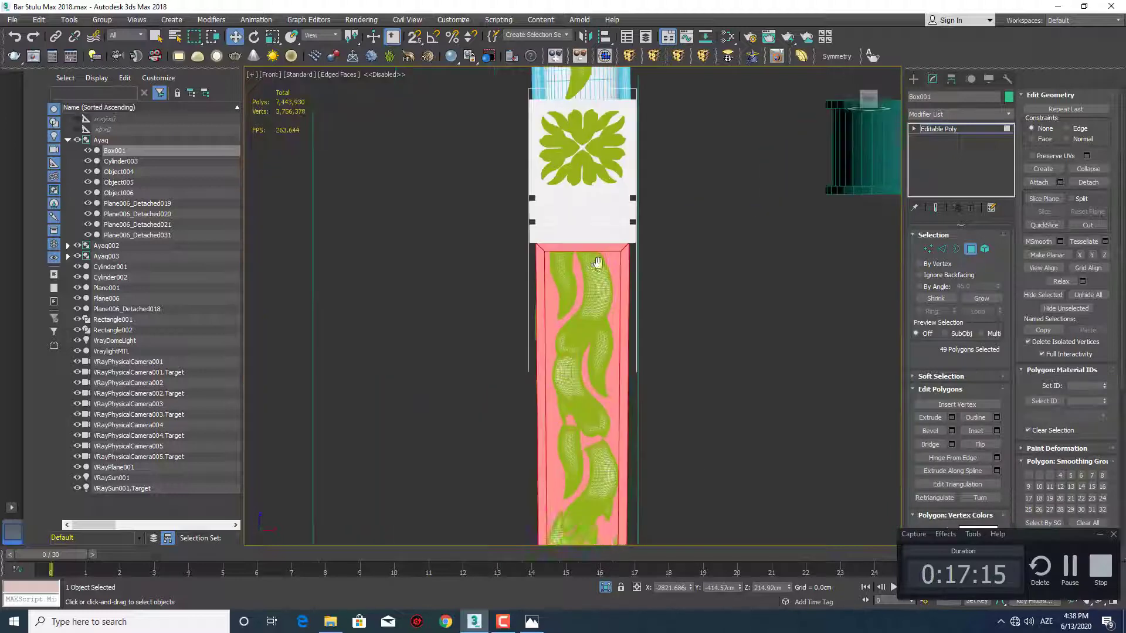
scroll(695, 279, "down", 5)
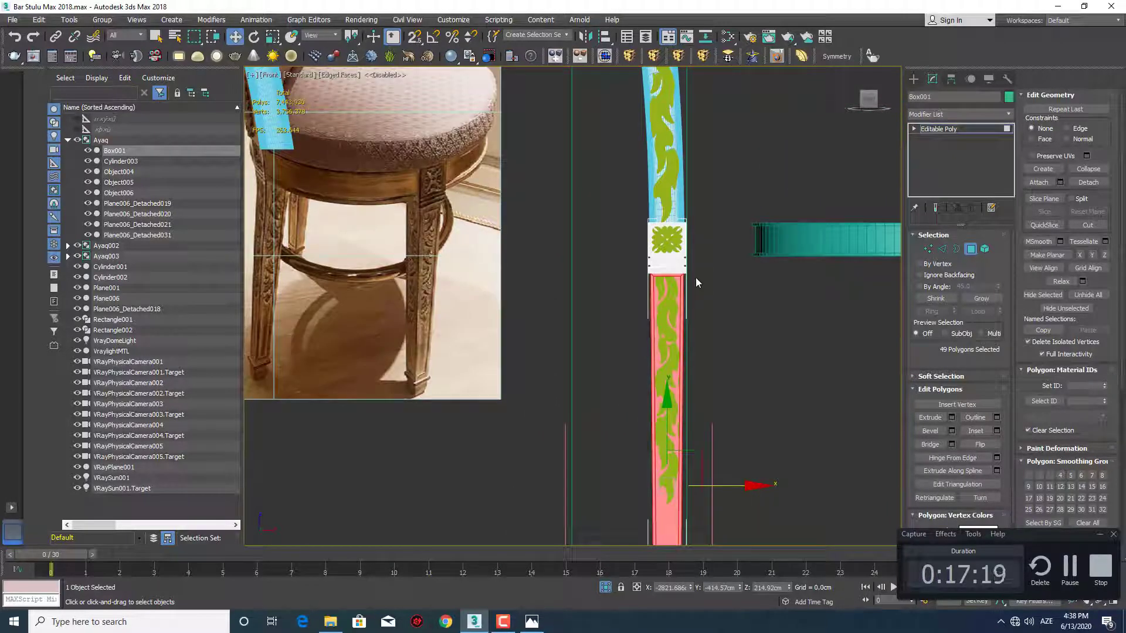
left_click(1088, 181)
key("Return")
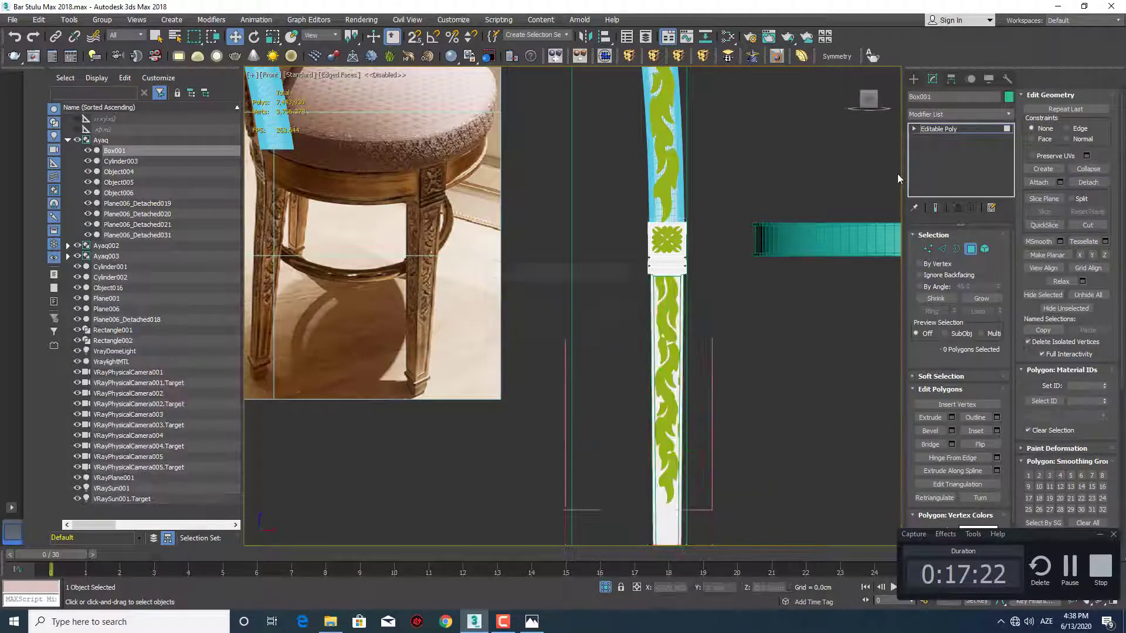
Select the detached lower leg and center its pivot to the object
left_click(914, 79)
left_click(651, 334)
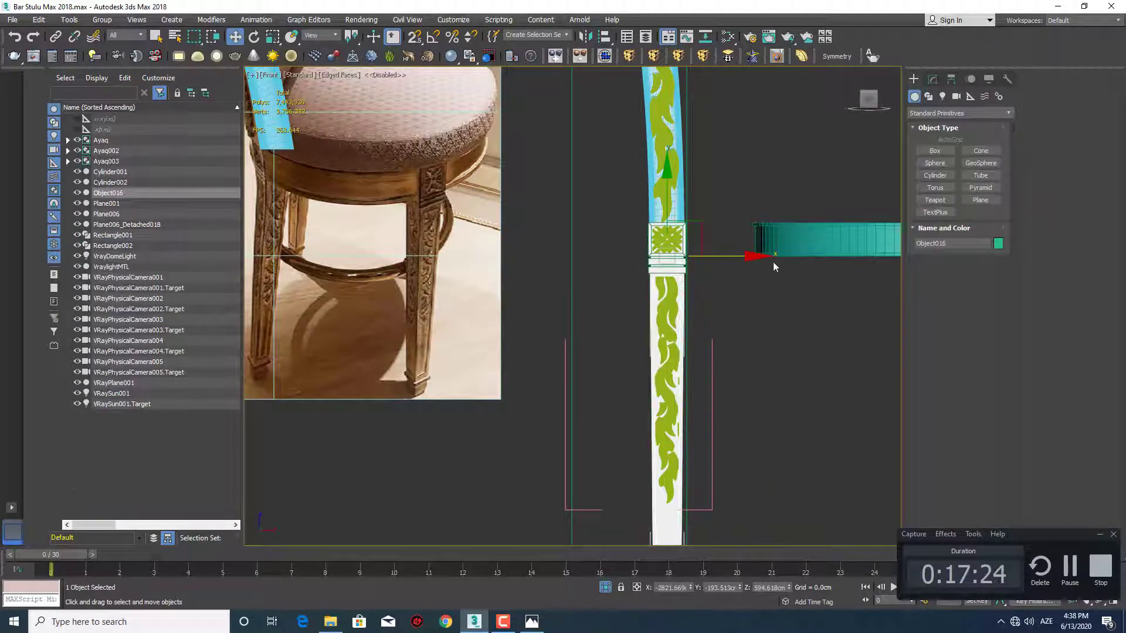
left_click(950, 80)
left_click(952, 159)
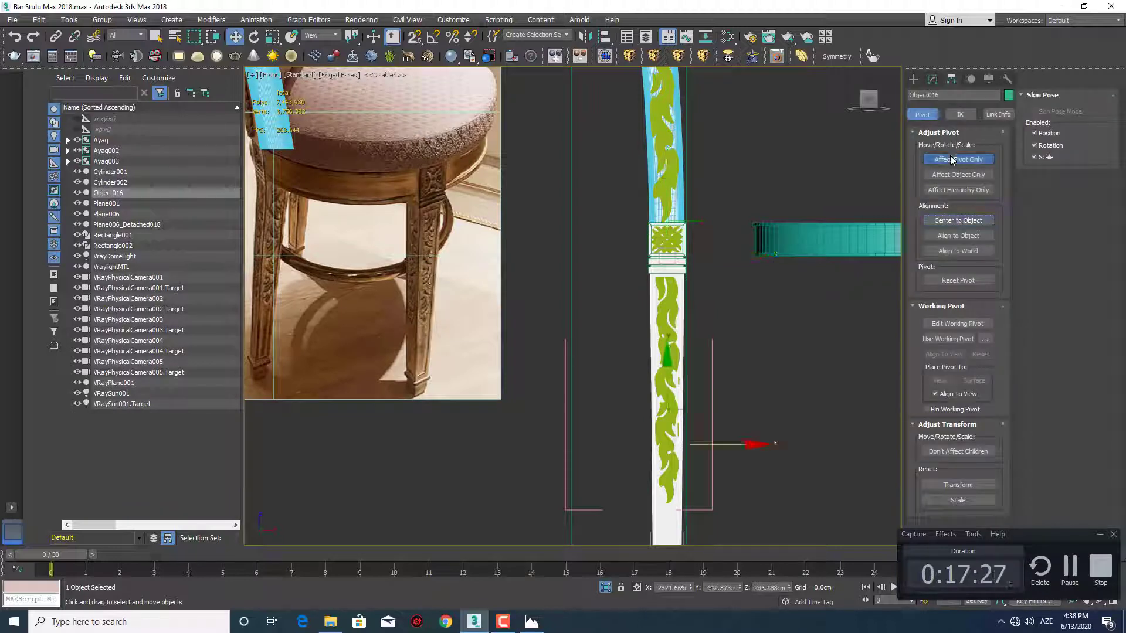
left_click(913, 79)
Apply an FFD 2x2x2 modifier to the detached lower leg and shift its bottom control points outward to slant the leg
left_click(629, 56)
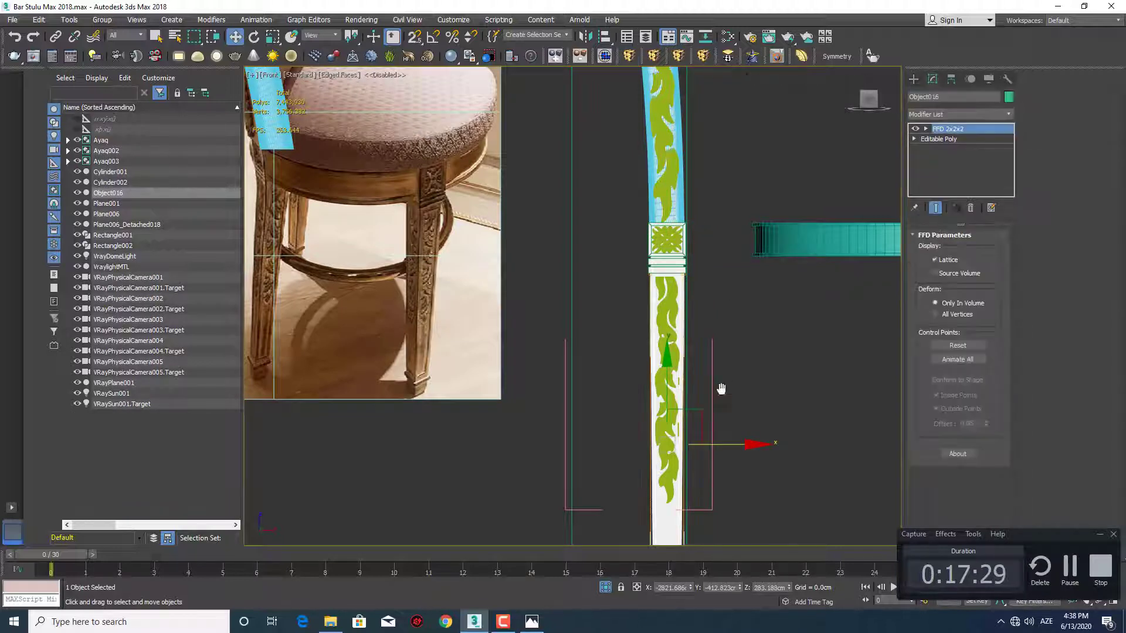
scroll(664, 354, "down", 5)
scroll(680, 417, "up", 6)
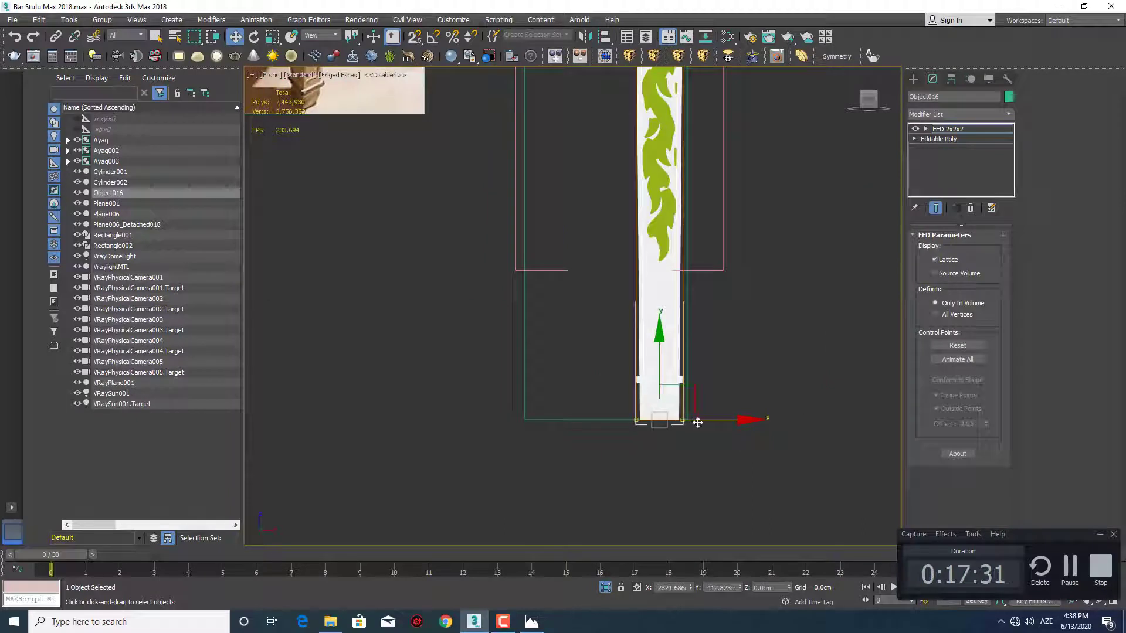
left_click_drag(696, 421, 581, 416)
scroll(515, 425, "up", 5)
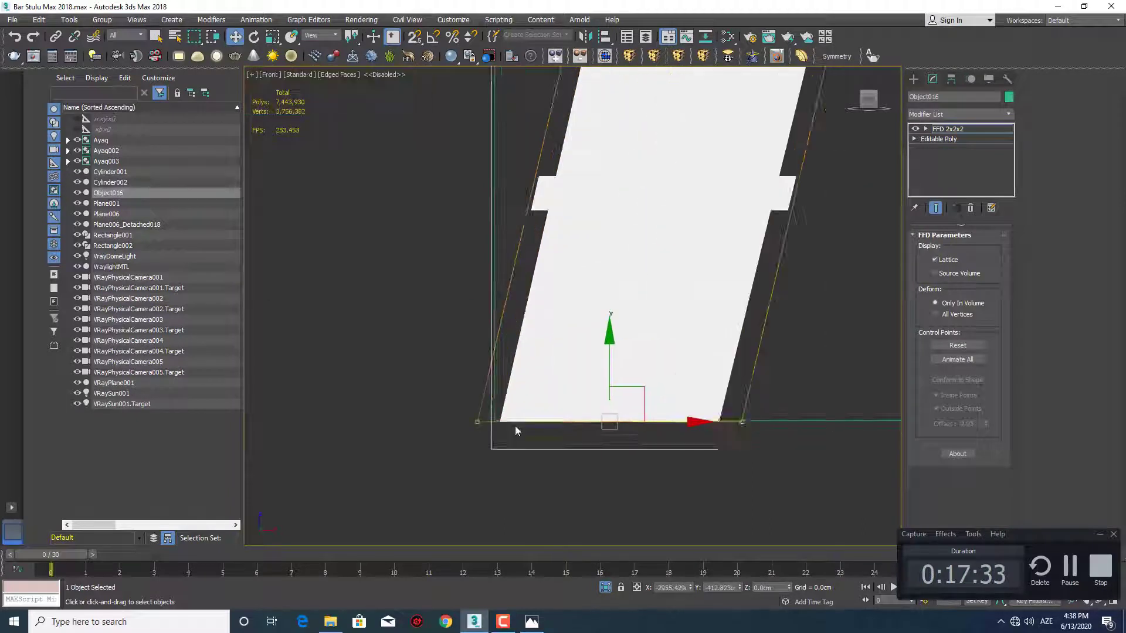
left_click_drag(693, 424, 685, 425)
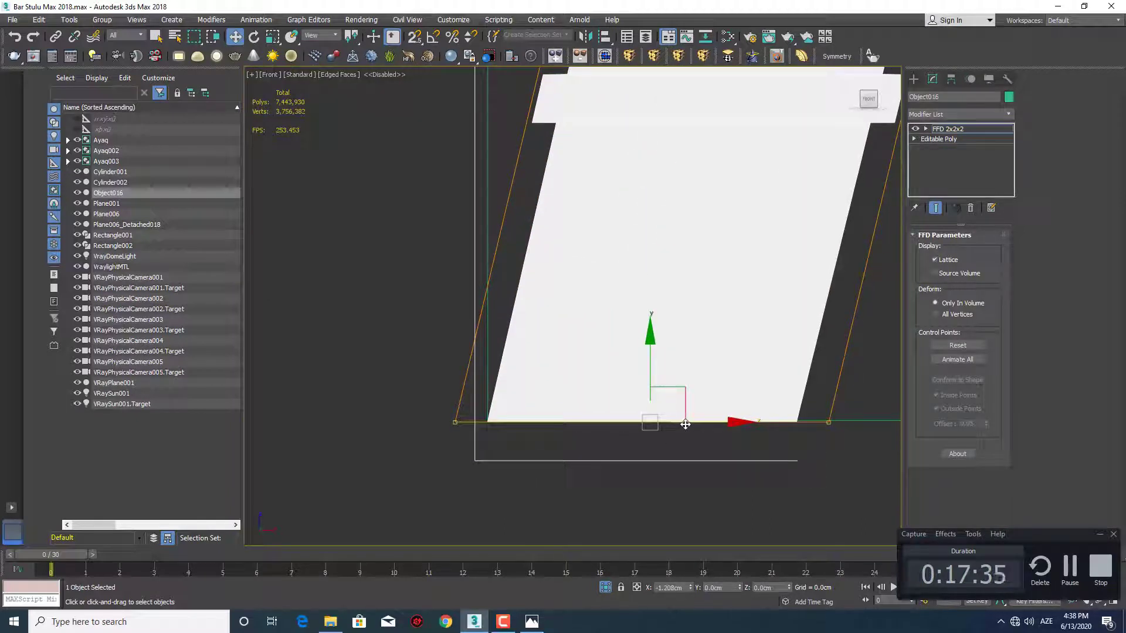
scroll(657, 323, "down", 5)
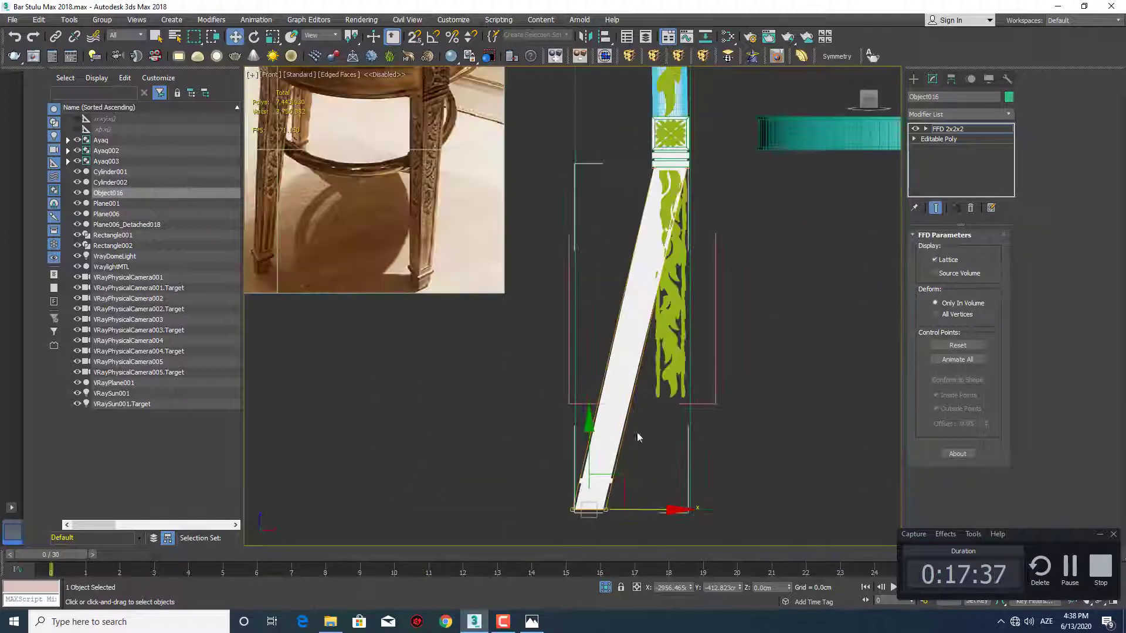
left_click(913, 79)
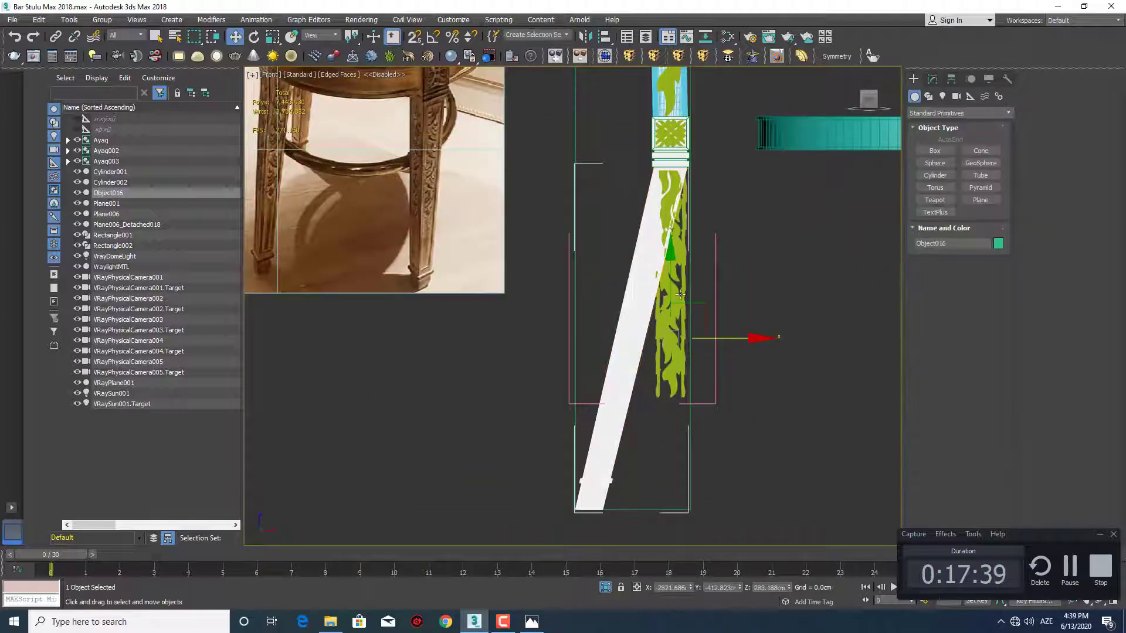
left_click(682, 277)
scroll(688, 277, "up", 2)
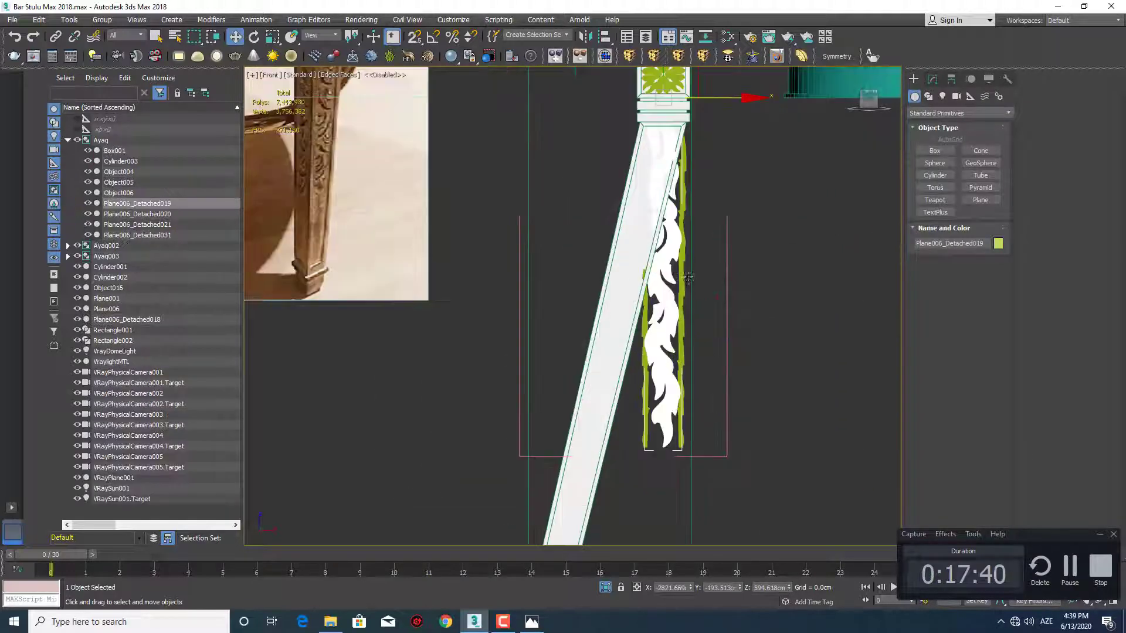
left_click(683, 329, "ctrl")
left_click(650, 381, "ctrl")
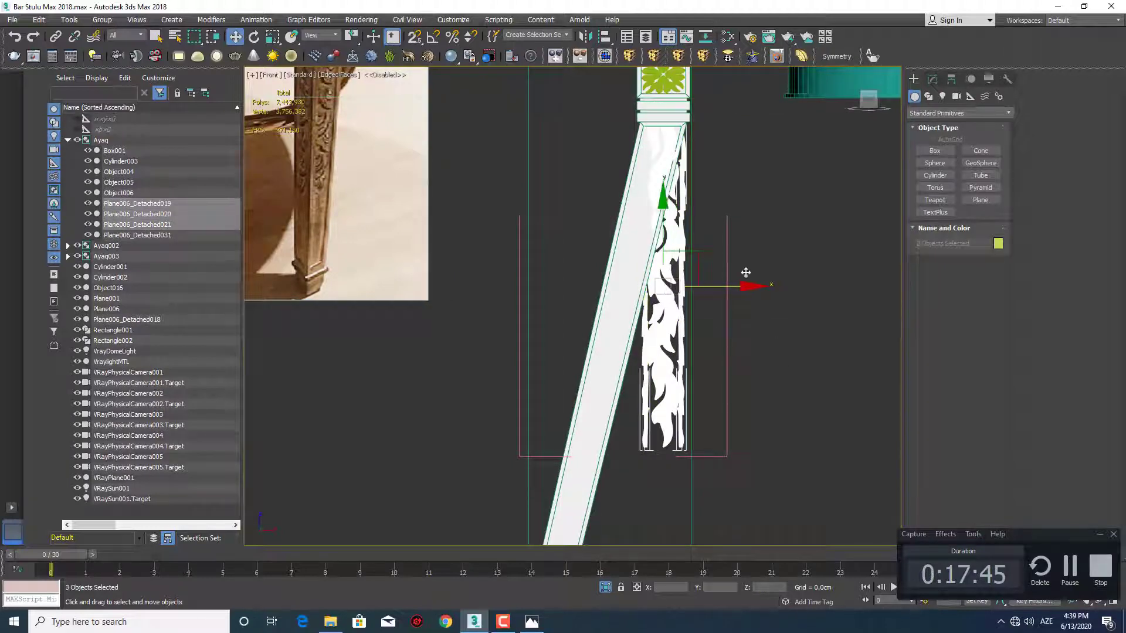
left_click(931, 80)
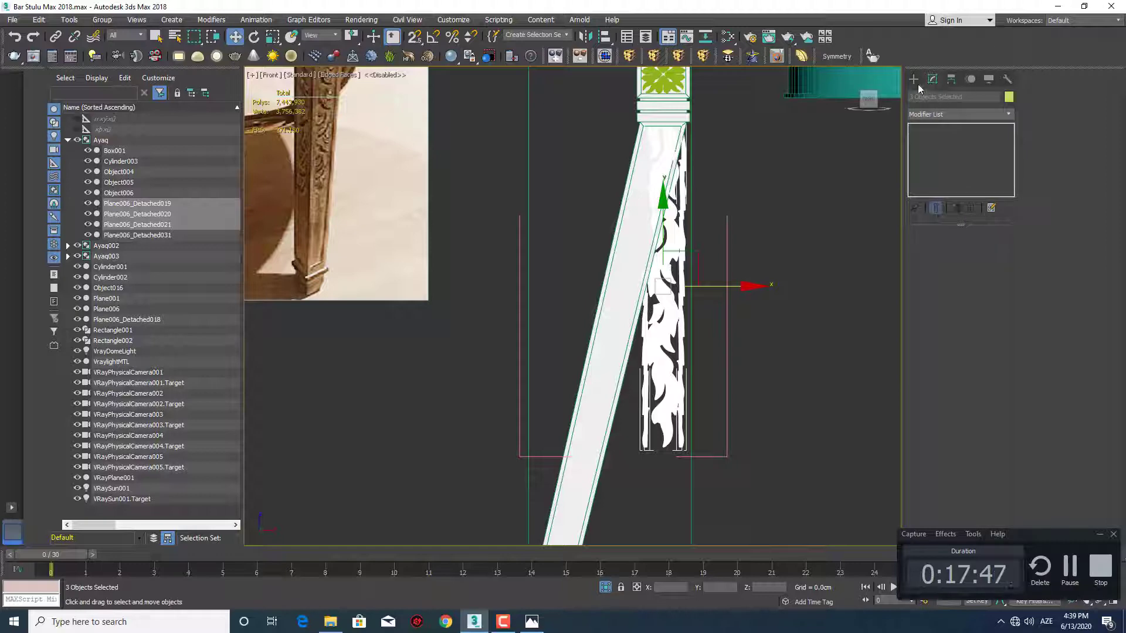
left_click(914, 79)
left_click(833, 287)
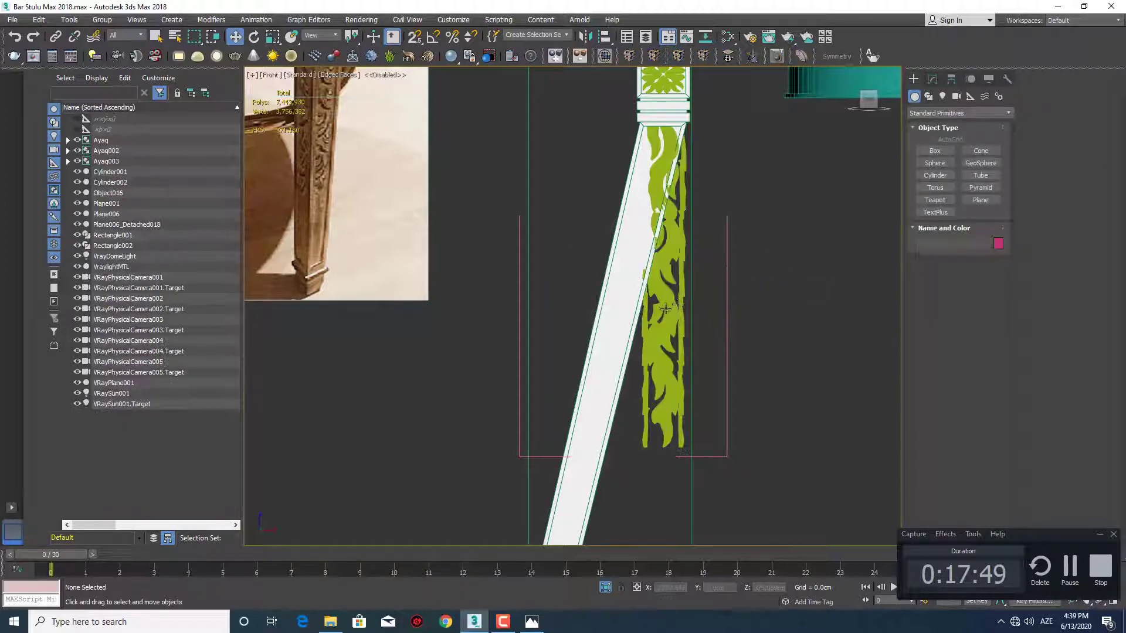
Delete the TurboSmooth modifier from each of the three leaf ornament strips beside the slanted lower leg
left_click(656, 310)
left_click(932, 80)
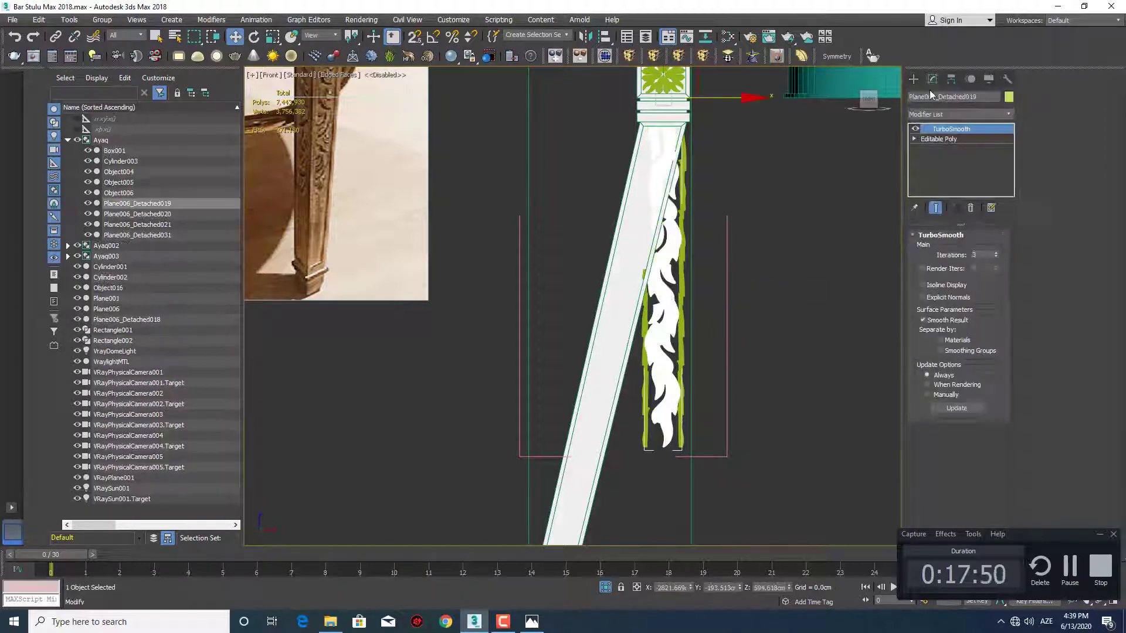
right_click(950, 129)
left_click(945, 146)
left_click(682, 273)
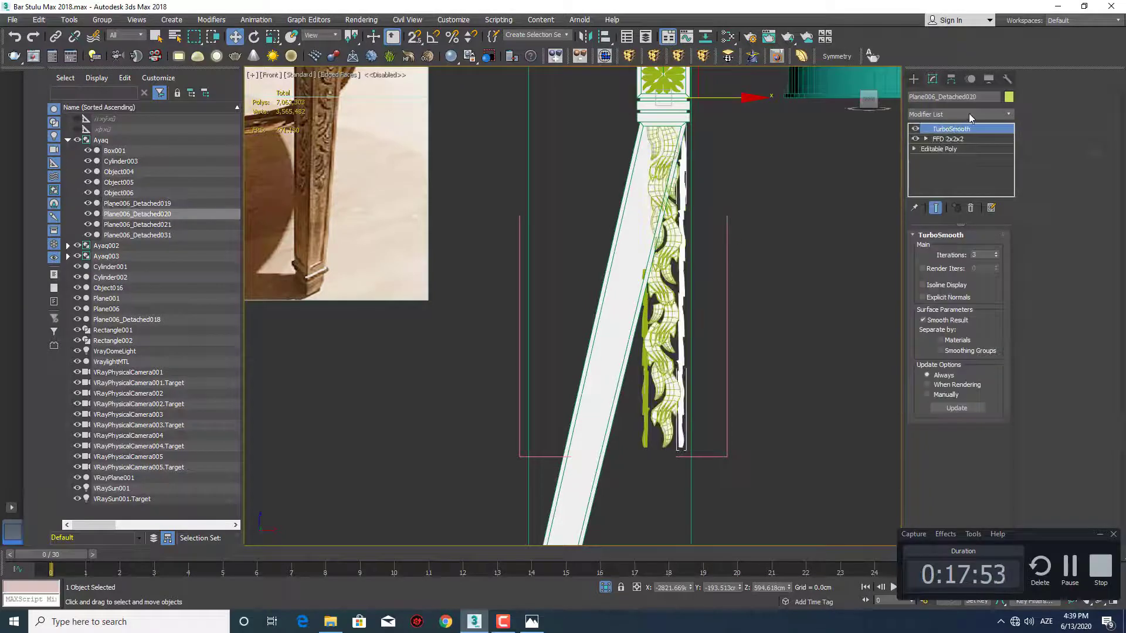
right_click(971, 128)
left_click(976, 147)
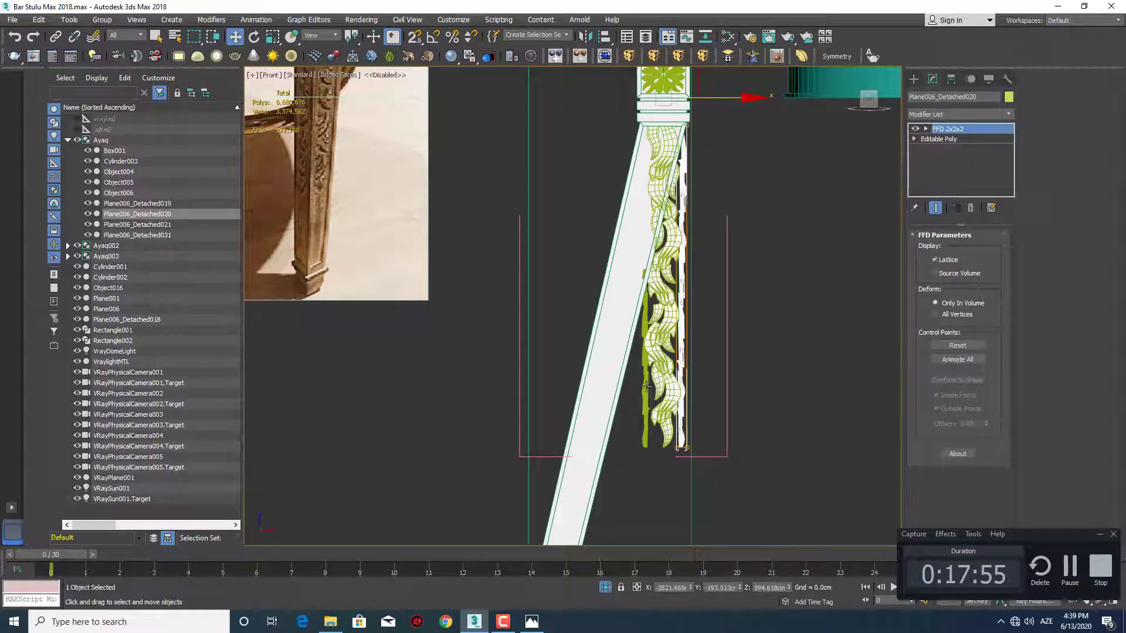
left_click(645, 385)
right_click(952, 129)
left_click(976, 146)
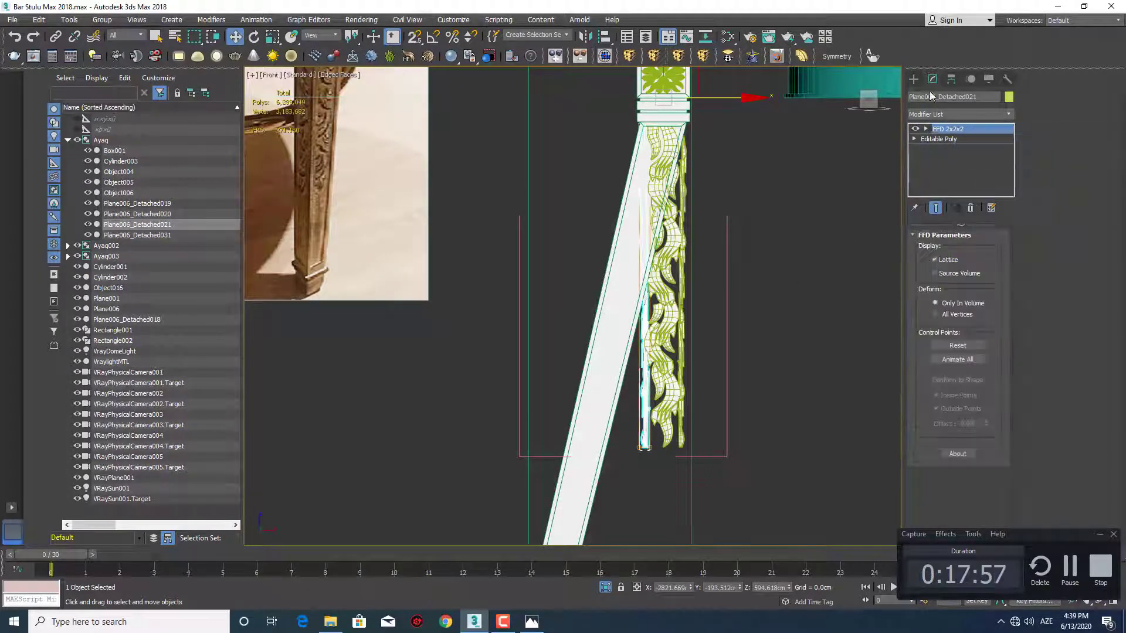
Apply one shared FFD 2x2x2 modifier to the three ornament strips and slide its lower control points onto the slanted leg
left_click(913, 79)
left_click(675, 316, "ctrl")
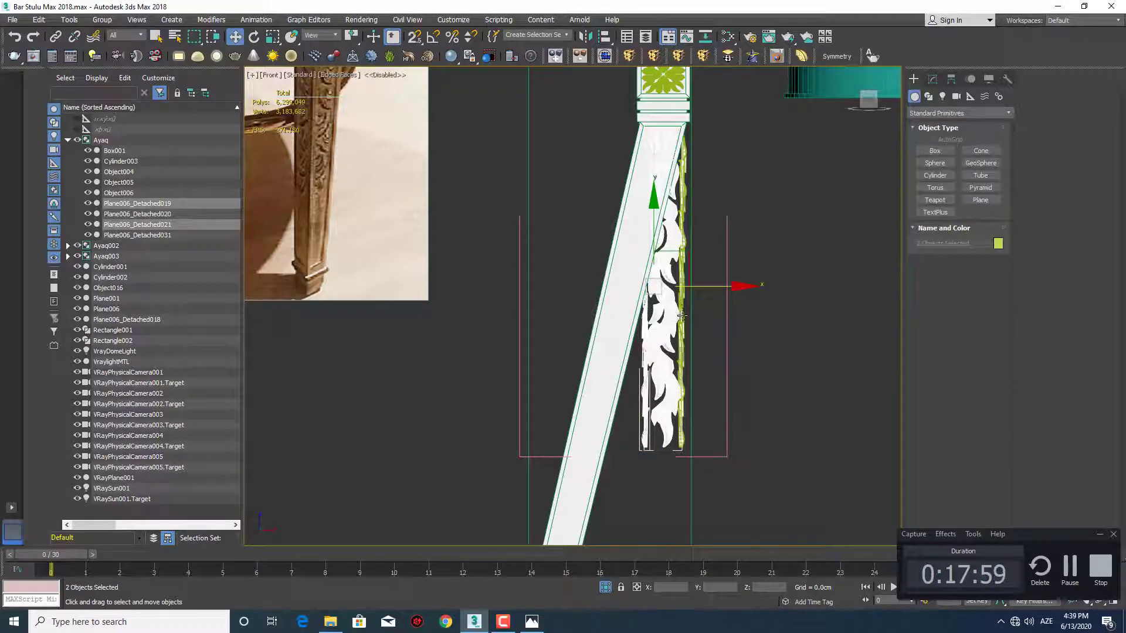
left_click(682, 316, "ctrl")
left_click(627, 57)
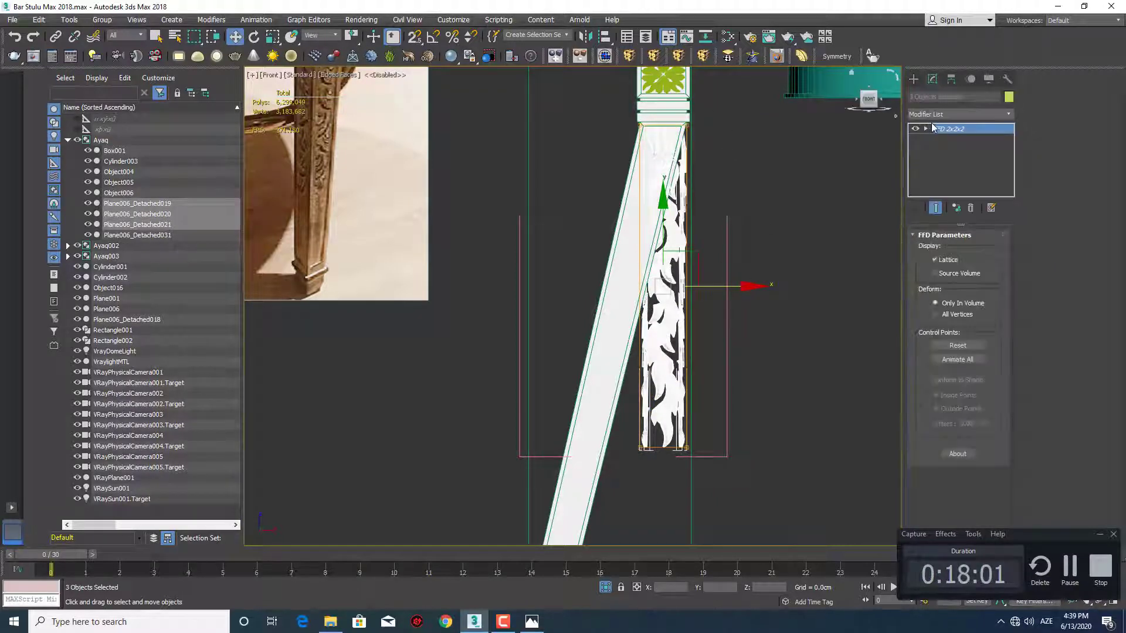
scroll(650, 469, "up", 5)
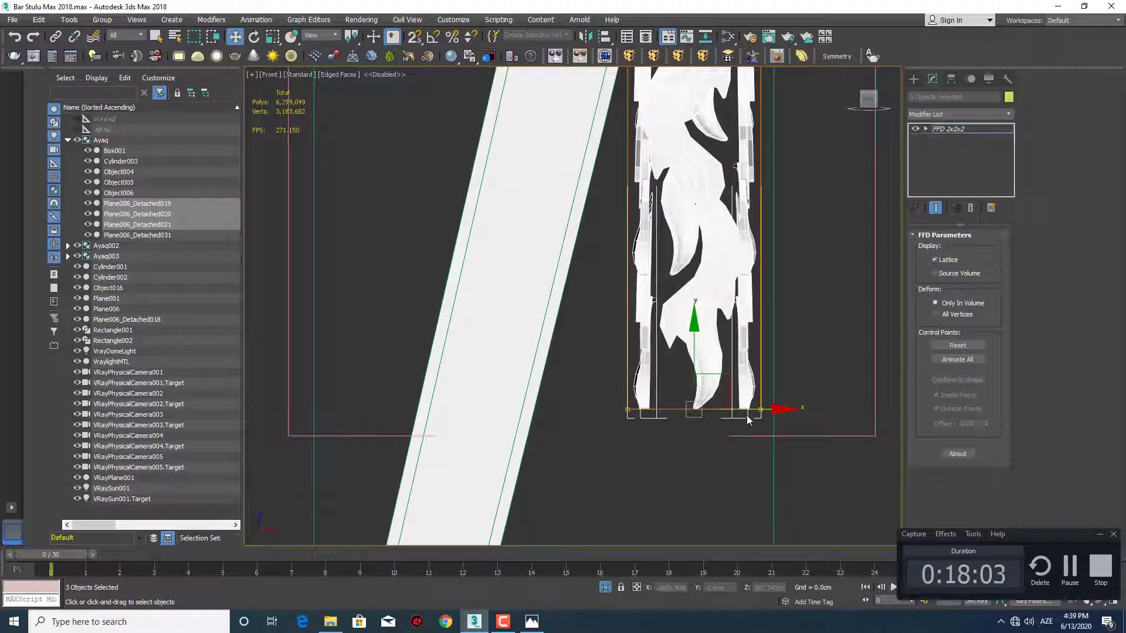
left_click_drag(747, 415, 530, 401)
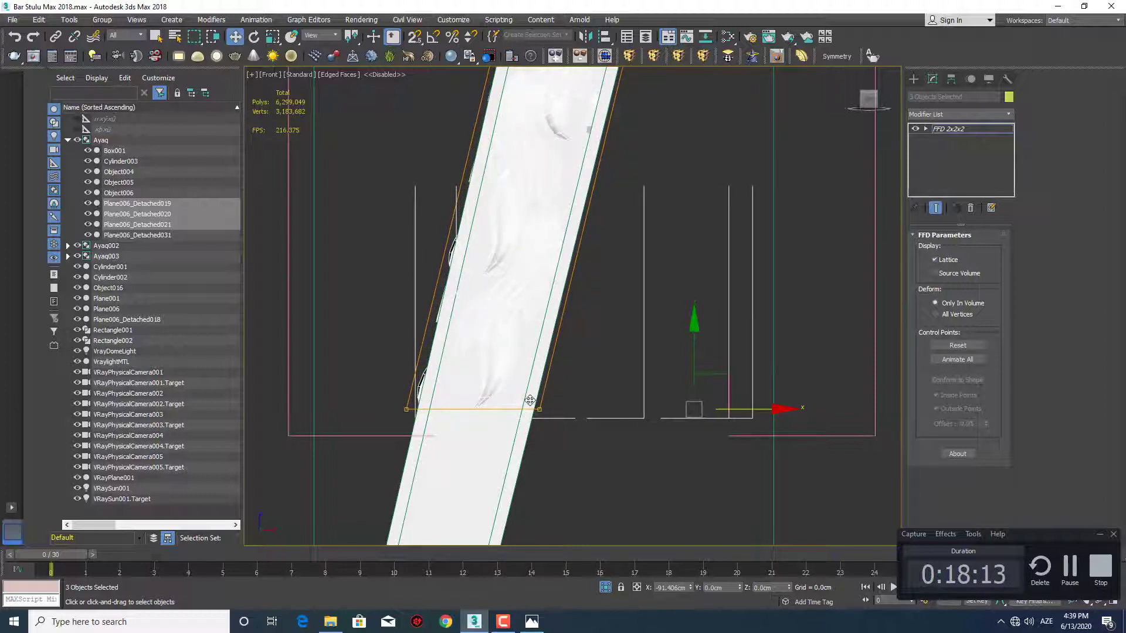
Fine-tune the ornament lattice's lower control points sideways so the carving sits centered on the slanted leg
key("F4")
key("F4")
scroll(530, 400, "up", 2)
middle_click_drag(530, 400, 591, 416)
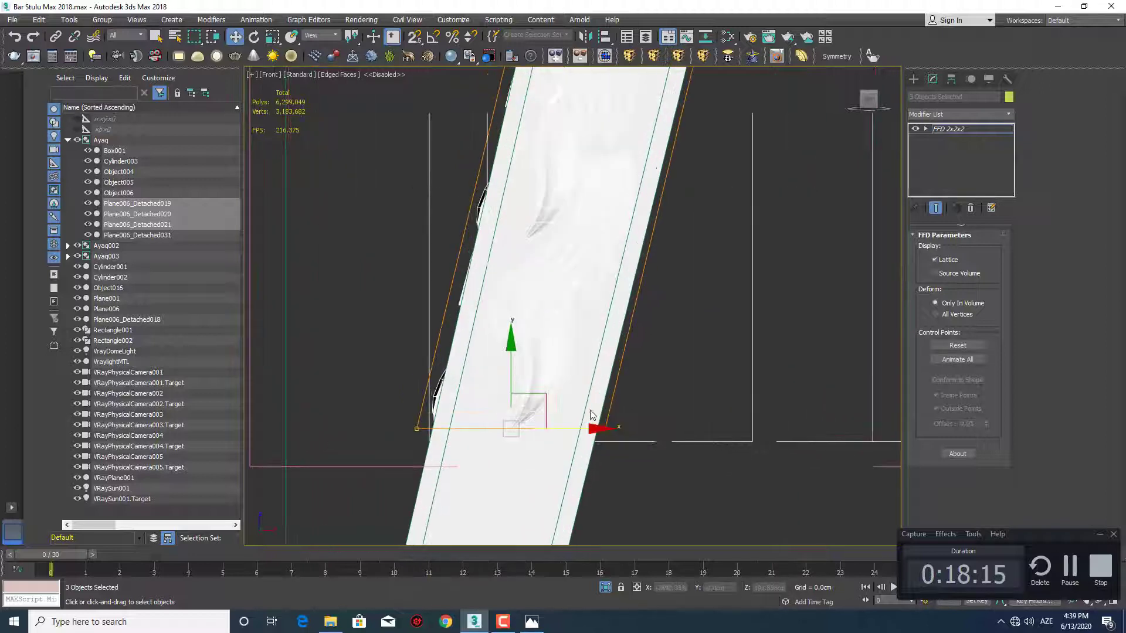
scroll(558, 429, "up", 2)
left_click_drag(554, 430, 561, 429)
middle_click_drag(566, 403, 612, 276)
scroll(575, 448, "down", 3)
scroll(588, 457, "up", 3)
scroll(569, 430, "down", 3)
key("f")
key("z")
scroll(592, 390, "up", 6)
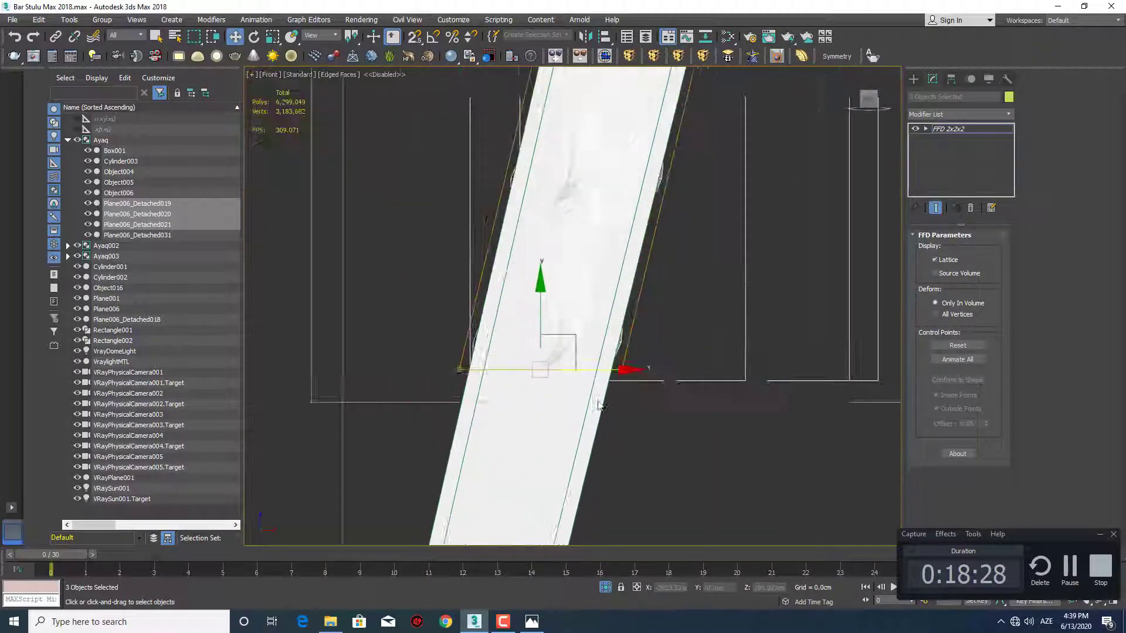
scroll(589, 397, "down", 4)
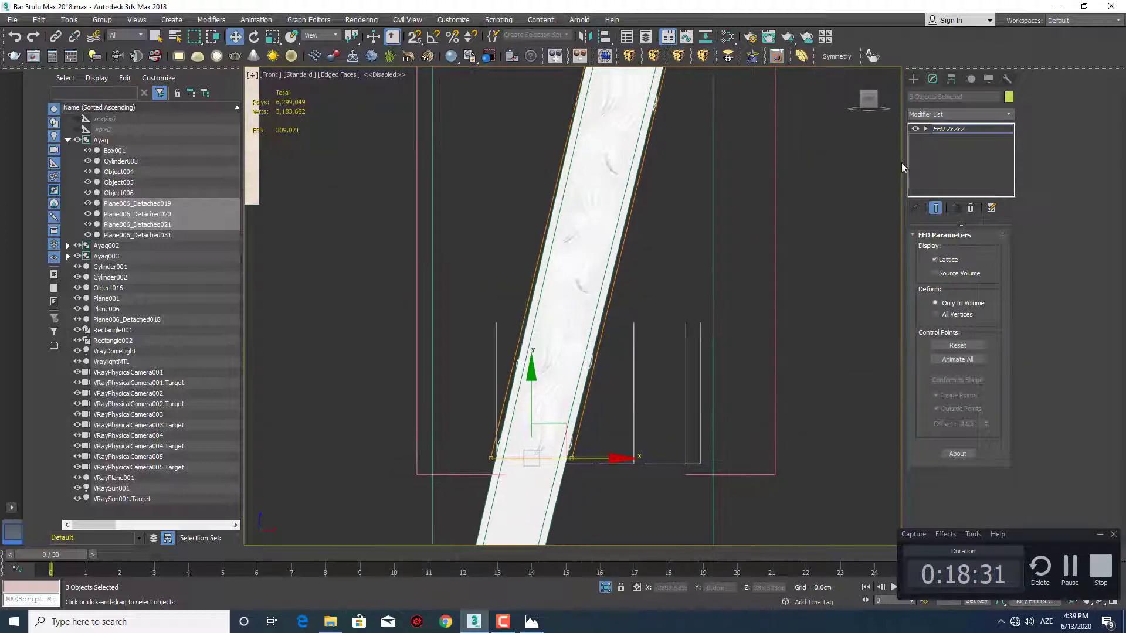
Collapse the FFD modifier on the three ornament strips and merge them into a single object
right_click(950, 130)
left_click(973, 252)
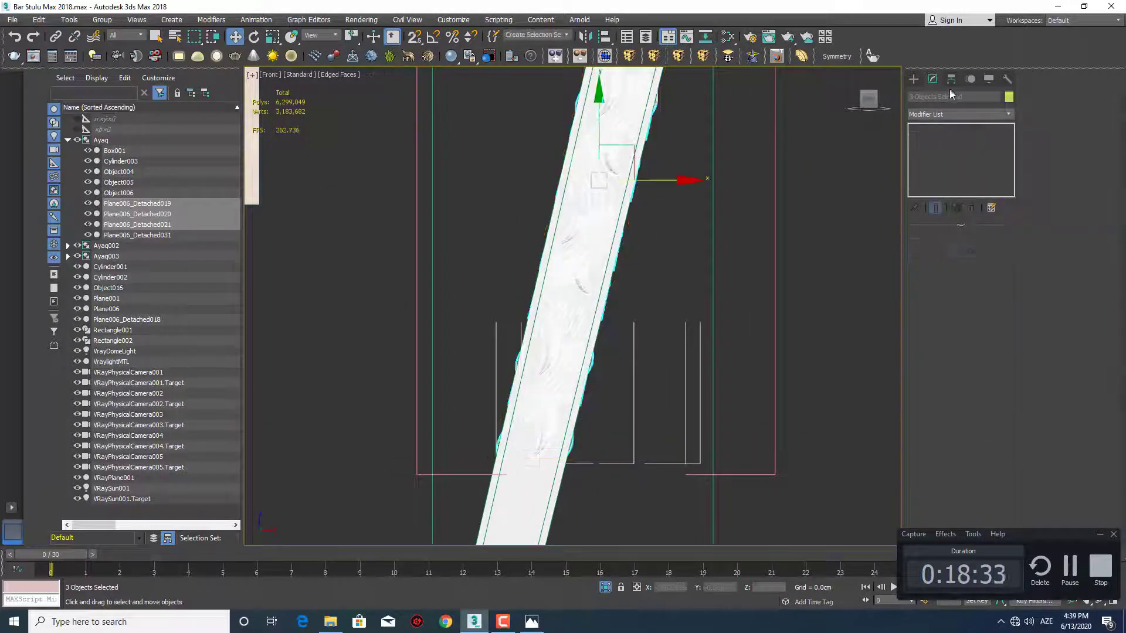
left_click(913, 78)
key("q")
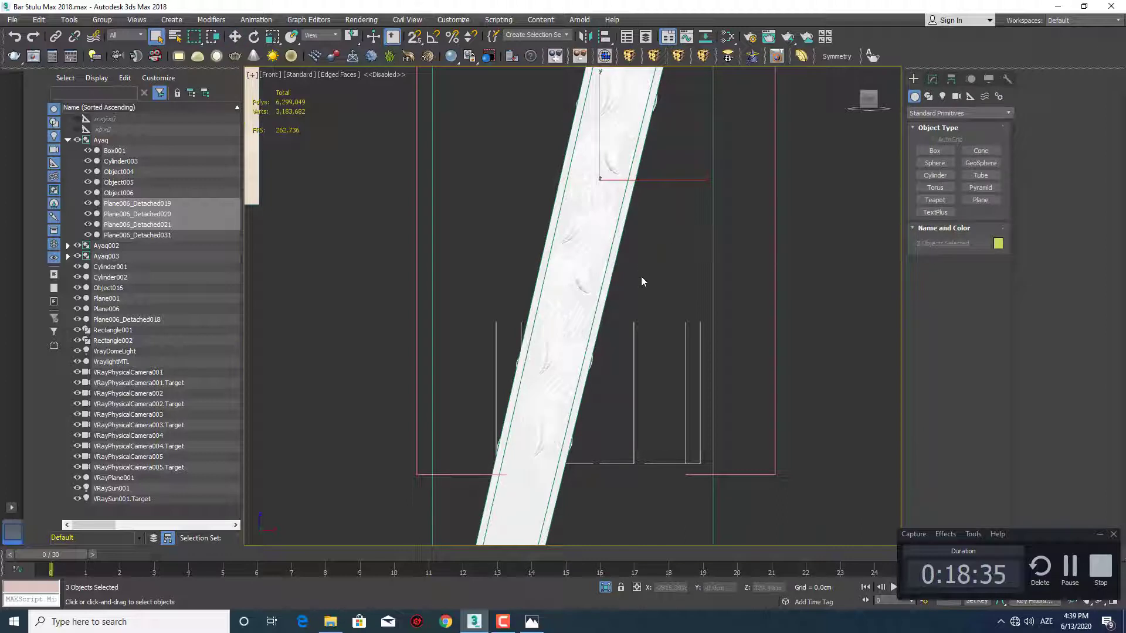
left_click(556, 56)
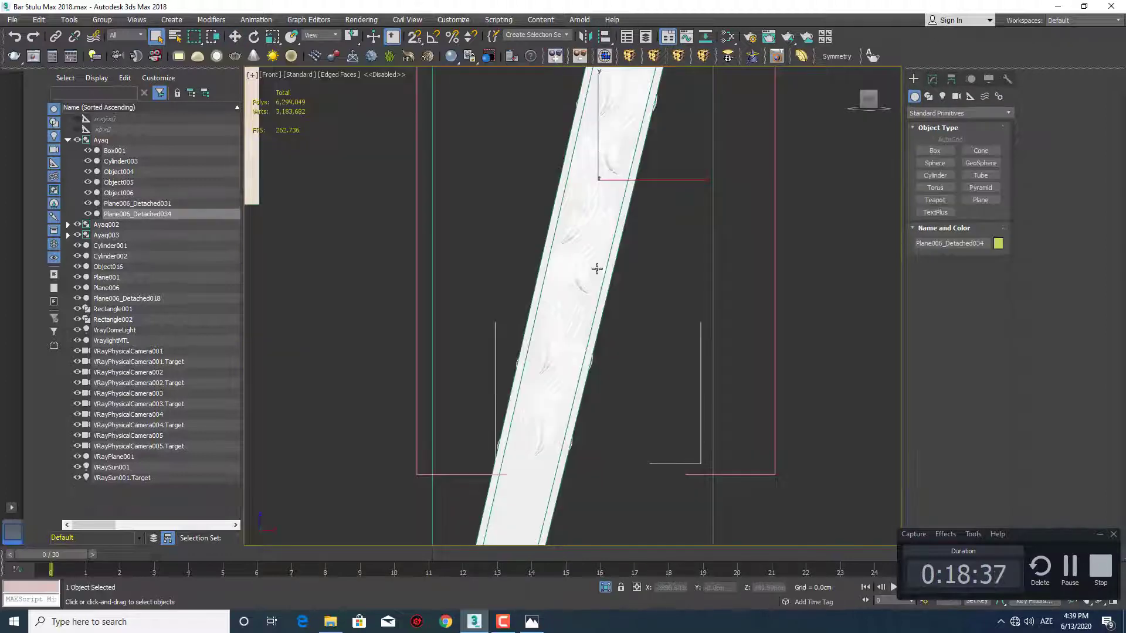
Apply TurboSmooth with 1 iteration to the merged ornament and turn off the edged faces display
left_click(779, 58)
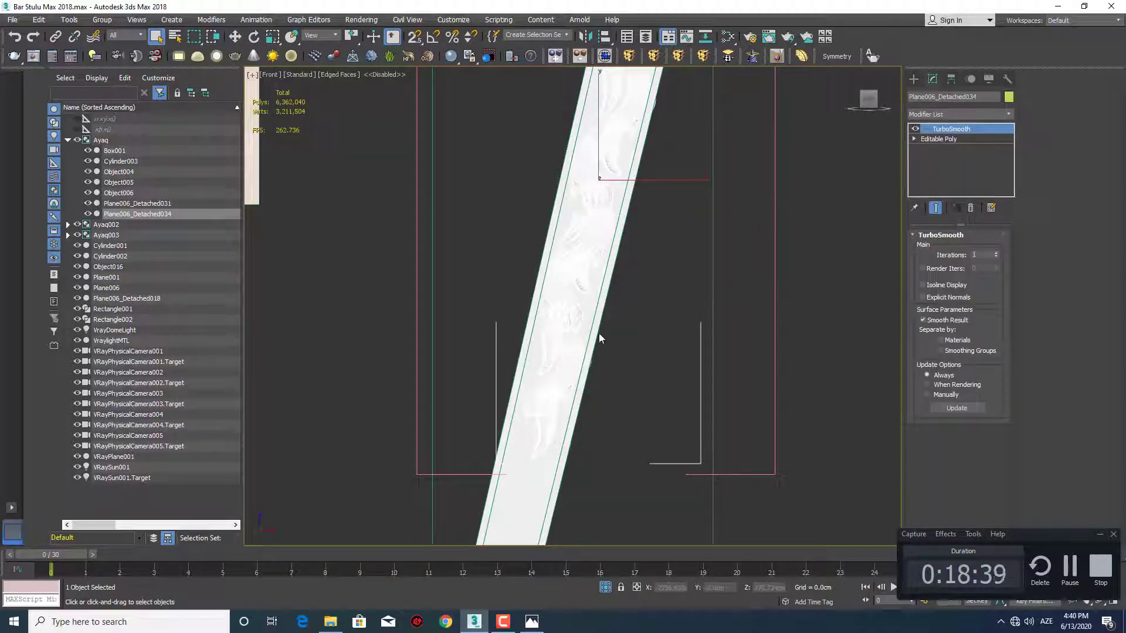
mouse_move(580, 337)
middle_mouse_down()
mouse_move(612, 346)
mouse_move(638, 323)
mouse_move(620, 327)
mouse_move(611, 299)
middle_mouse_up()
key("F4")
Examine the slanted back leg and its ornament up close and in full against the reference chair photos
scroll(616, 319, "up", 2)
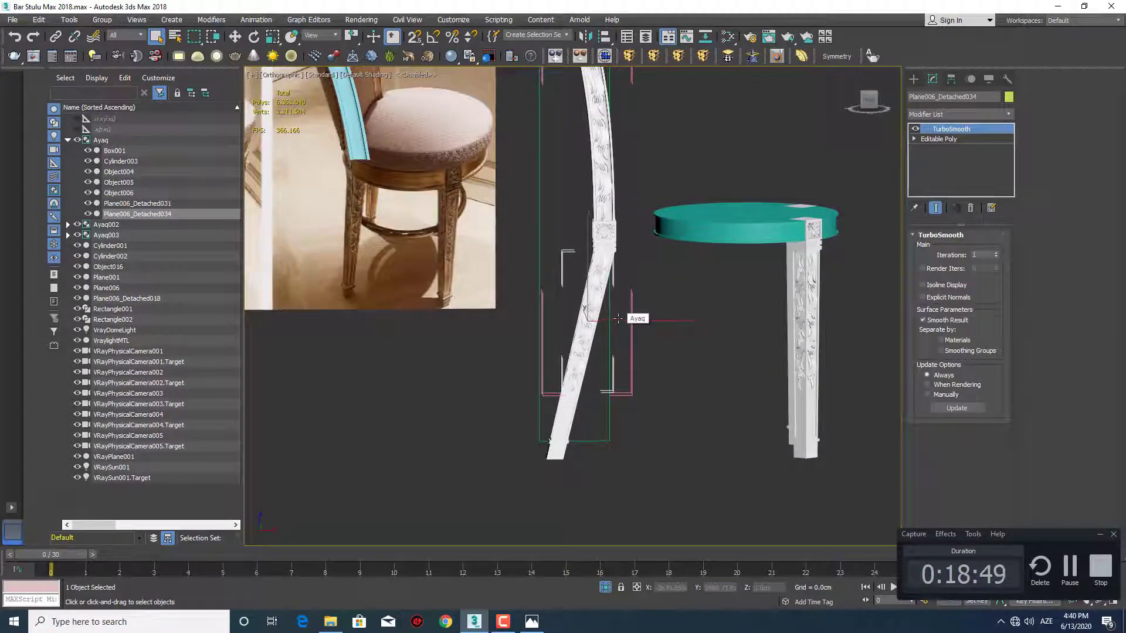
mouse_move(617, 318)
middle_mouse_down("alt")
mouse_move(612, 304)
mouse_move(629, 320)
mouse_move(615, 330)
mouse_move(608, 317)
middle_mouse_up("alt")
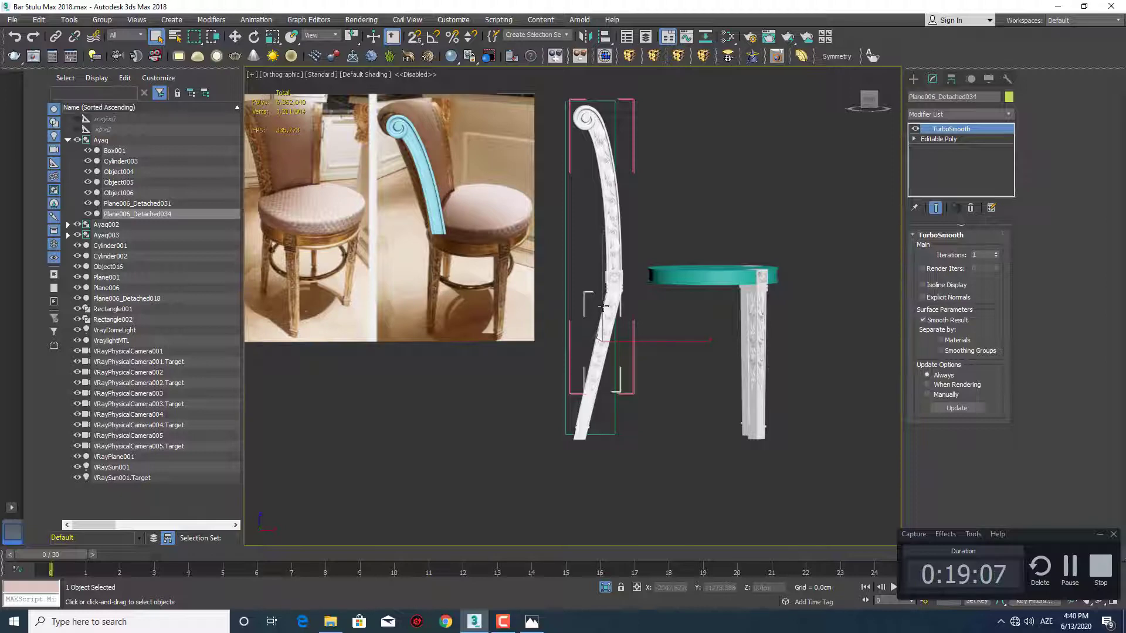
scroll(618, 285, "down", 2)
key("f")
key("z")
scroll(619, 316, "down", 6)
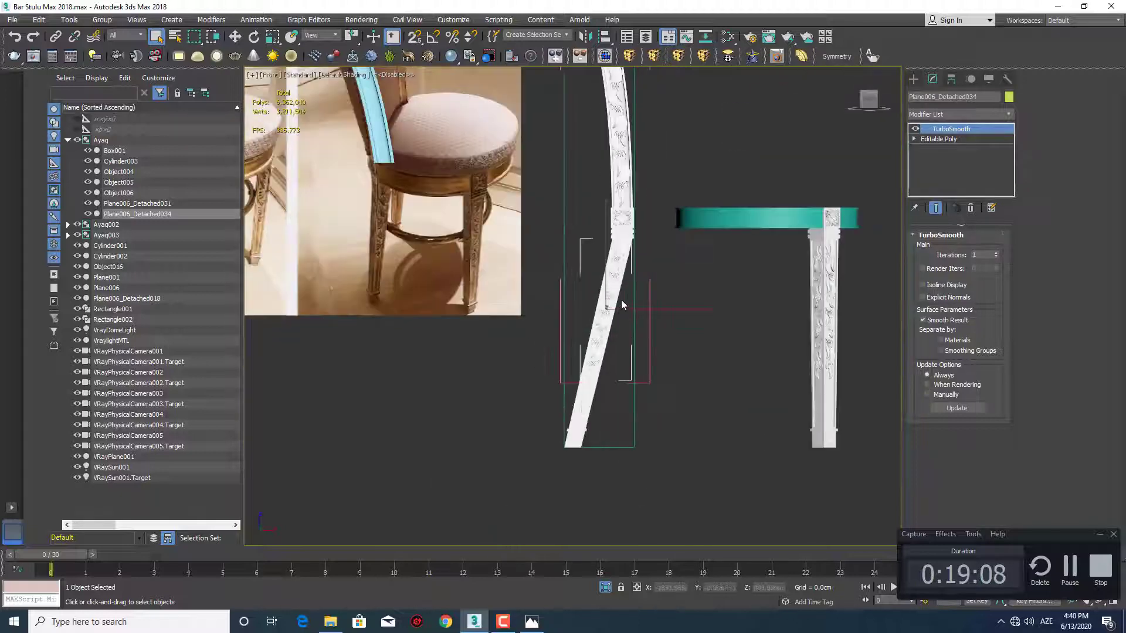
middle_click_drag(623, 305, 622, 350)
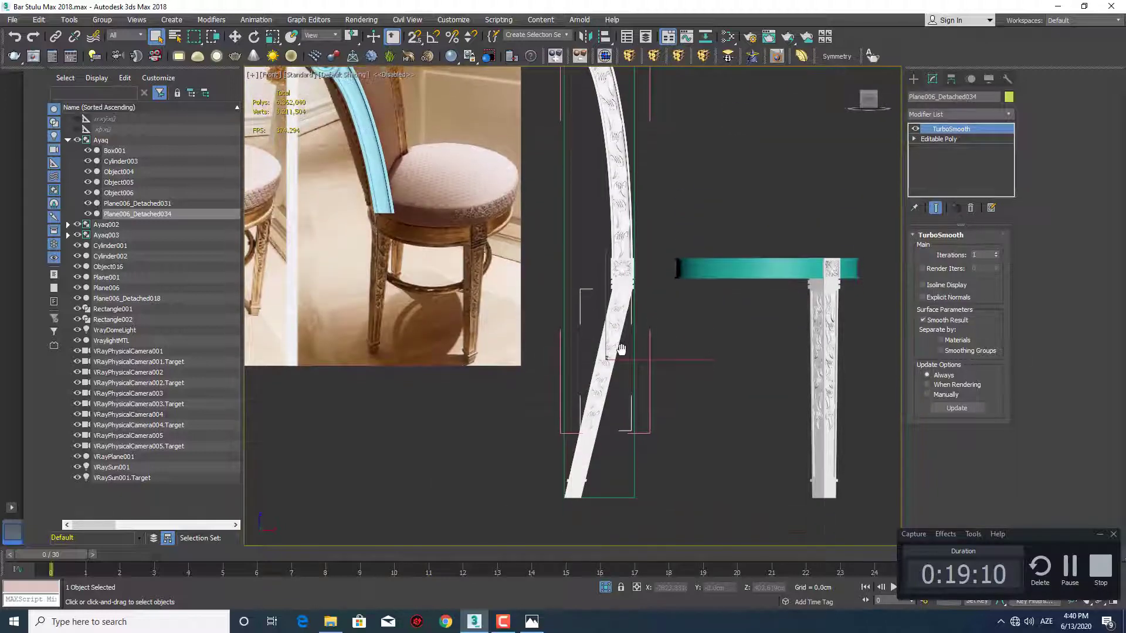
scroll(635, 358, "down", 2)
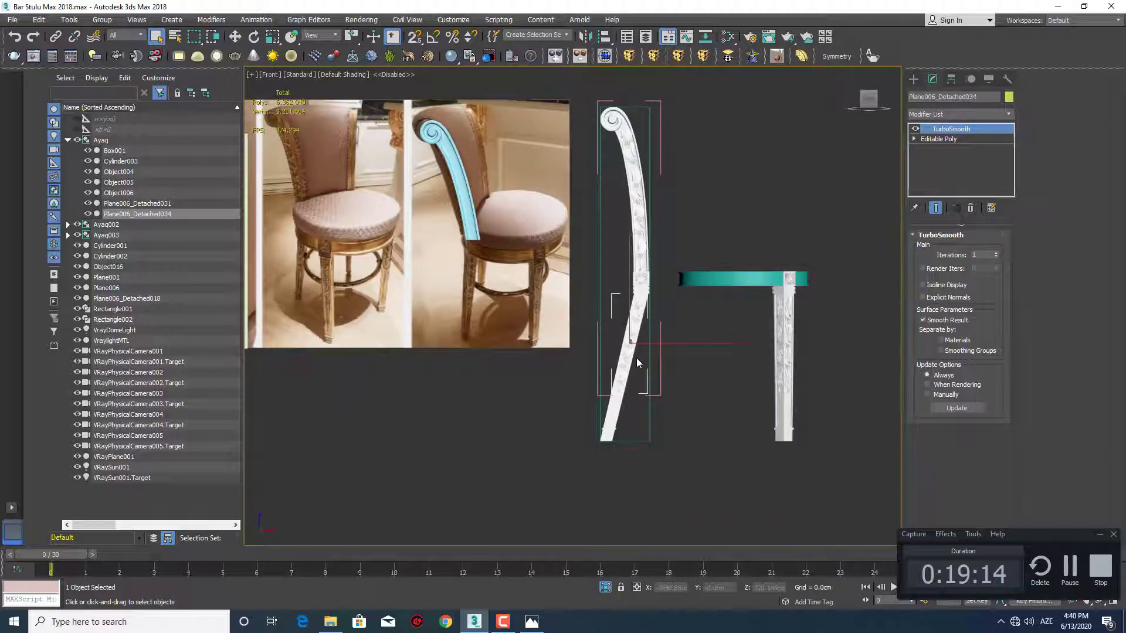
scroll(635, 357, "up", 4)
middle_click_drag(631, 343, 616, 316)
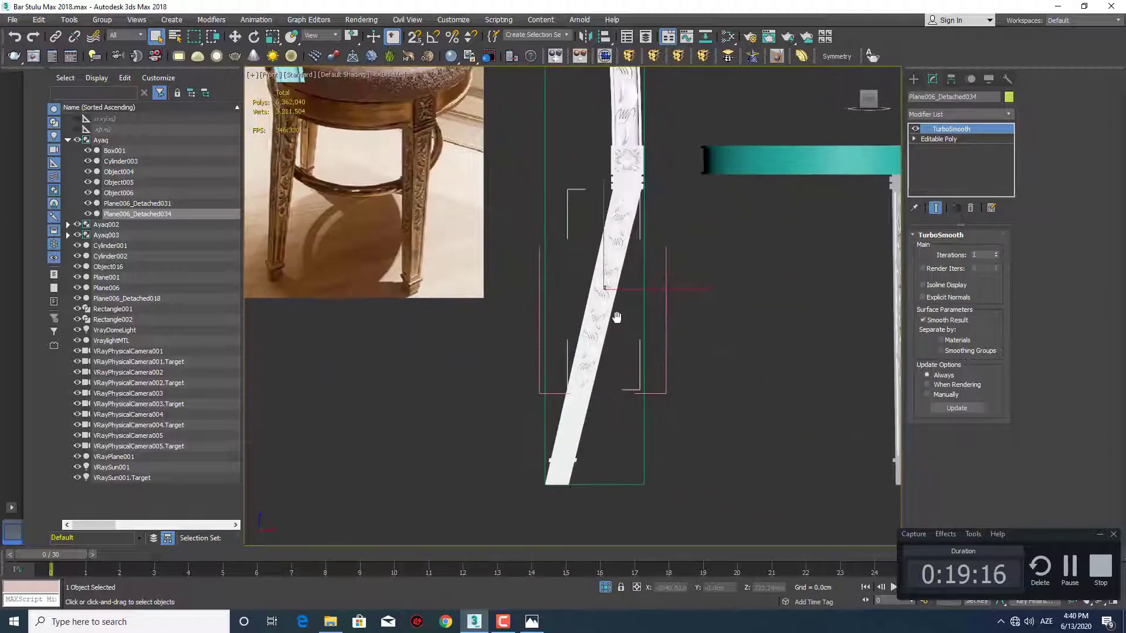
scroll(649, 387, "down", 2)
middle_click_drag(663, 344, 605, 391)
scroll(640, 412, "down", 2)
scroll(604, 377, "up", 2)
scroll(605, 391, "down", 2)
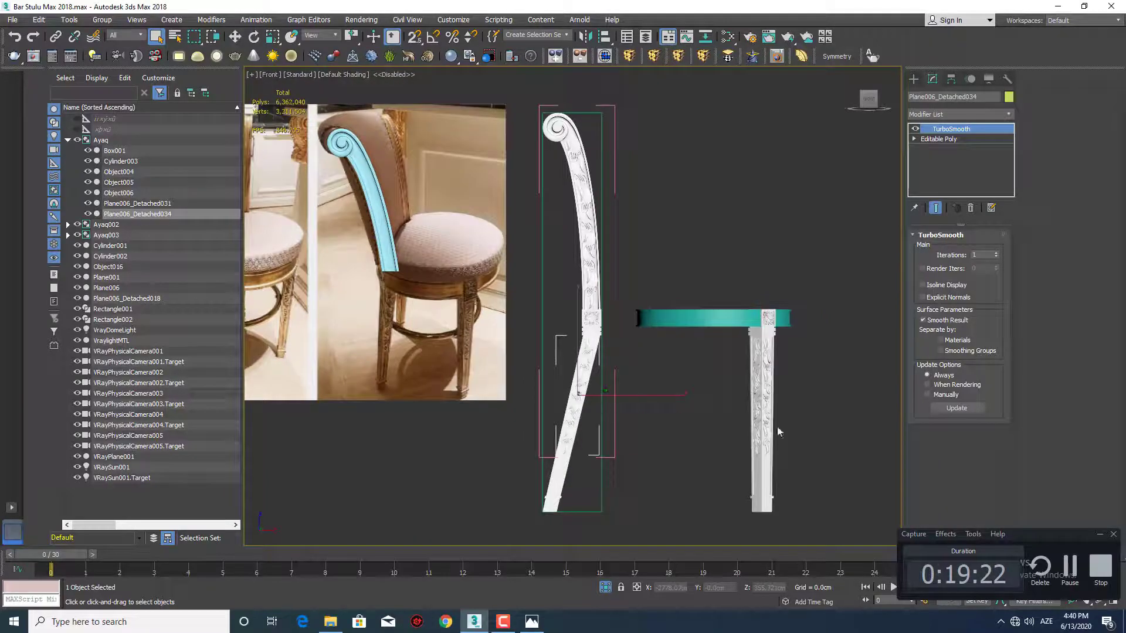